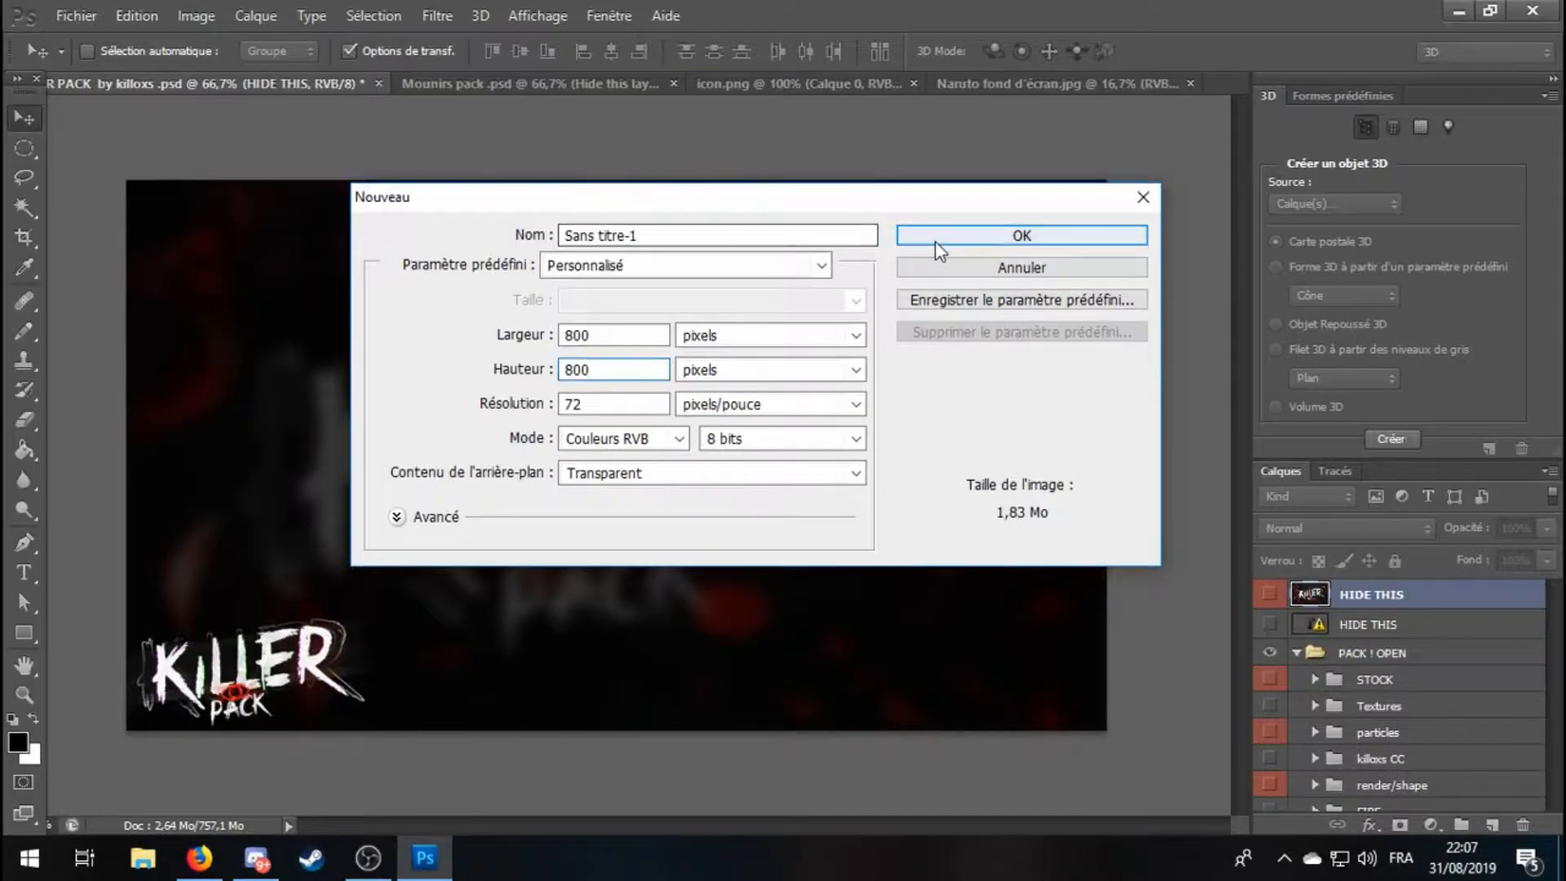
Create a transparent 800 × 800 pixel document at 72 pixels/inch and close the Naruto wallpaper image.
click(1026, 238)
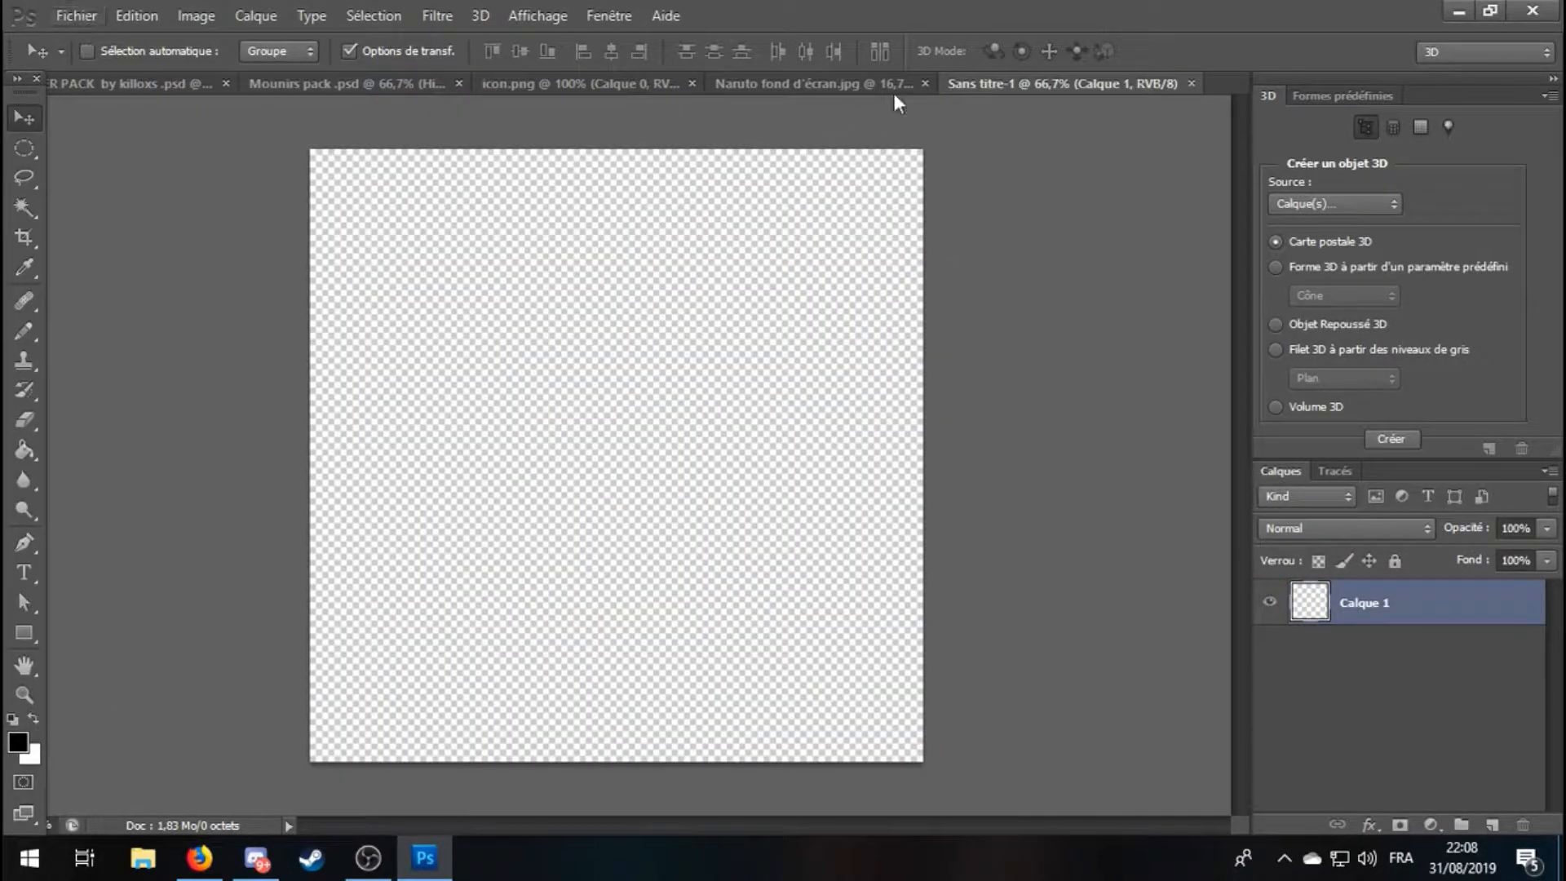
click(830, 81)
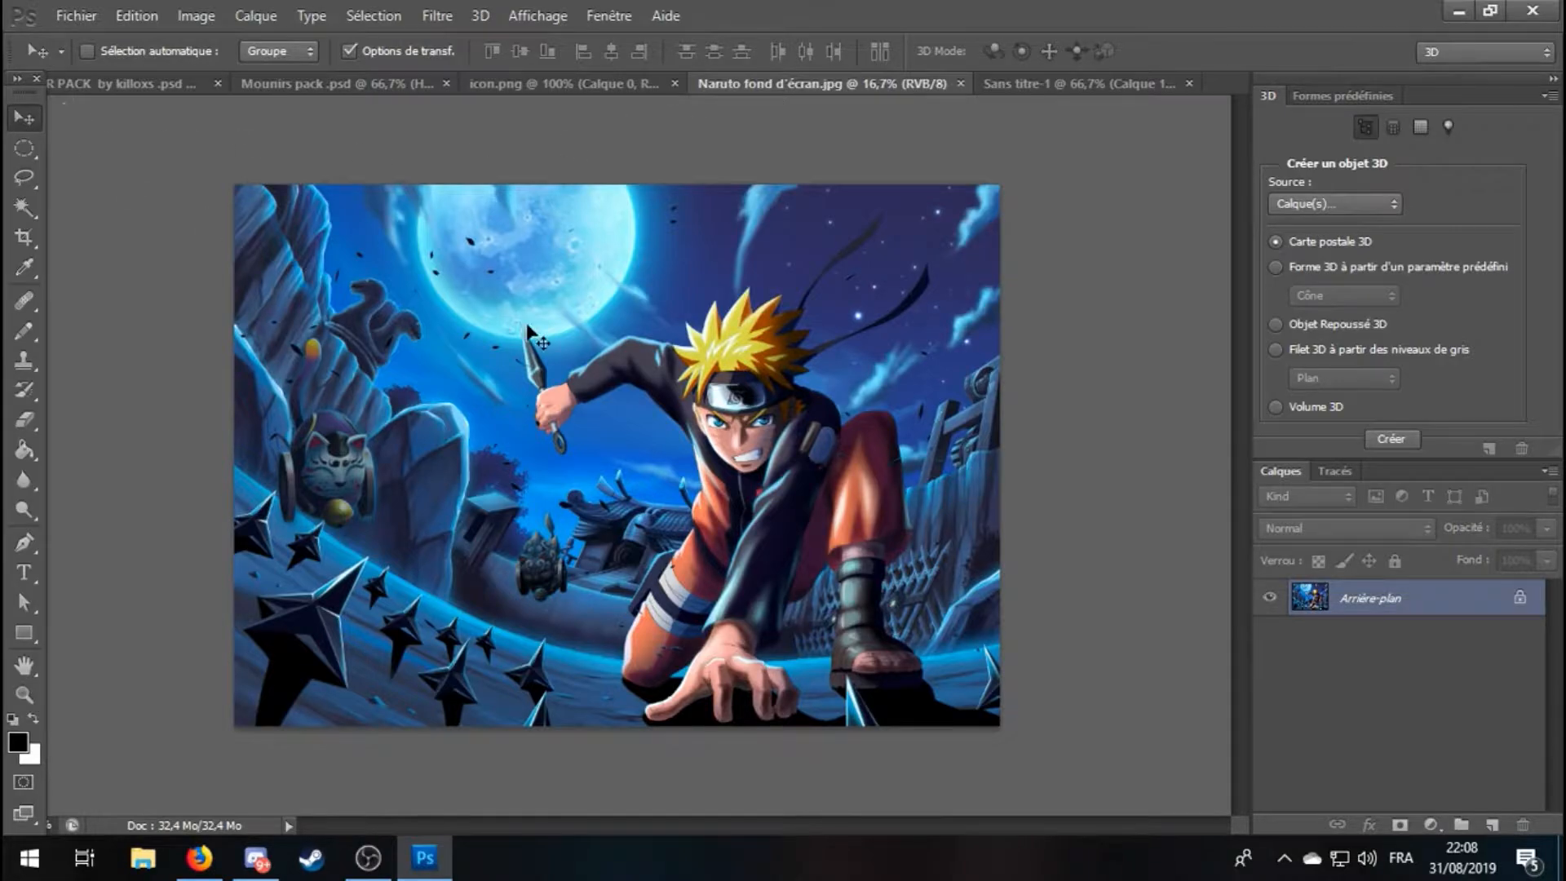
click(960, 83)
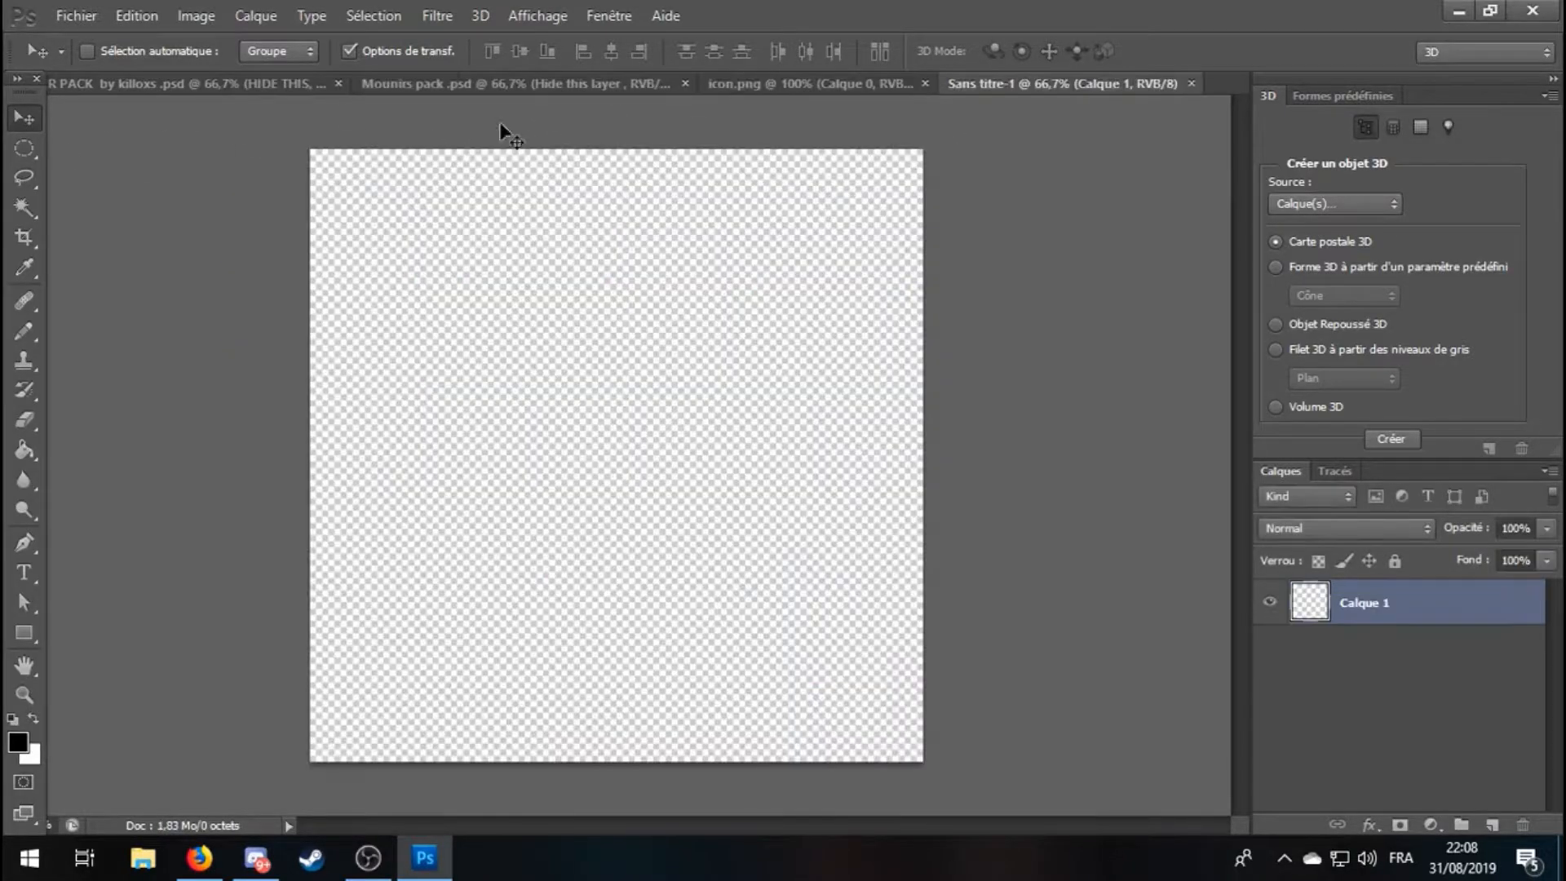
Open SkyPackByAlexxDesigns.psd, copy its Overlay Tester city image into Sans titre-1, and shift it slightly up and left.
click(85, 15)
click(142, 59)
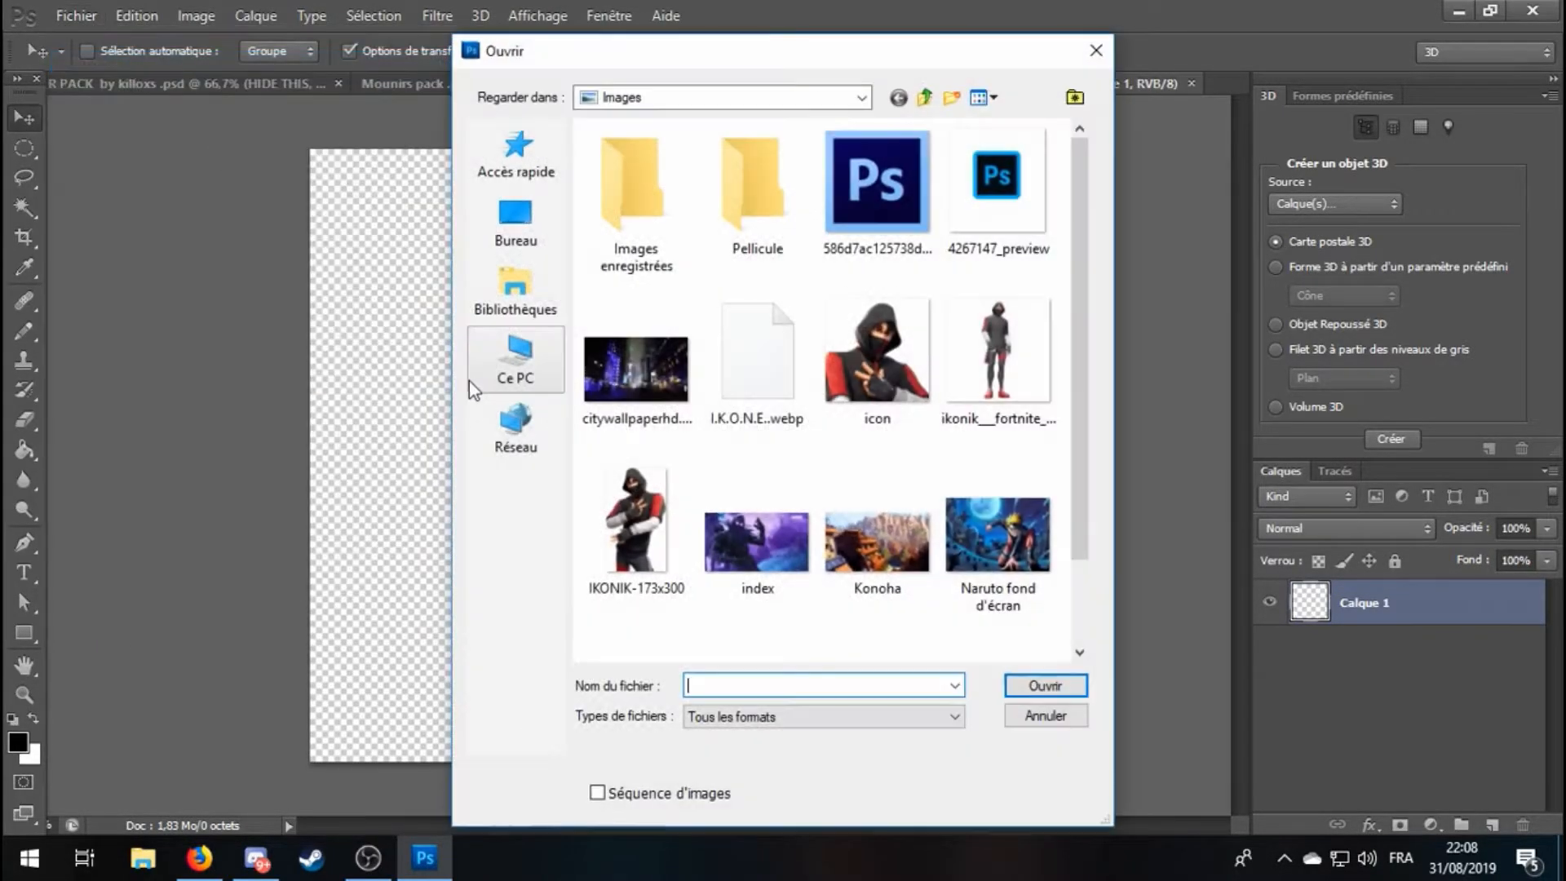
double_click(760, 548)
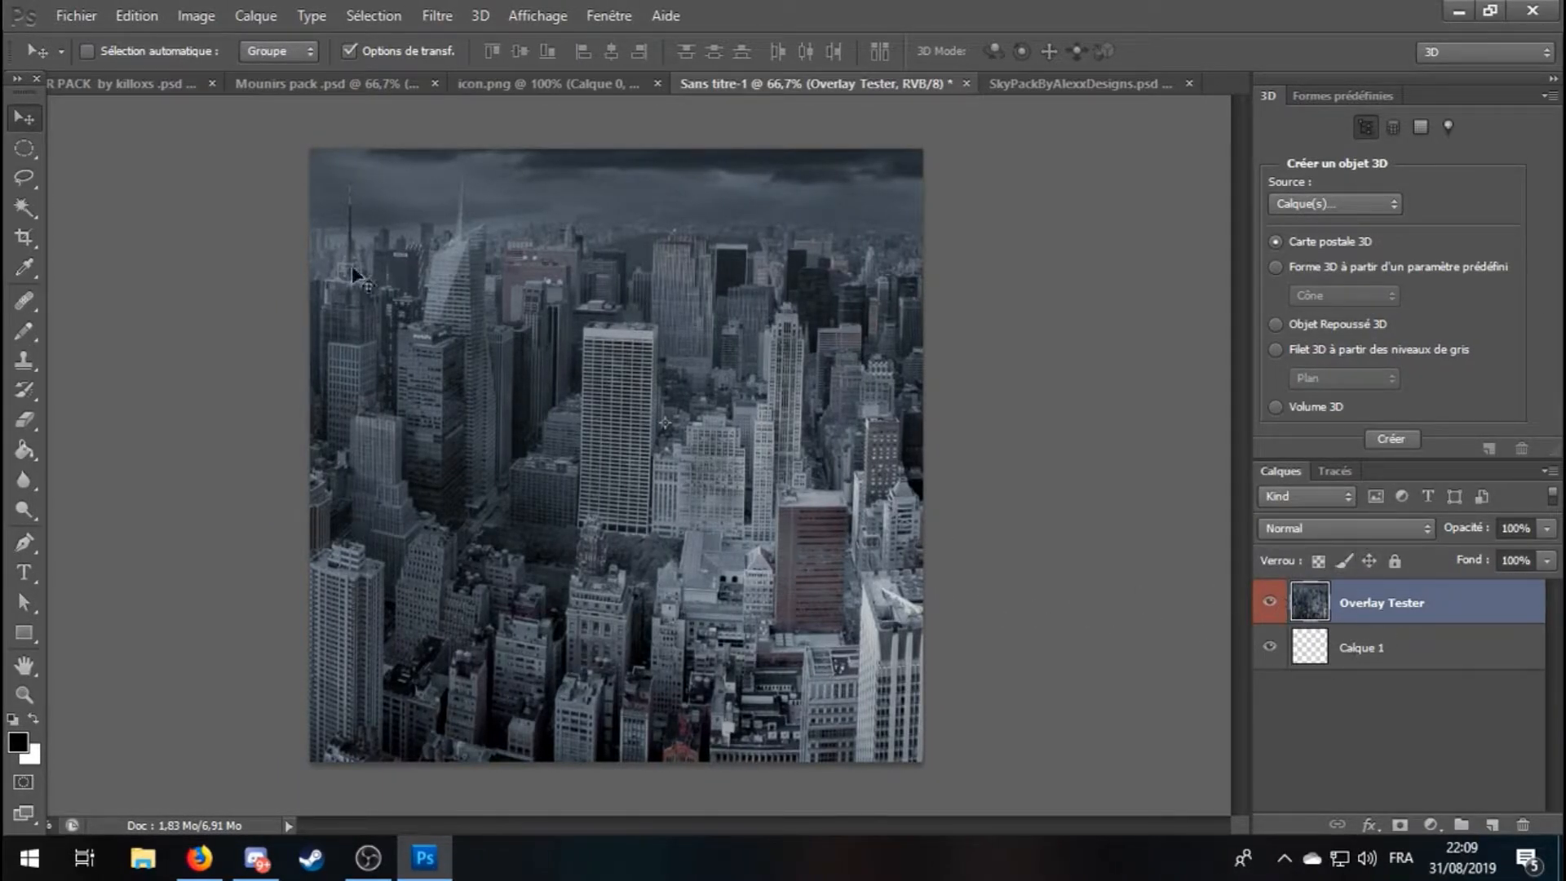
drag(607, 373, 573, 351)
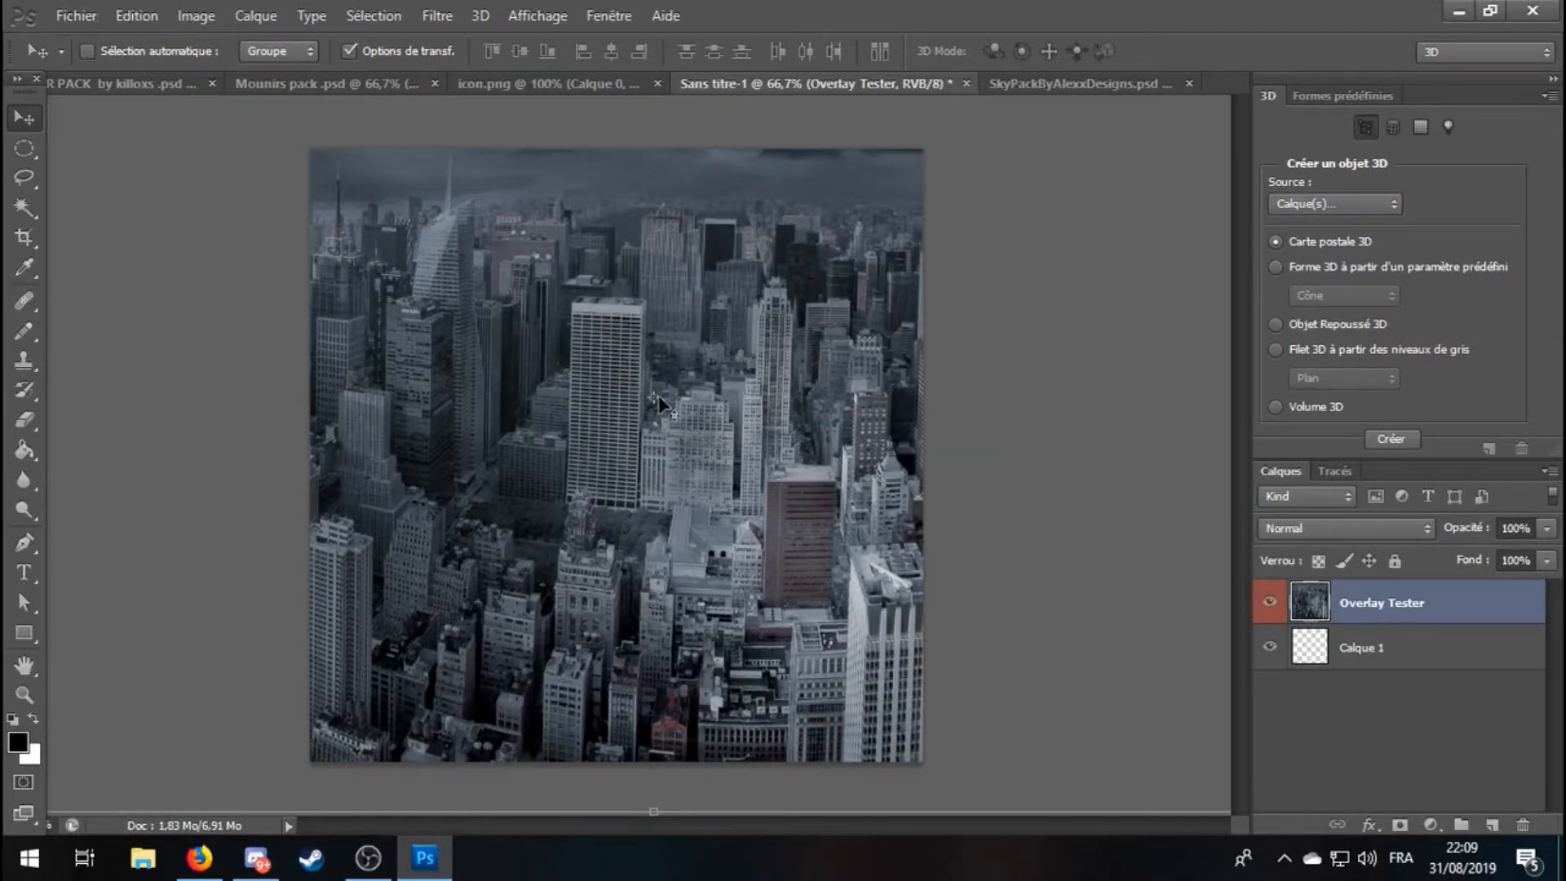
key(ctrl+t)
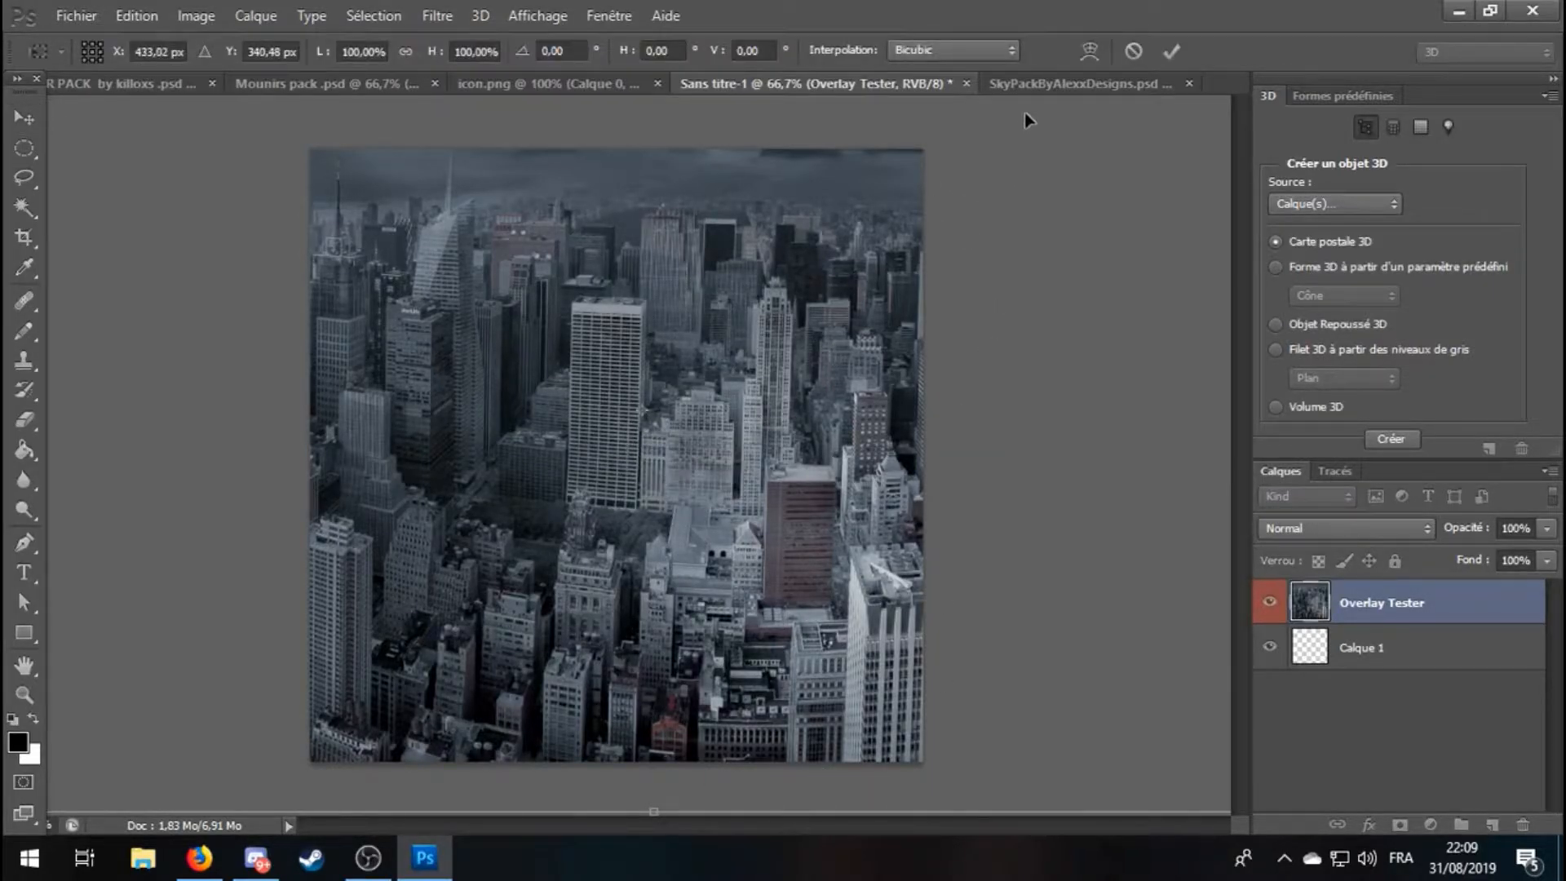
Hide the Overlay Tester layer in SkyPackByAlexxDesigns.psd and collapse the Overlays group.
click(1025, 82)
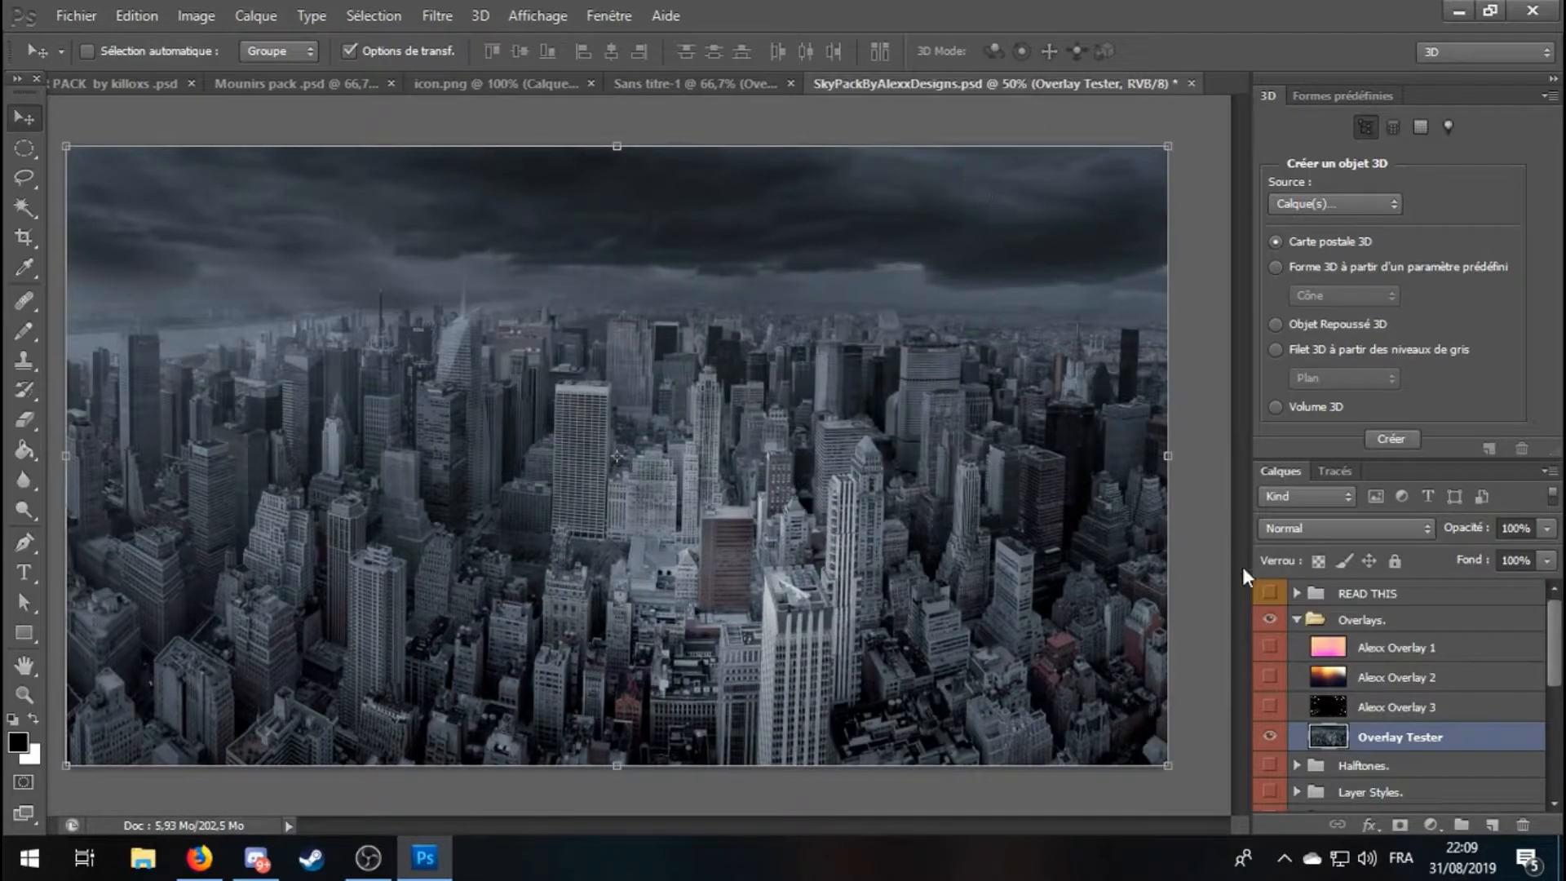
click(1268, 736)
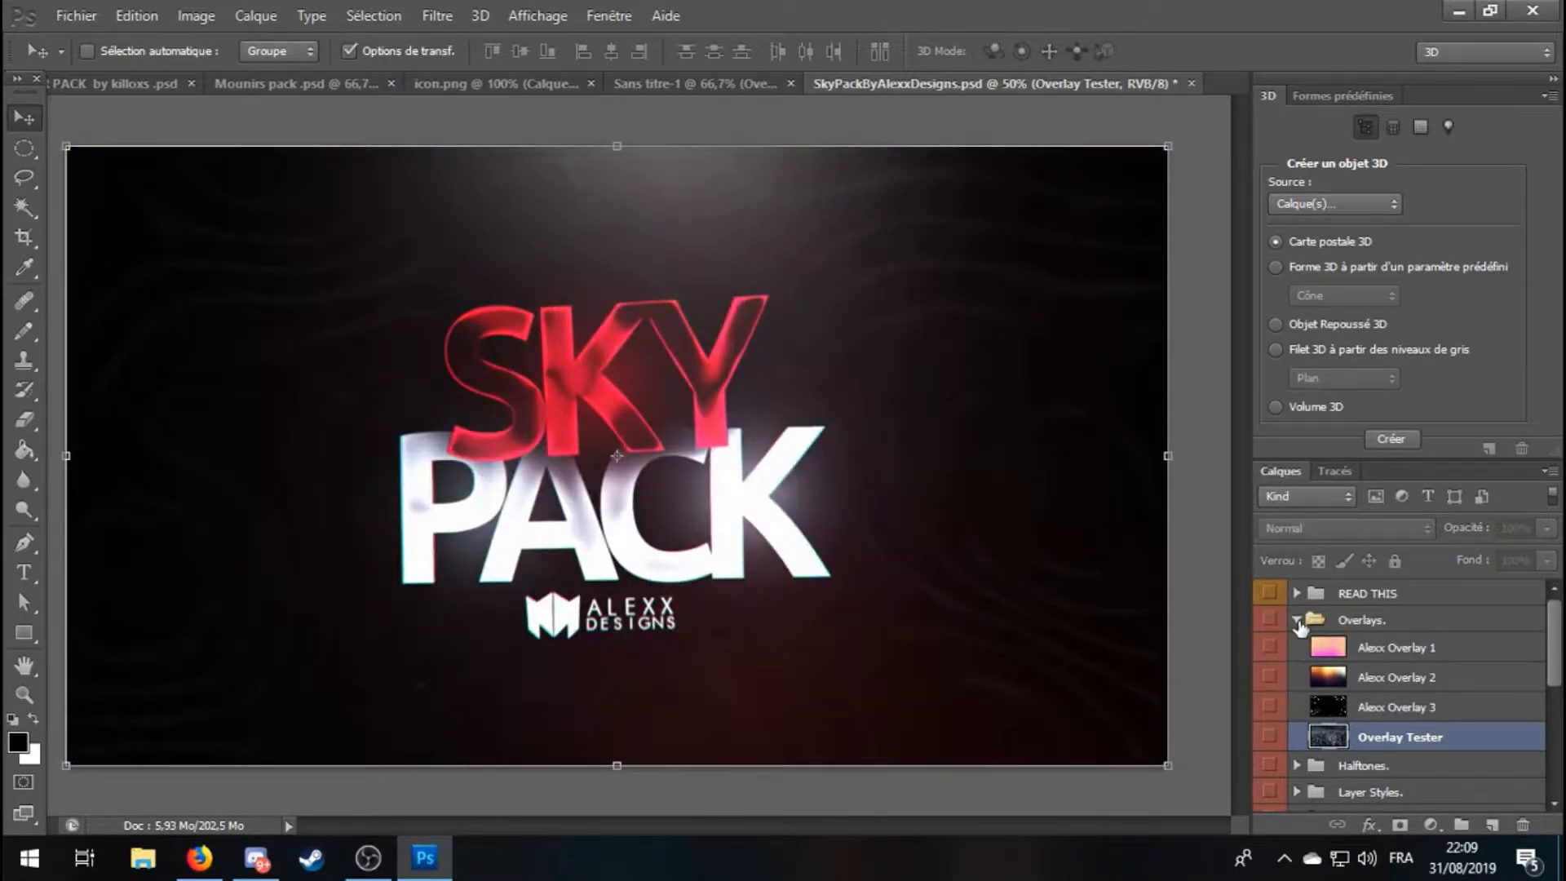
click(1296, 620)
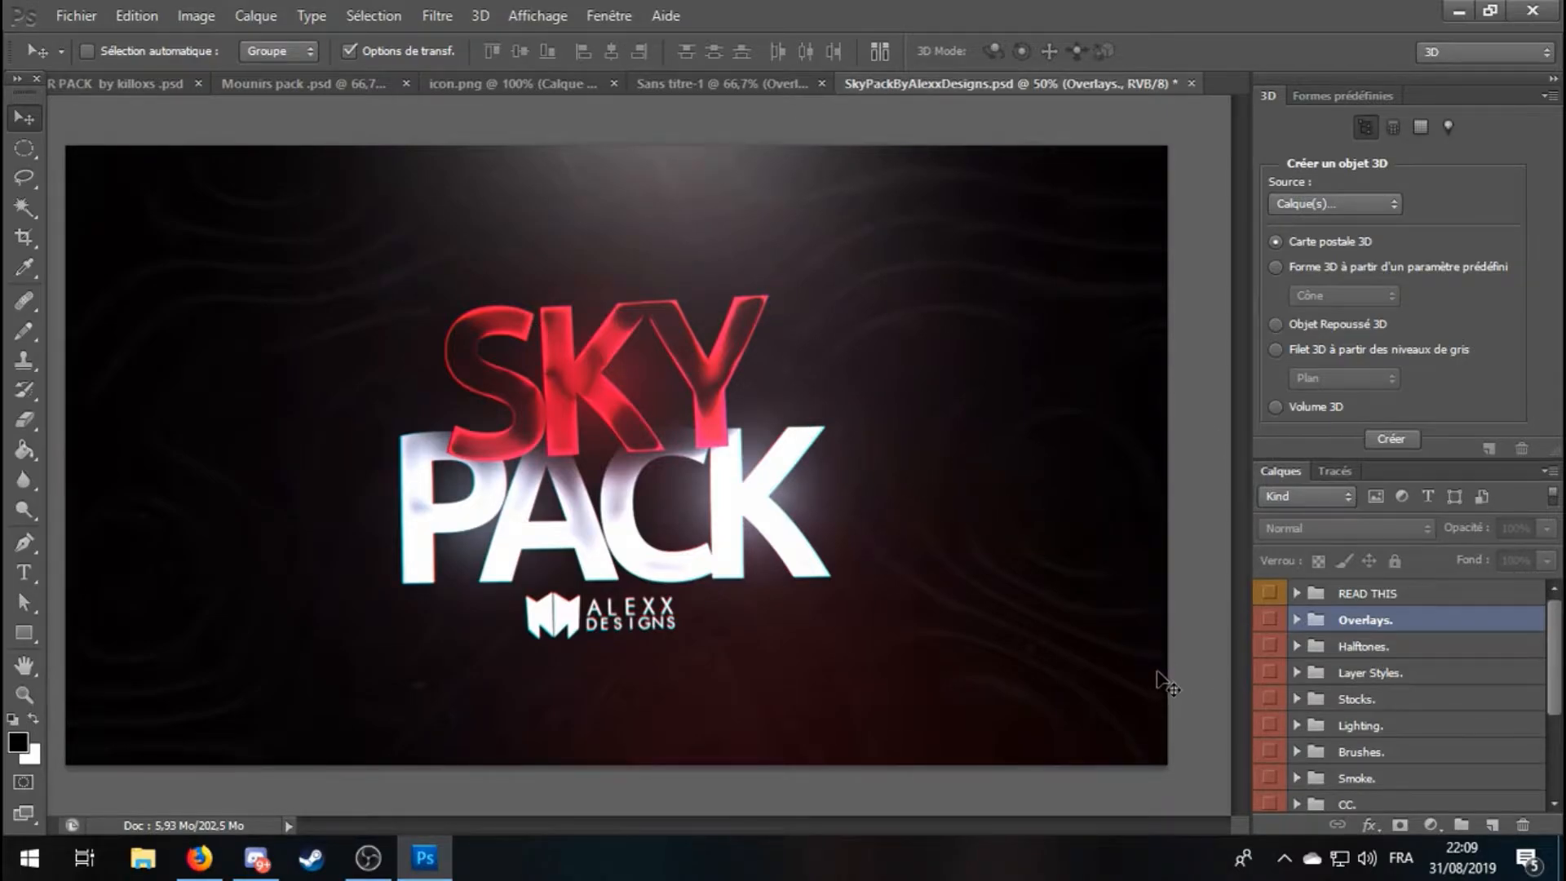
Expand the CC group in the Sky pack and make it visible.
scroll(1370, 701, down, 2)
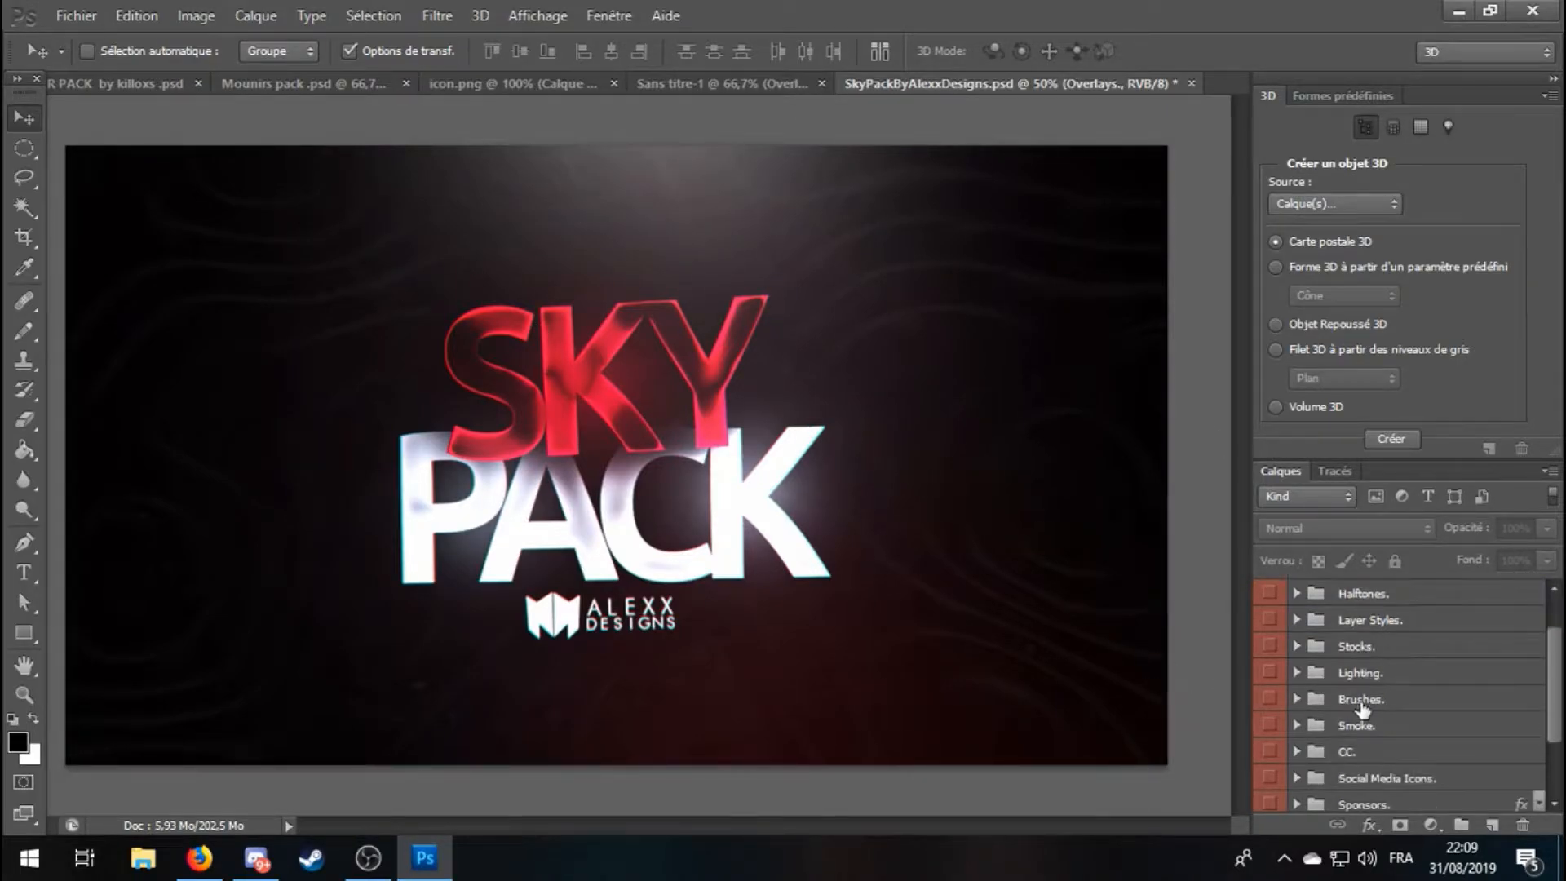
scroll(1360, 710, down, 3)
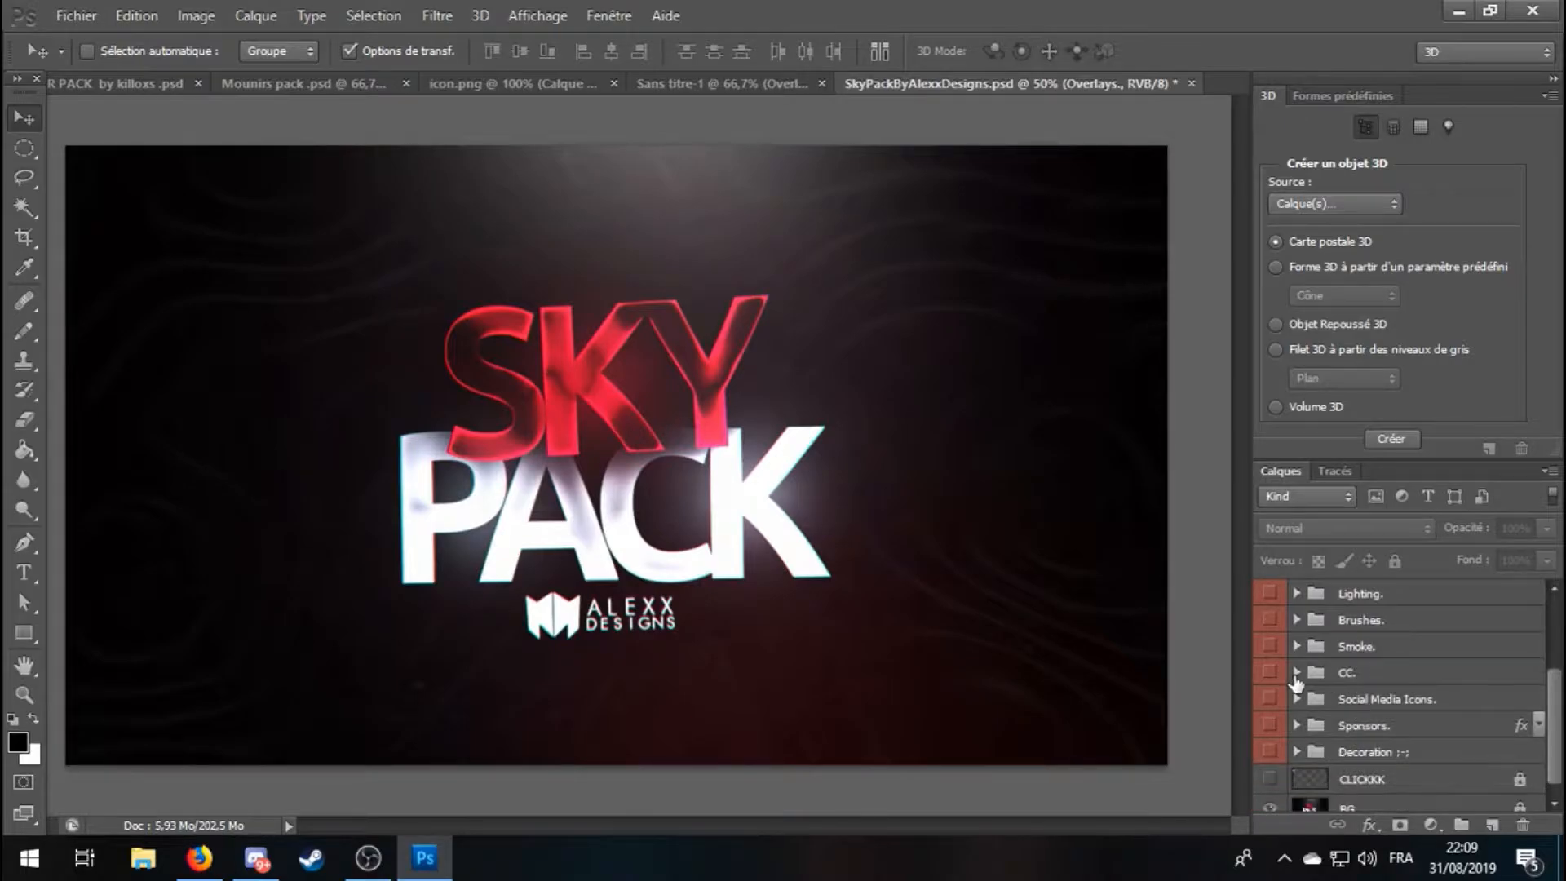
click(1297, 672)
click(1270, 672)
scroll(1301, 718, down, 5)
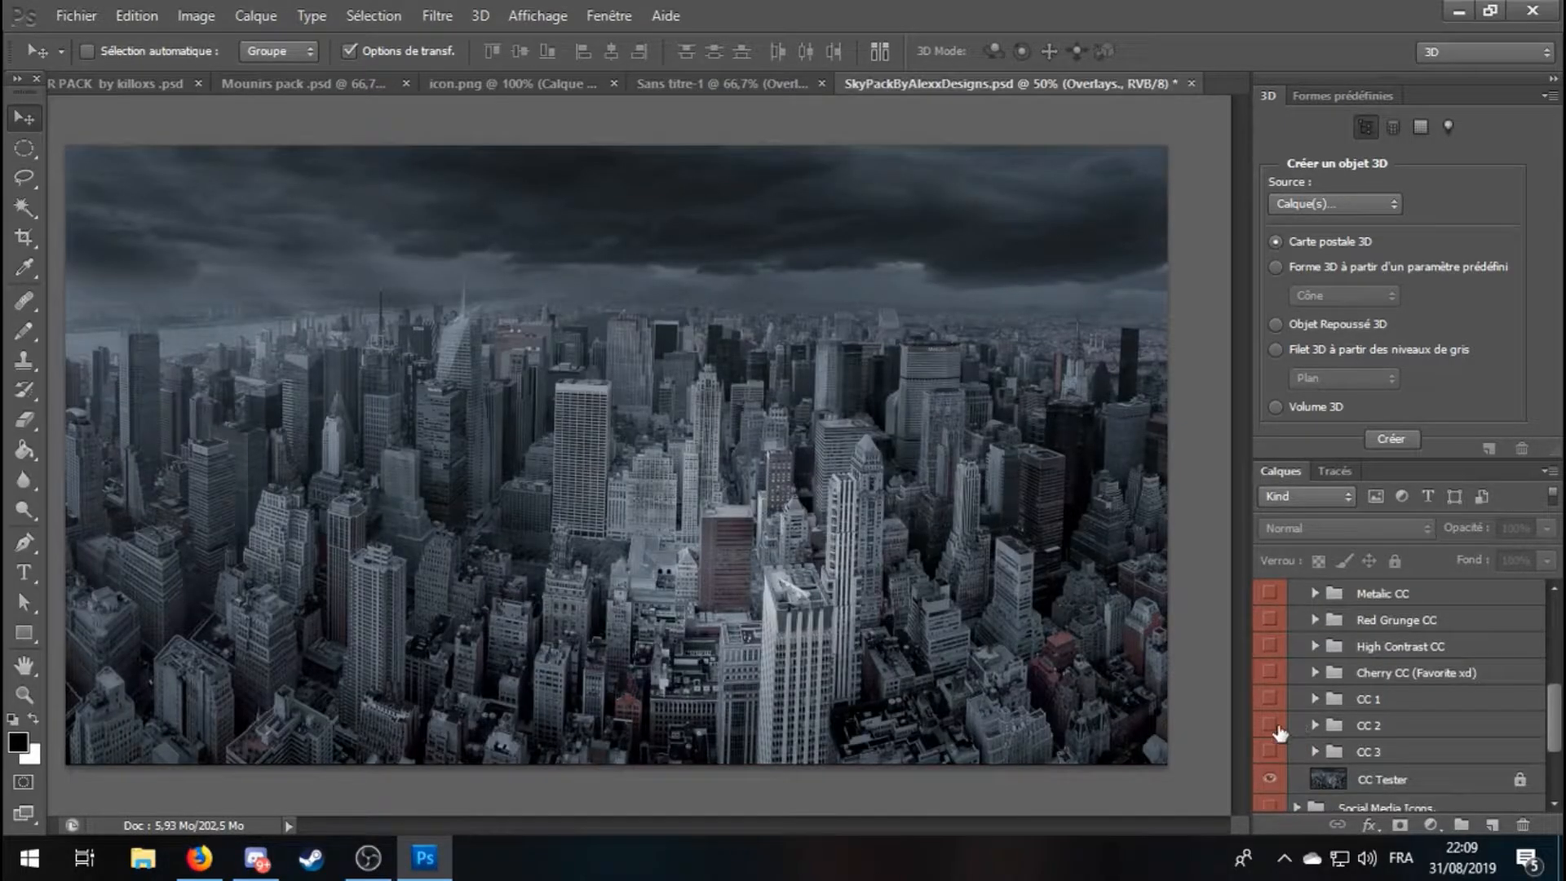
Preview the CC 2 color correction, turn on CC 3, and copy the CC 3 group into Sans titre-1.
click(1269, 725)
click(1270, 725)
click(1270, 751)
click(1370, 751)
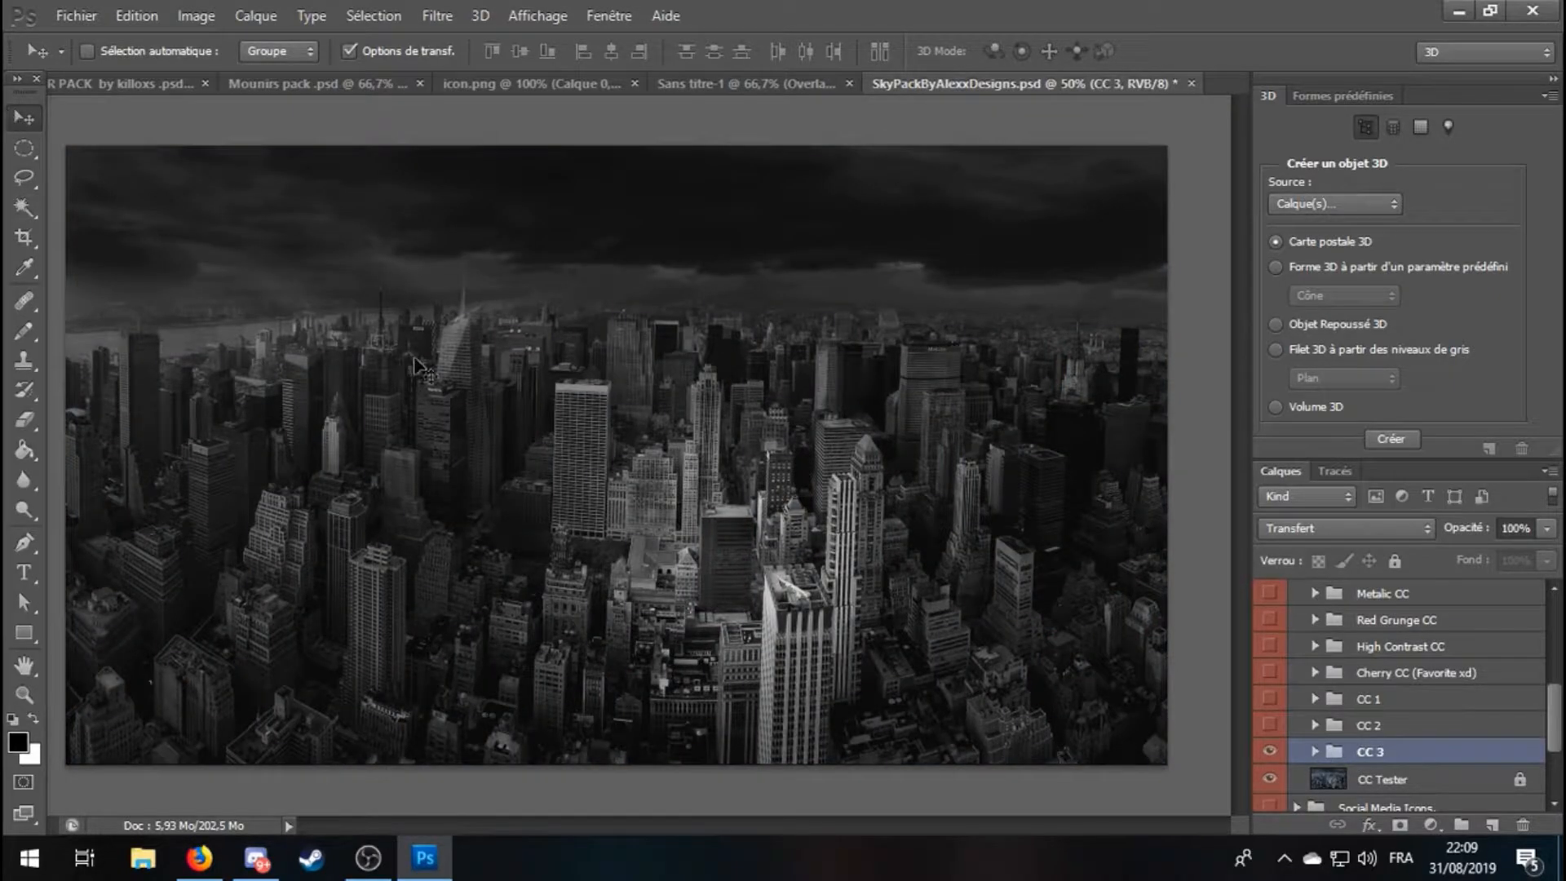
drag(417, 365, 545, 403)
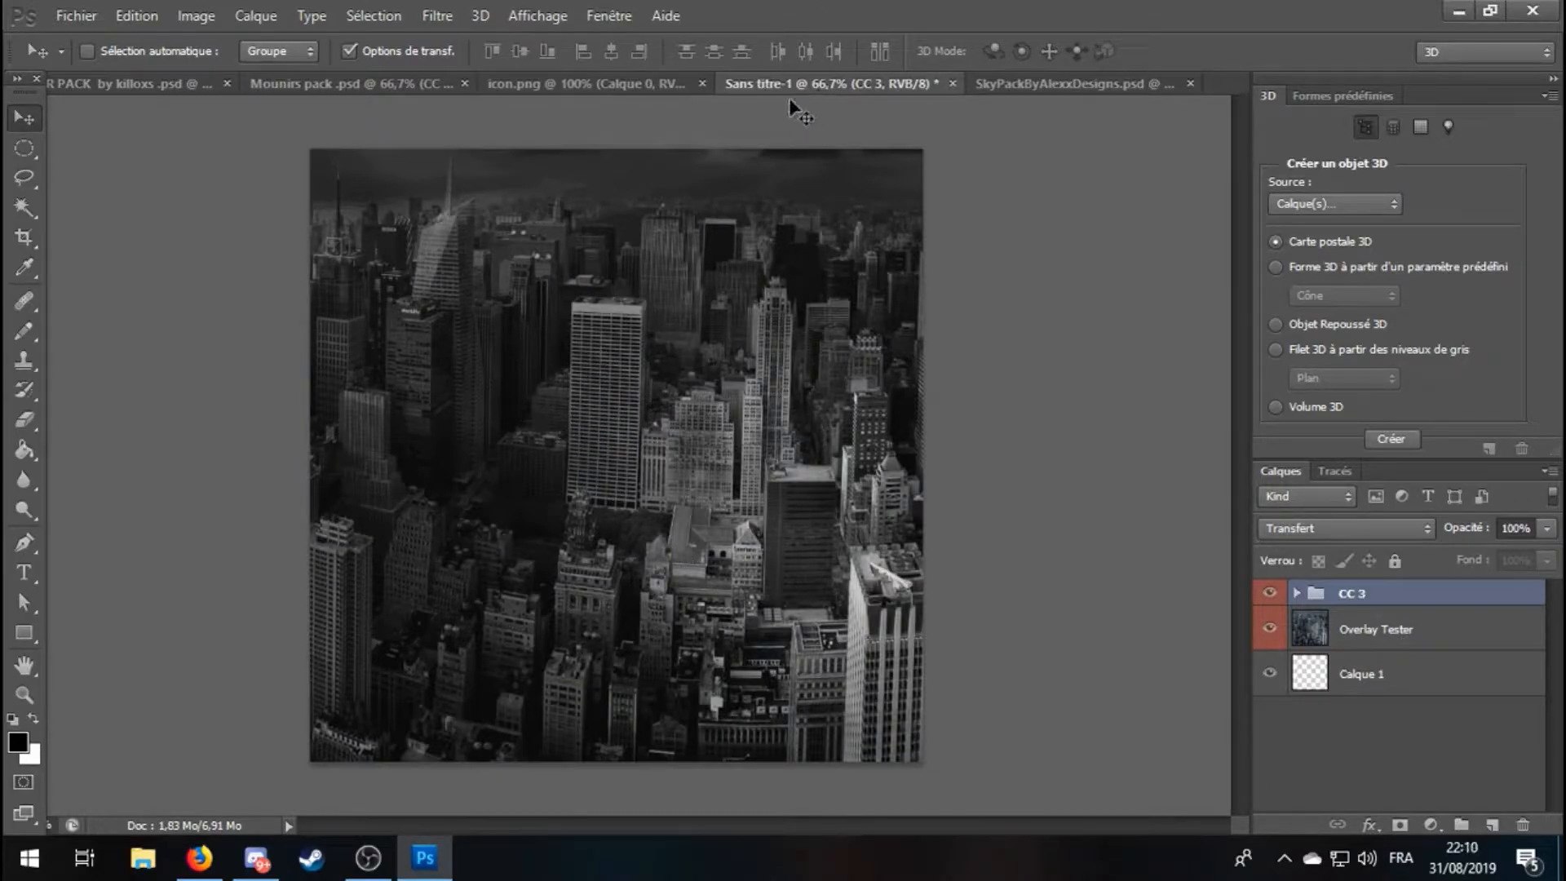
click(73, 18)
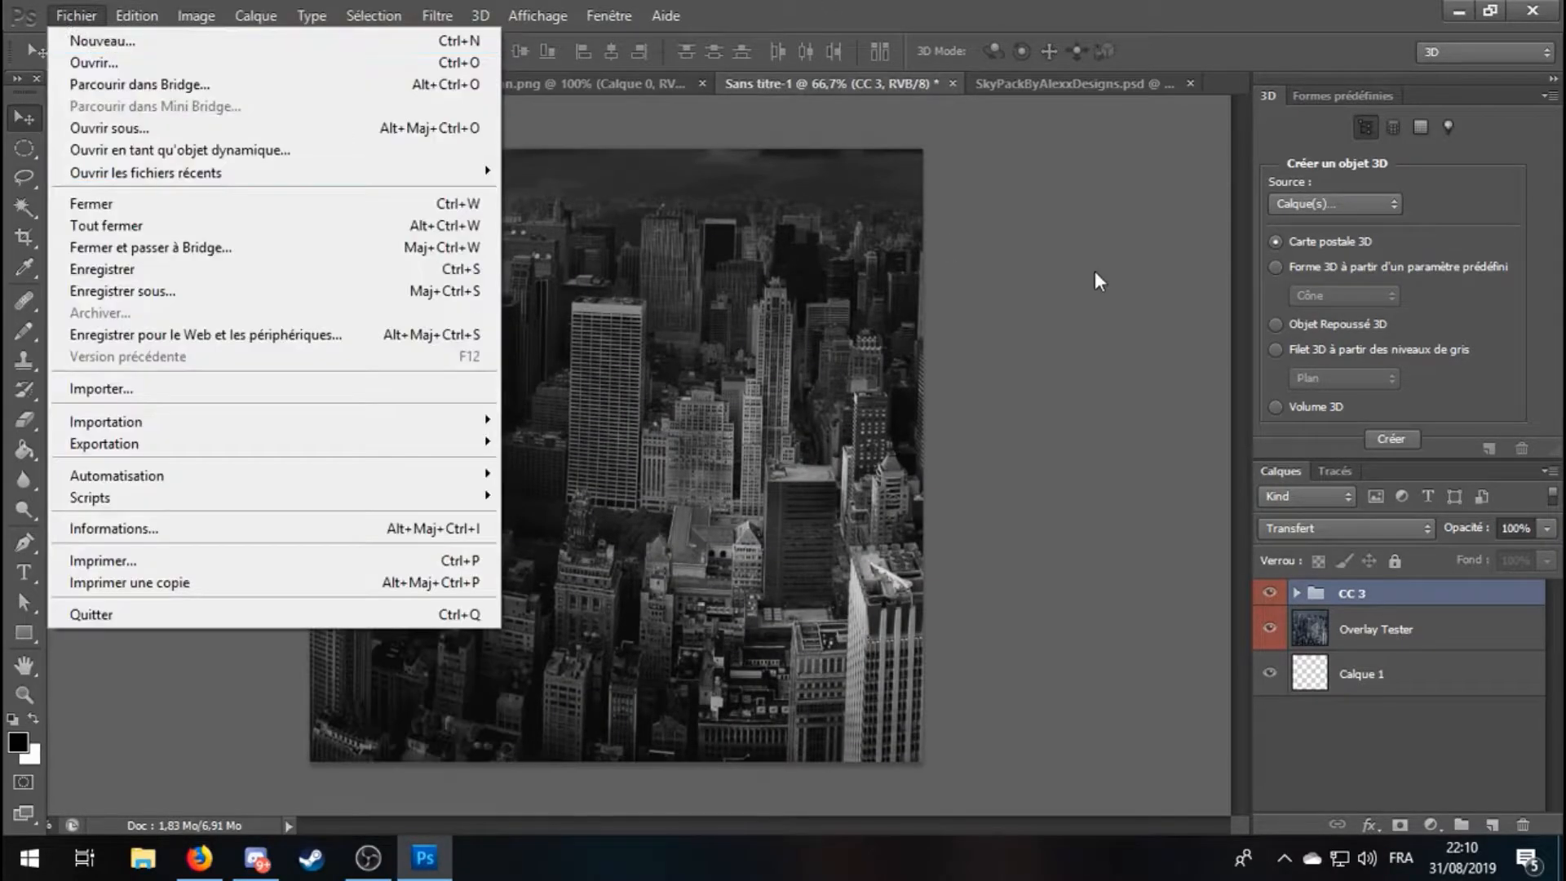
click(1052, 369)
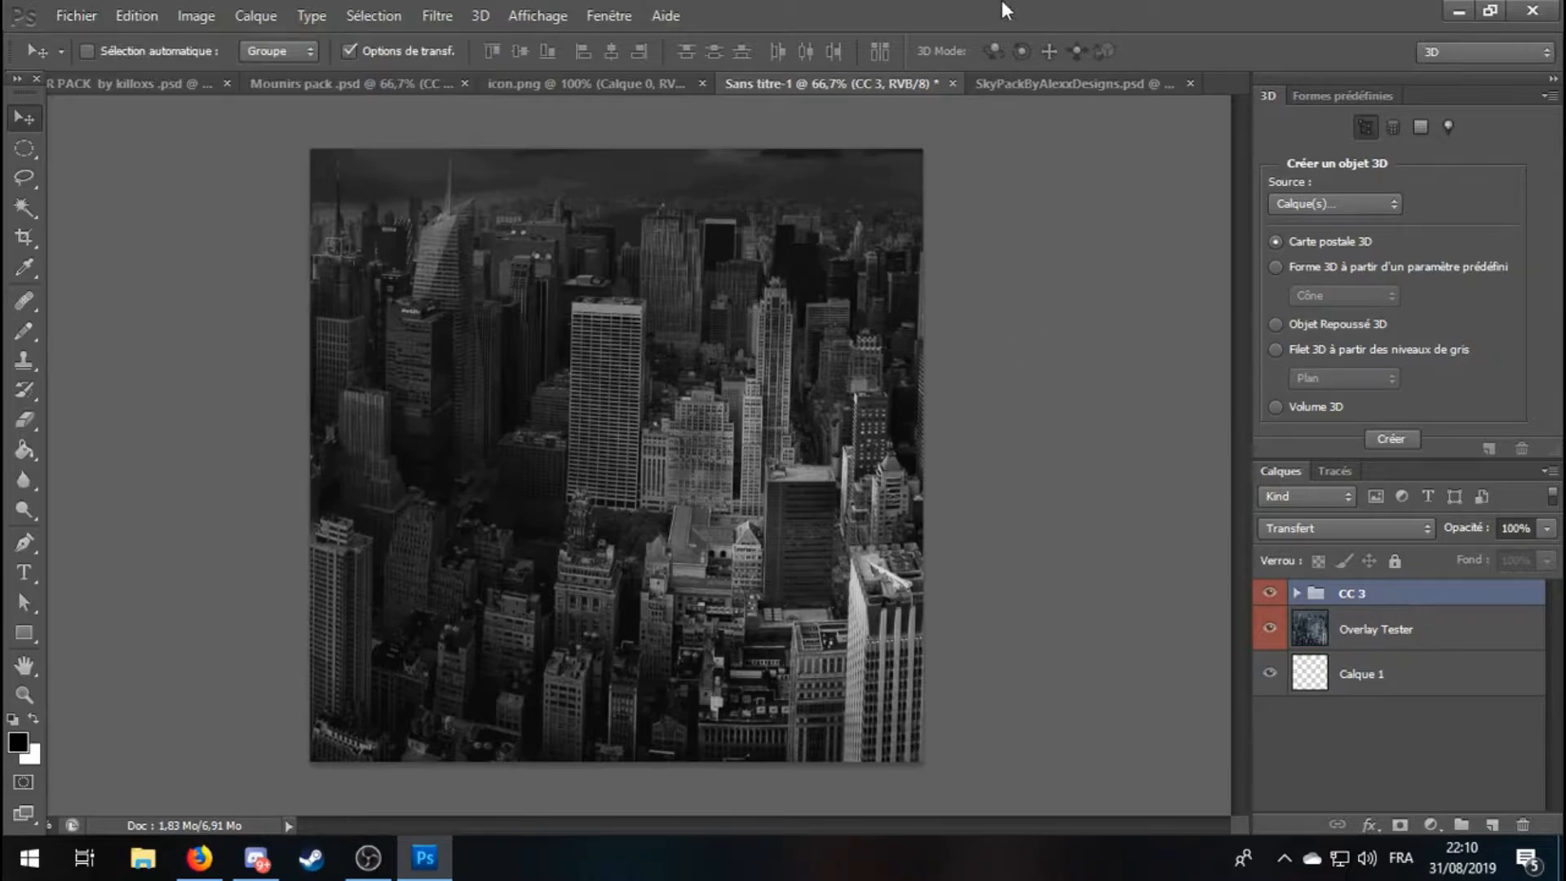
Copy the hooded character from icon.png into the lower-left corner of the Sans titre-1 canvas.
click(512, 78)
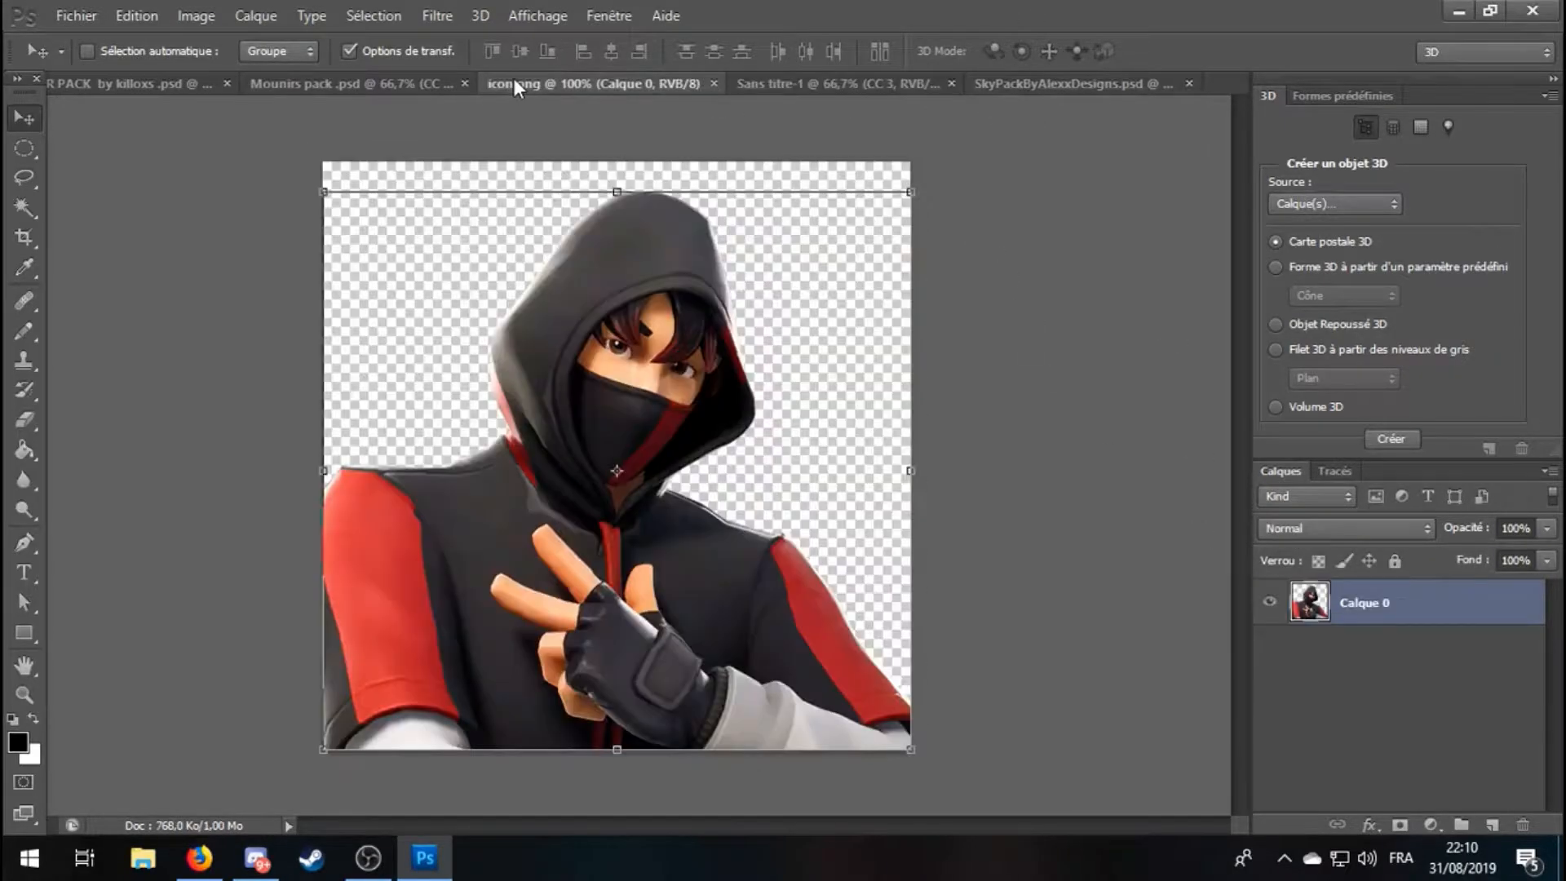
drag(629, 571, 523, 616)
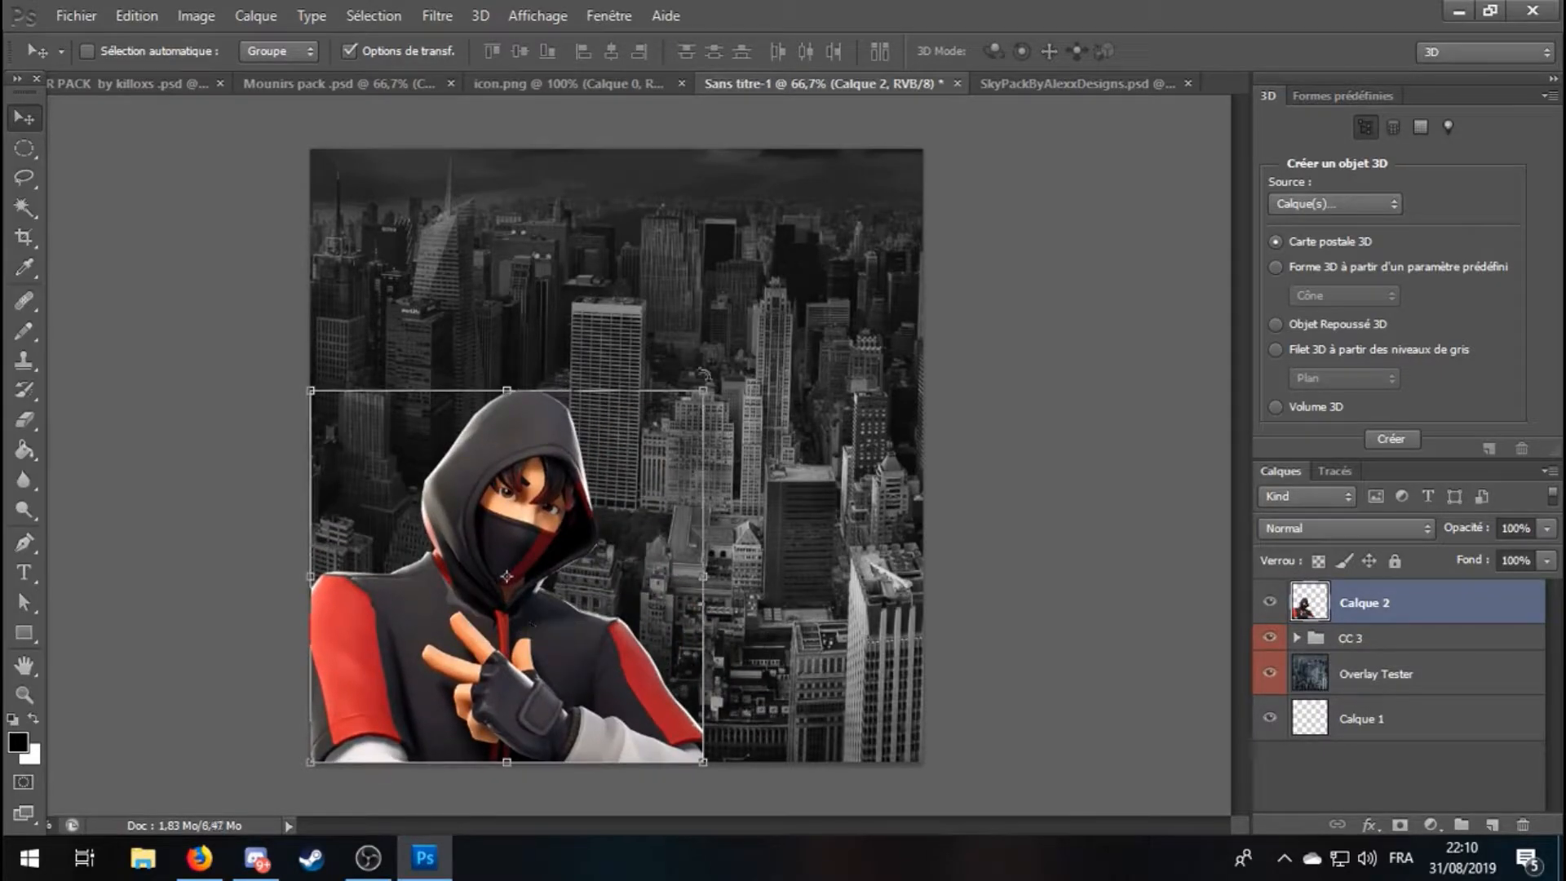
Scale the hooded character to about 165%, apply the transformation, and move it about 0.67 cm to the left.
key(ctrl+t)
drag(701, 367, 940, 132)
click(24, 118)
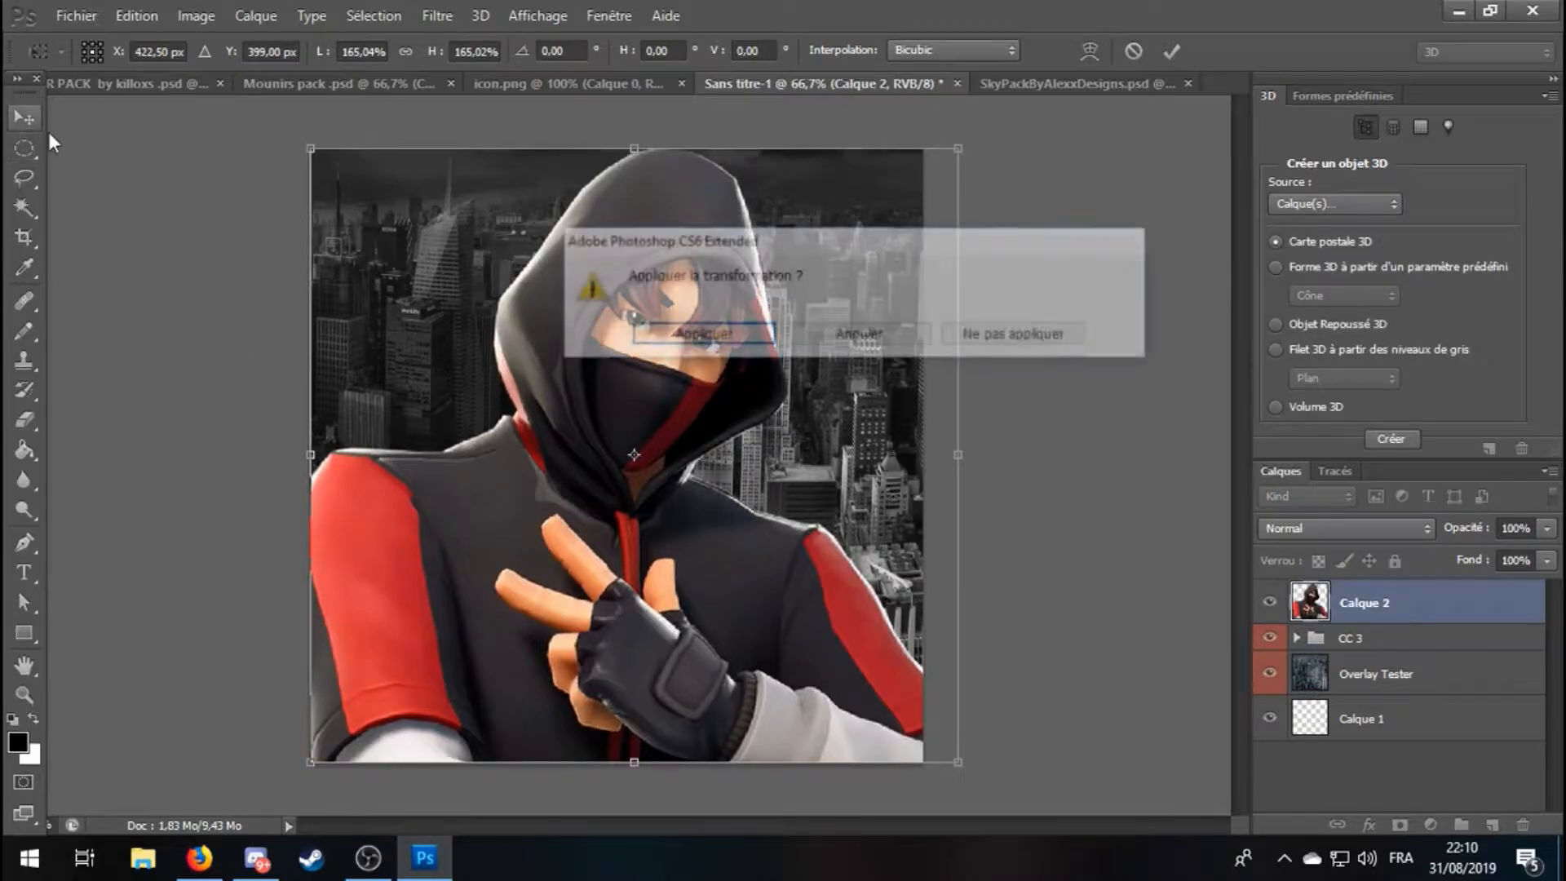
click(644, 335)
drag(726, 549, 711, 550)
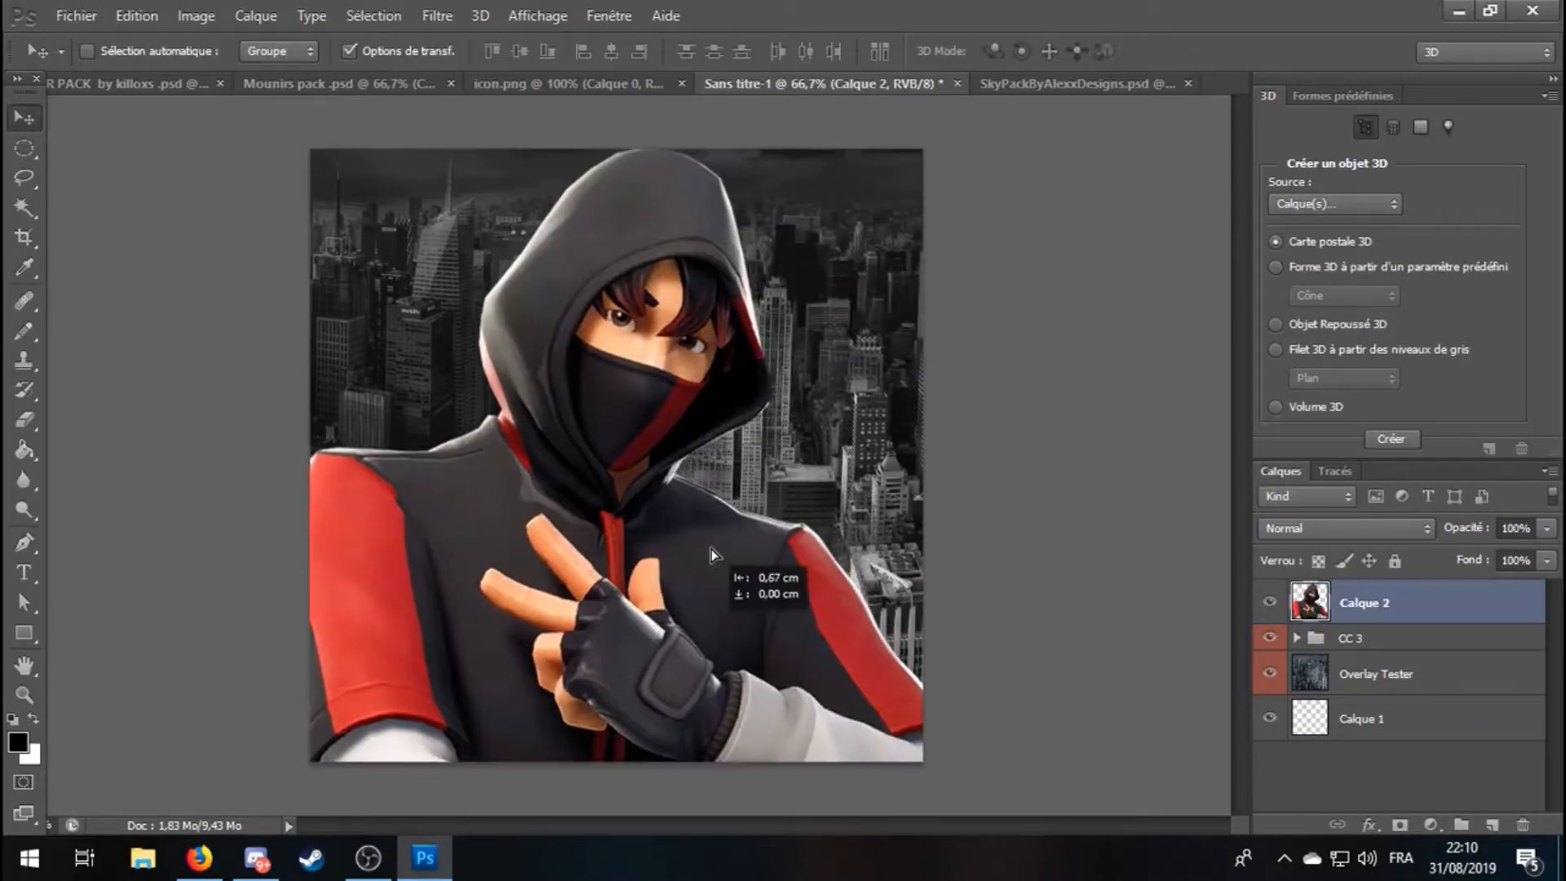
click(25, 208)
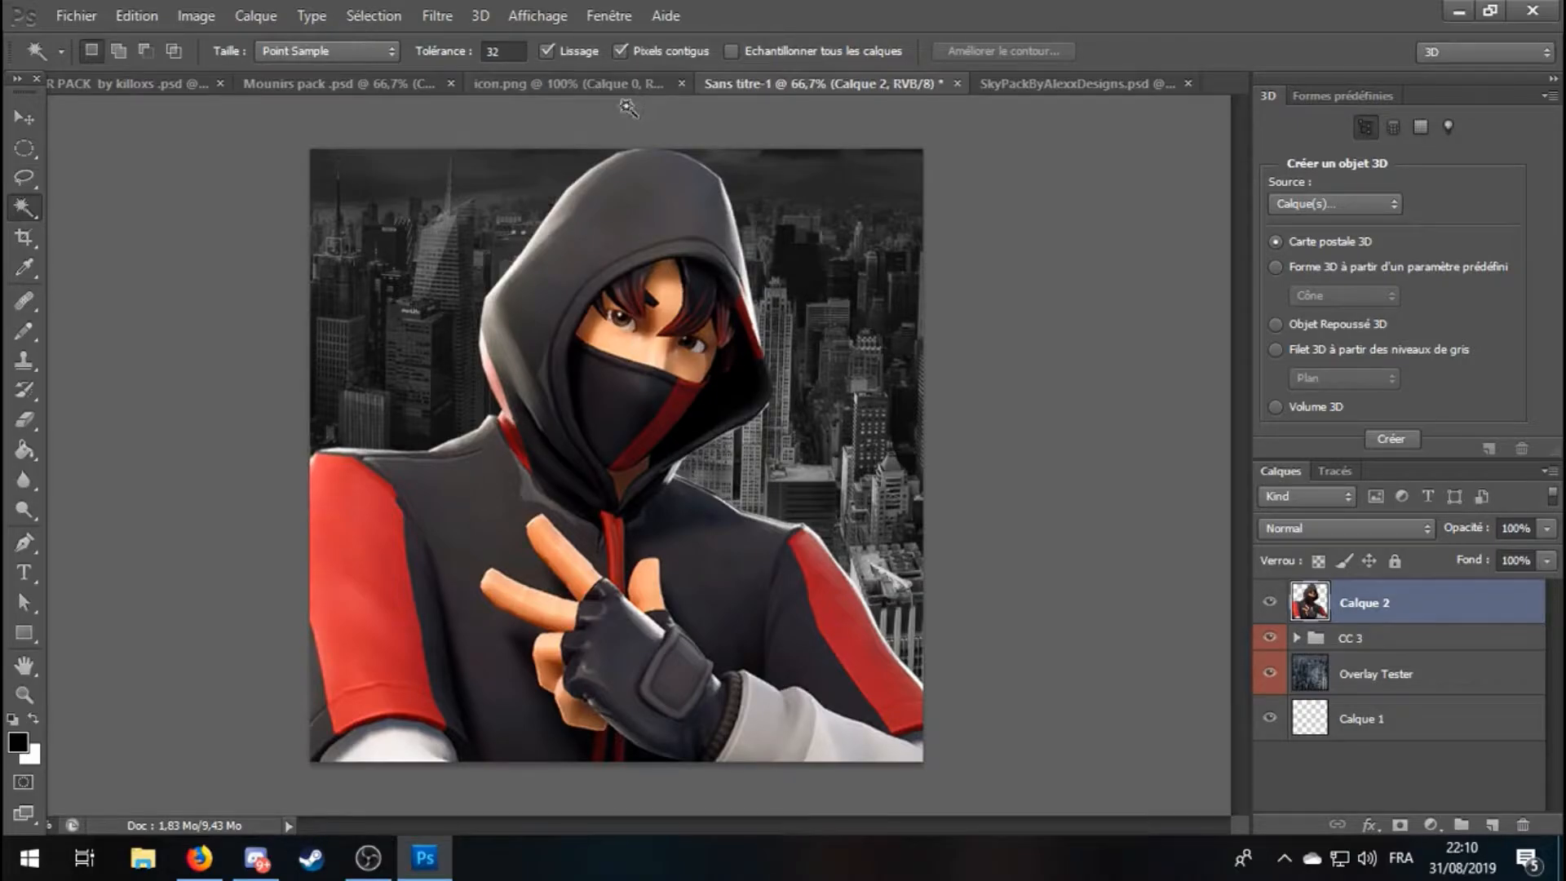
Hide and collapse the CC group in SkyPackByAlexxDesigns.psd.
click(1047, 79)
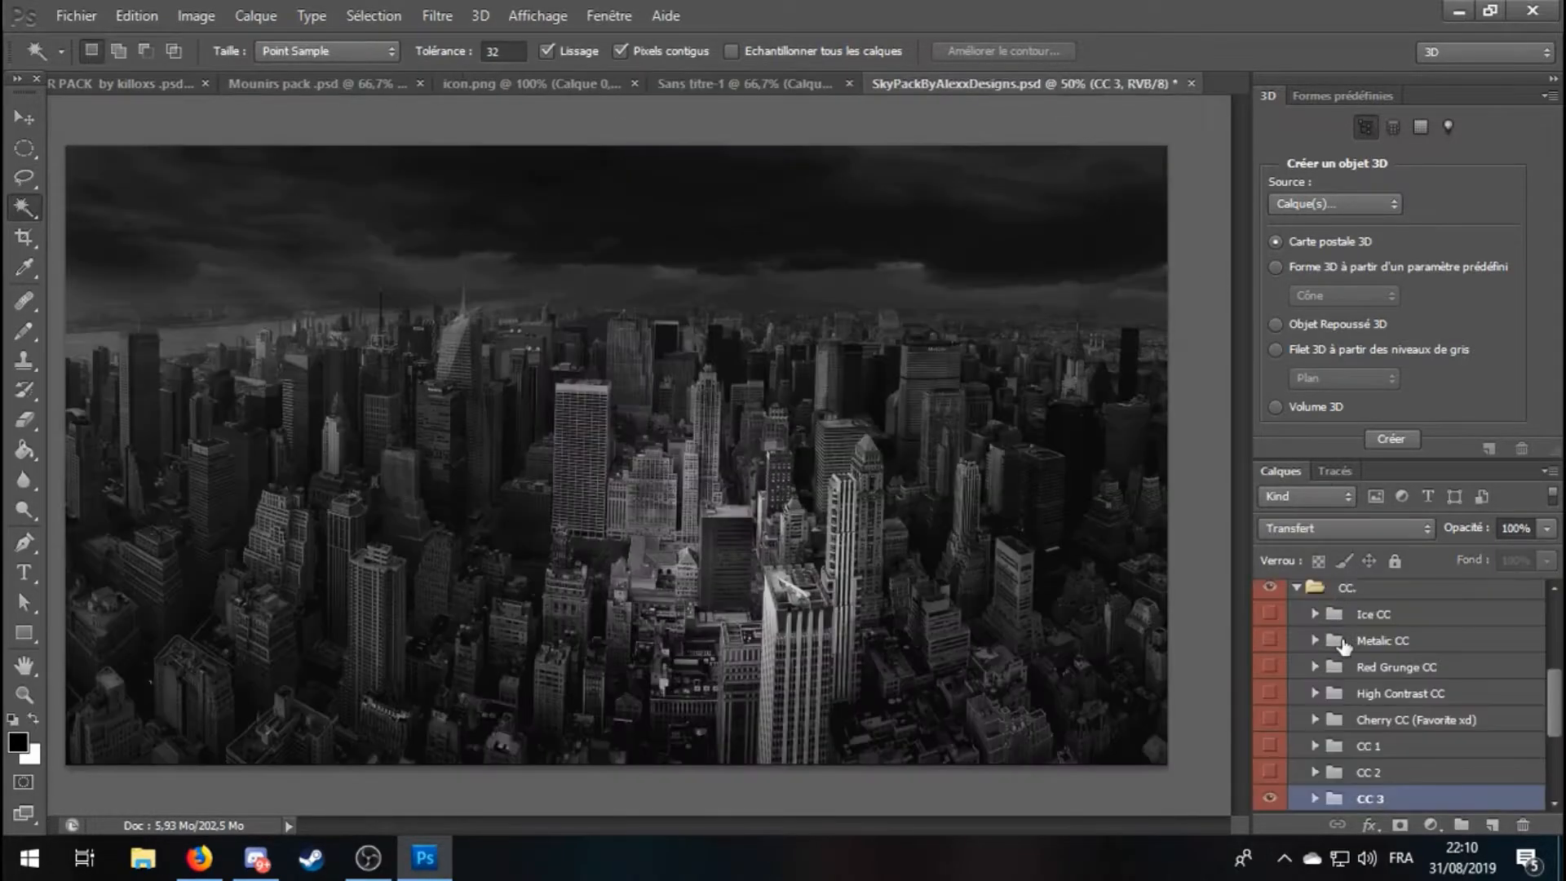
scroll(1296, 747, down, 1)
scroll(1292, 721, up, 5)
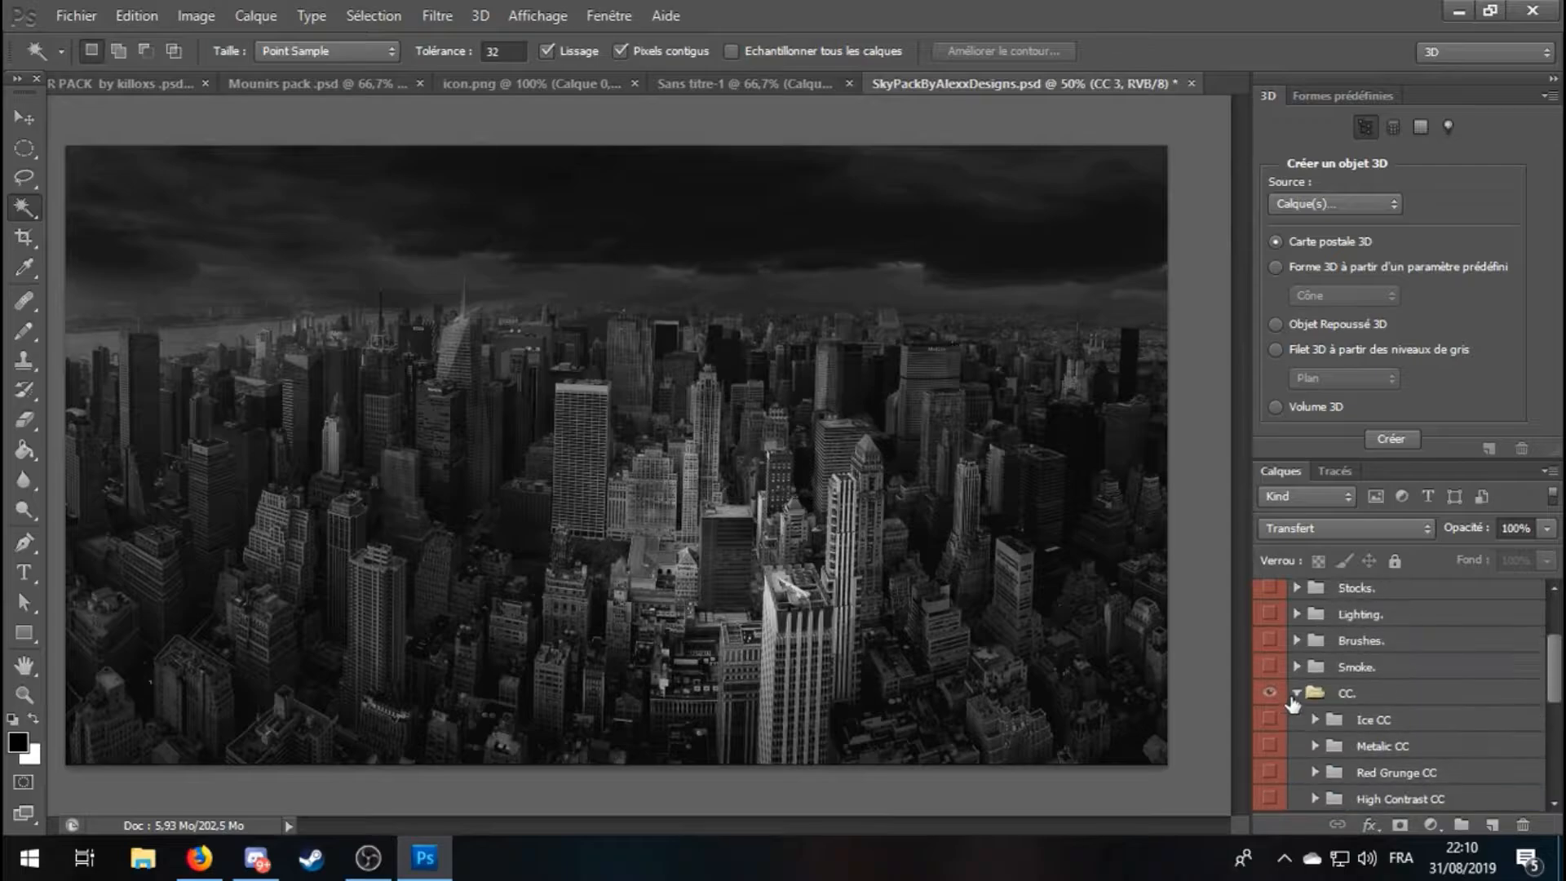
click(1271, 693)
click(1297, 693)
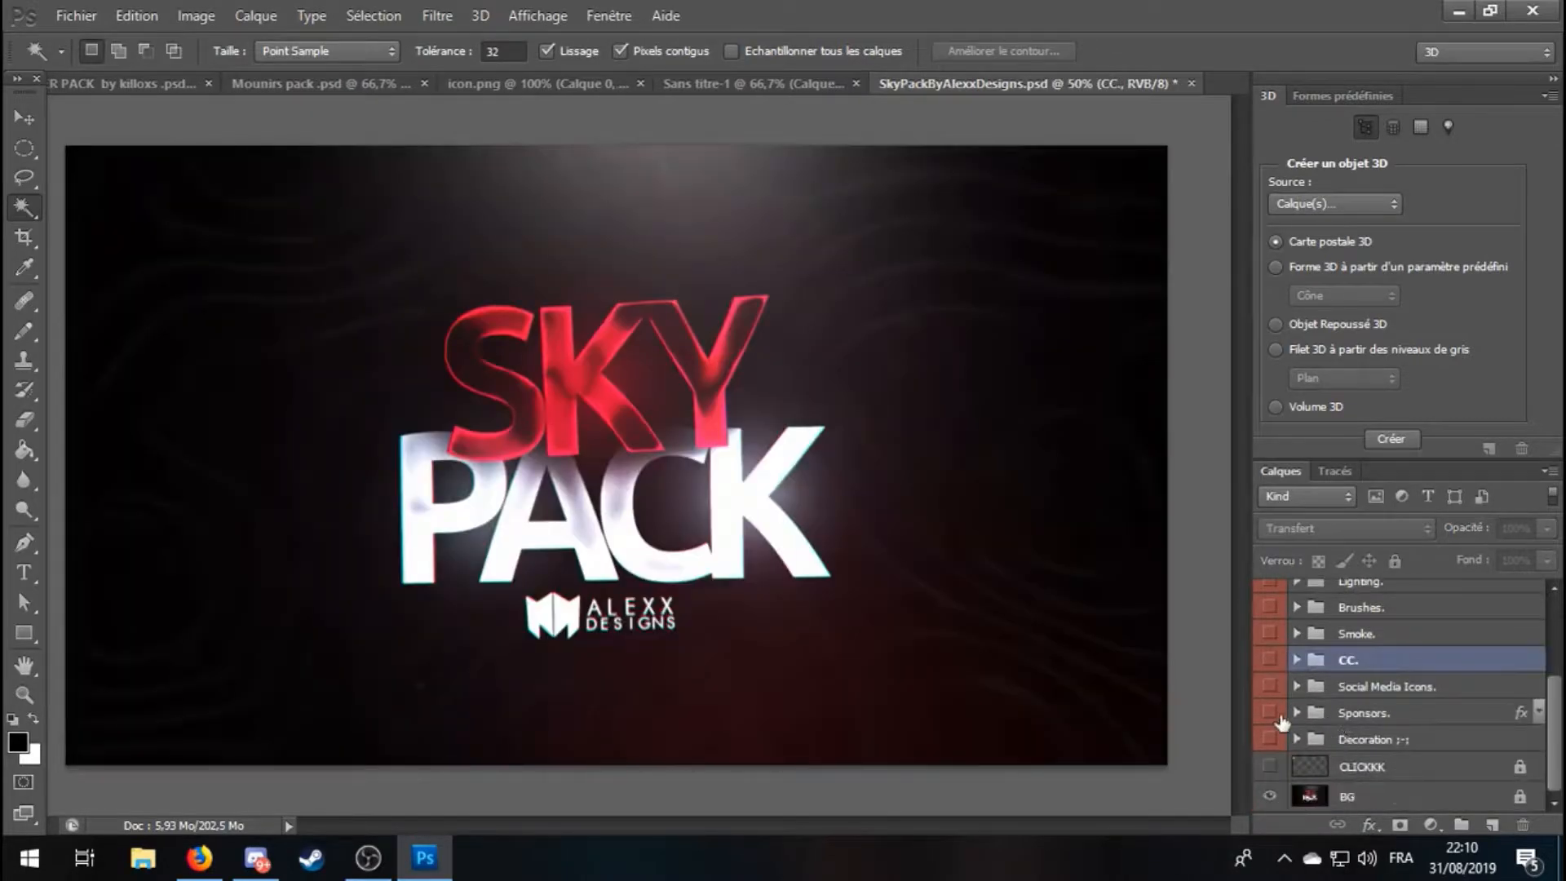
Show the Alexx Light 1 layer in the Lighting group and copy it above the character in Sans titre-1.
scroll(1282, 710, up, 3)
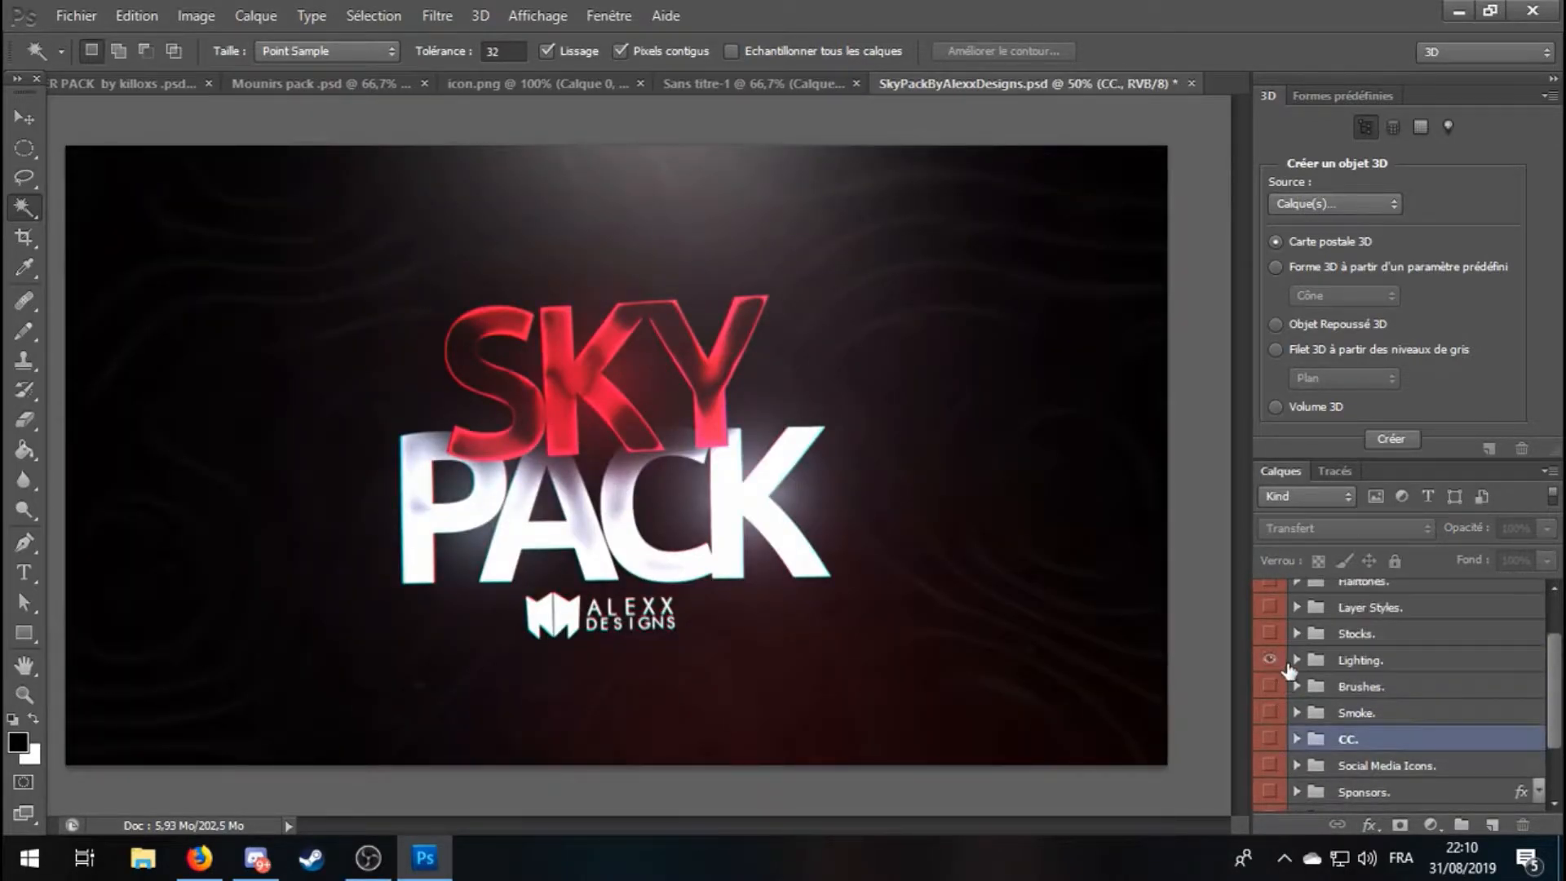
click(1296, 659)
click(1269, 687)
click(1345, 687)
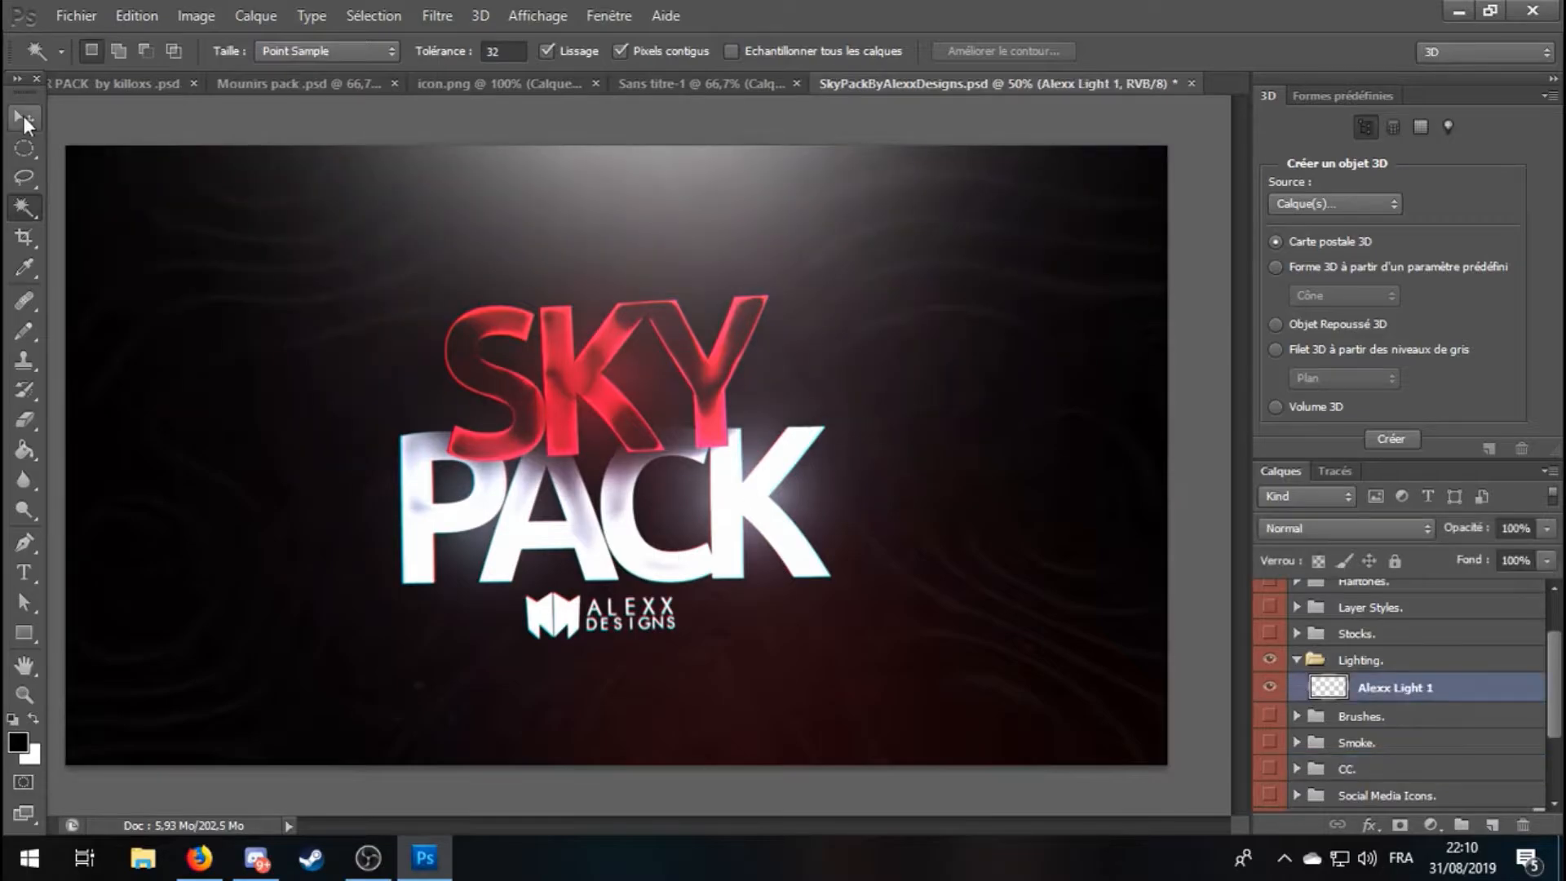
click(23, 115)
drag(538, 106, 572, 383)
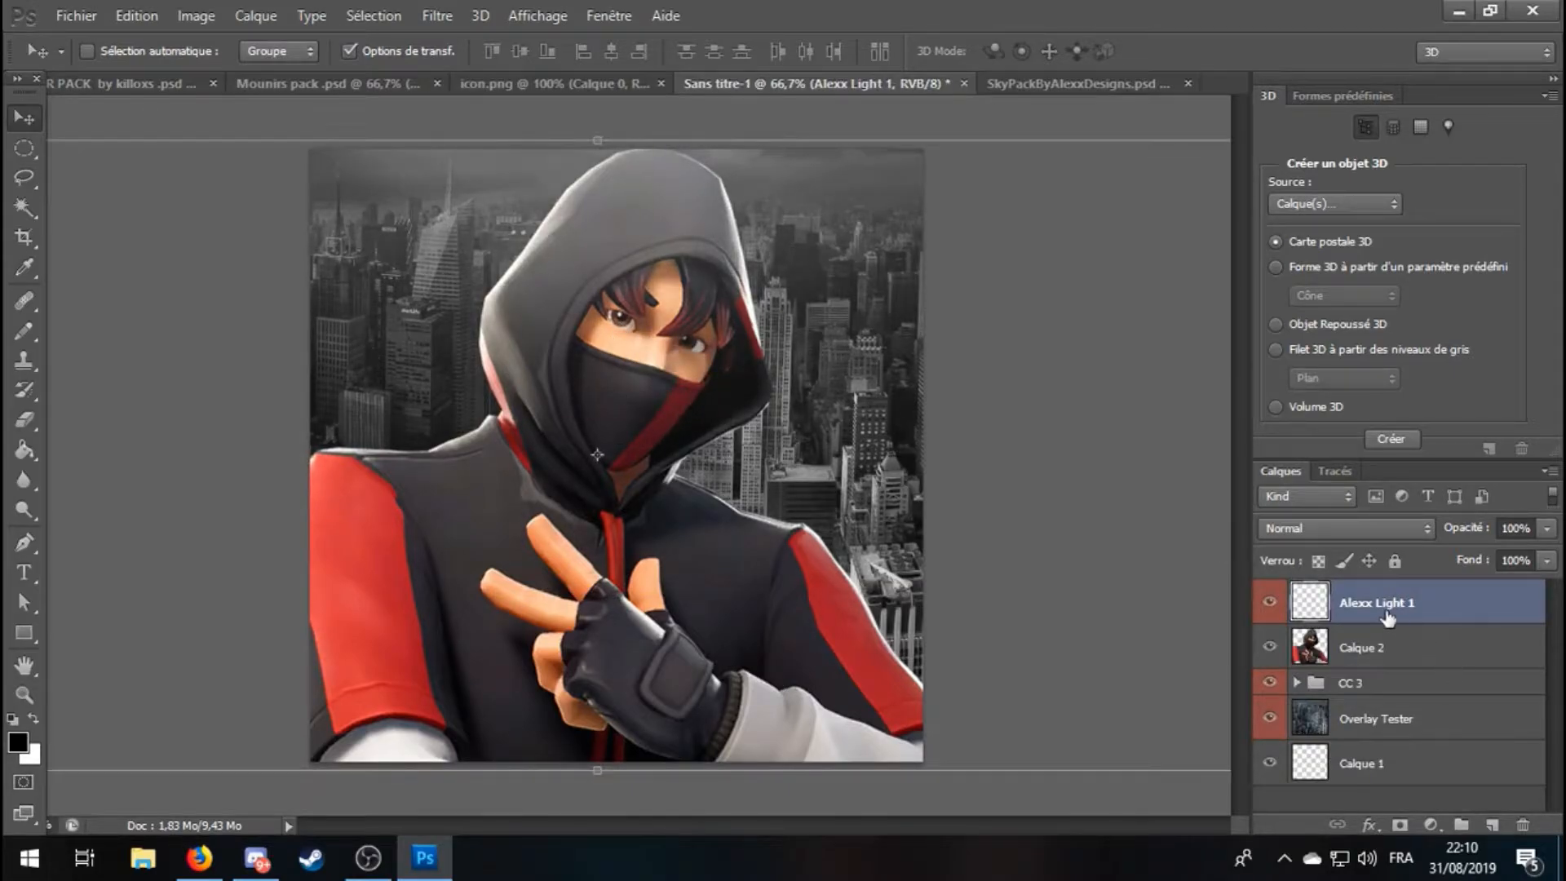
click(23, 207)
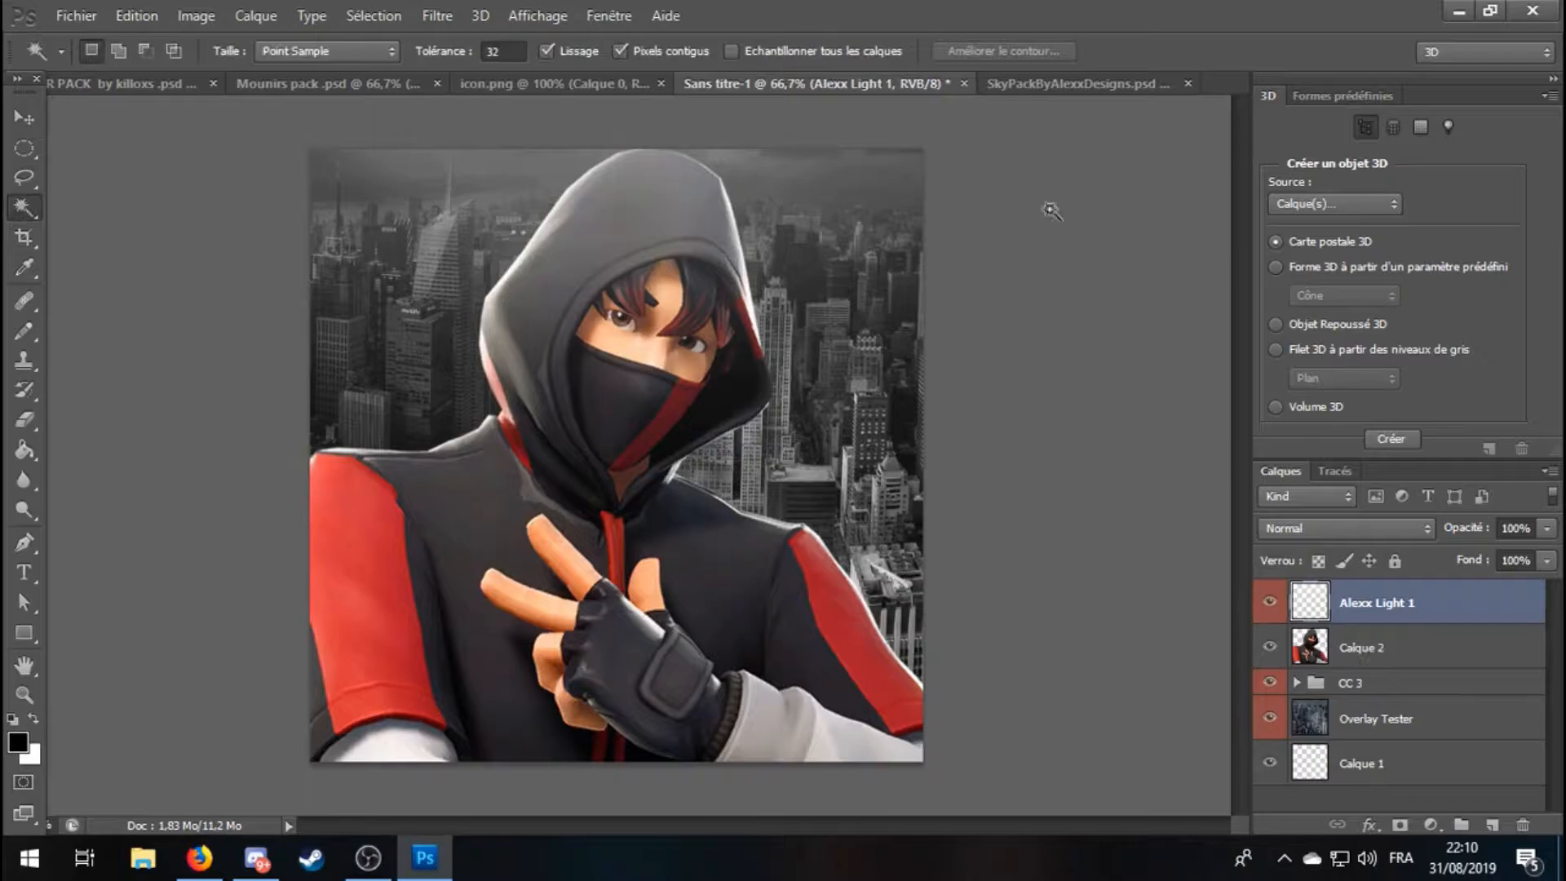
Hide the Alexx Light 1 layer in SkyPackByAlexxDesigns.psd and collapse the Lighting group.
click(1066, 85)
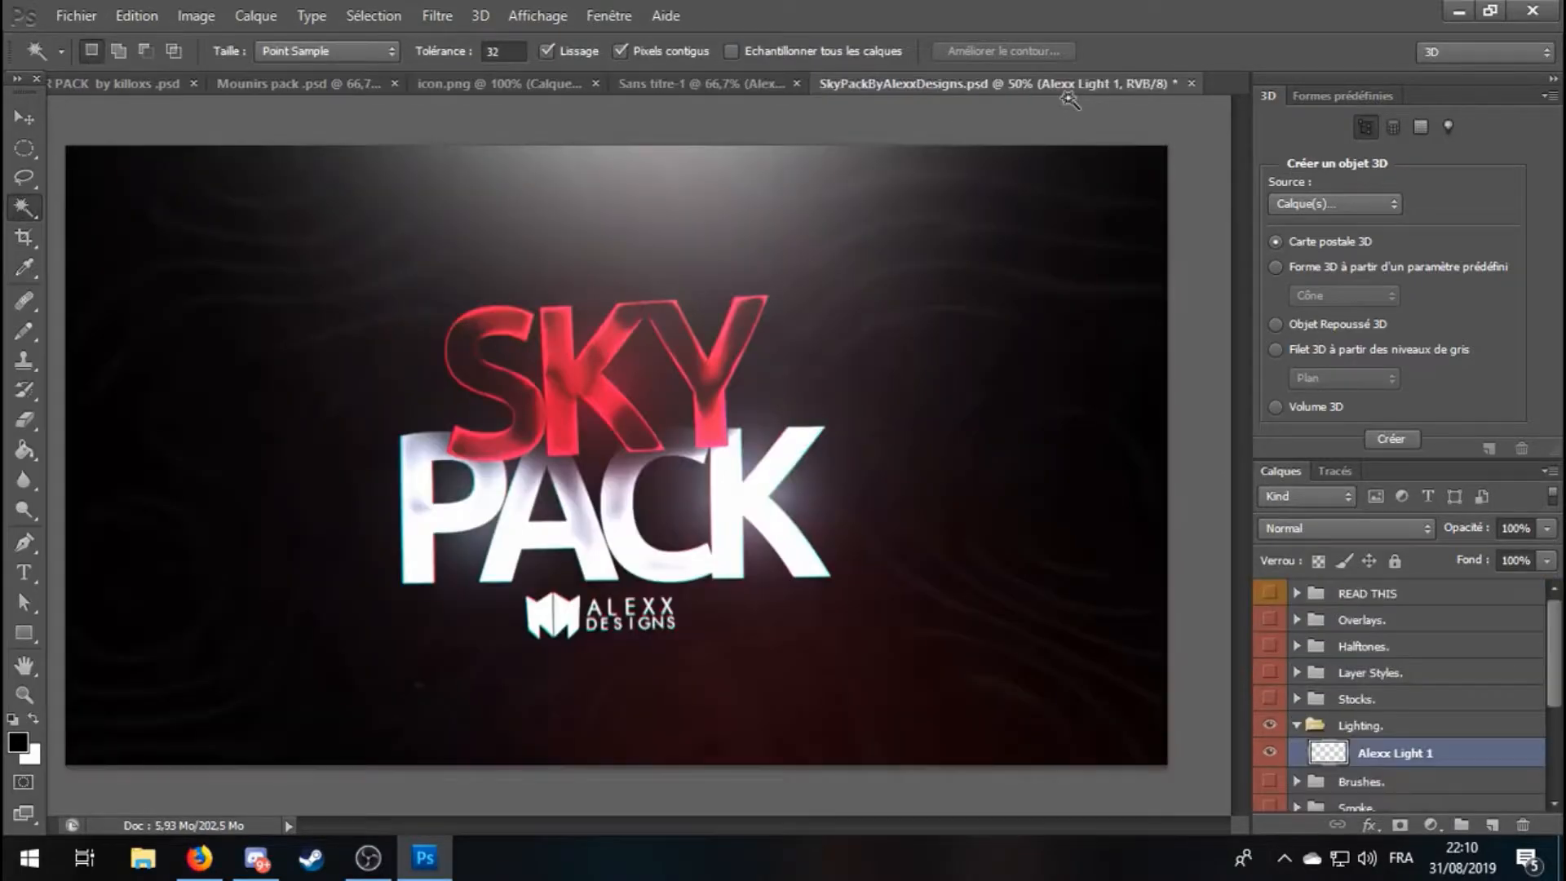
click(1269, 747)
click(1296, 724)
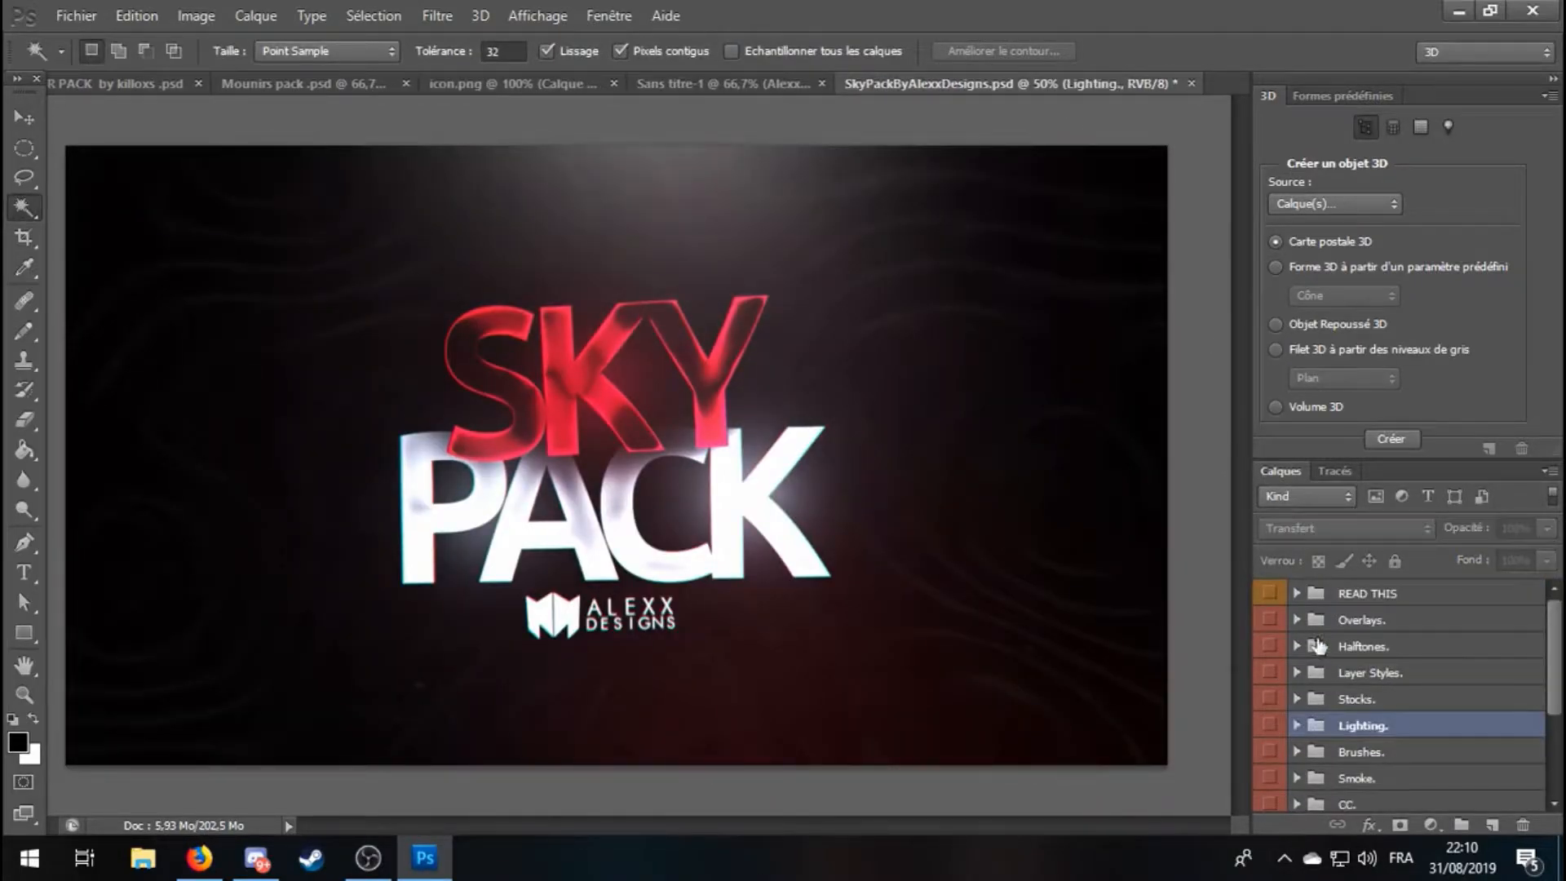
Switch to Mounirs pack .psd, then show and expand its particles group.
scroll(1319, 646, down, 5)
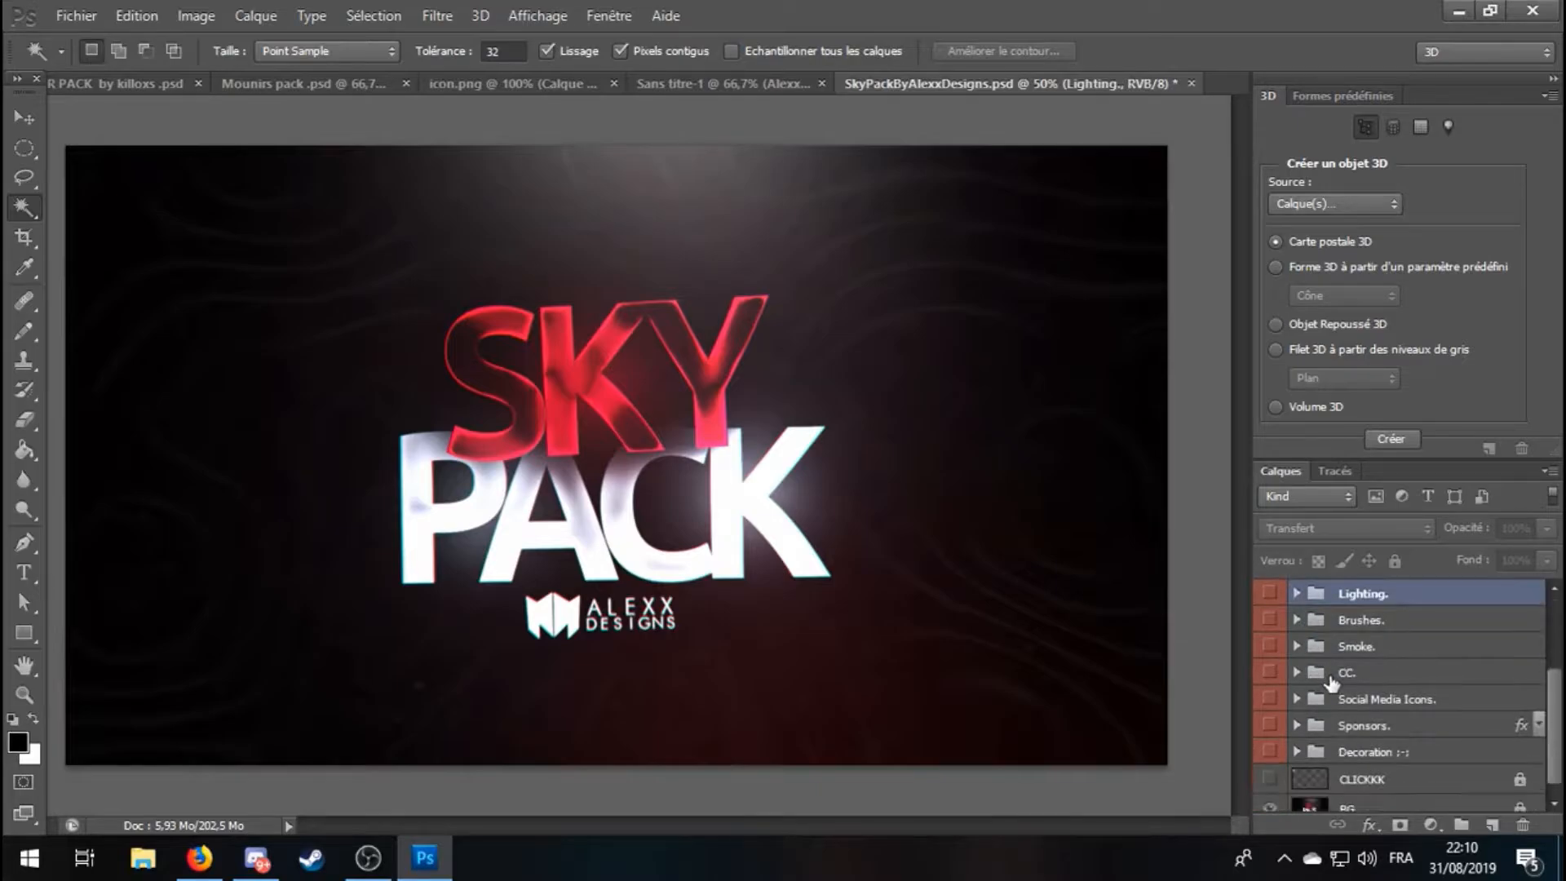
scroll(1325, 683, up, 5)
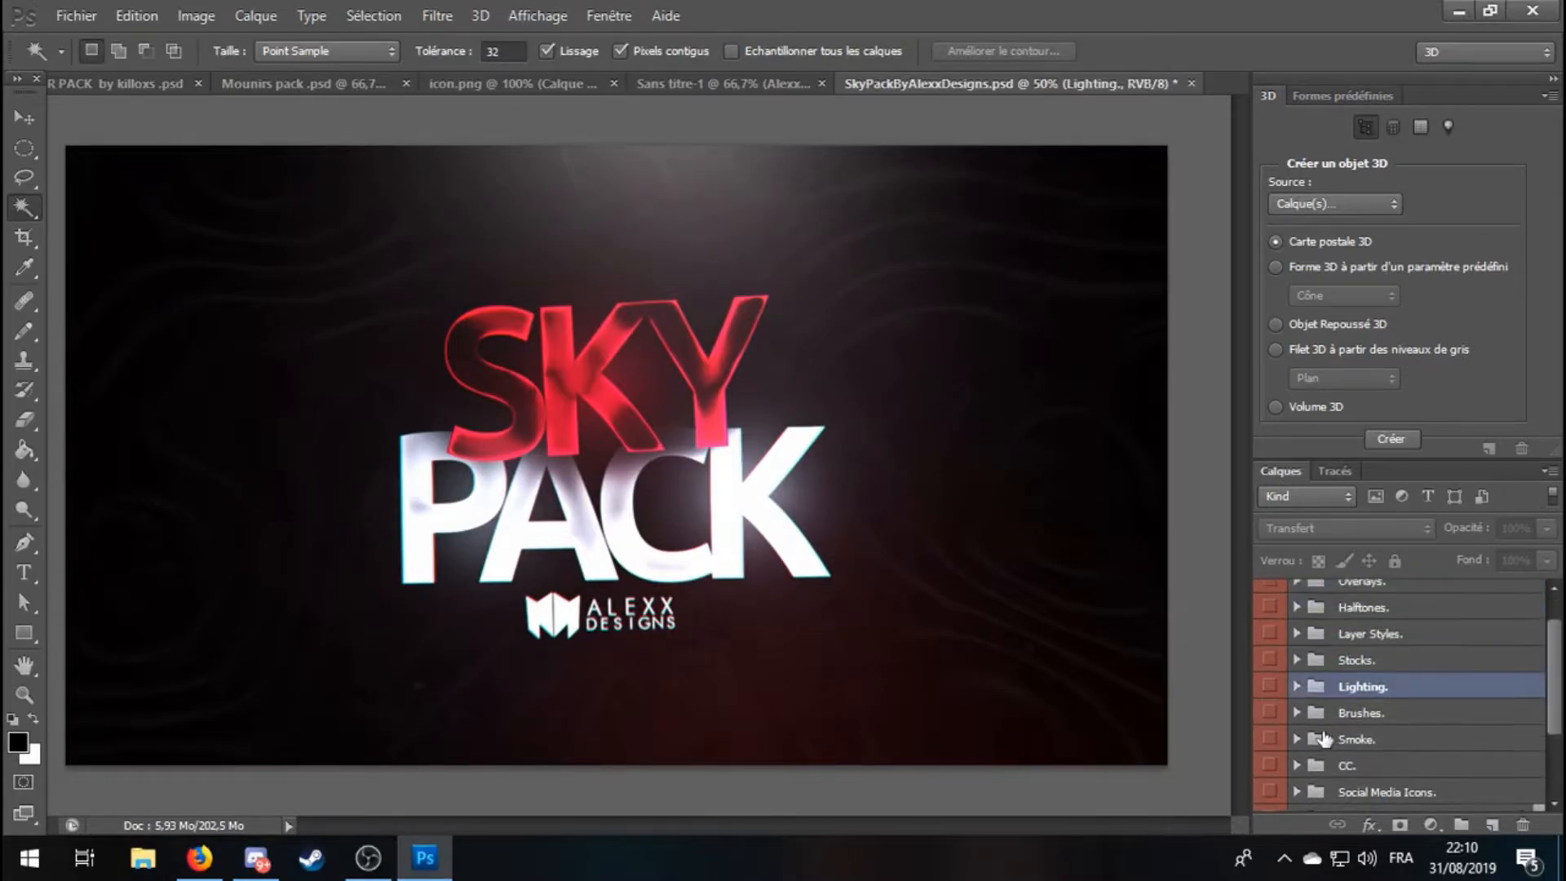
click(502, 80)
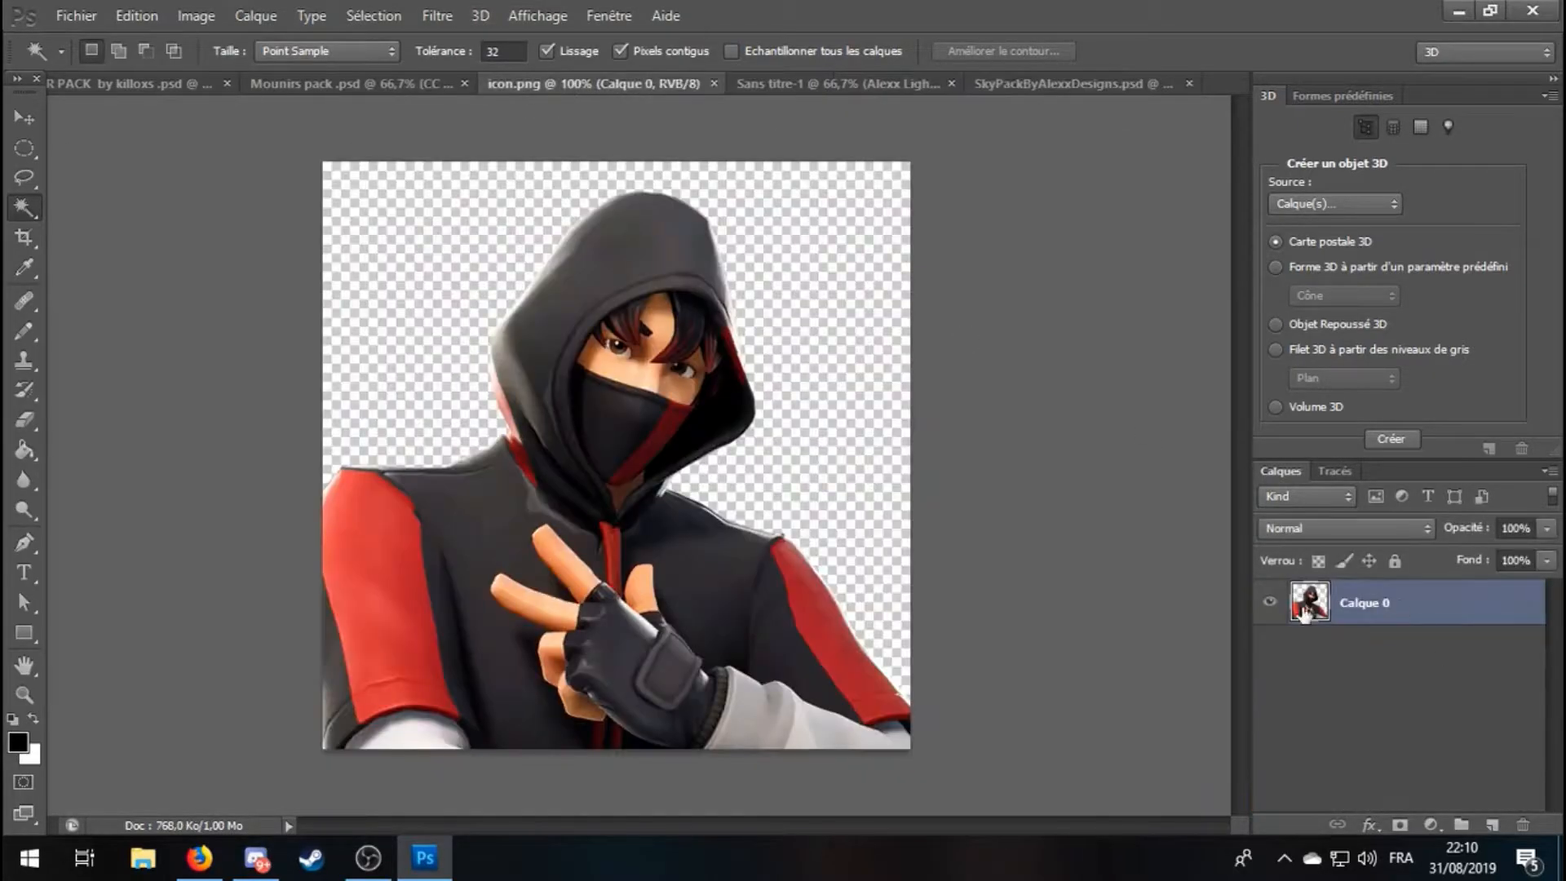
click(349, 88)
scroll(1305, 677, down, 6)
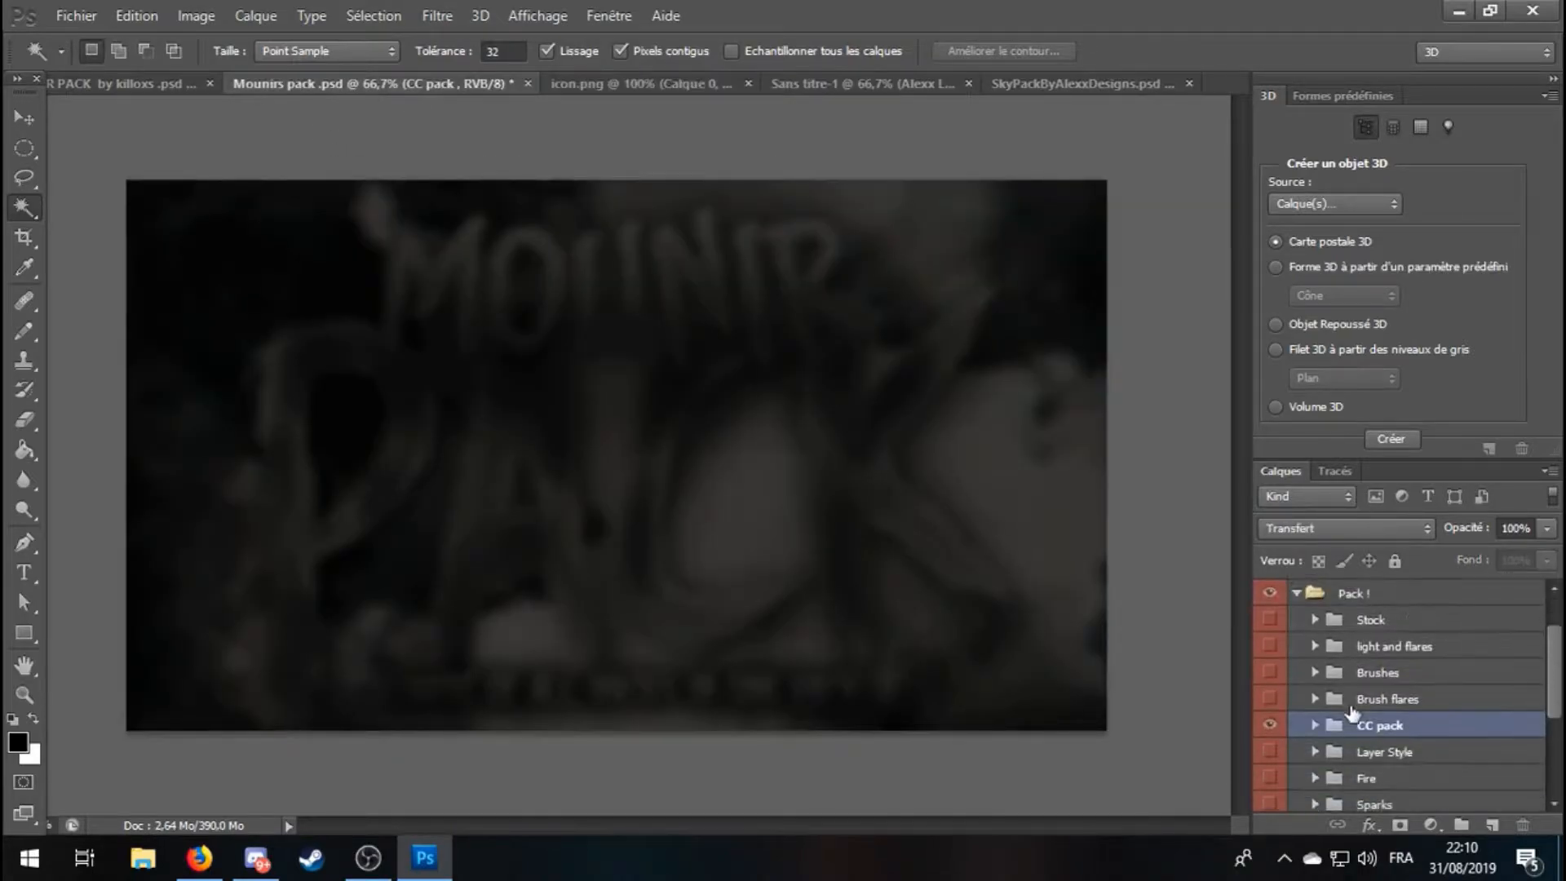
scroll(1267, 673, down, 3)
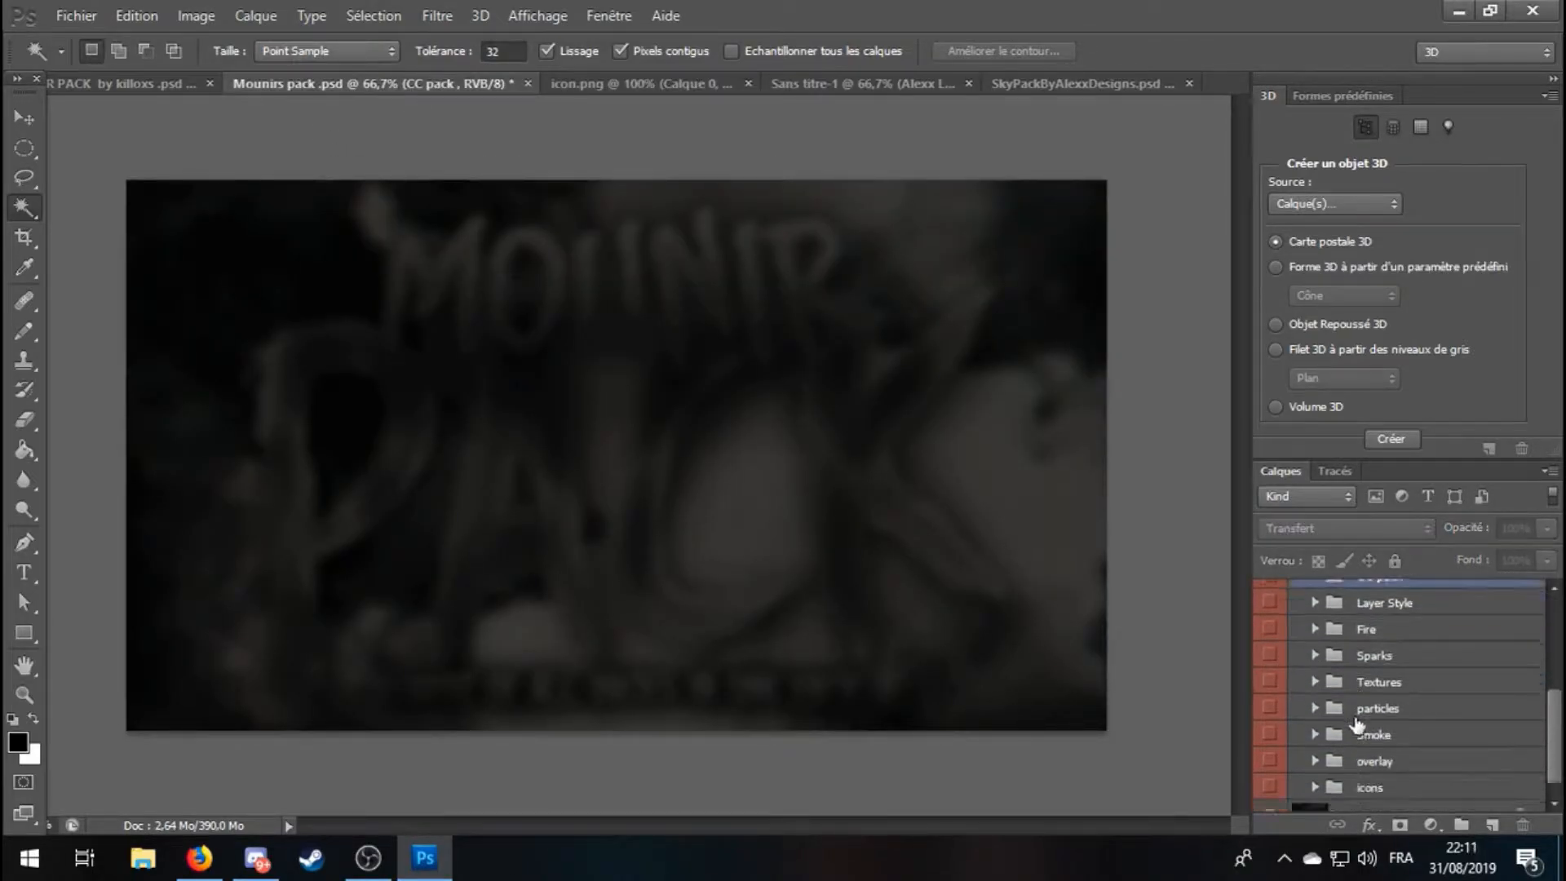
scroll(1386, 682, down, 1)
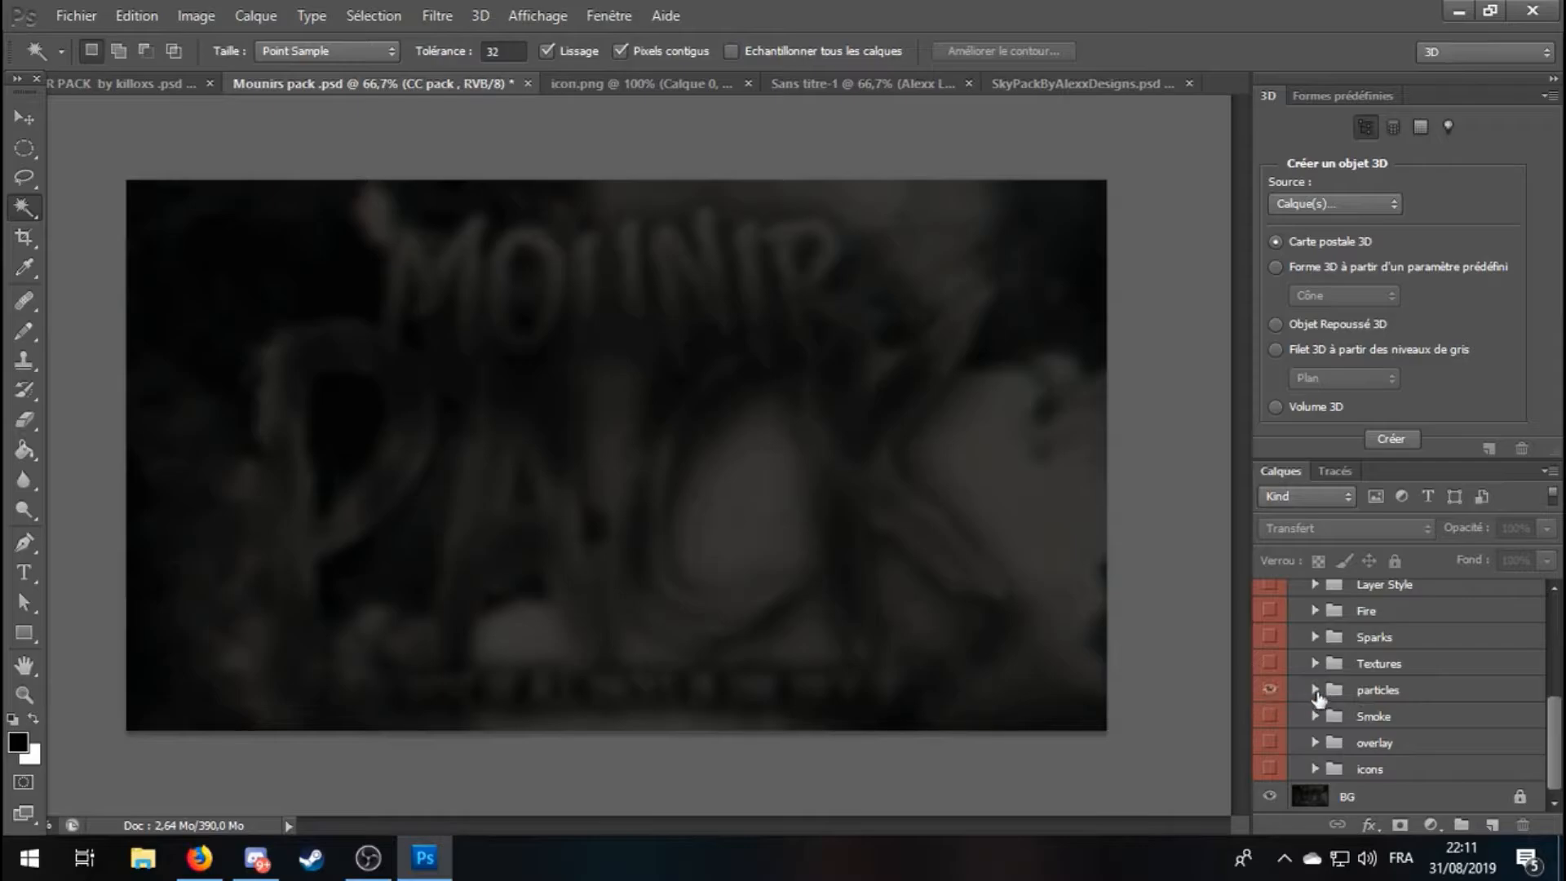
click(1315, 690)
scroll(1270, 734, down, 3)
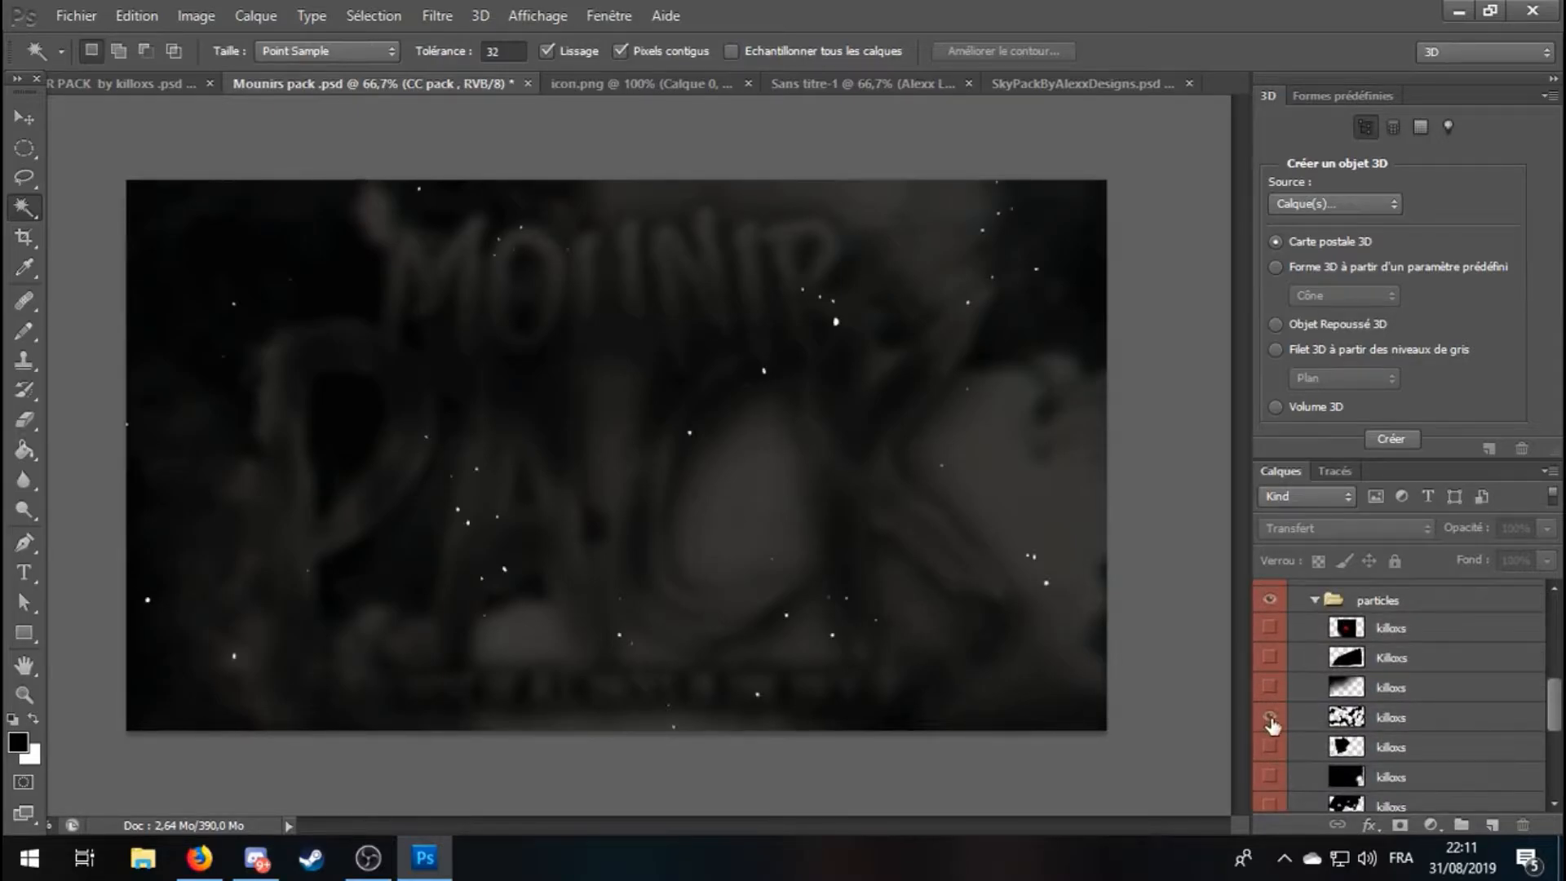
Preview several killoxs layers in the particles group one at a time, hiding each after viewing it.
click(1269, 718)
scroll(1315, 762, down, 2)
click(1270, 747)
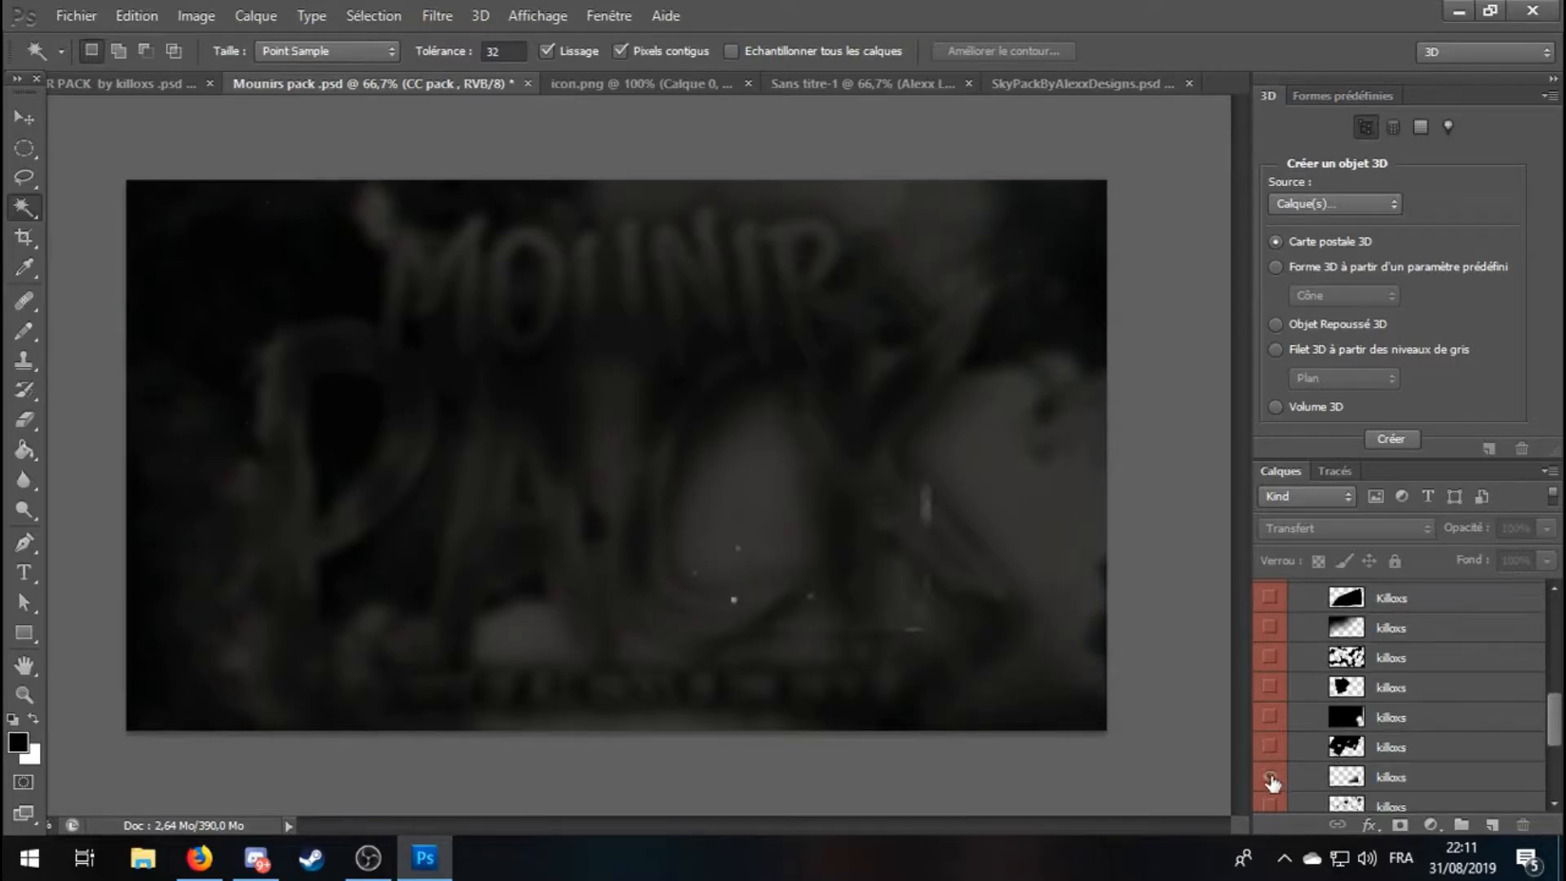
scroll(1272, 767, down, 2)
click(1271, 776)
click(1271, 776)
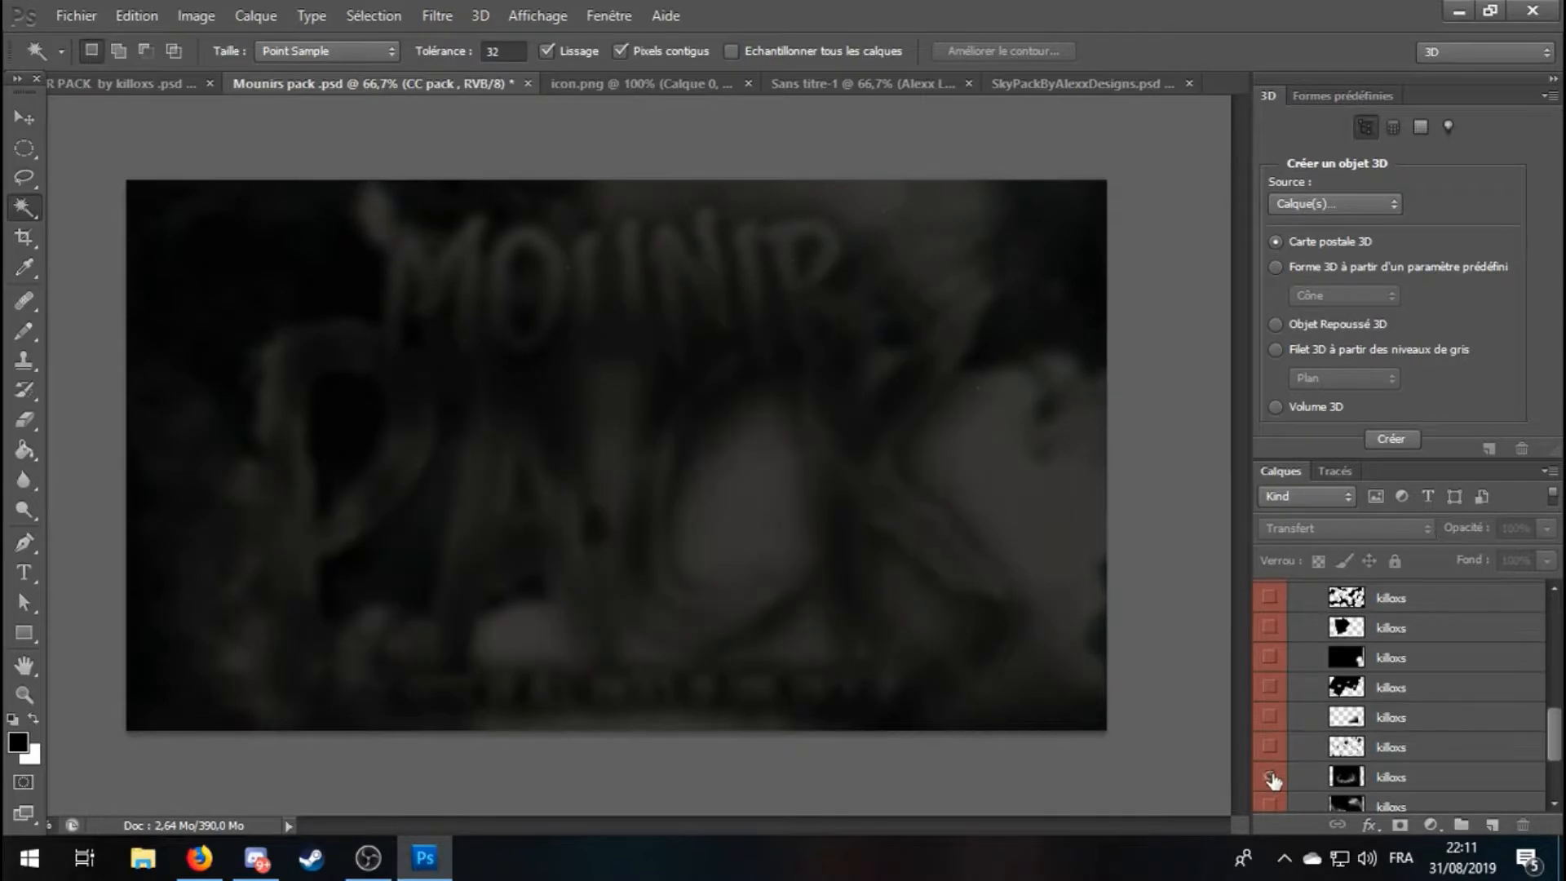
click(1270, 776)
click(1270, 776)
scroll(1273, 770, up, 3)
Show the red ember layer, the first killoxs layer in the particles group, and copy it above Alexx Light 1 in Sans titre-1.
click(1269, 717)
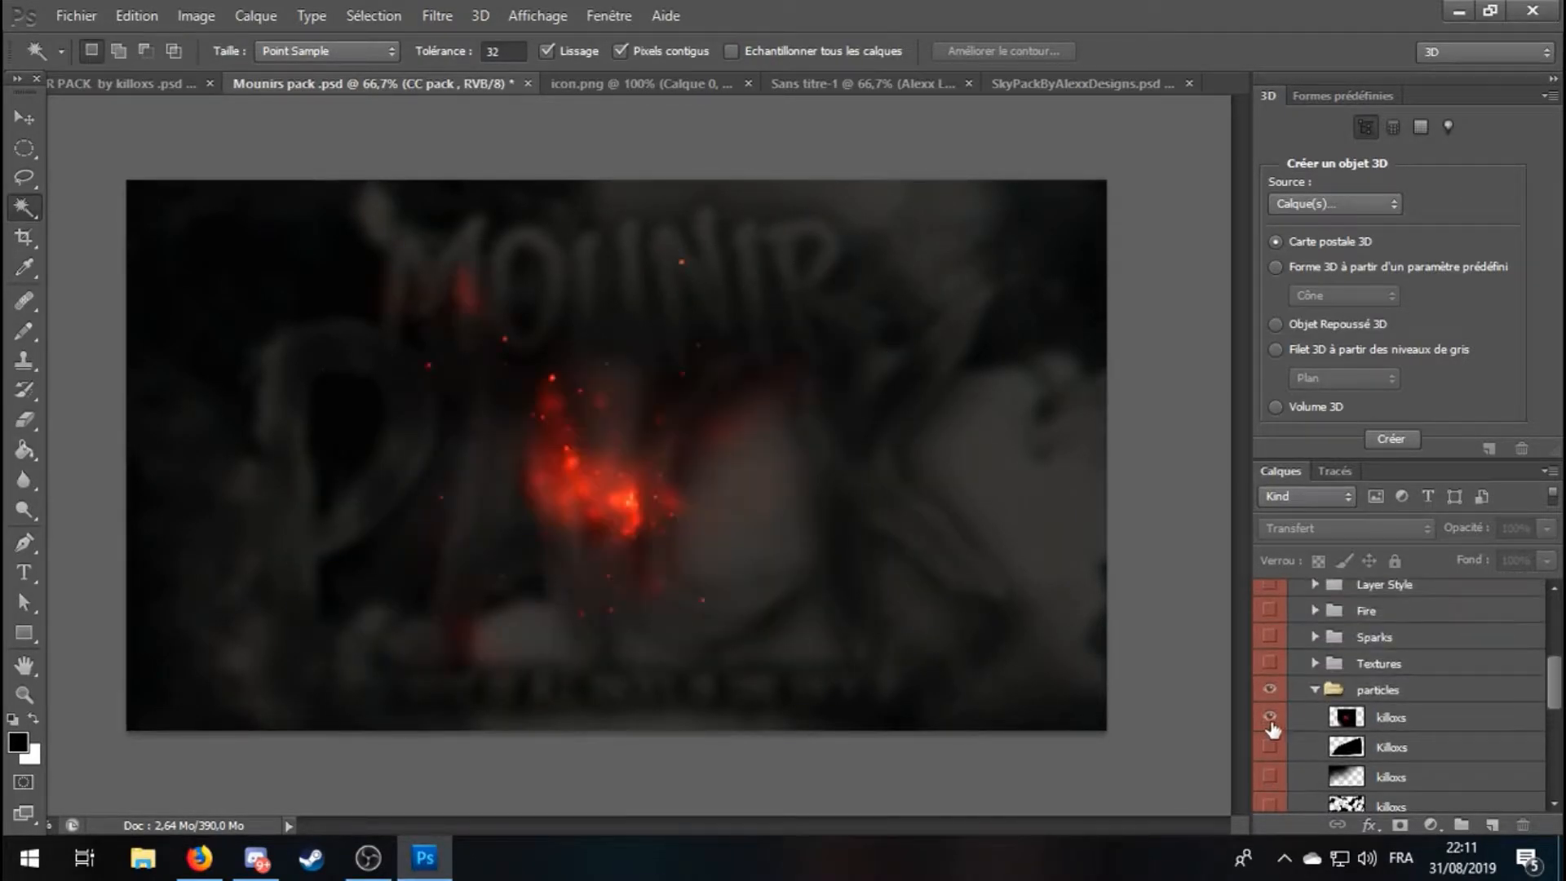
click(1270, 716)
click(1270, 717)
click(1304, 717)
click(25, 118)
drag(446, 375, 579, 542)
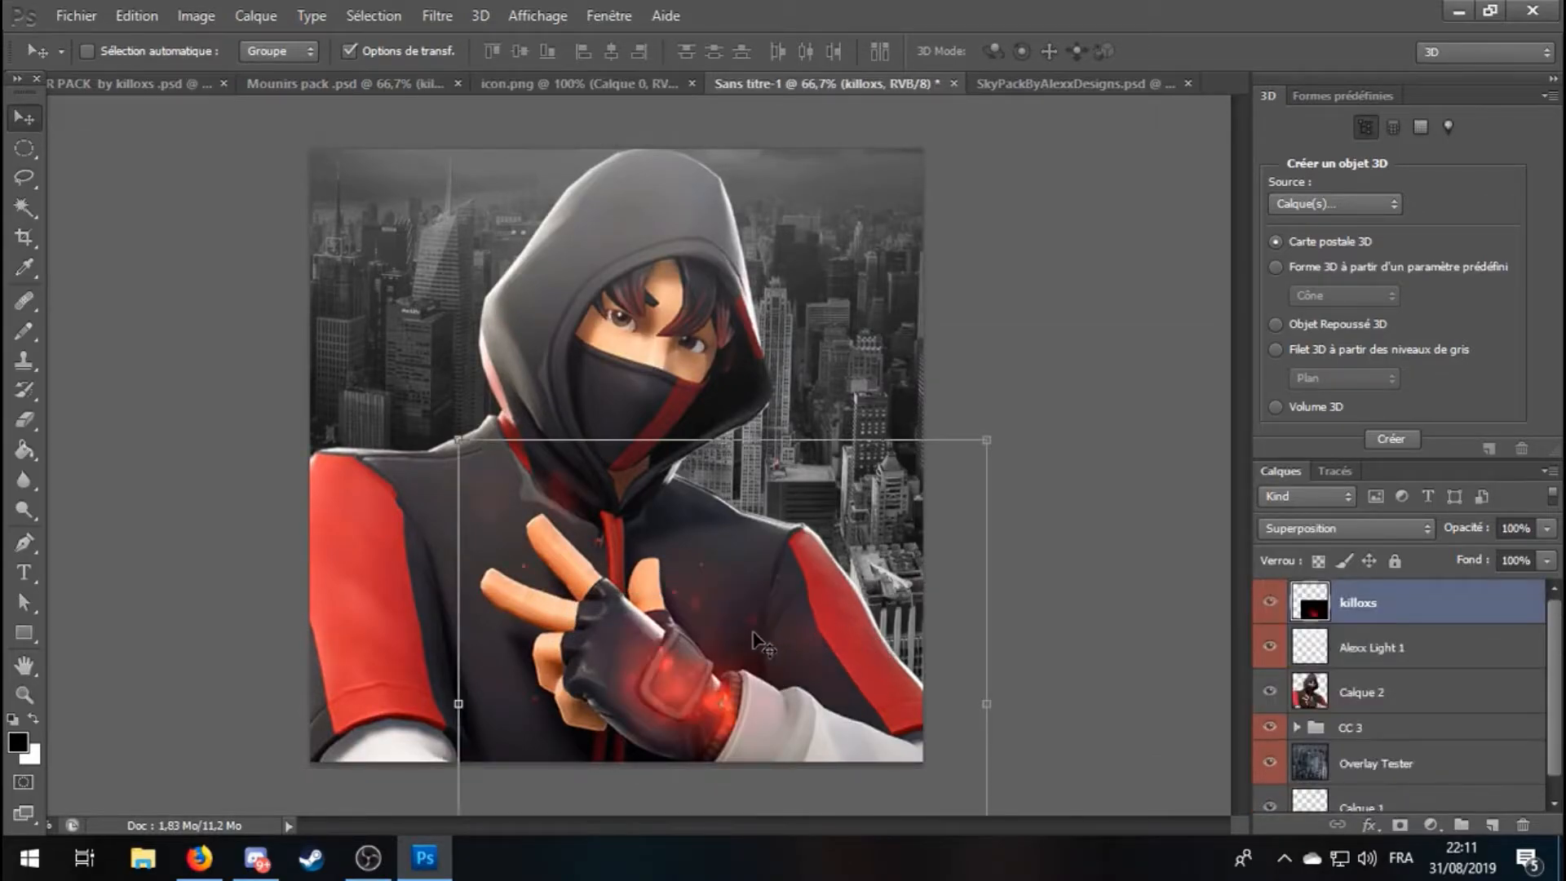
Scale the red ember layer to about 121.6%, rotate it about -7.7°, place it over the character's lower torso, and apply the transformation.
drag(757, 642, 653, 732)
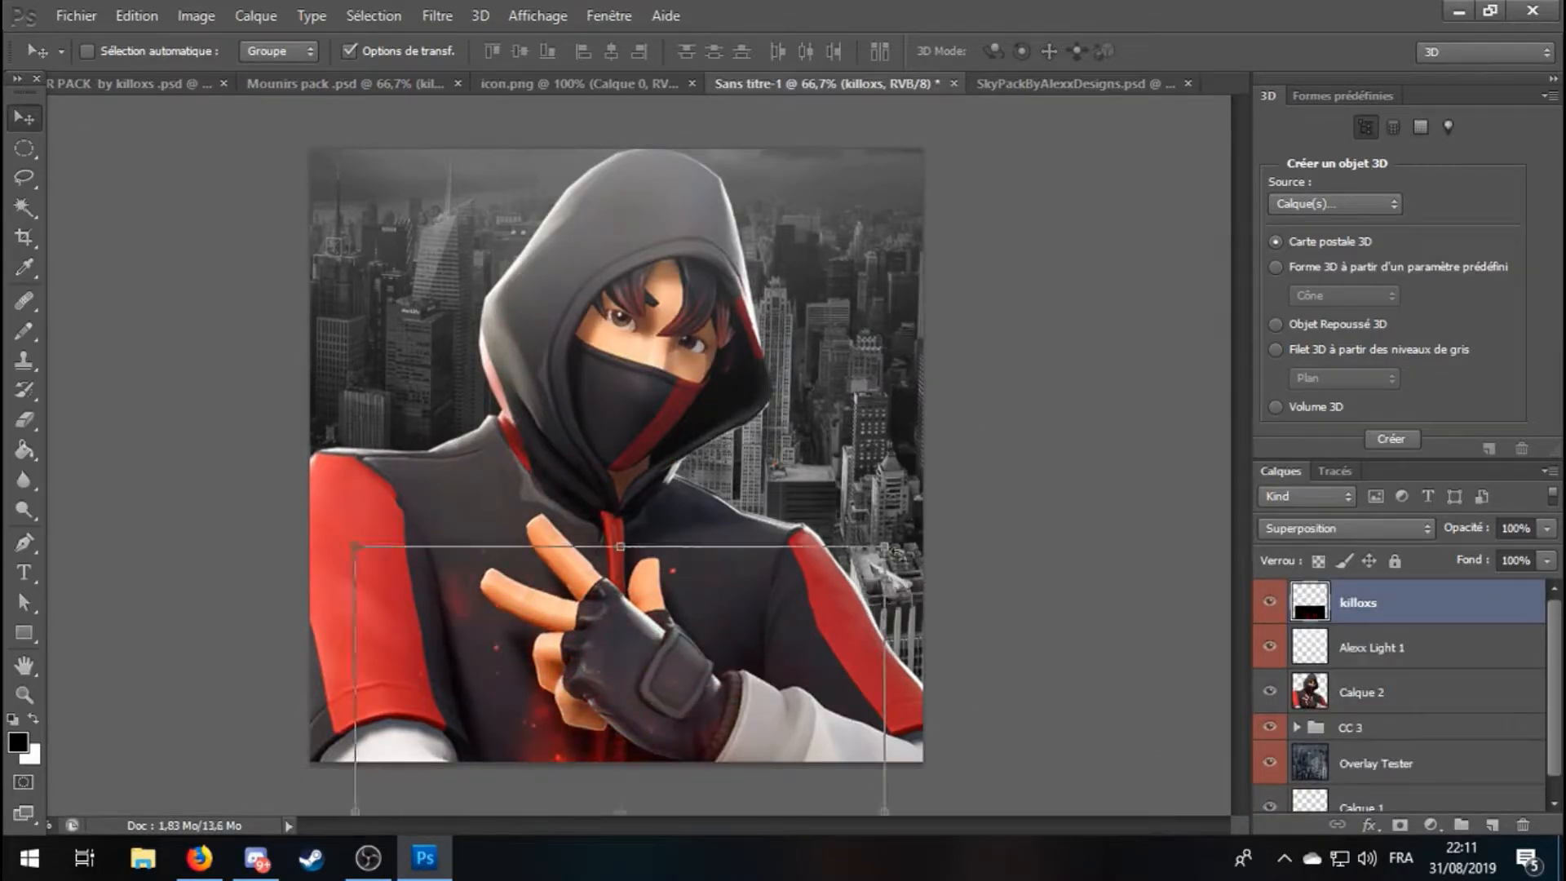
drag(886, 548, 998, 433)
drag(661, 689, 601, 776)
drag(989, 775, 986, 724)
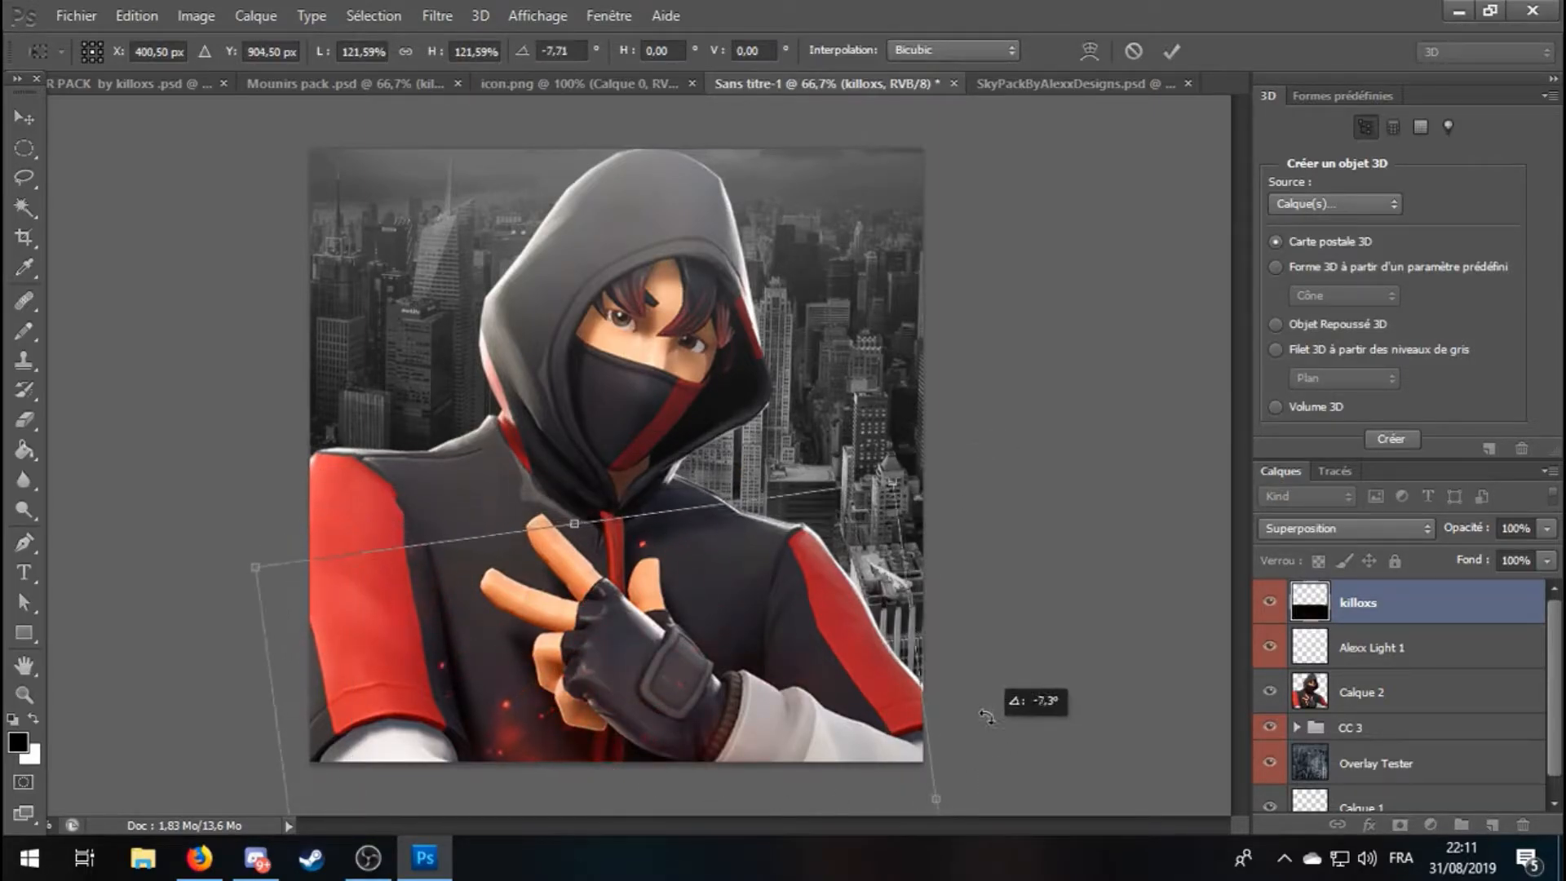
mouse_move(702, 765)
mouse_down()
mouse_move(723, 781)
mouse_move(733, 764)
mouse_up()
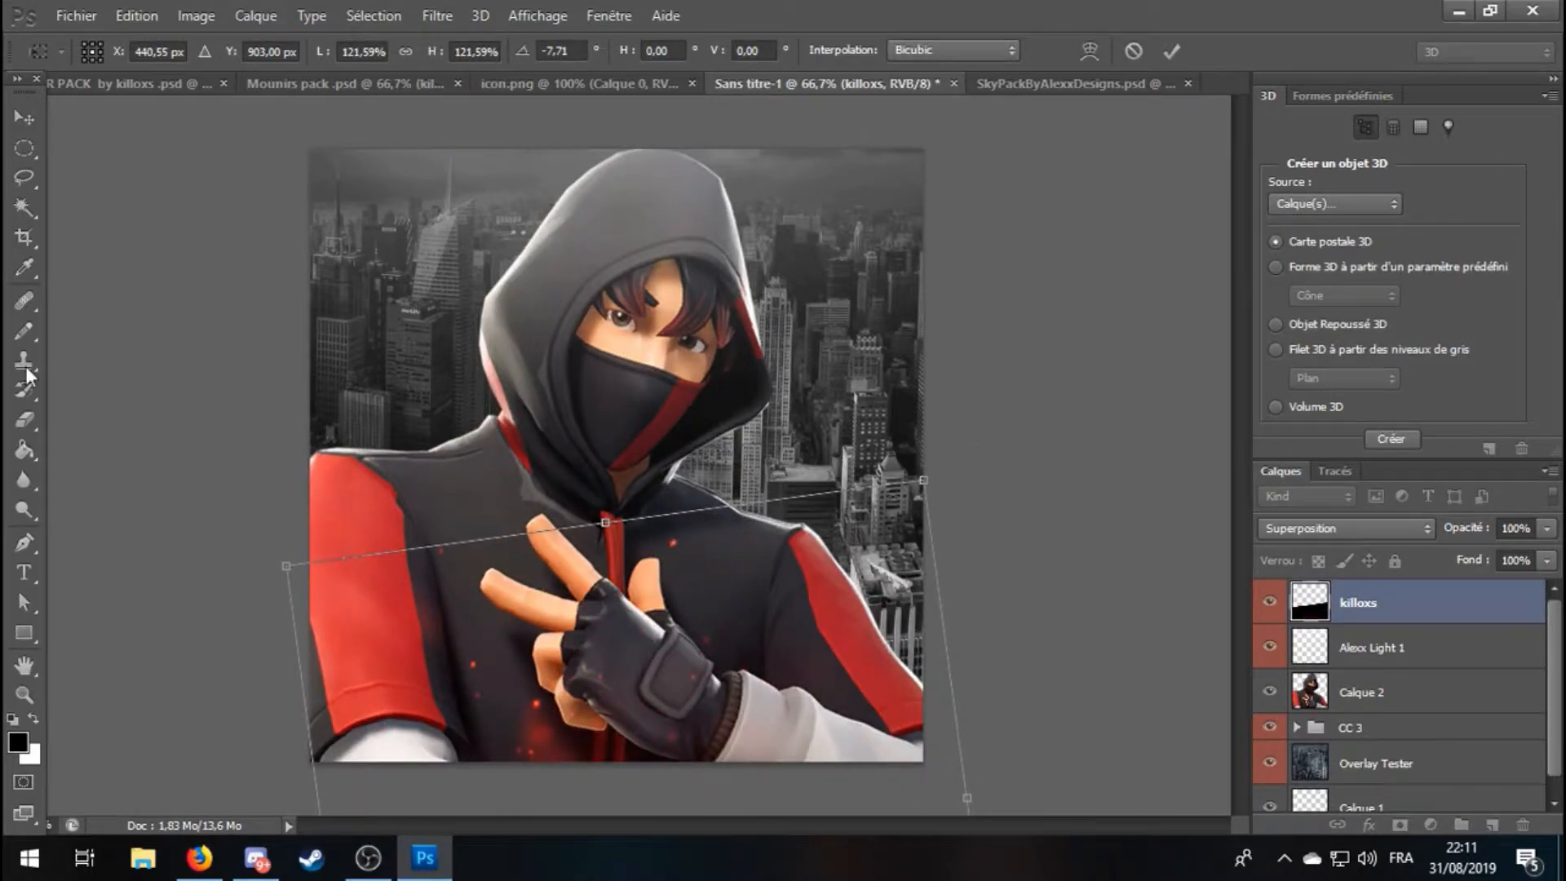
click(22, 210)
click(755, 337)
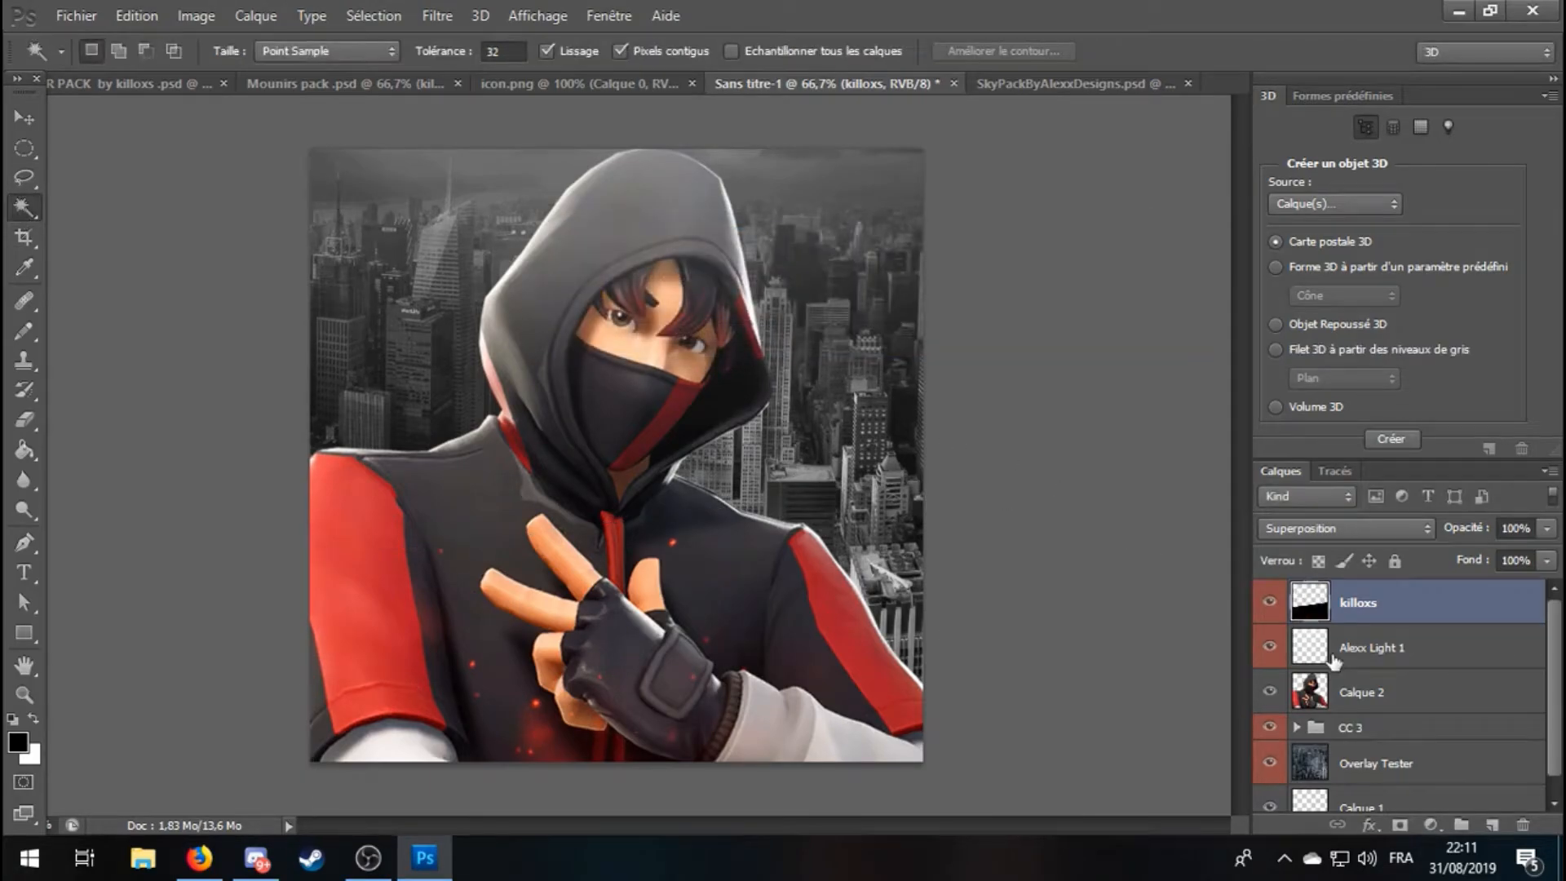
Set the red ember layer's opacity to 70% in its blending options.
right_click(1375, 613)
click(1141, 61)
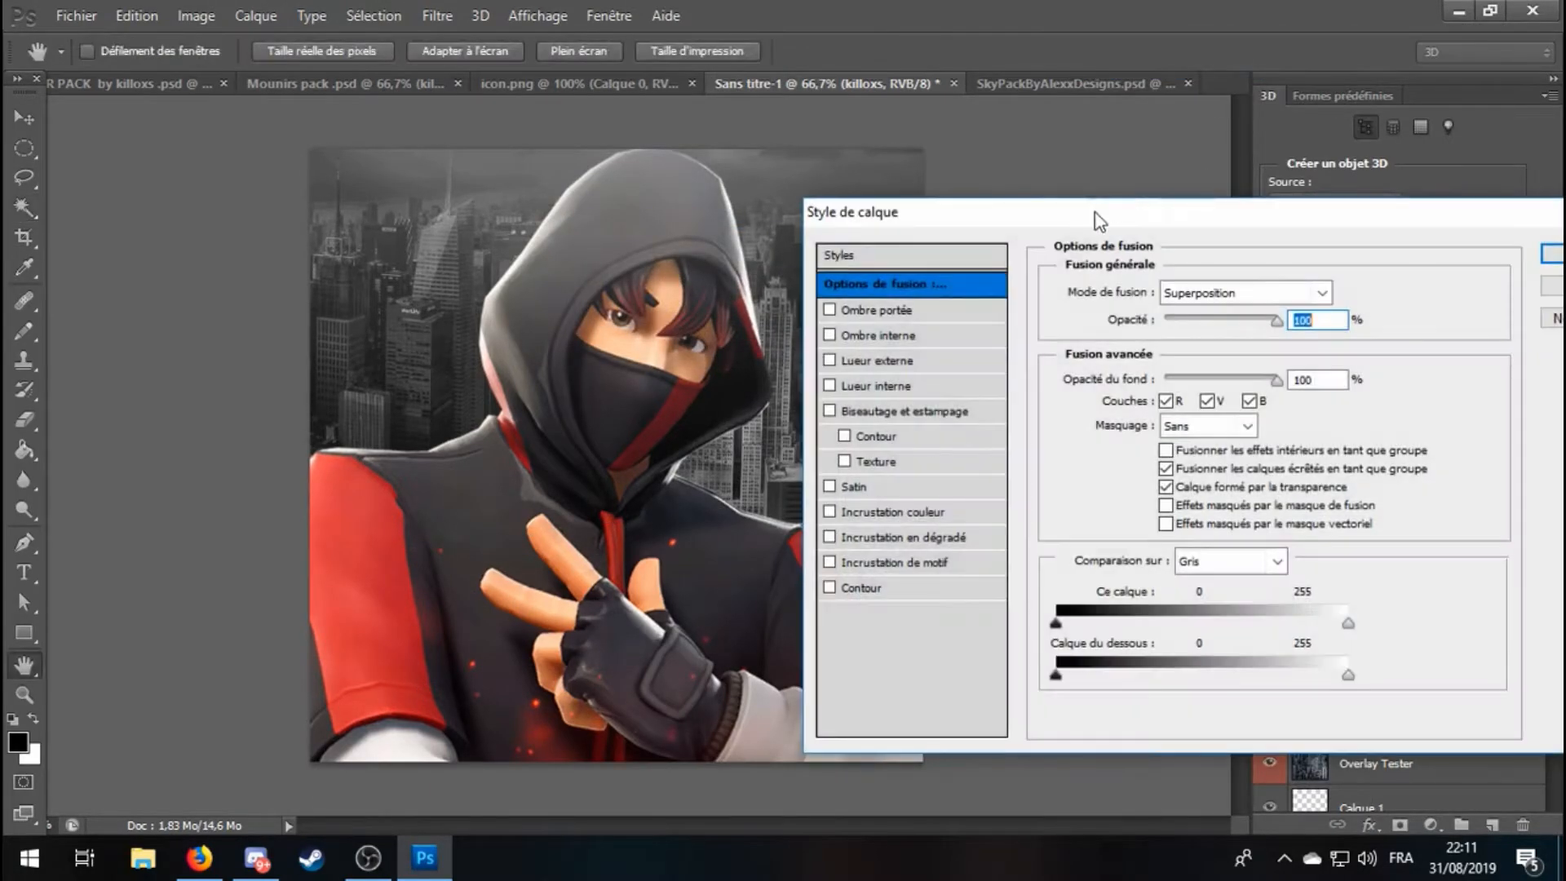
text(70)
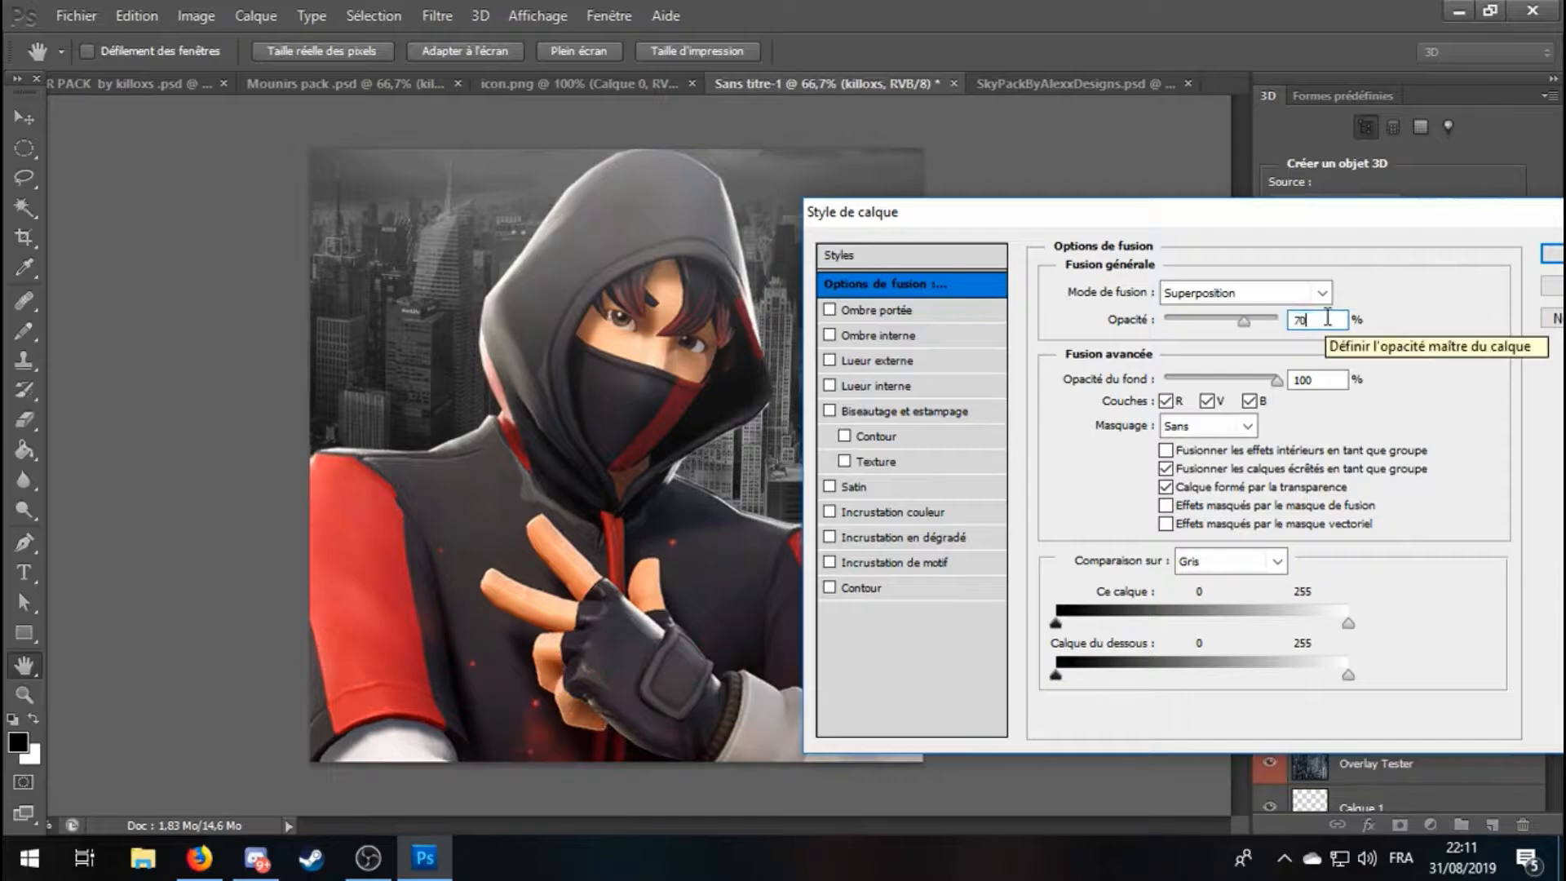
key(Return)
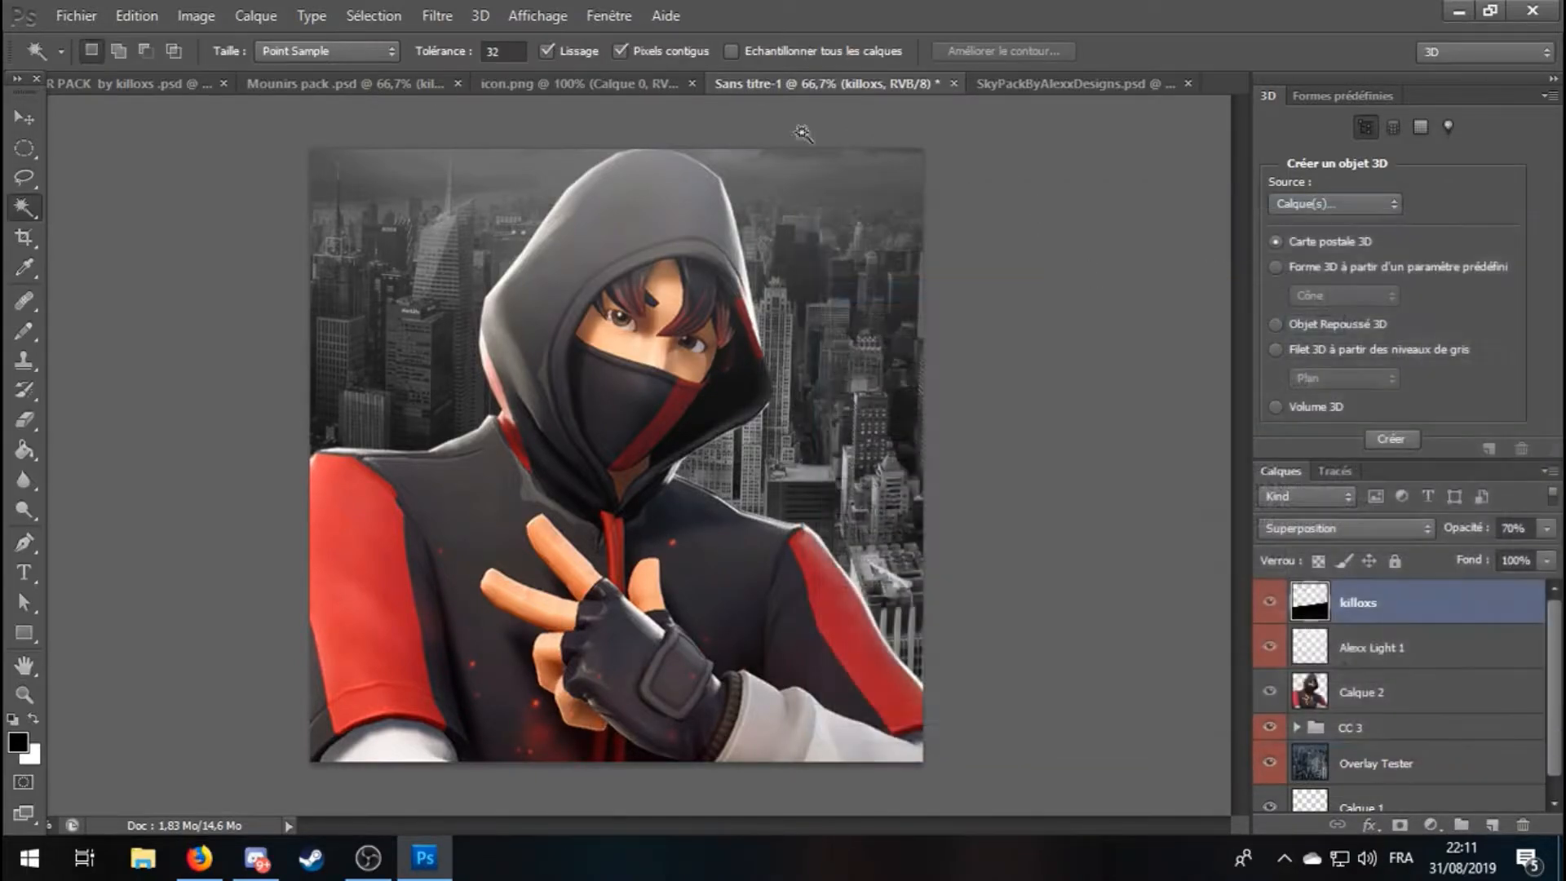
Preview Alexx Stock 1 in the Stocks group of SkyPackByAlexxDesigns.psd, then hide and collapse the group.
click(623, 85)
click(993, 86)
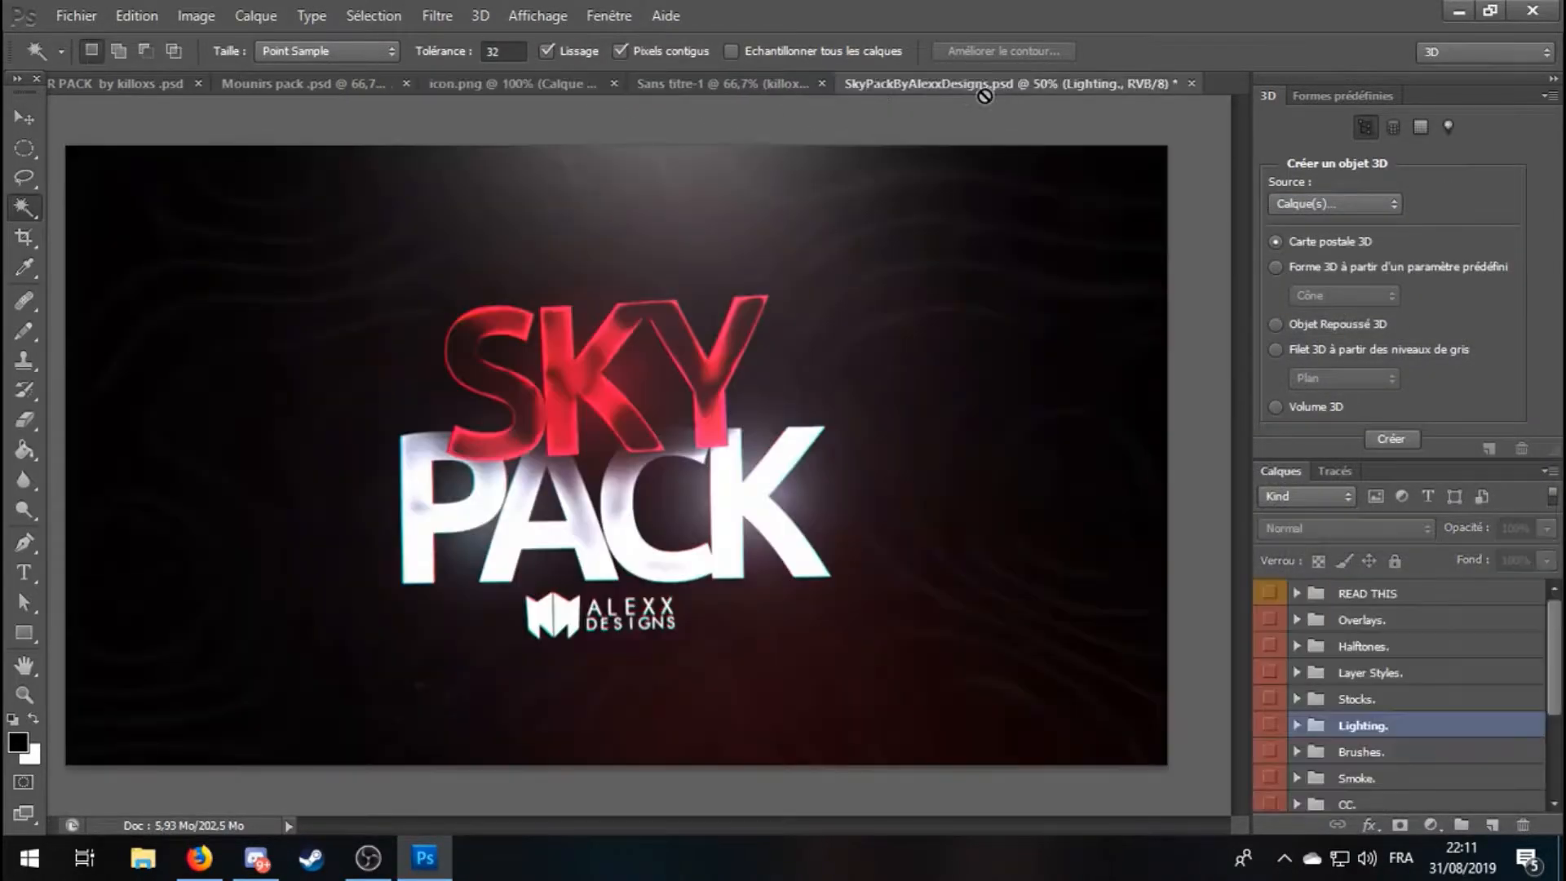
click(1294, 699)
click(1269, 726)
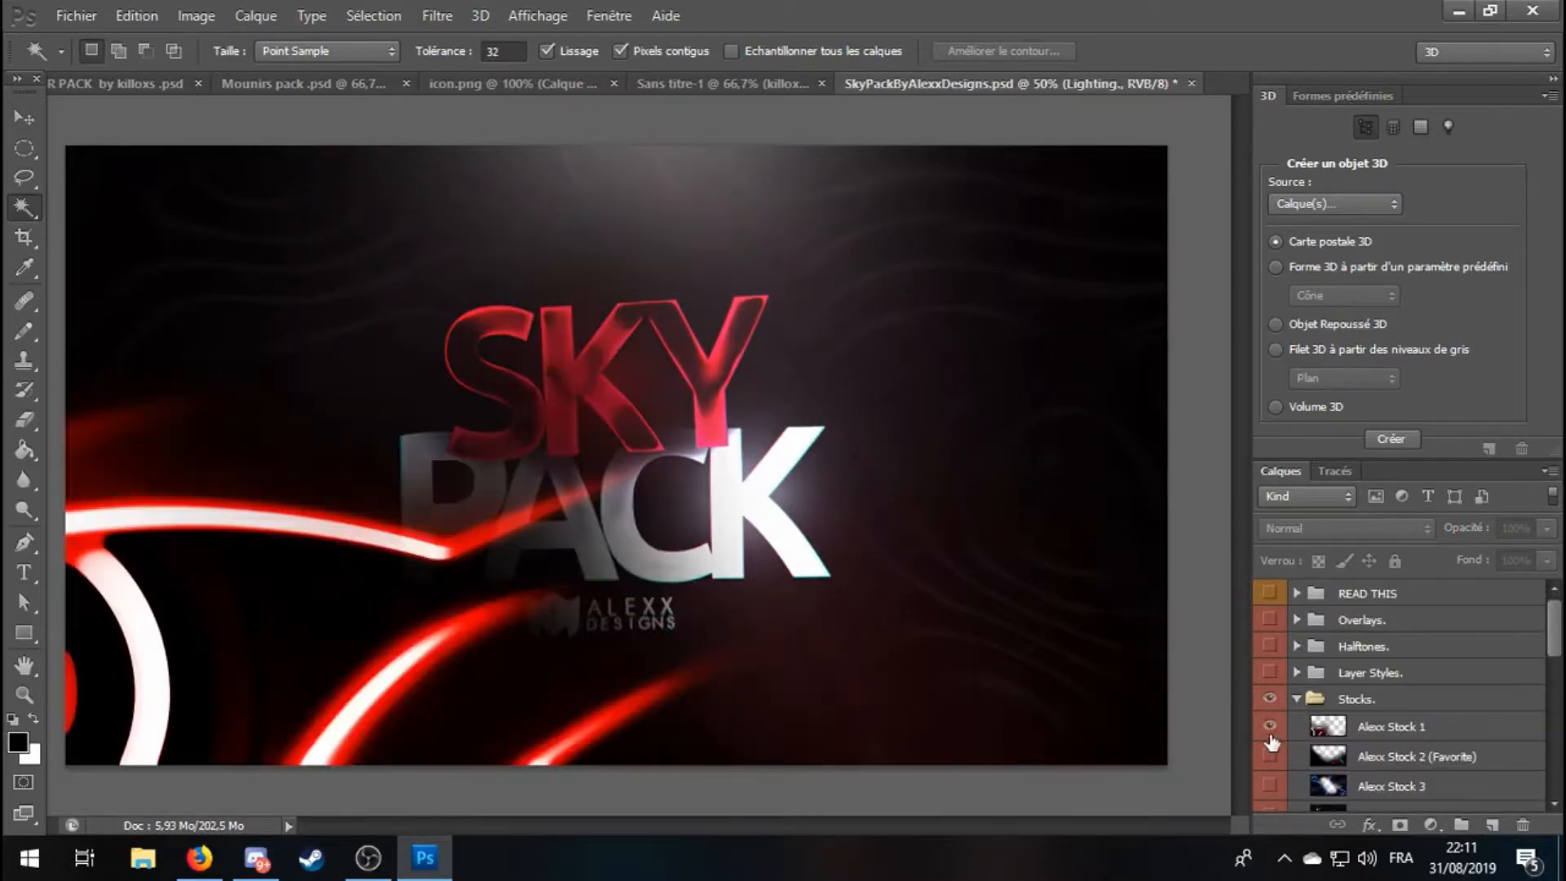
click(1270, 726)
click(1272, 702)
click(1297, 699)
scroll(1299, 706, down, 3)
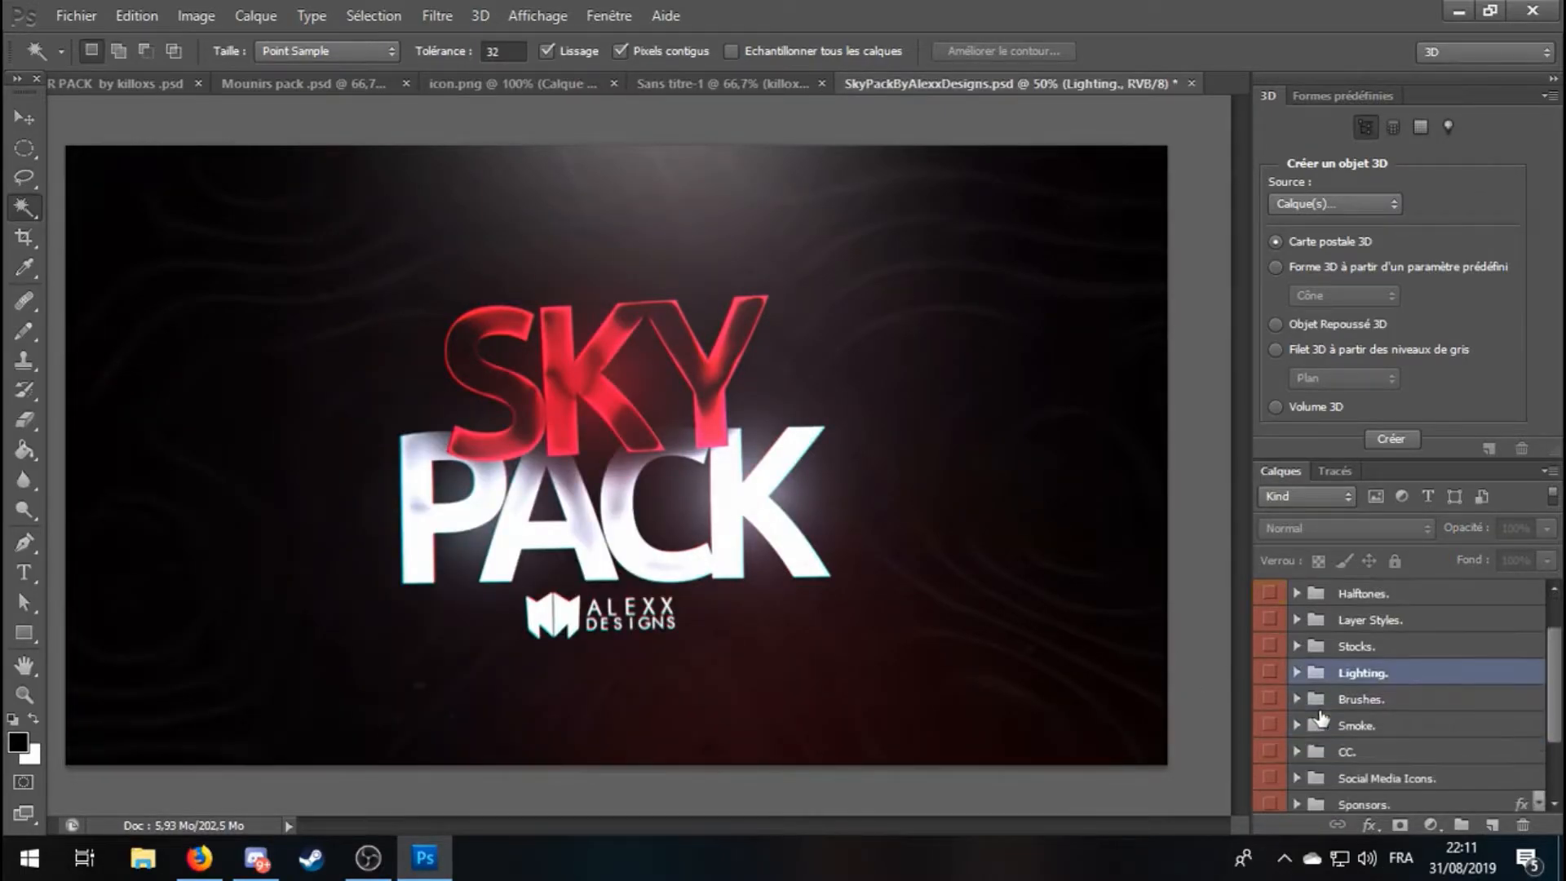
Preview the Alexx Brush layers in the Brushes group one by one, hiding each after viewing it.
click(1297, 672)
scroll(1298, 677, down, 4)
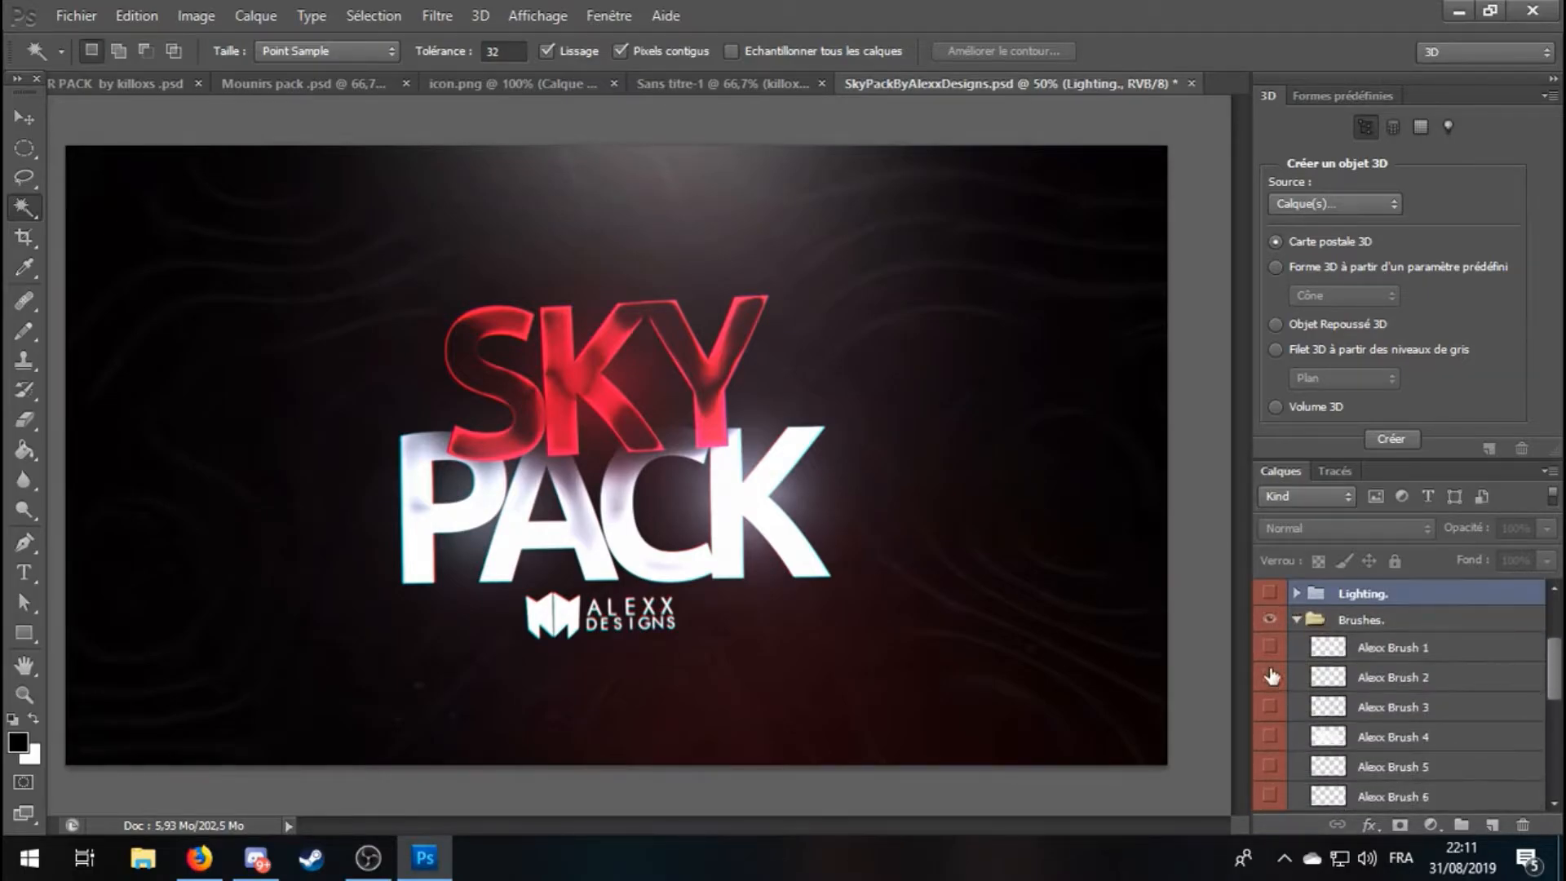
click(1269, 619)
click(1269, 647)
click(1268, 677)
click(1270, 650)
click(1272, 679)
click(1275, 678)
click(1277, 709)
click(1279, 711)
click(1278, 738)
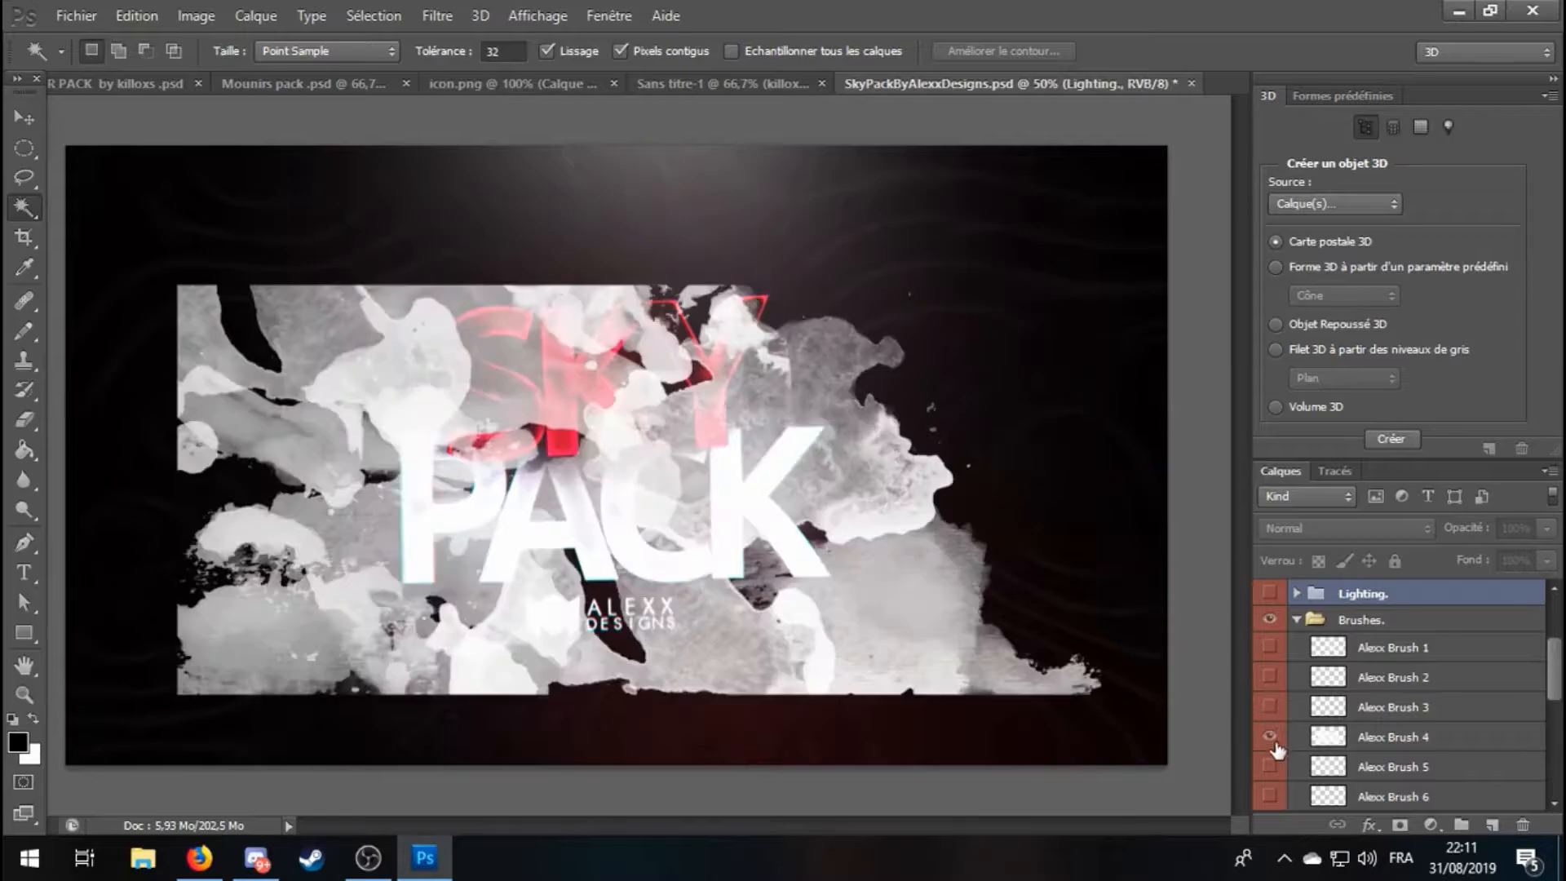
click(1279, 740)
scroll(1277, 746, down, 2)
click(1272, 711)
click(1272, 711)
click(1276, 681)
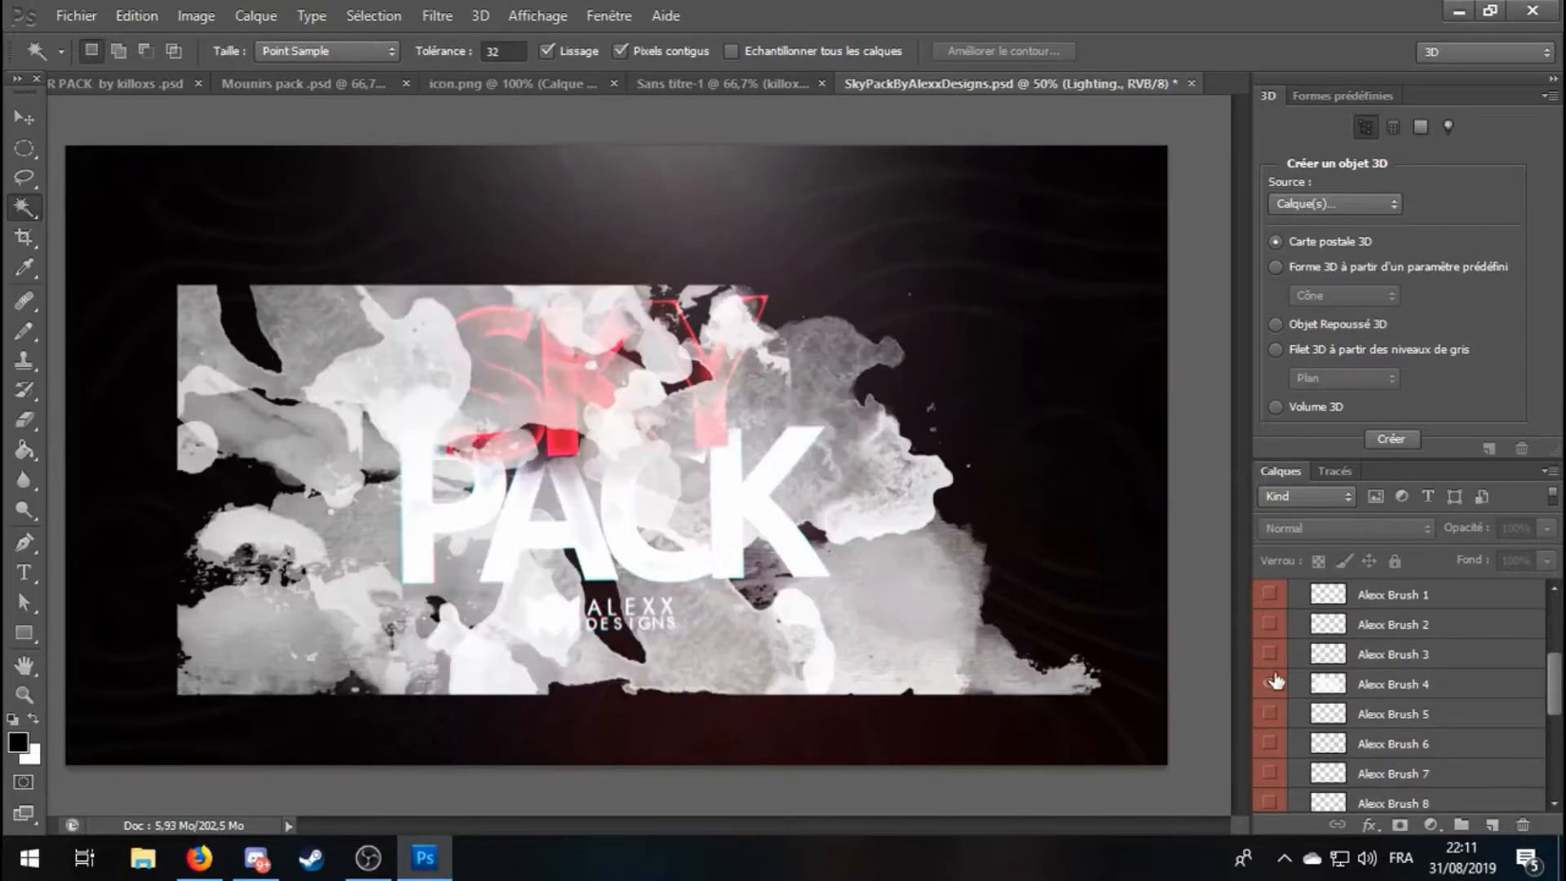
click(1276, 683)
scroll(1288, 689, down, 4)
click(1271, 728)
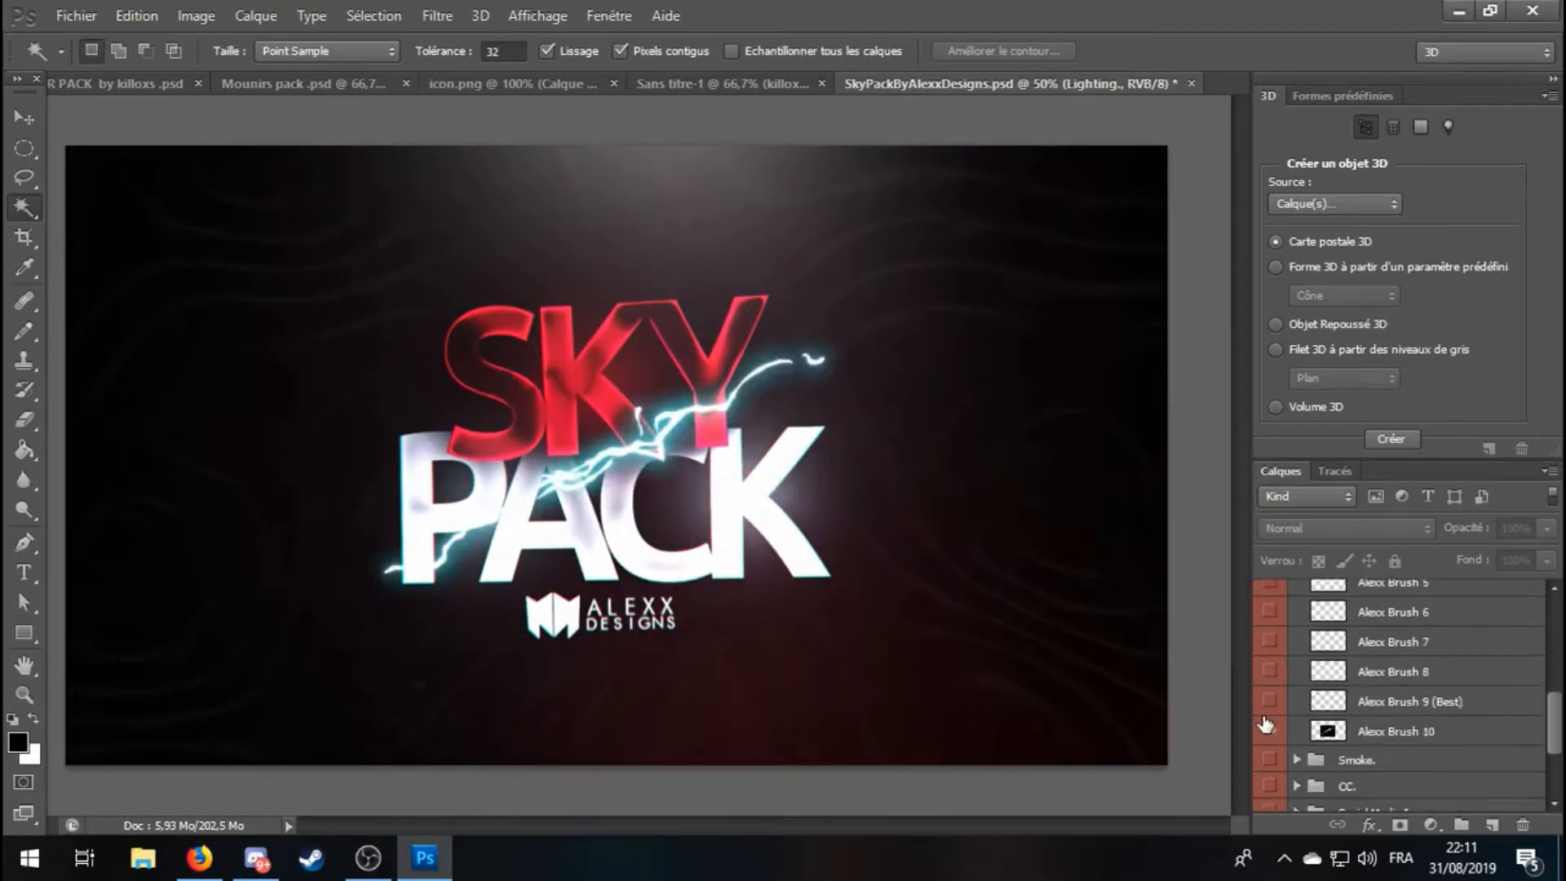
click(1270, 728)
click(1272, 704)
click(1272, 706)
click(1274, 677)
click(1275, 677)
scroll(1282, 659, up, 10)
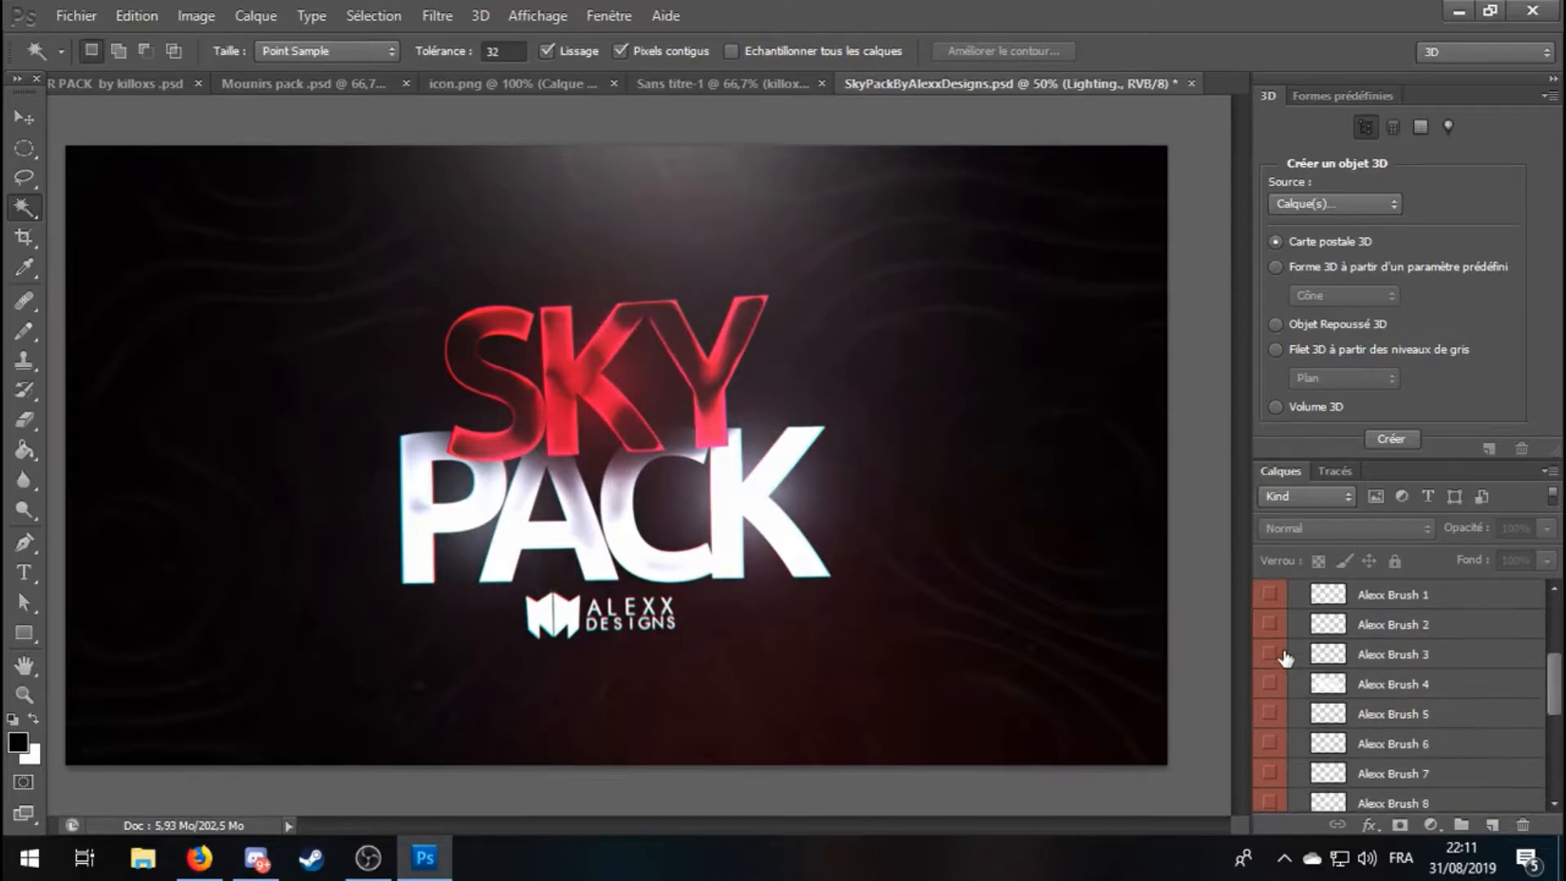
Collapse the Brushes group and look over the layers in the Overlays group before closing it.
click(1296, 725)
scroll(1297, 729, up, 1)
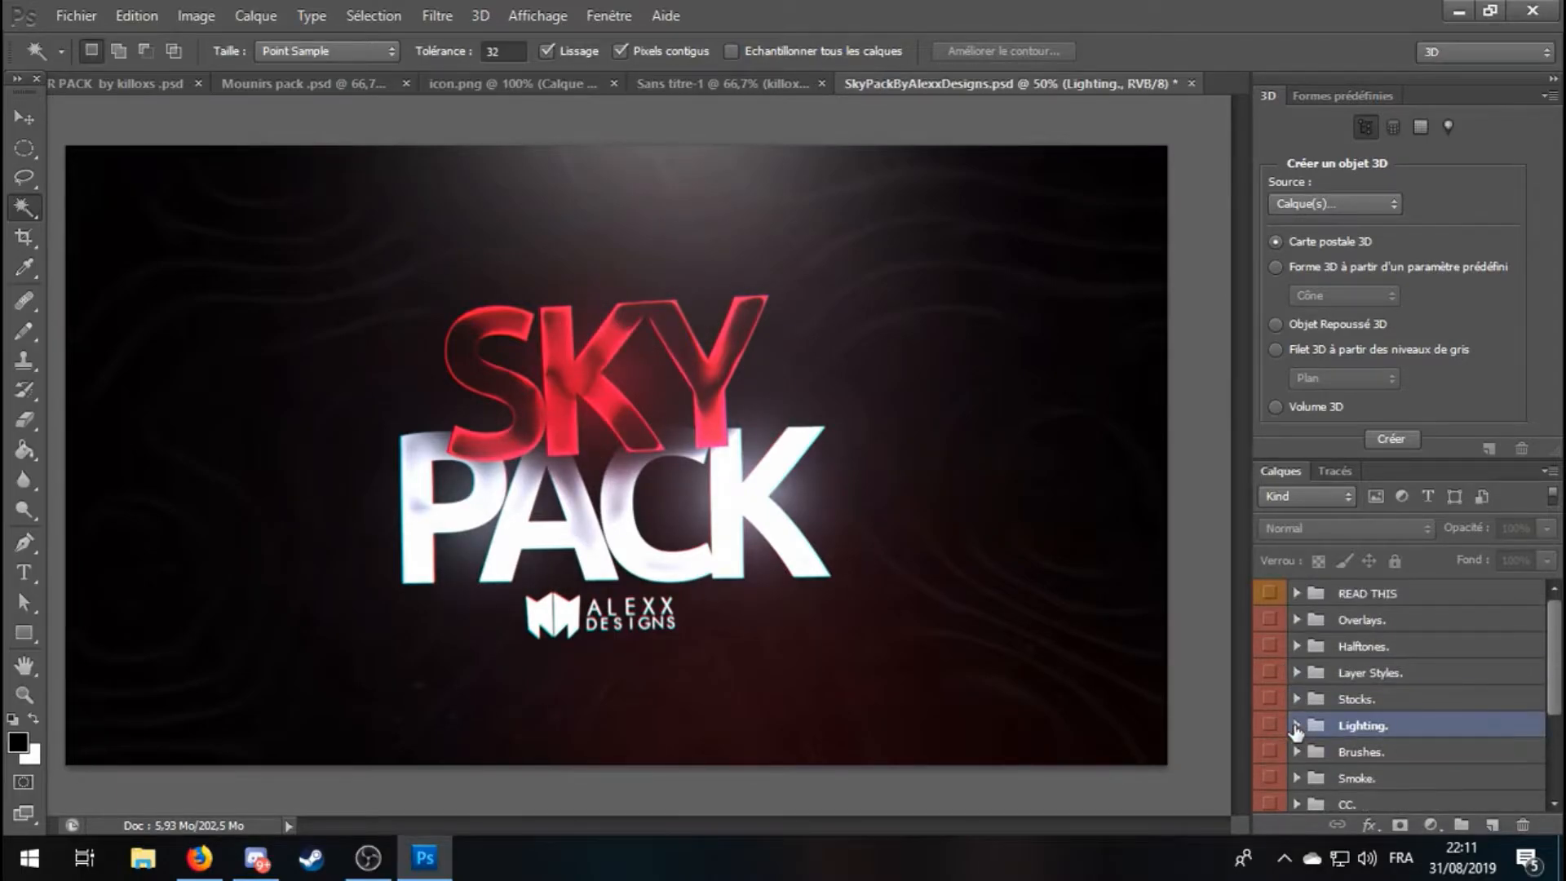
click(1296, 620)
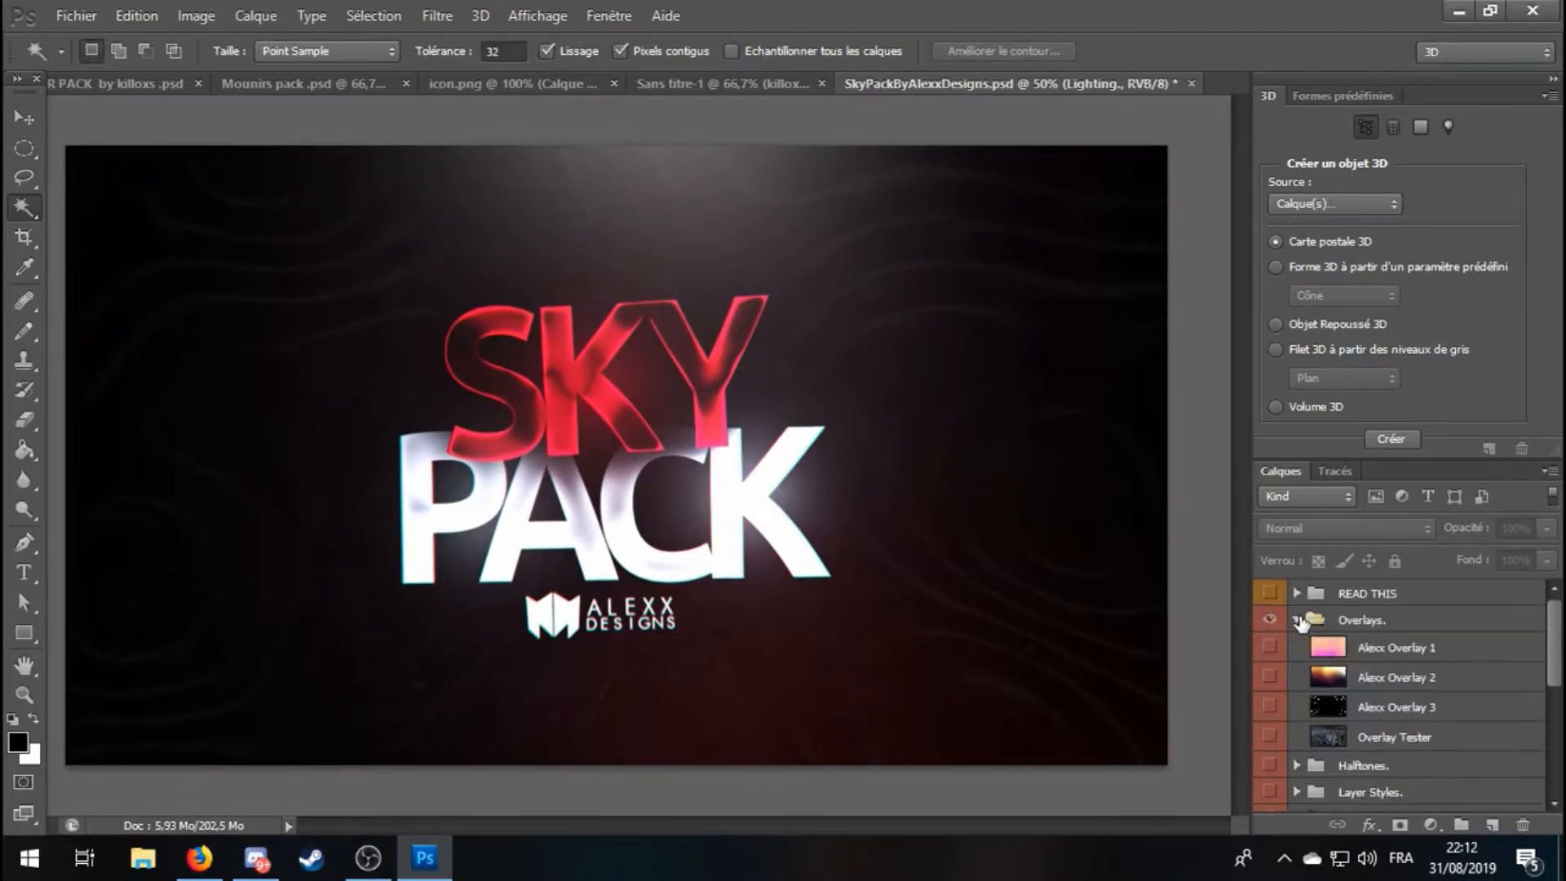
click(1297, 620)
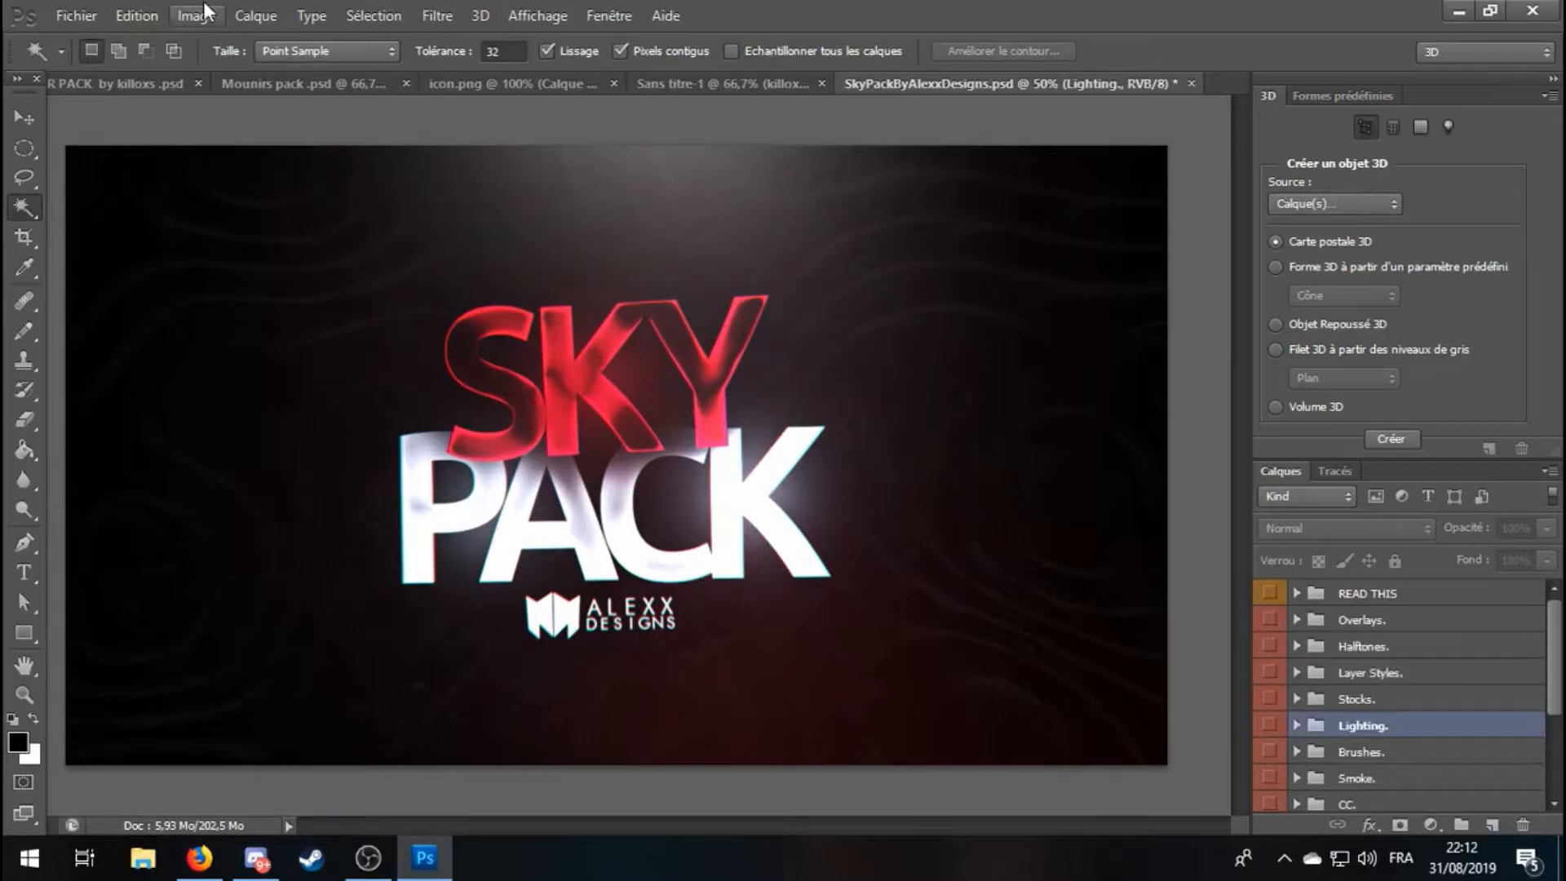
Switch to the killer pack by killoxs, expand its particles group, and preview the first two layers.
click(100, 84)
scroll(1427, 730, down, 2)
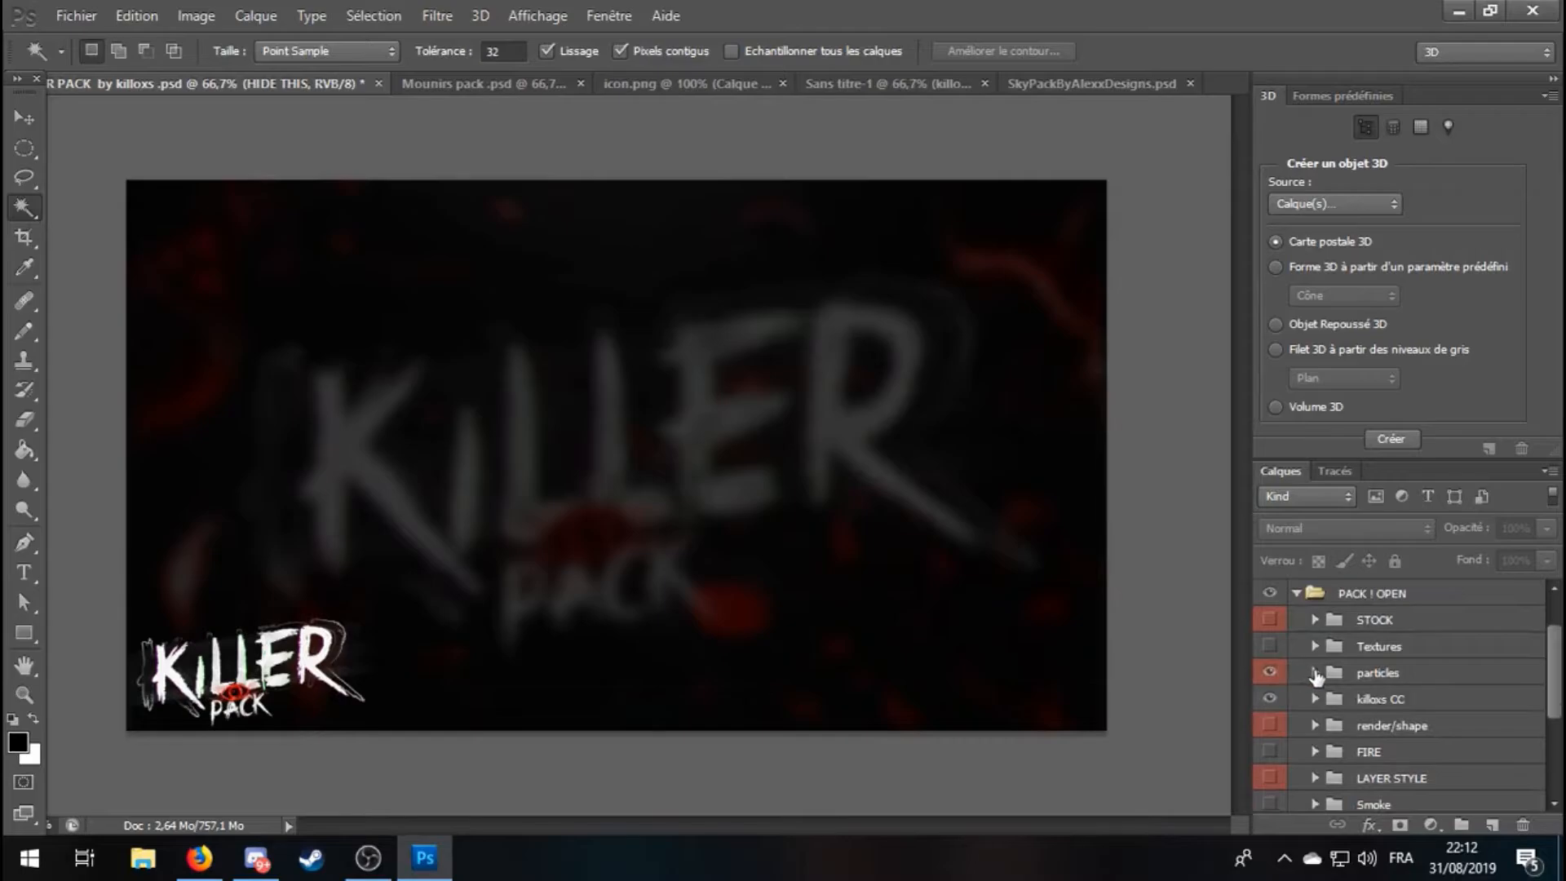
click(1314, 673)
click(1268, 701)
click(1269, 702)
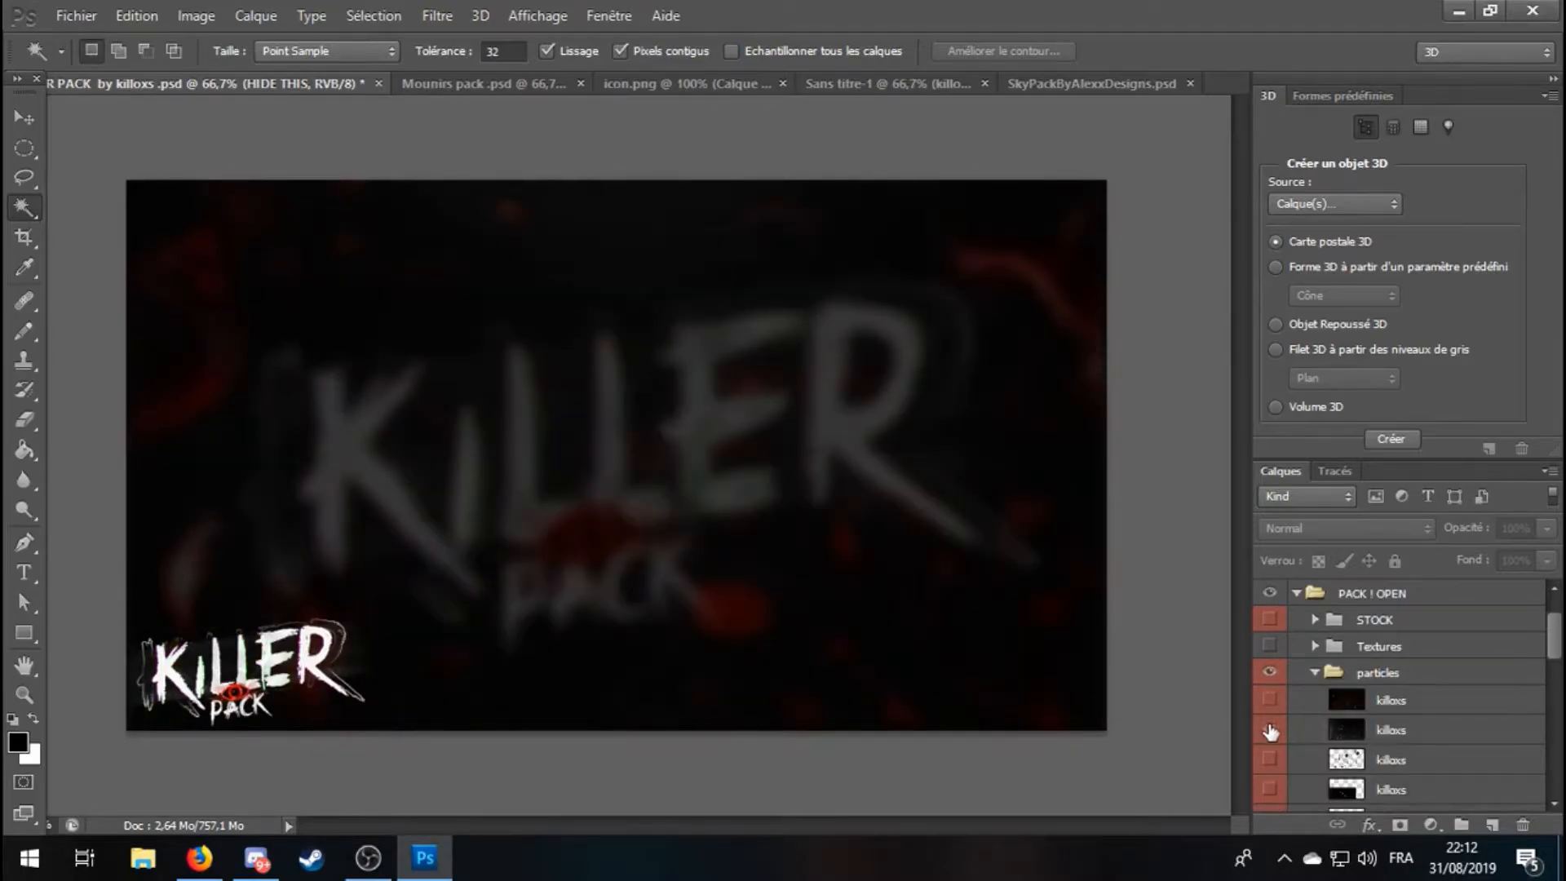
click(1269, 728)
click(1269, 728)
Show the orange spark layer, first in the particles group, copy it over the upper part of Sans titre-1, and place it directly below Calque 2.
click(1269, 699)
click(1369, 706)
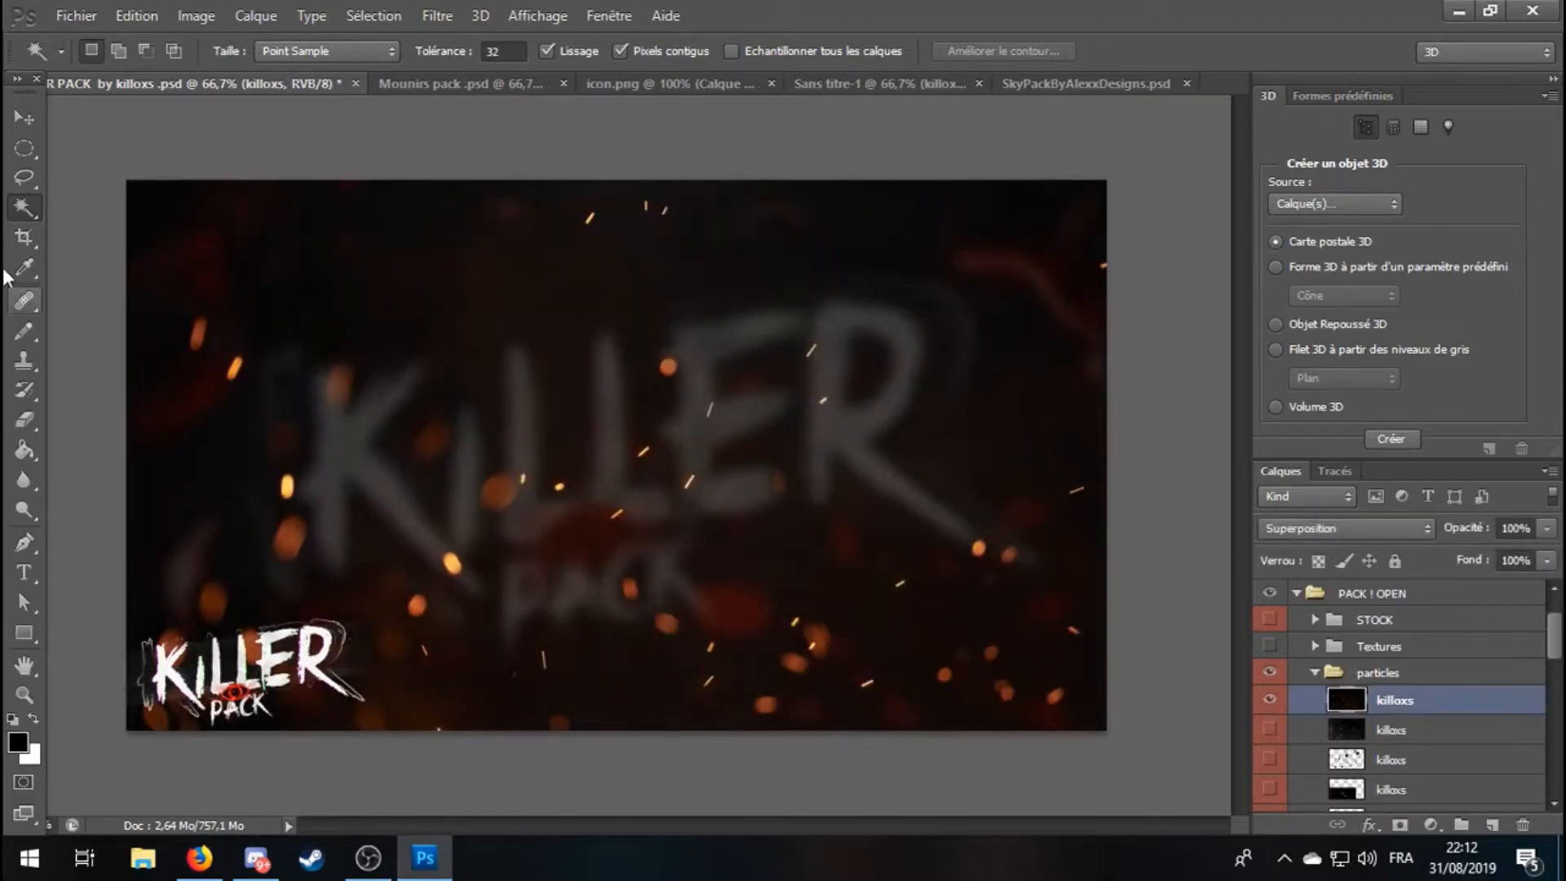
click(24, 117)
drag(536, 439, 509, 311)
drag(1412, 602, 1403, 751)
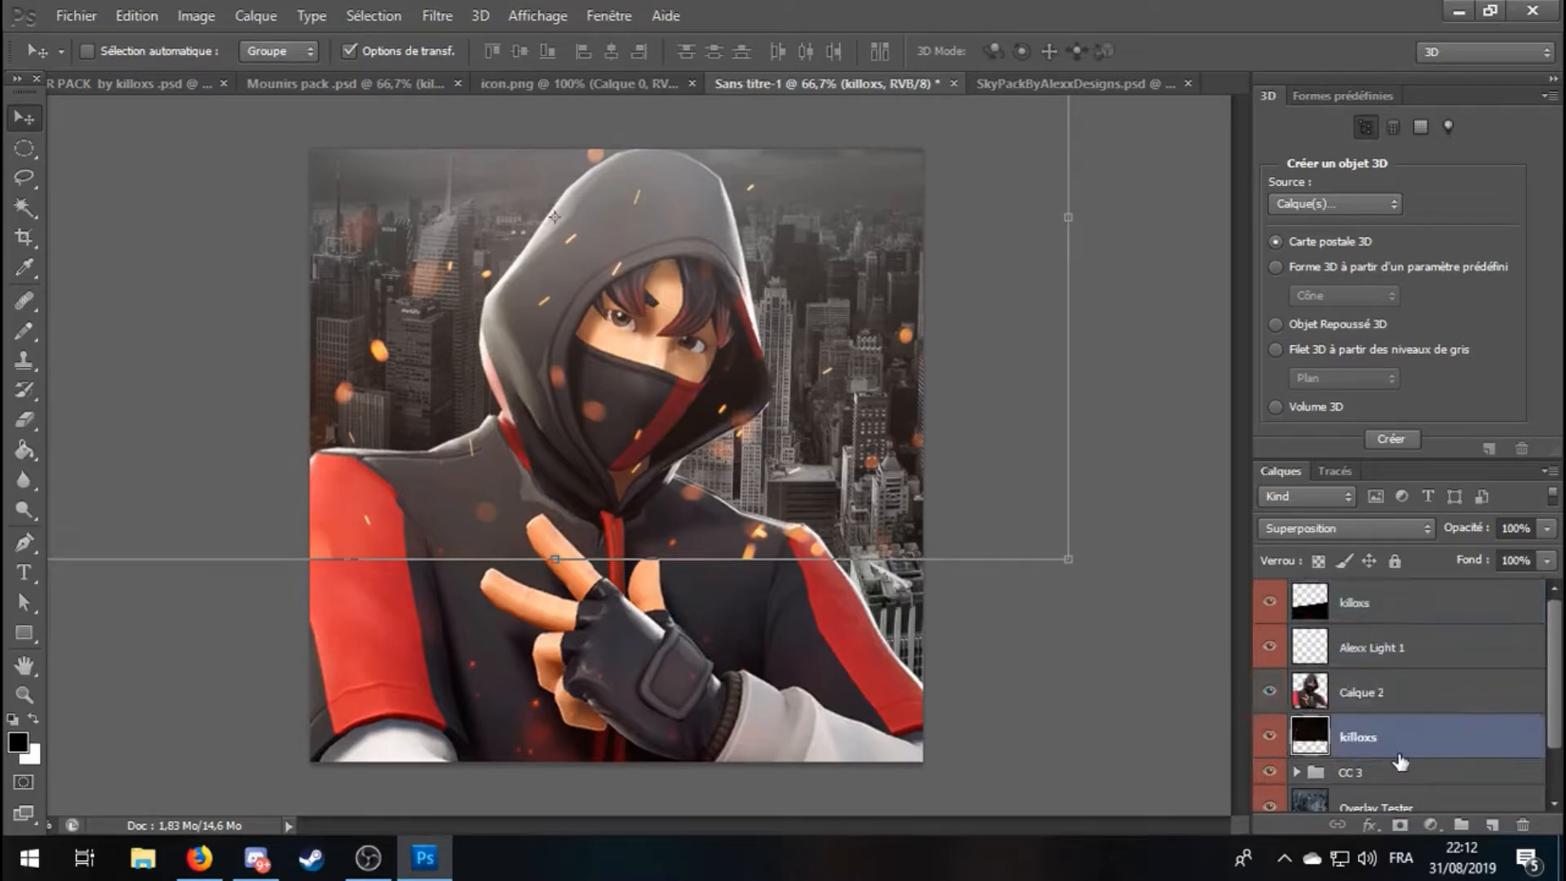
Set the opacity of the orange spark layer below Calque 2 to 50% in its blending options.
click(24, 207)
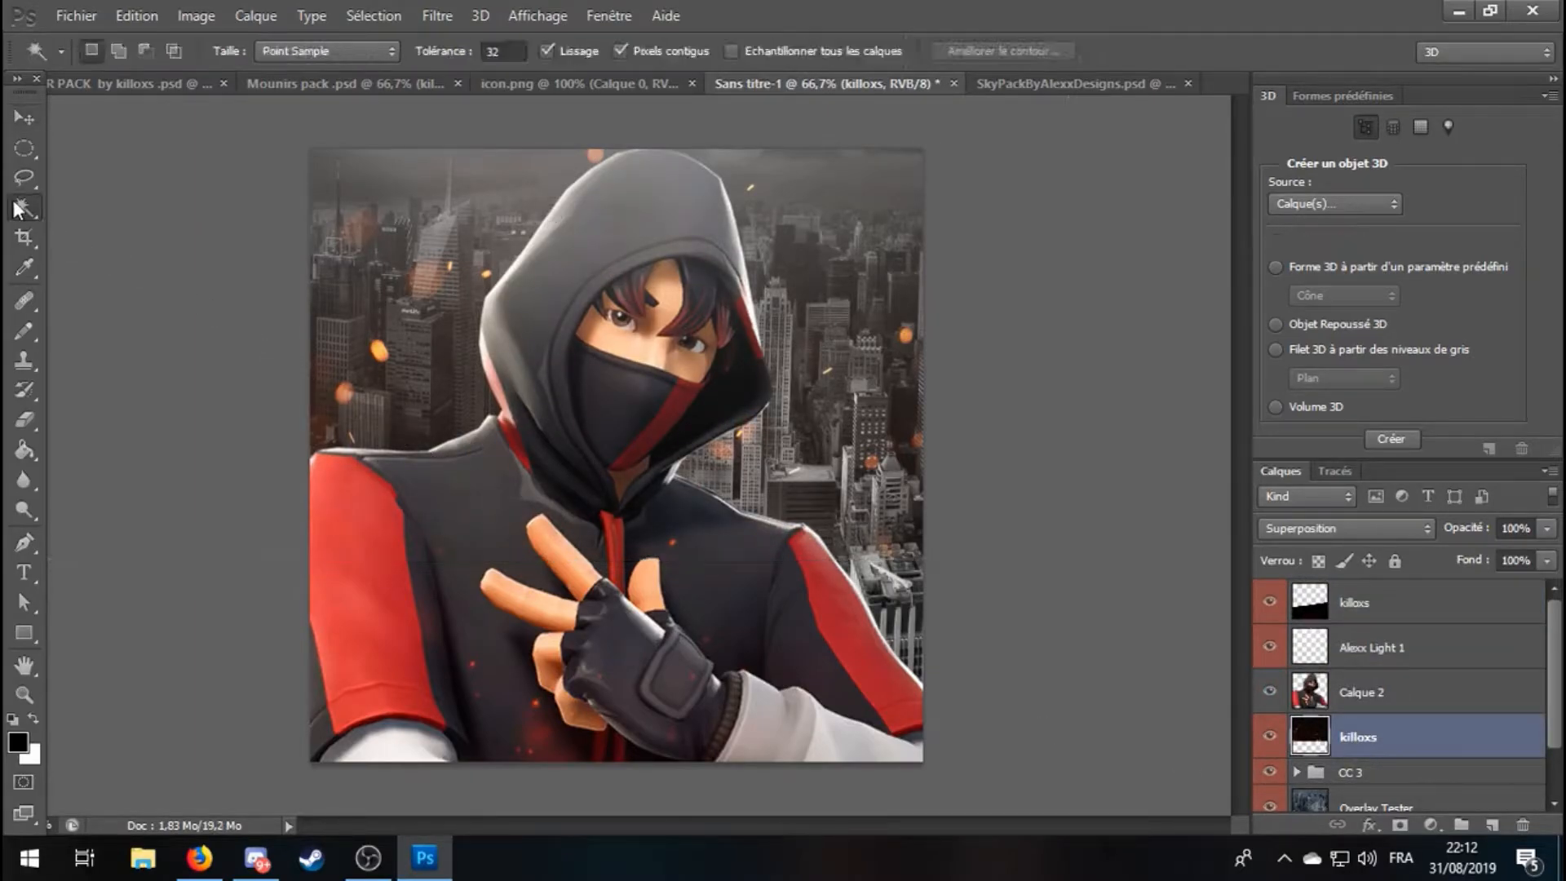
right_click(1375, 738)
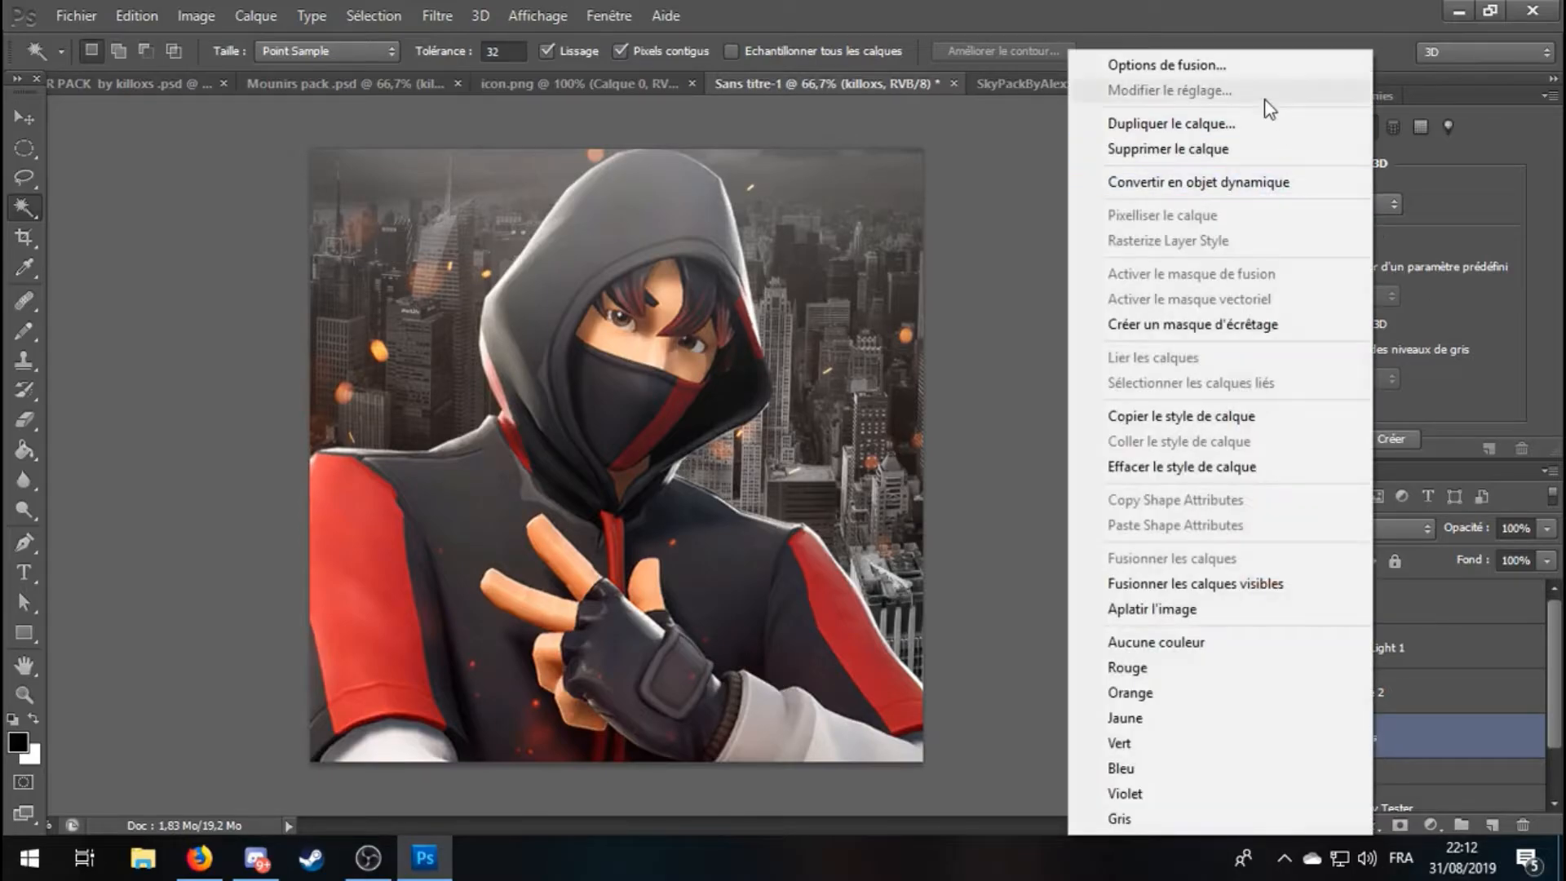
click(1273, 66)
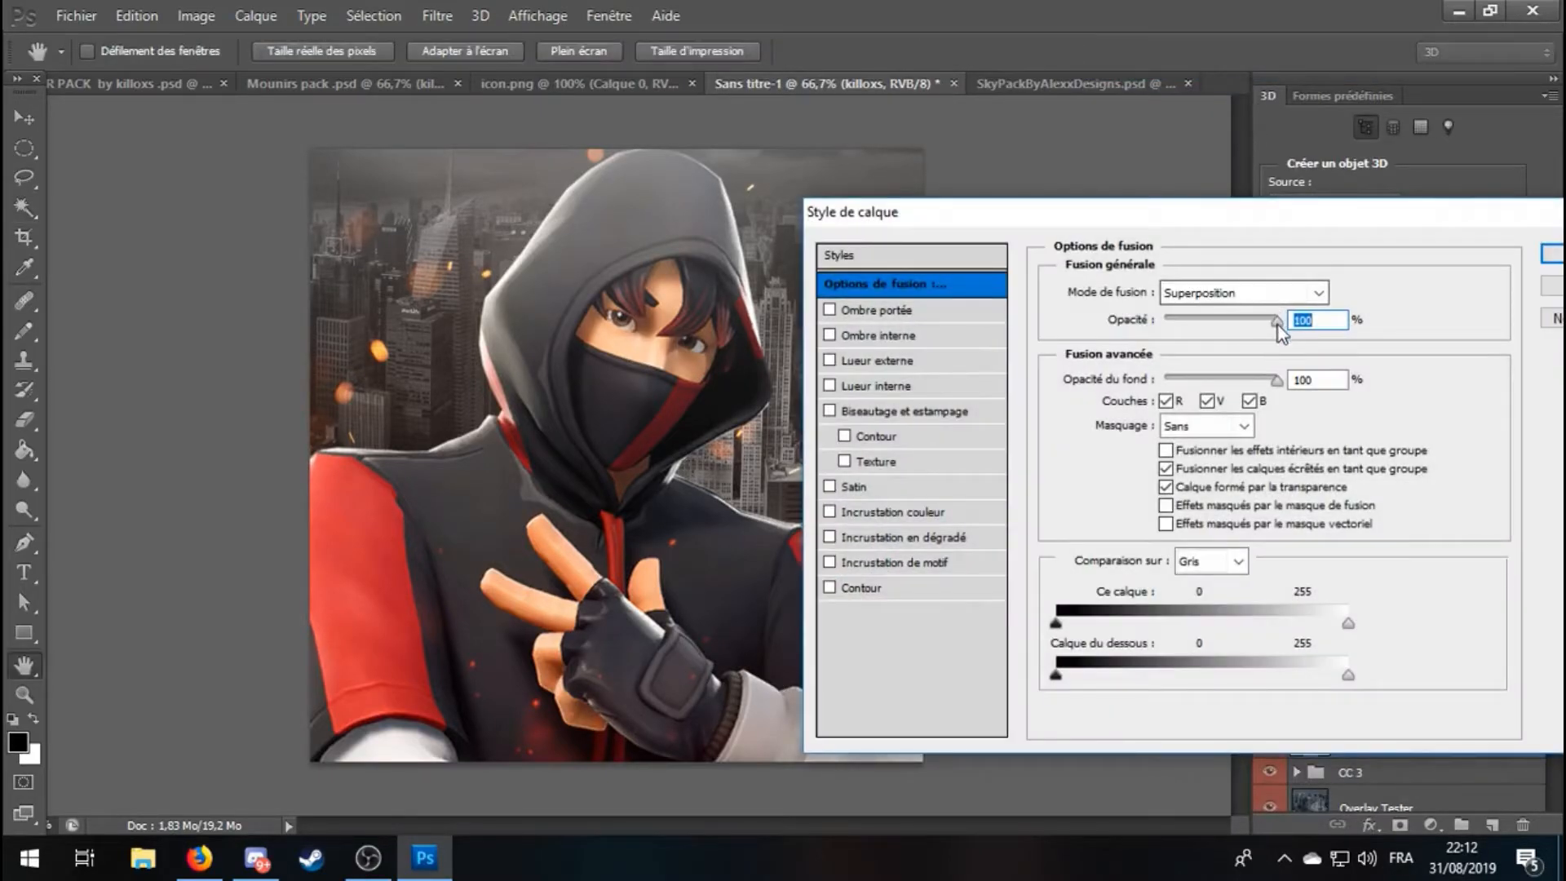
drag(1277, 321, 1230, 325)
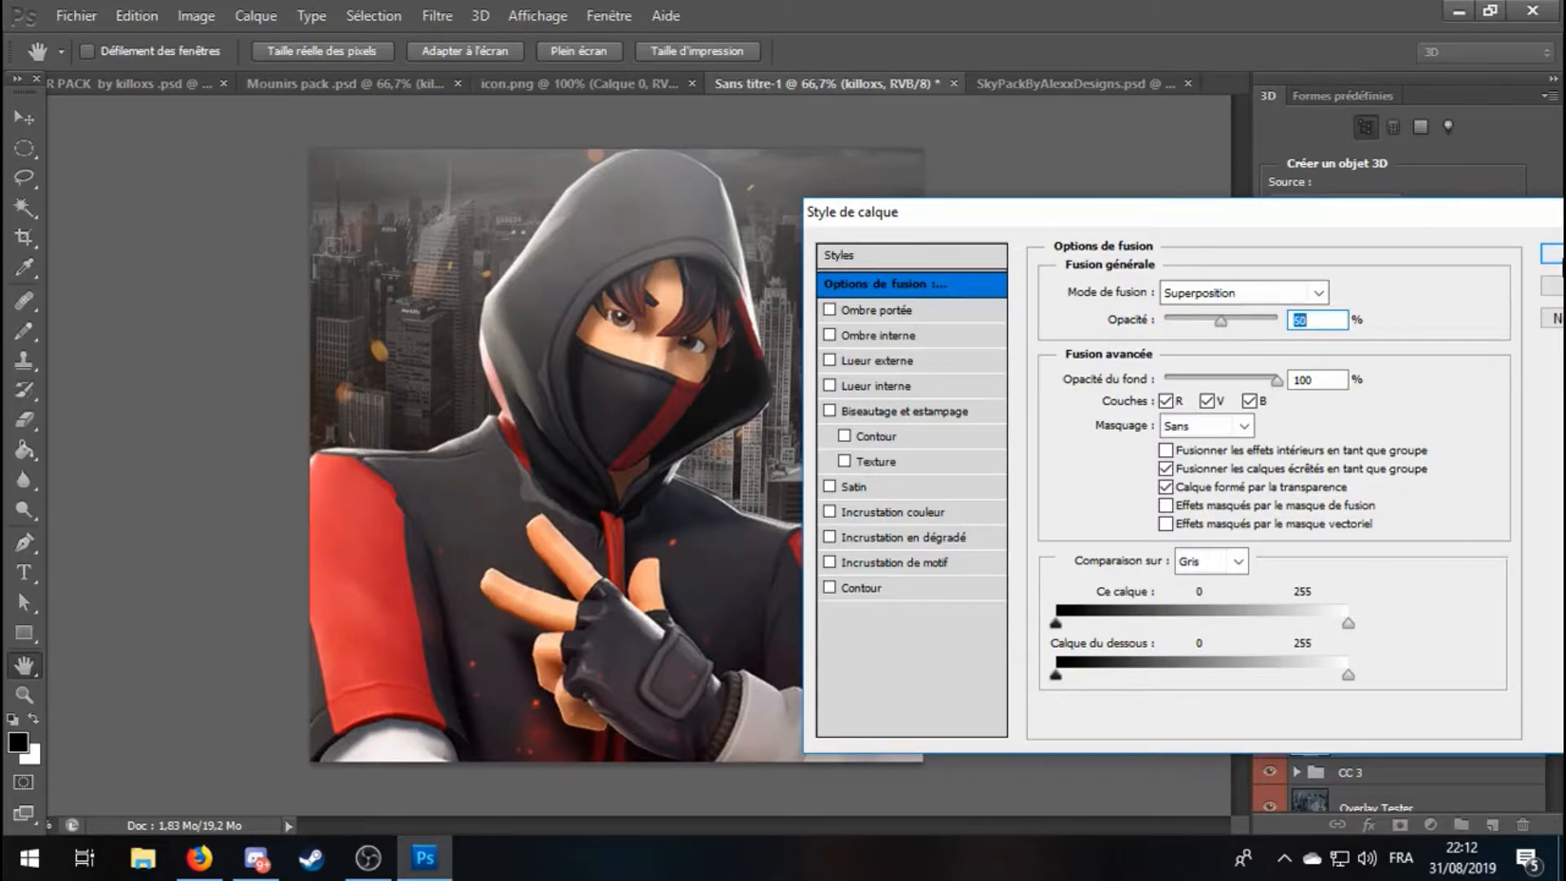
click(1551, 253)
key(w)
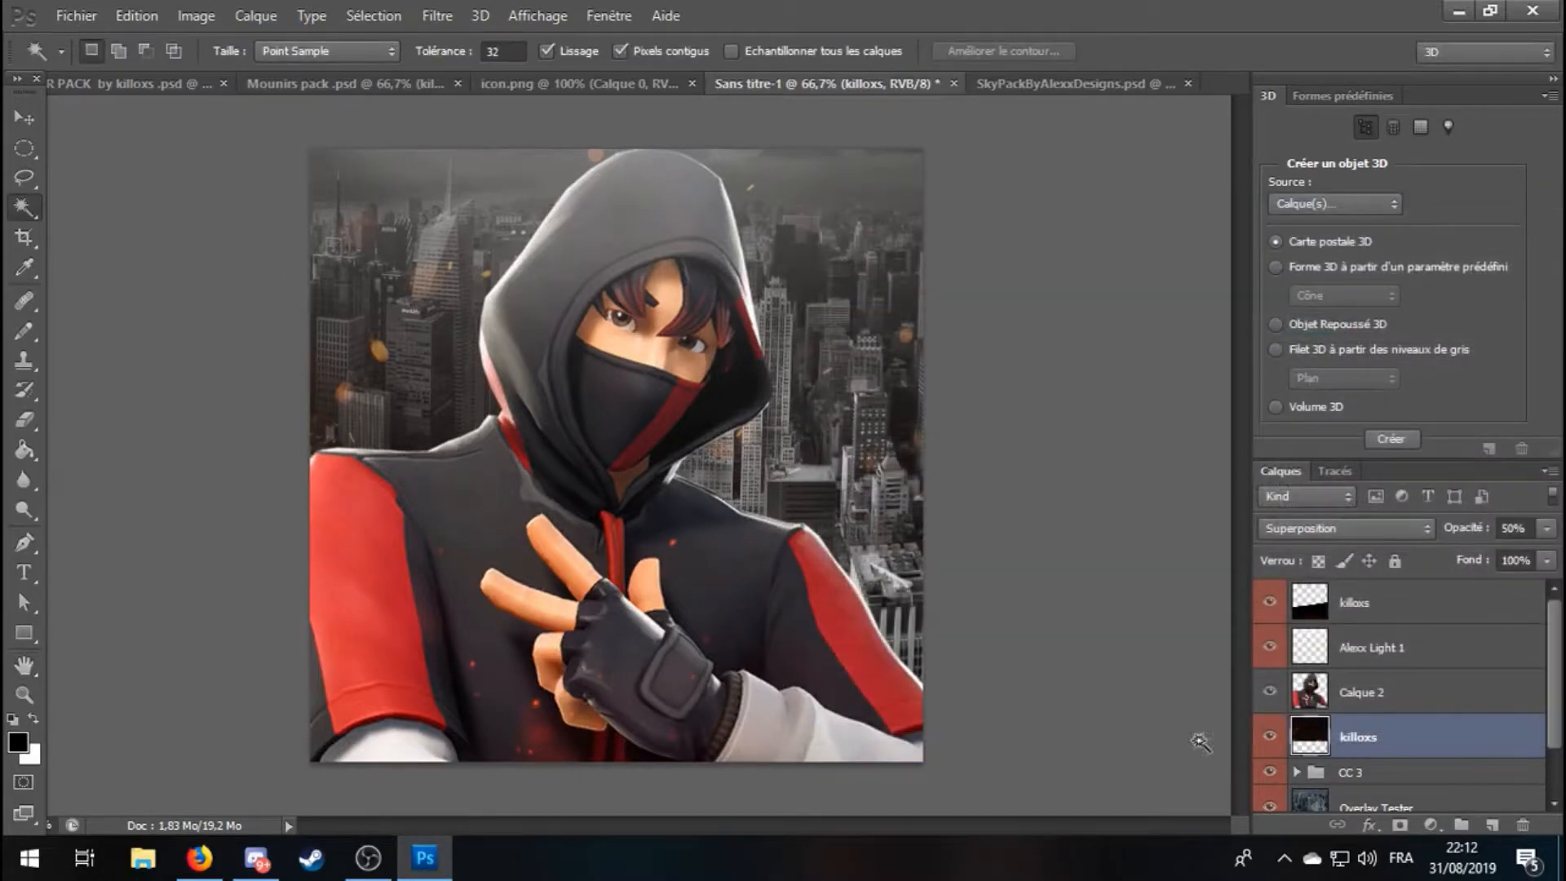
Shift the spark layer's hue to -23 with a Hue/Saturation adjustment.
click(190, 16)
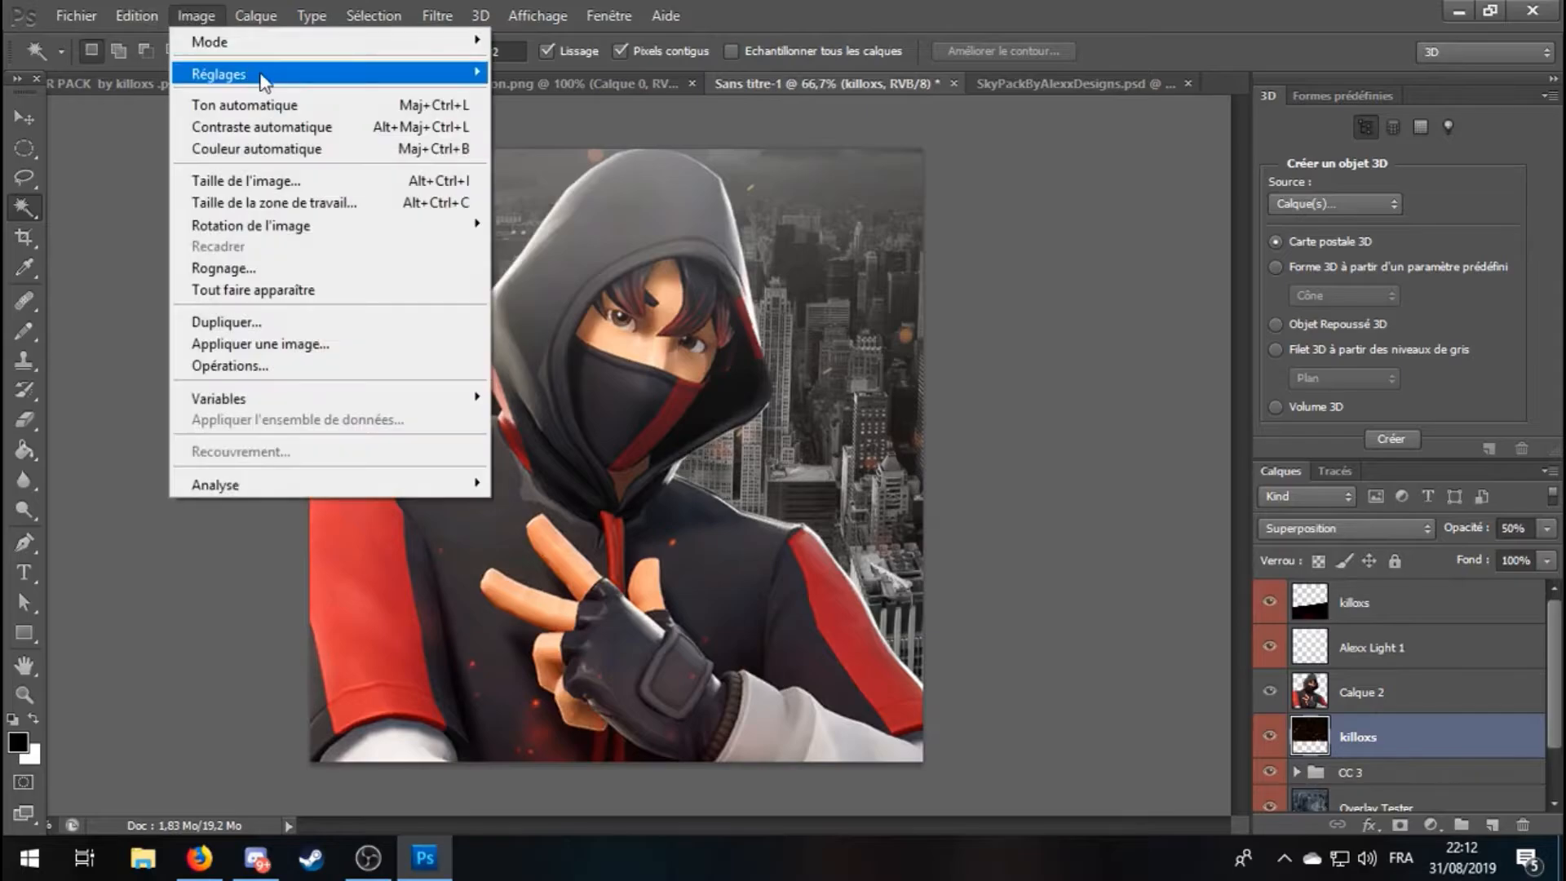
mouse_move(270, 75)
click(584, 195)
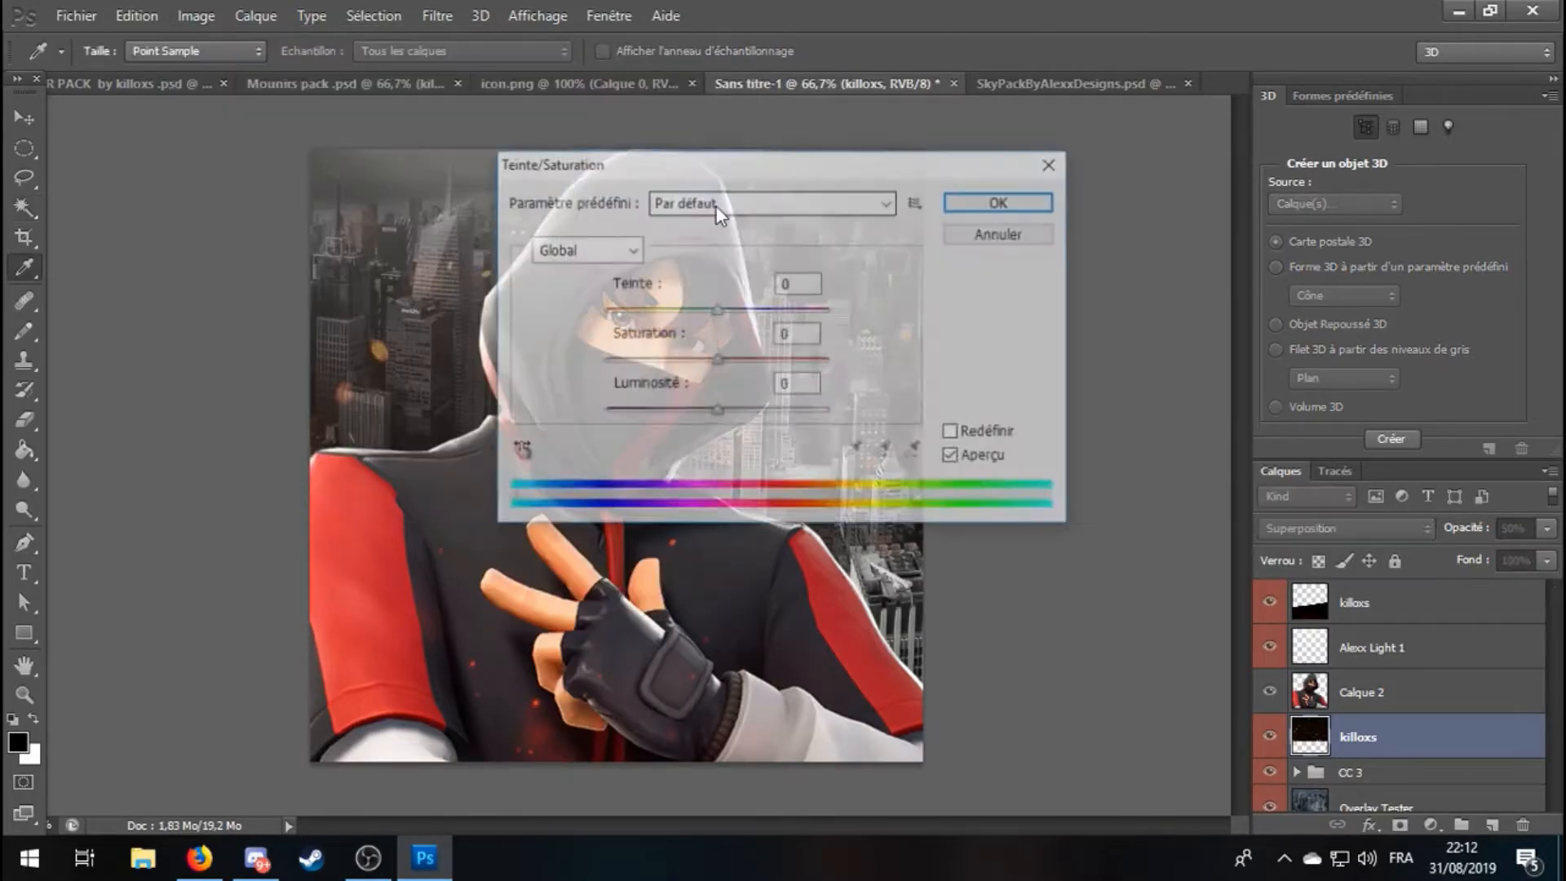
drag(769, 174, 1034, 174)
drag(954, 317, 1014, 400)
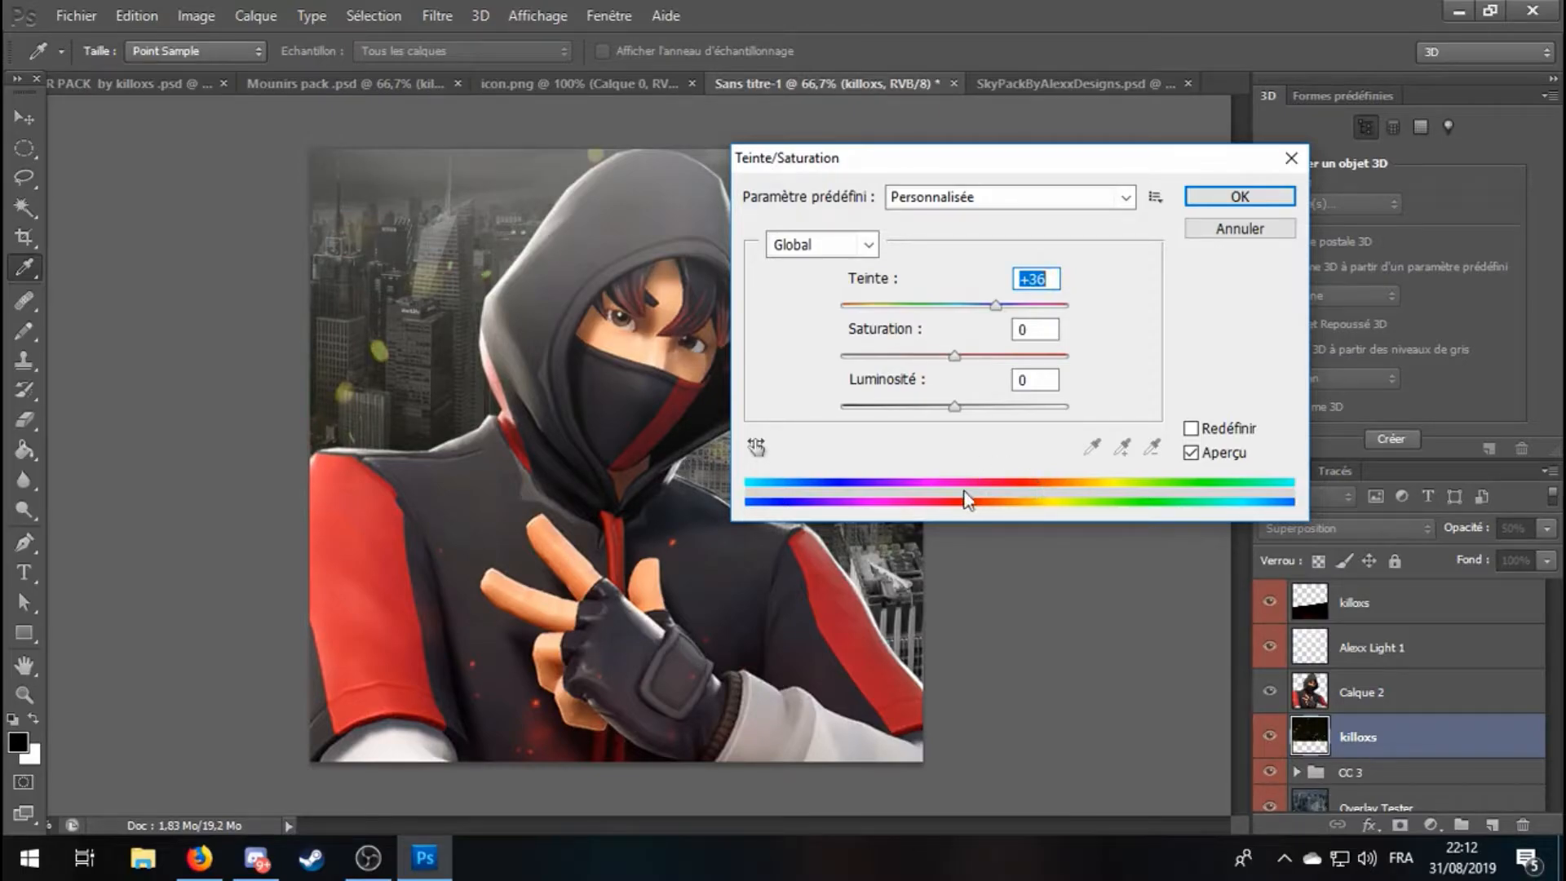
drag(1001, 311, 930, 314)
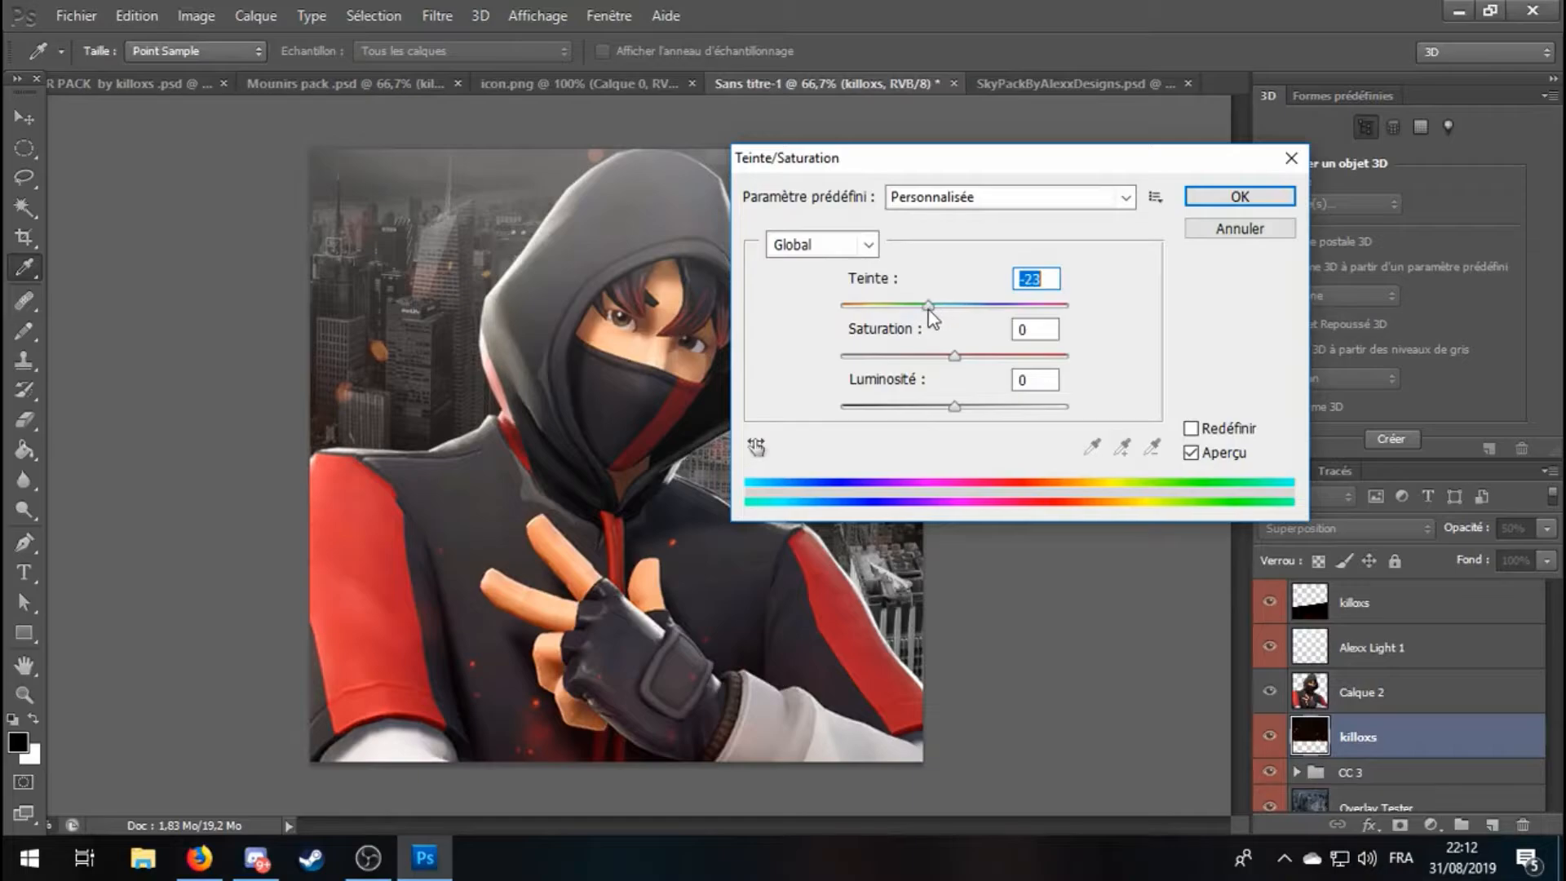
click(1234, 204)
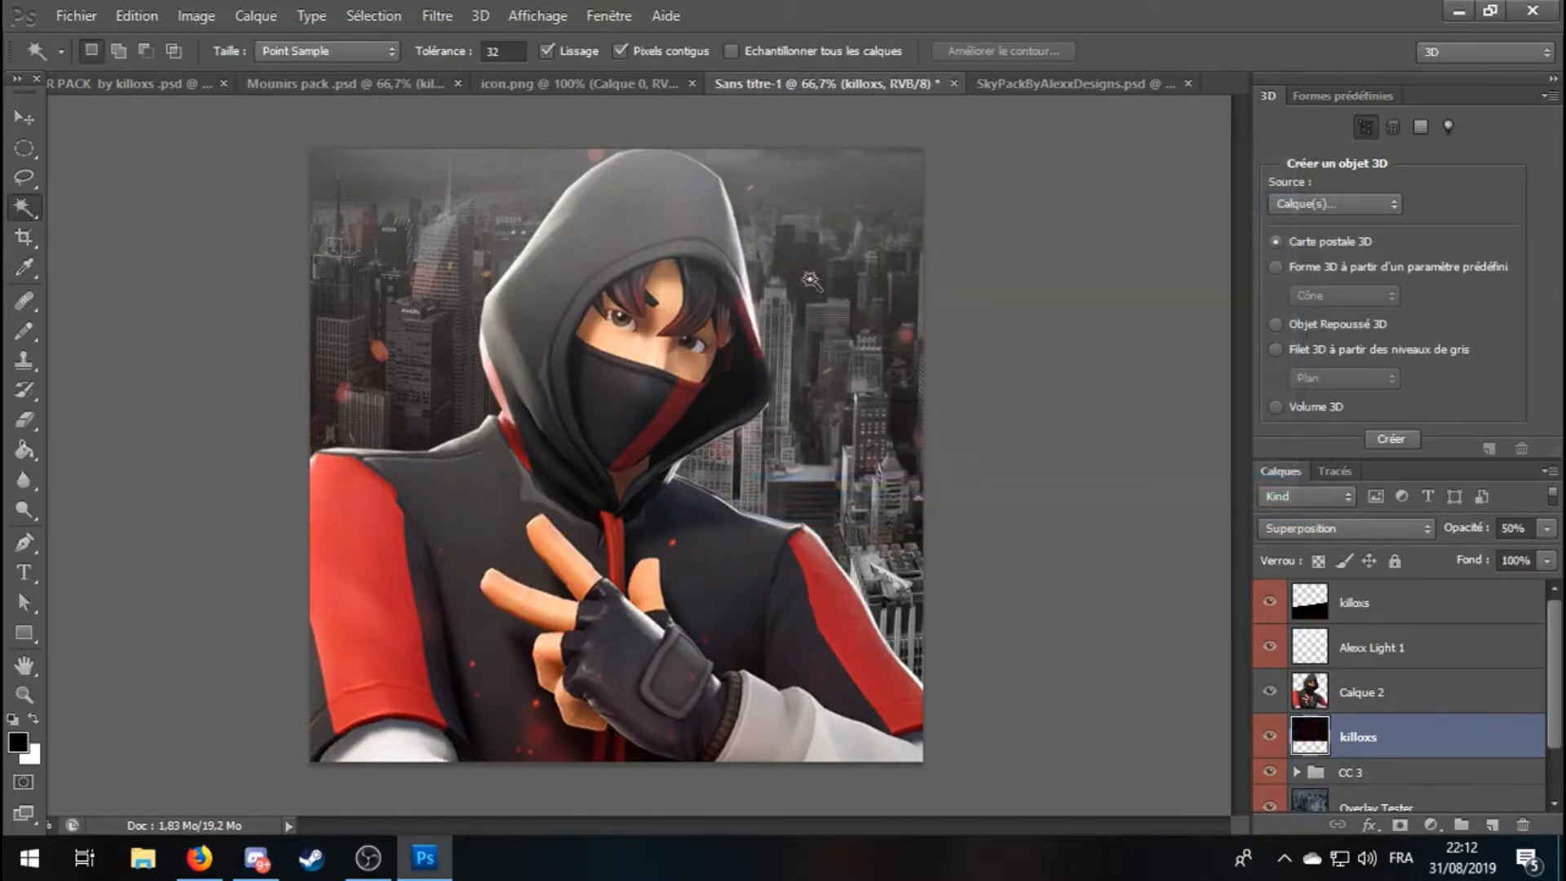
Switch to the killer pack by killoxs and compare its artwork with the PACK ! OPEN and particles groups shown and hidden.
click(152, 84)
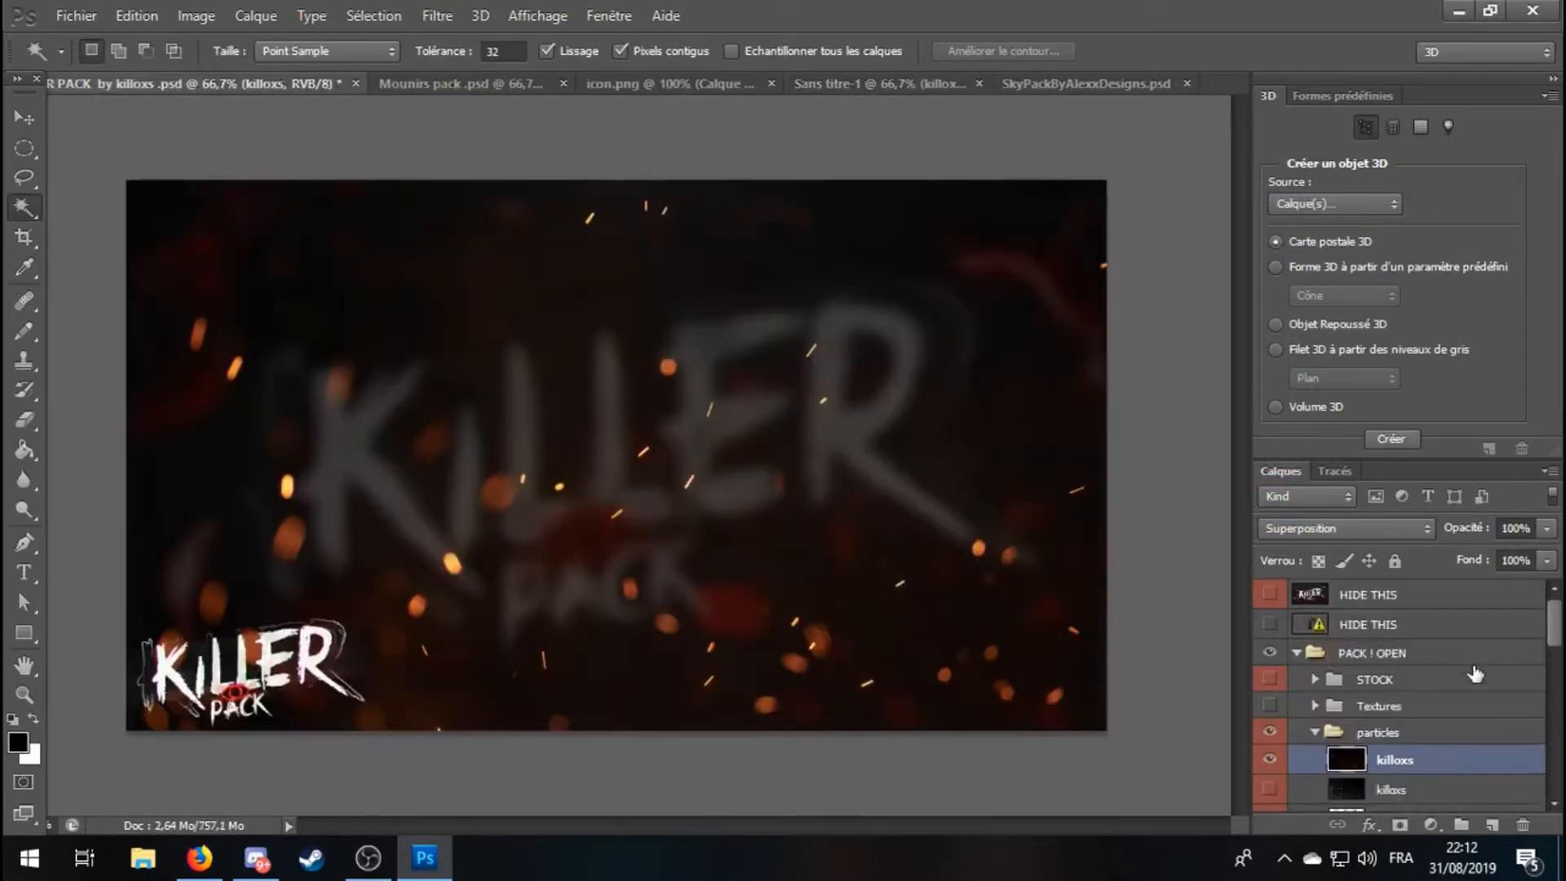
click(1265, 736)
click(1271, 733)
click(1270, 654)
click(1269, 655)
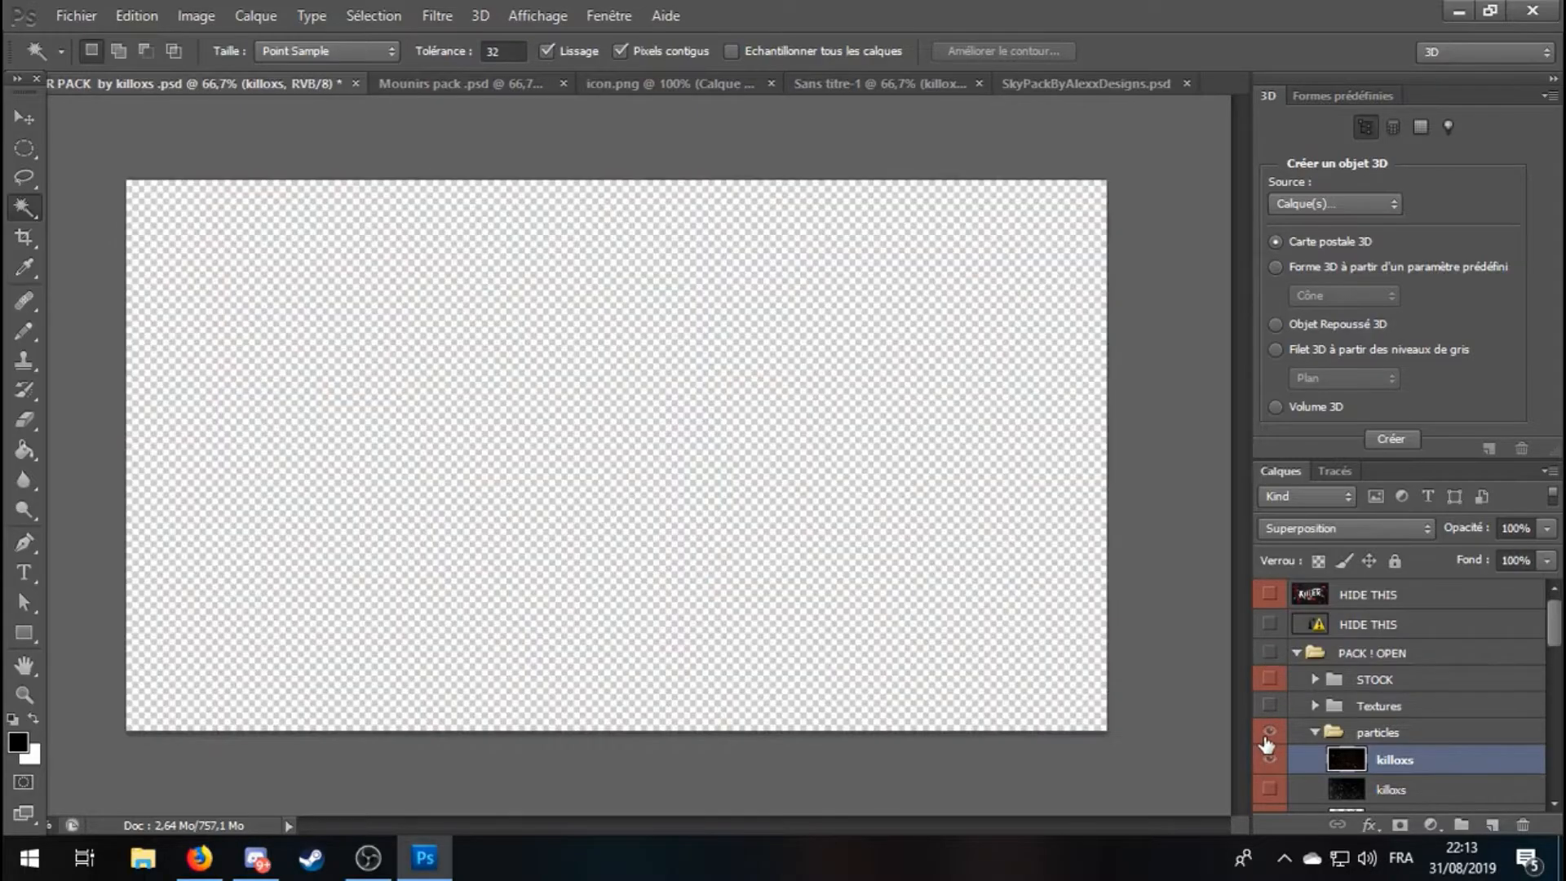
scroll(1300, 733, down, 2)
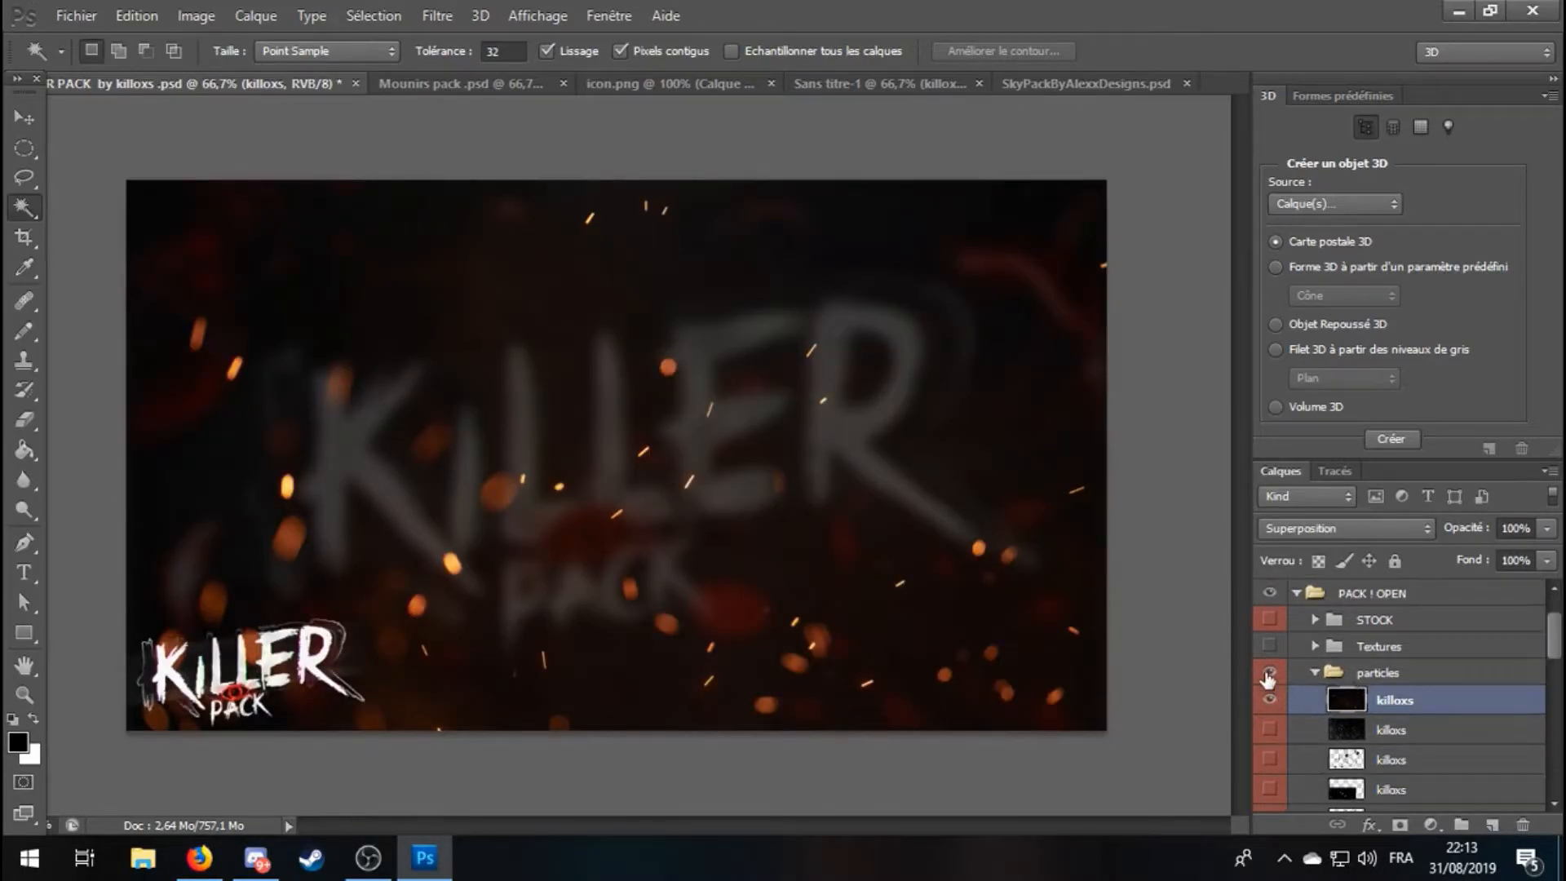
click(1267, 674)
click(1313, 672)
scroll(1317, 714, down, 2)
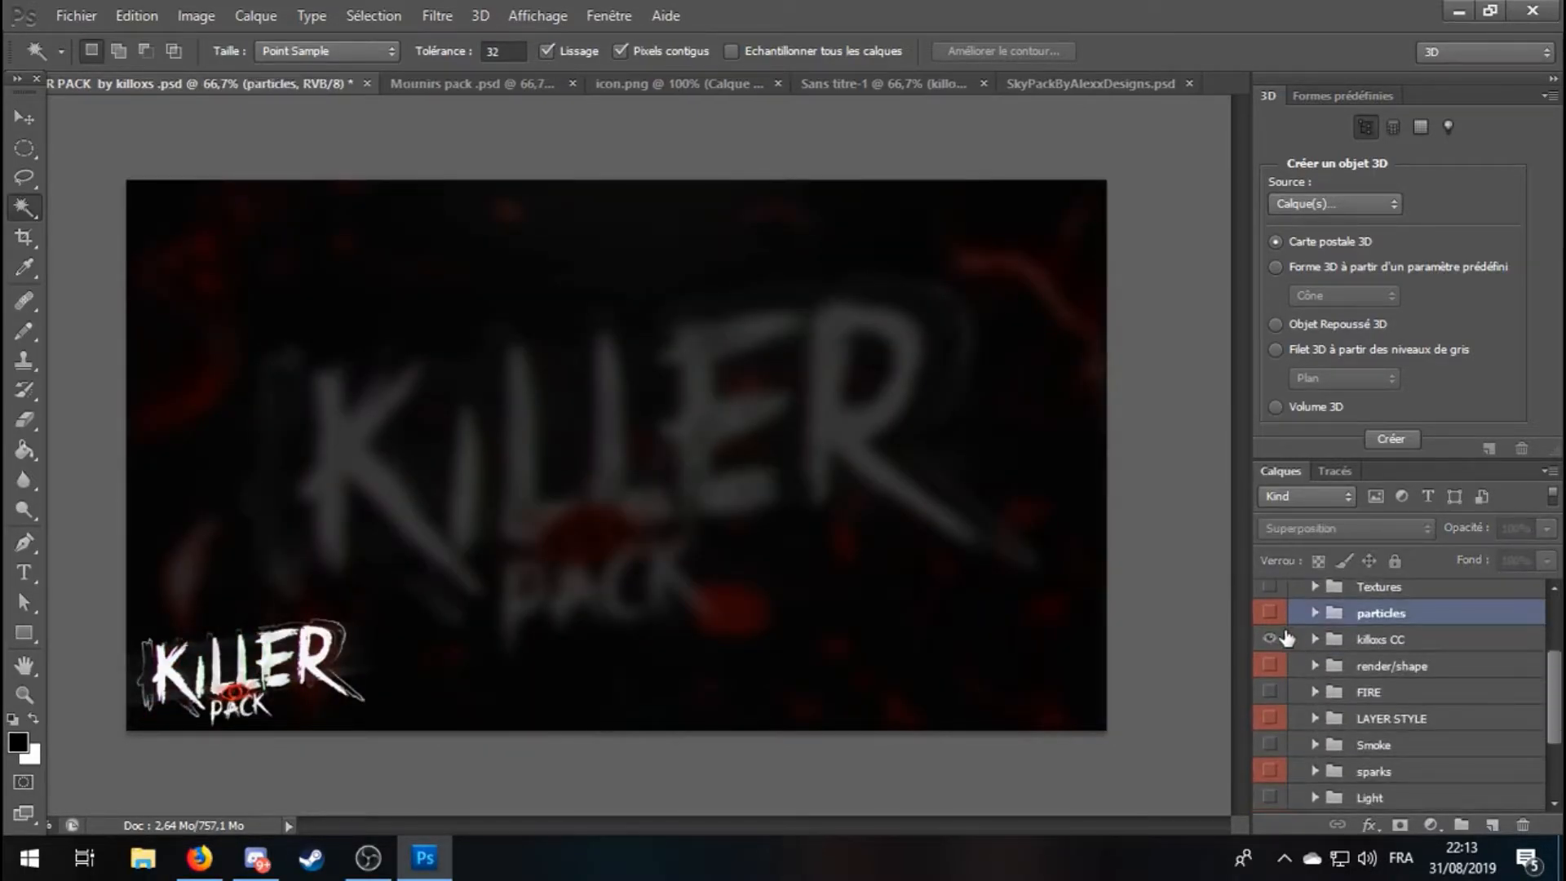
click(1270, 613)
click(1314, 613)
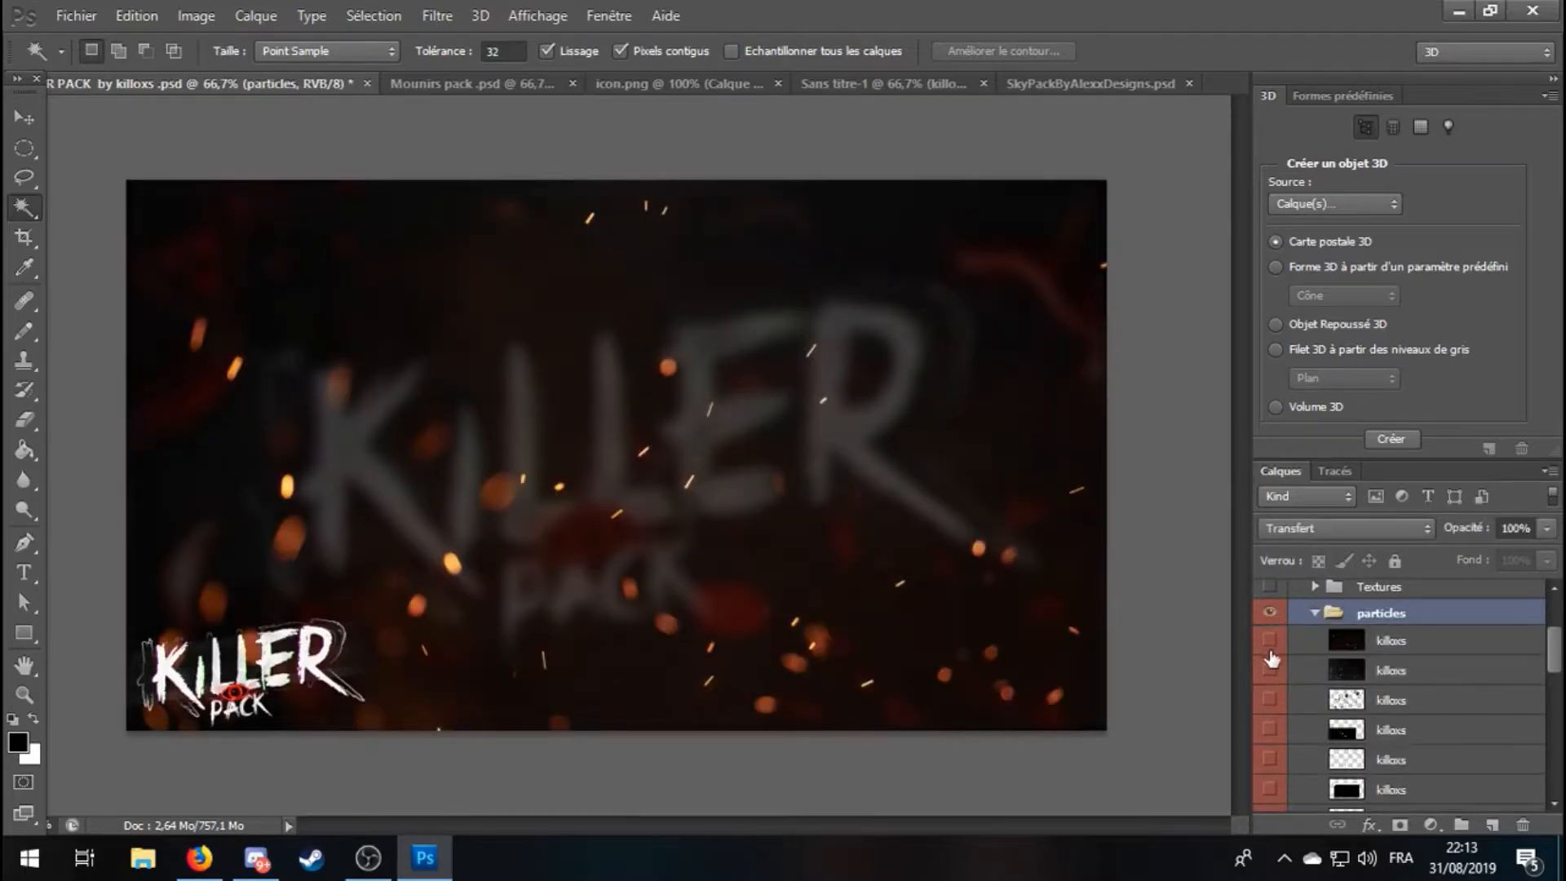
Preview the second to fifth layers in the particles group one by one.
click(1270, 667)
click(1269, 700)
click(1269, 699)
click(1270, 729)
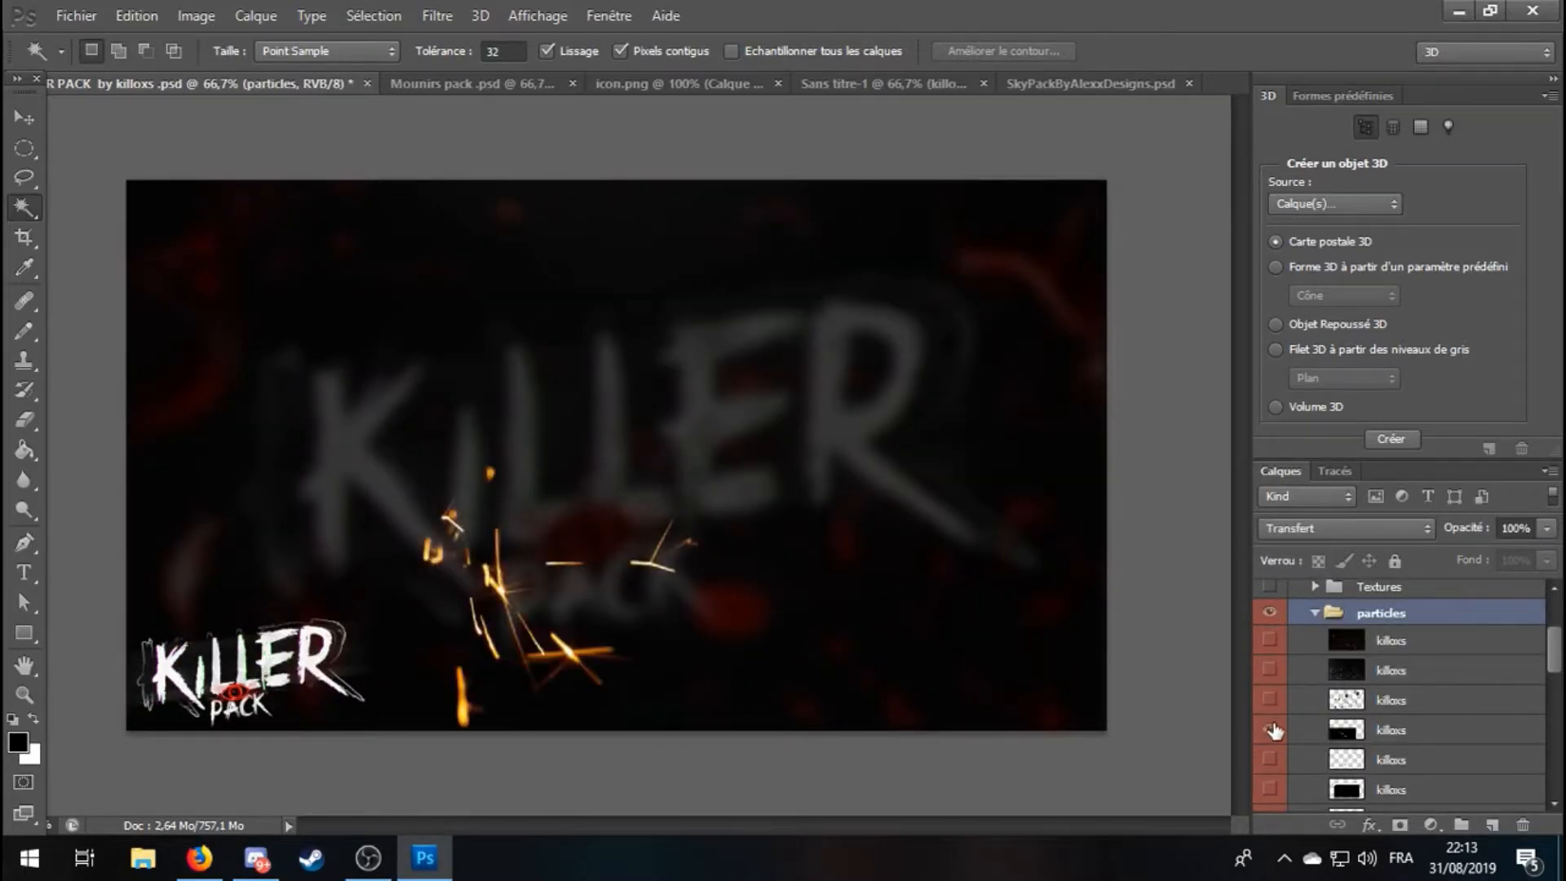
click(1270, 729)
click(1269, 759)
click(1270, 759)
Show the green leaf layer, fifth in the particles group, and copy it into Sans titre-1 directly below Calque 2.
click(1269, 759)
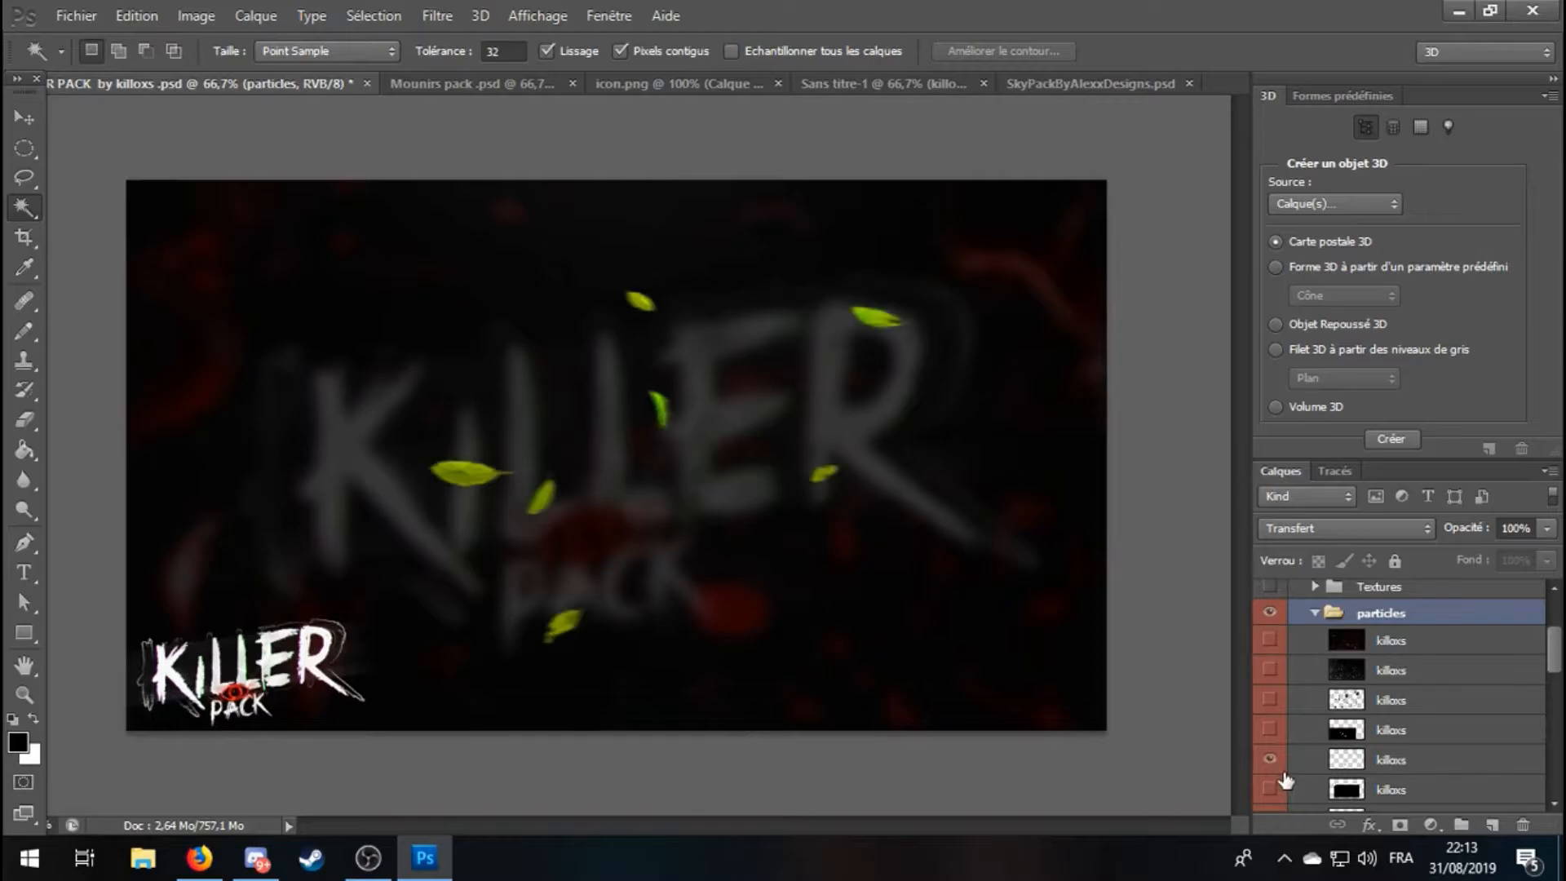
click(1409, 758)
key(v)
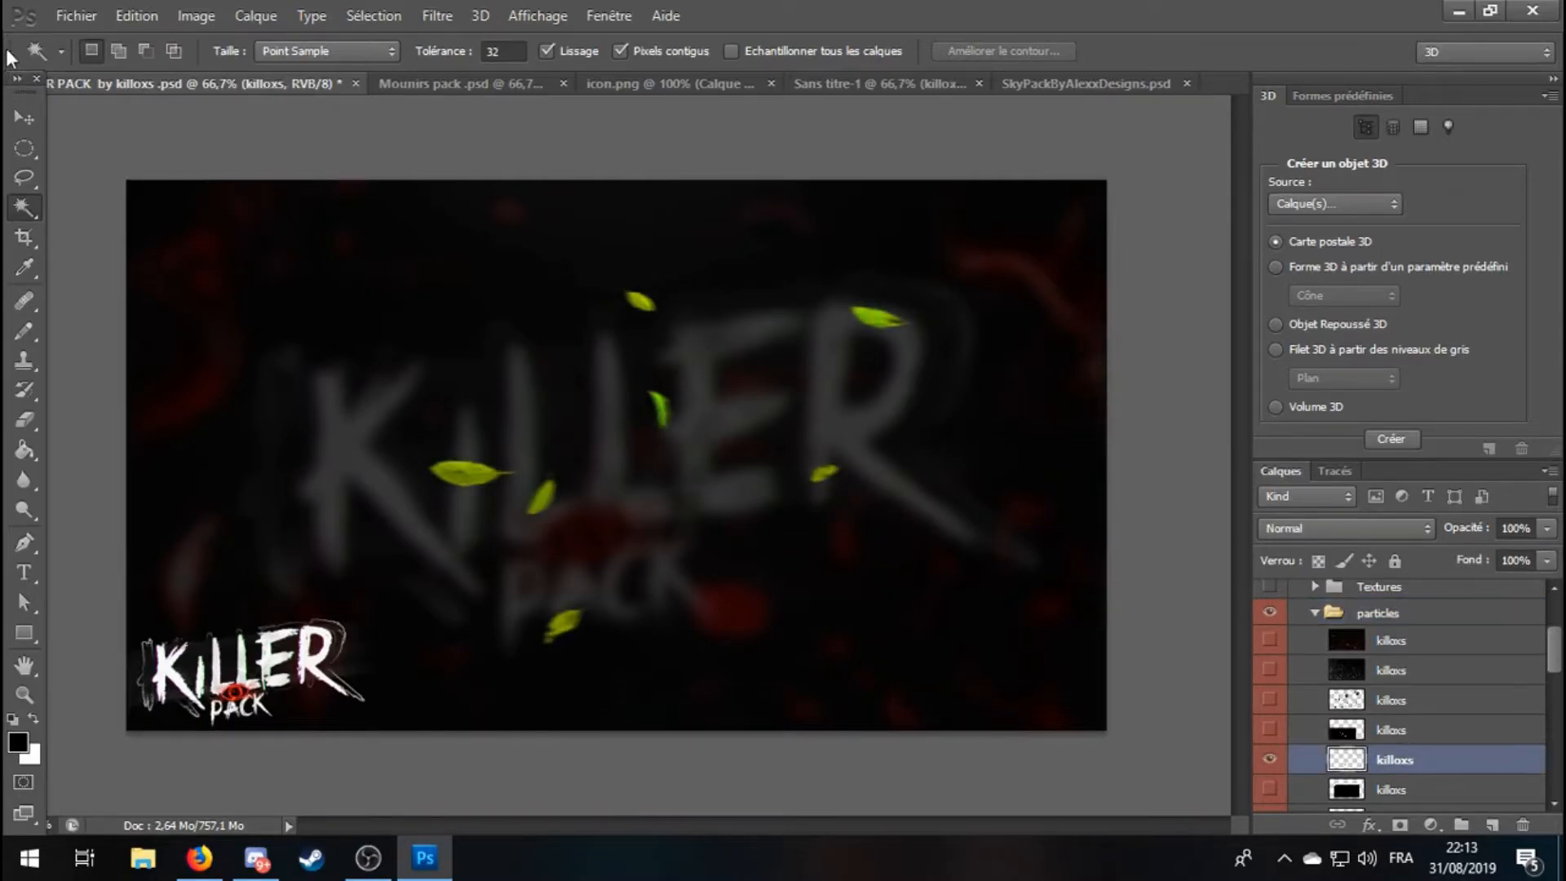
drag(529, 383, 562, 404)
Scale the leaf layer to about 116.38%, rotate it about 8.03°, shift it around the character, and apply the transformation.
drag(841, 199, 918, 140)
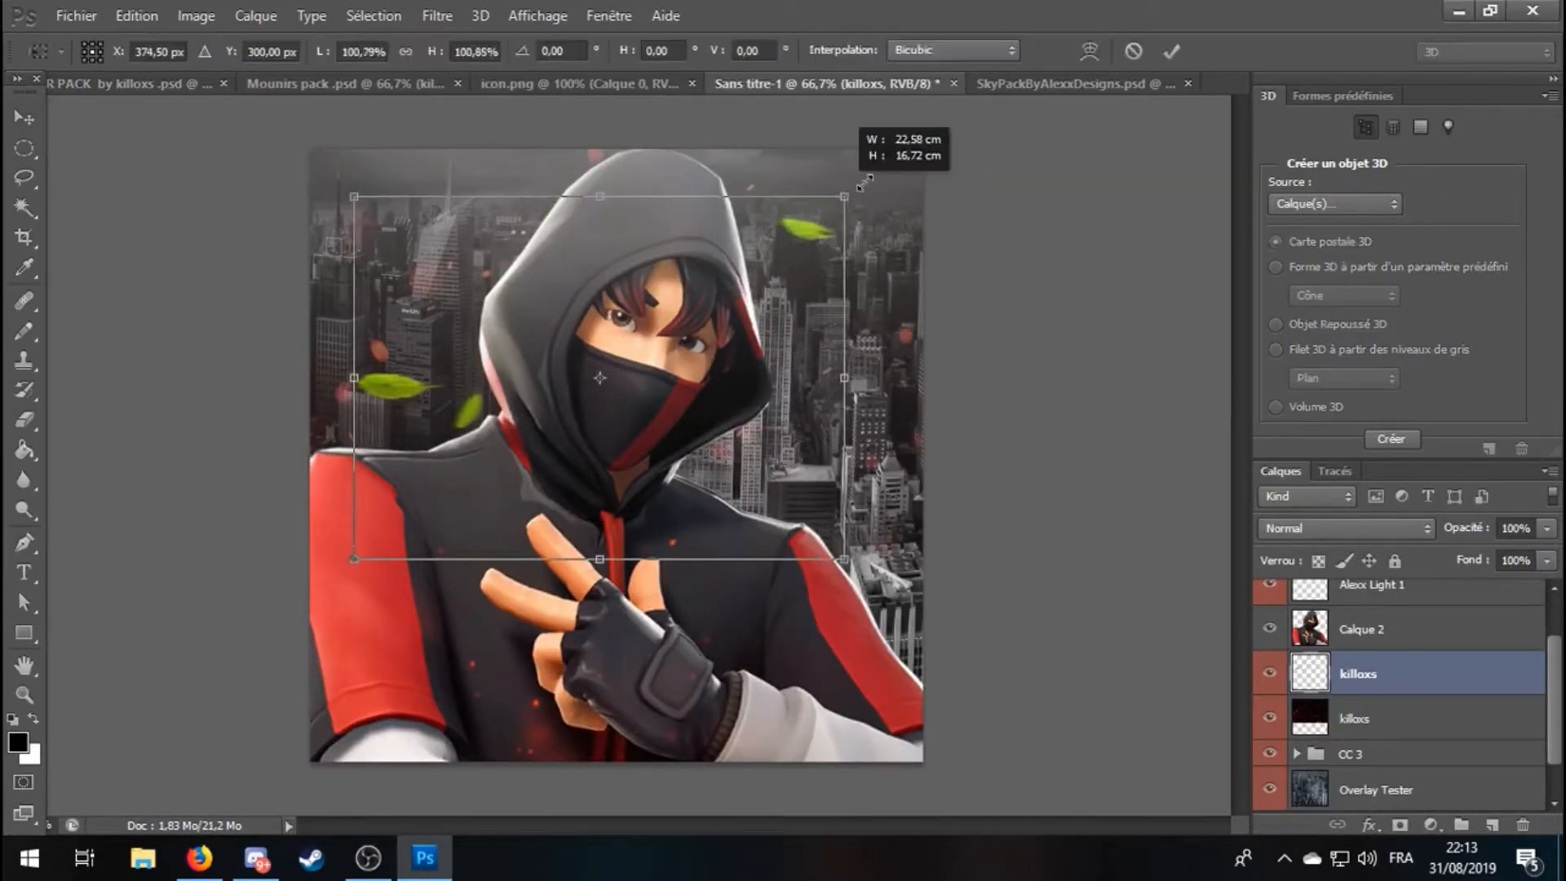
drag(774, 295, 766, 334)
drag(921, 394, 942, 438)
mouse_move(830, 414)
mouse_down()
mouse_move(814, 425)
mouse_move(853, 421)
mouse_up()
click(25, 208)
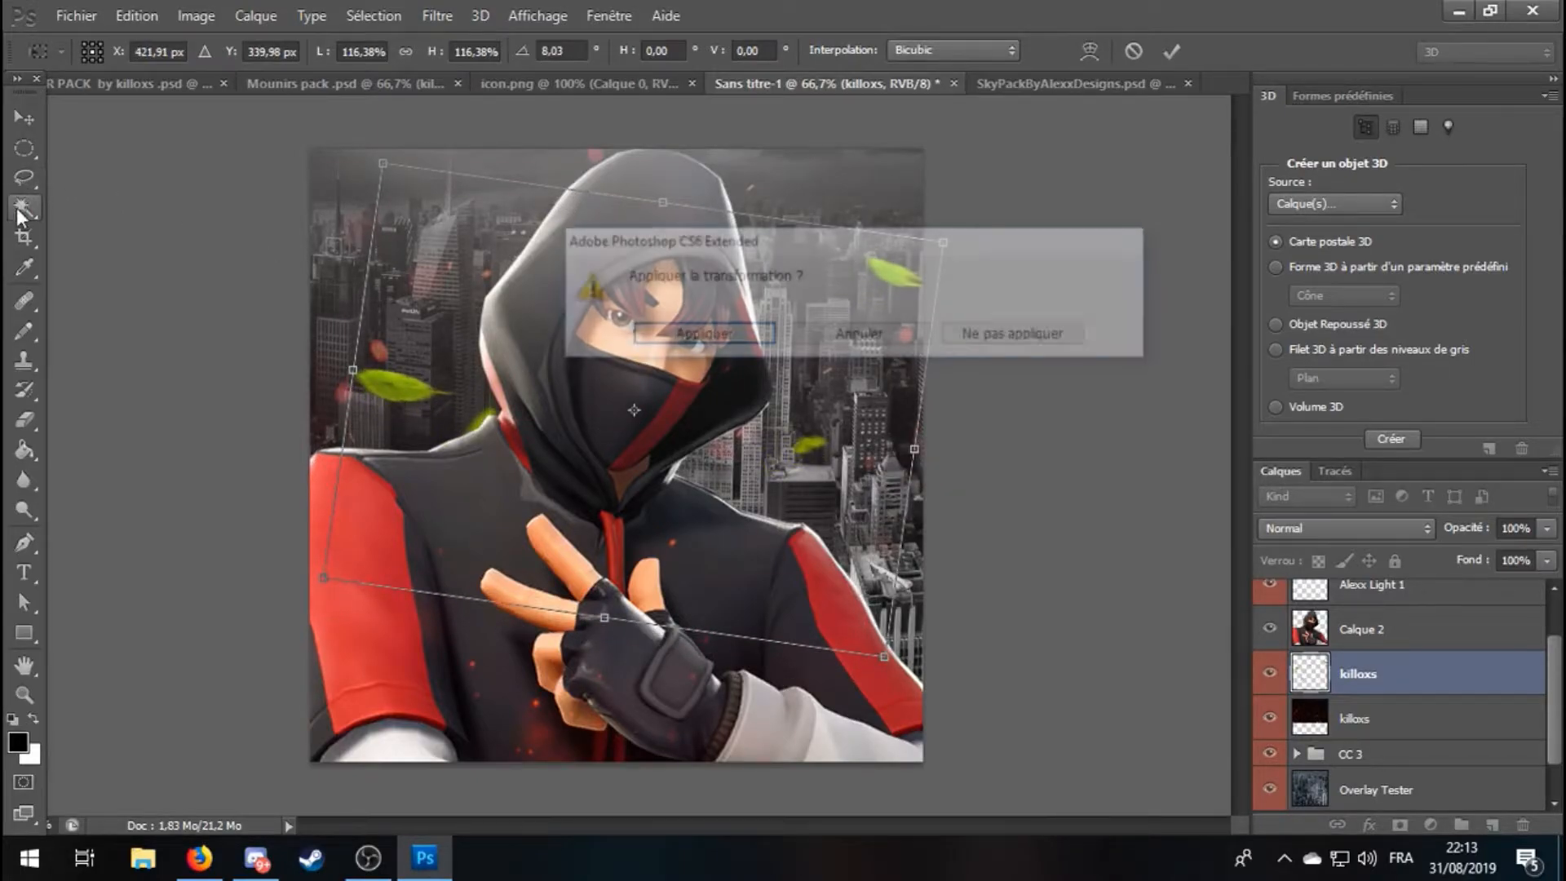
click(699, 335)
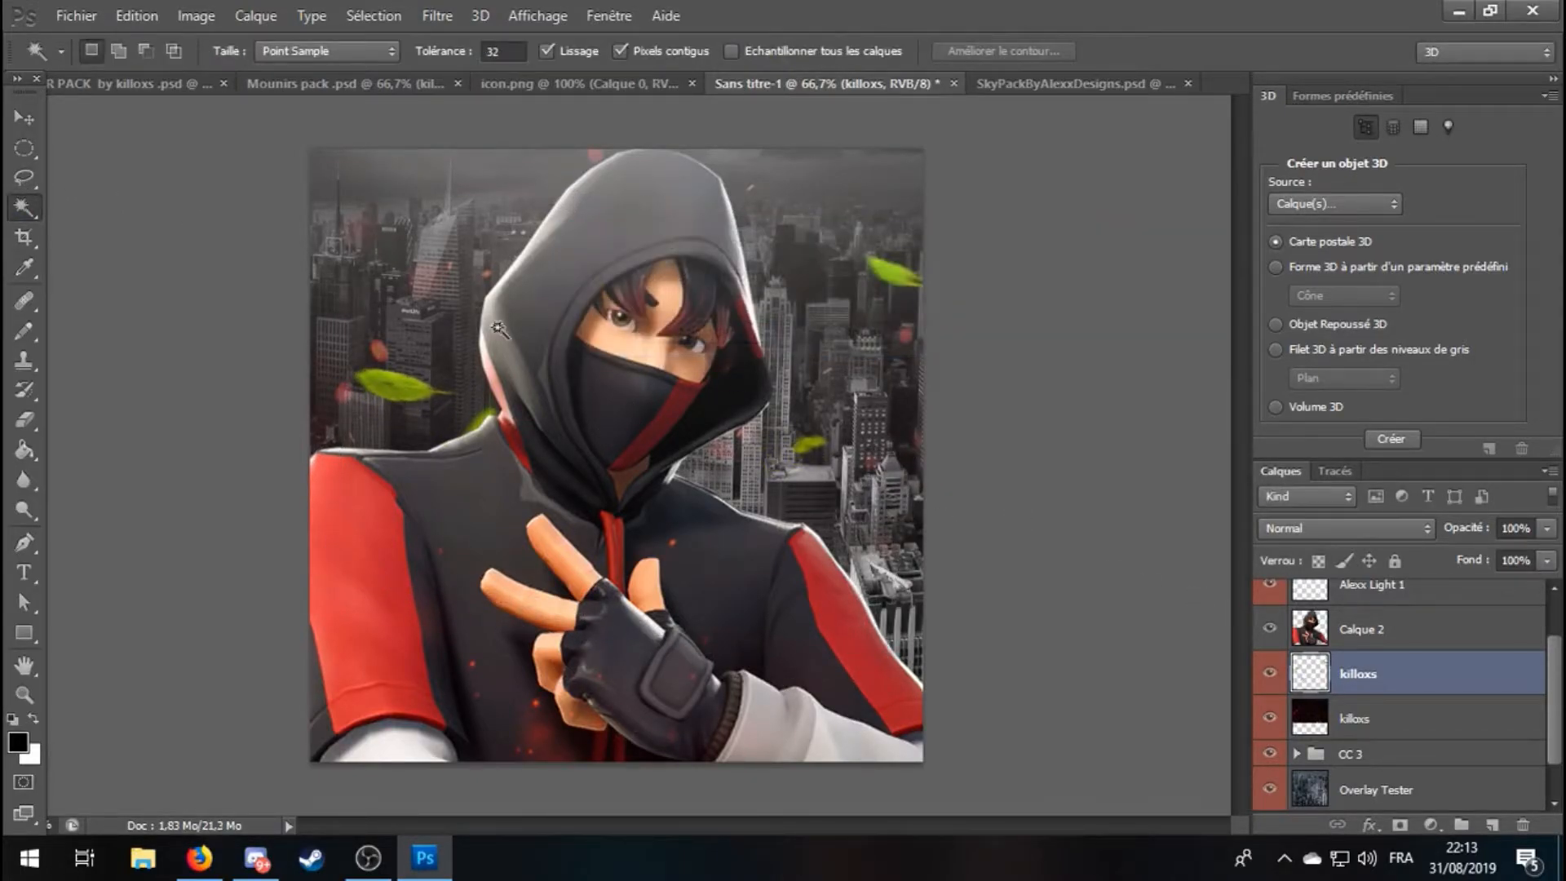
Show Alexx Smoke 4 from the Smoke group of SkyPackByAlexxDesigns.psd and copy it into Sans titre-1 behind the character.
click(1059, 88)
scroll(1343, 722, down, 1)
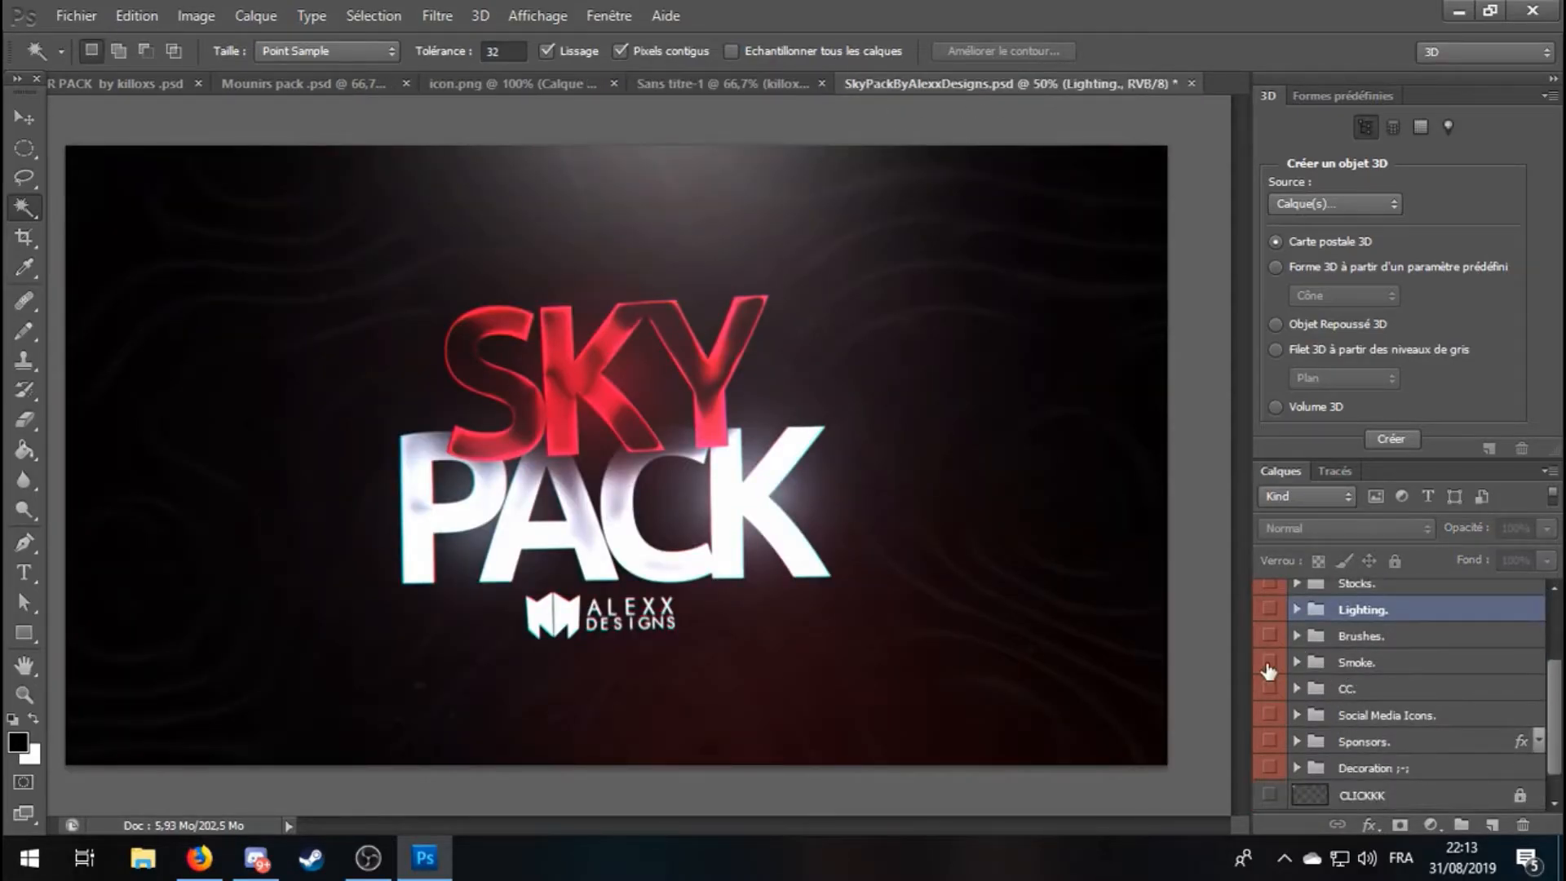
click(1295, 663)
click(1269, 701)
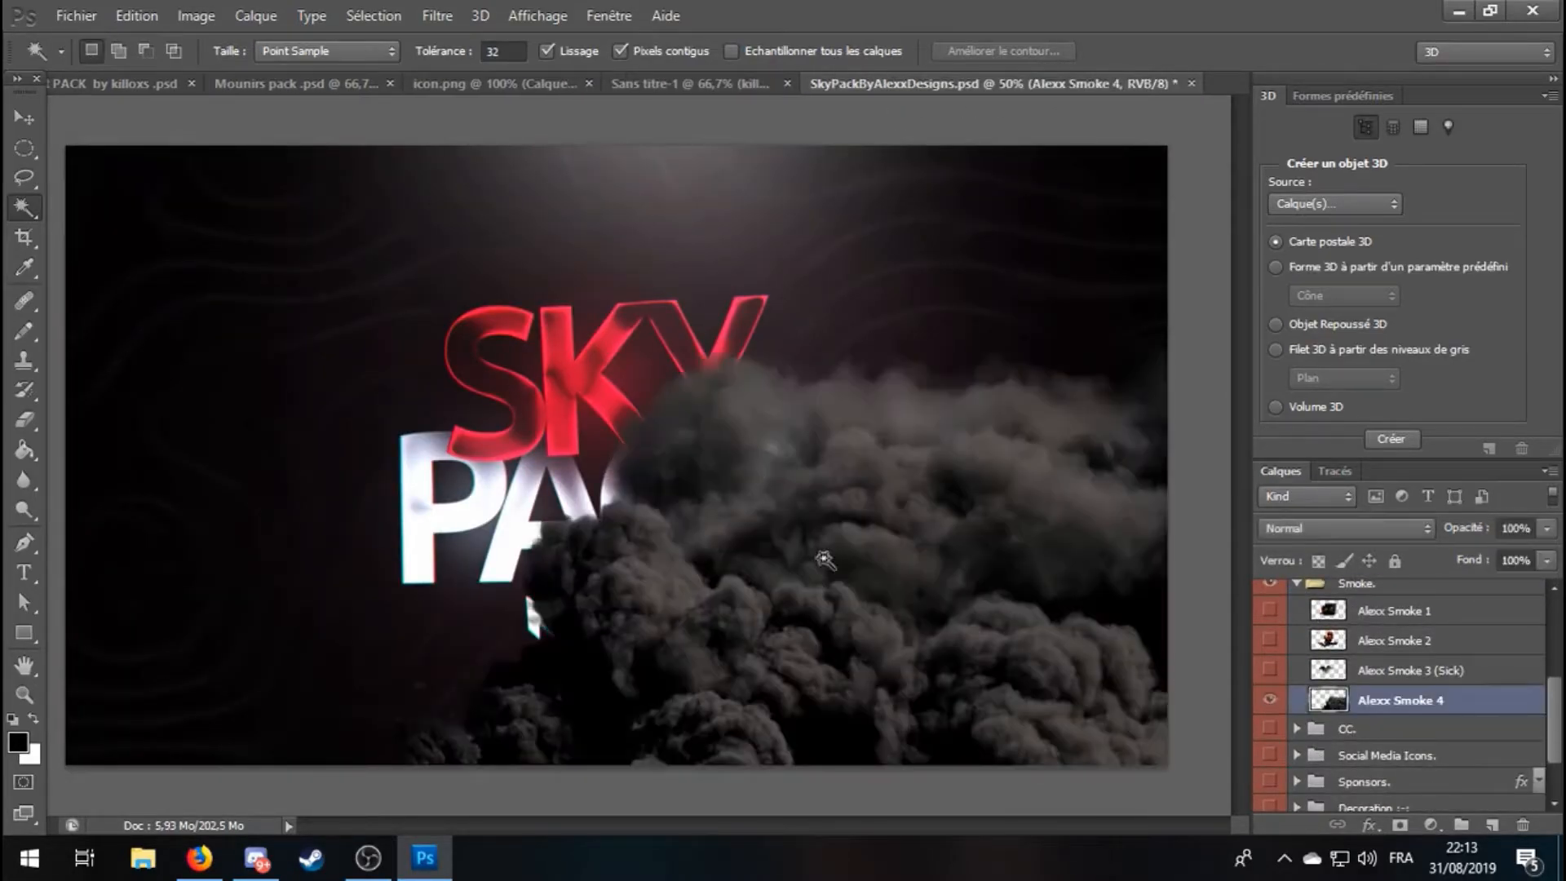
click(22, 119)
drag(531, 610, 651, 626)
drag(793, 613, 700, 650)
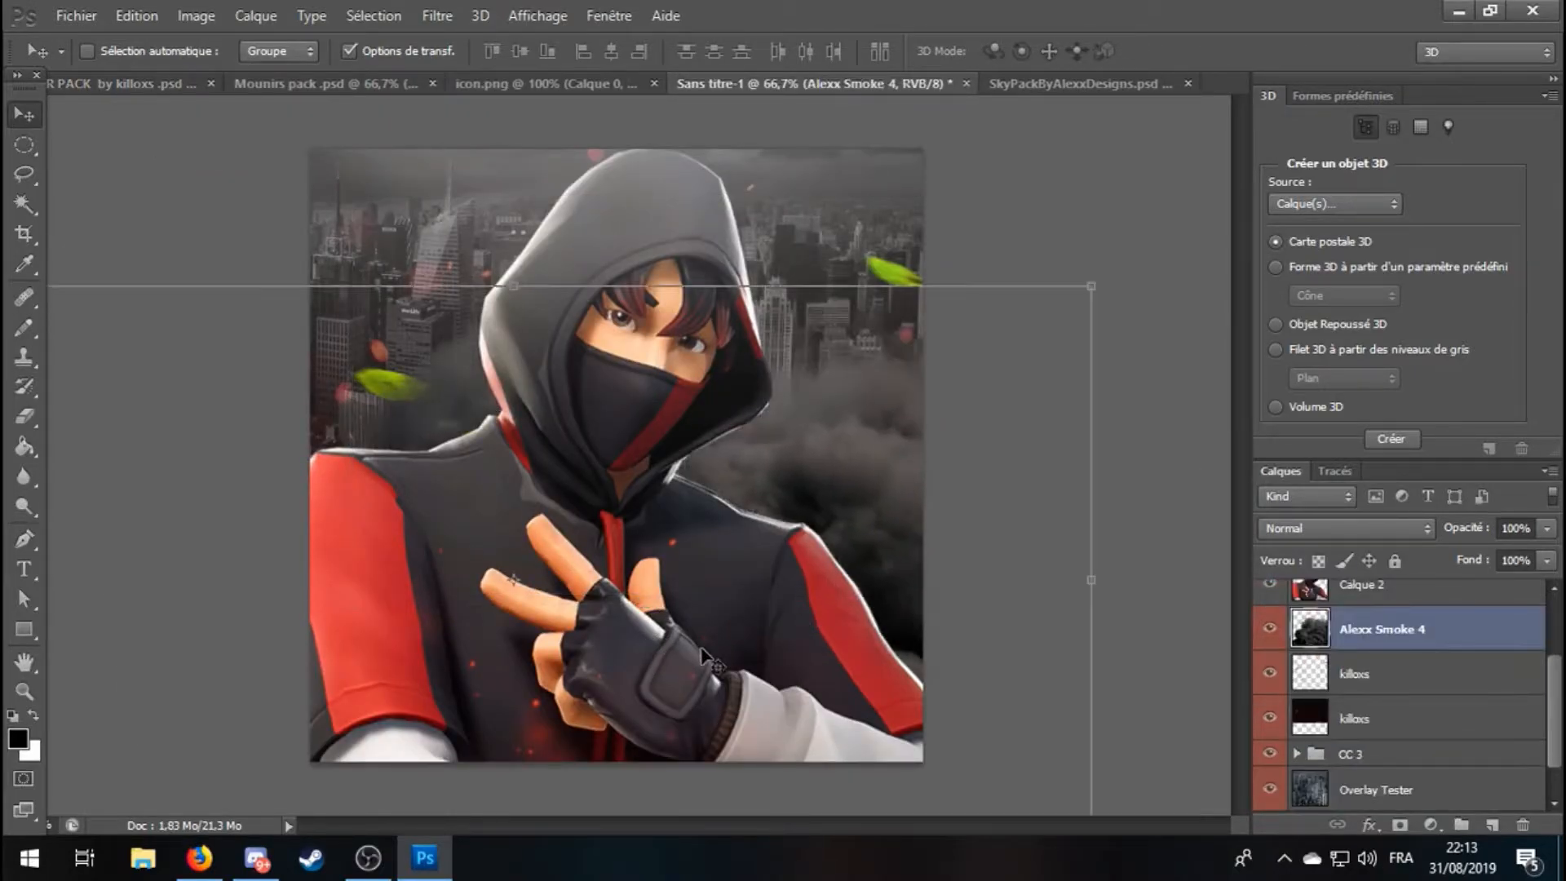
Bring the Alexx Smoke 4 layer to the front of the layer stack and lower the smoke over the bottom part of the canvas.
drag(1427, 631, 1370, 618)
drag(784, 722, 668, 869)
key(ctrl+z)
drag(731, 717, 693, 818)
key(ctrl+z)
drag(739, 664, 702, 771)
drag(758, 611, 744, 694)
Set the Alexx Smoke 4 layer's opacity to 39% and shift the smoke slightly up and left to the character's shoulders.
right_click(1358, 610)
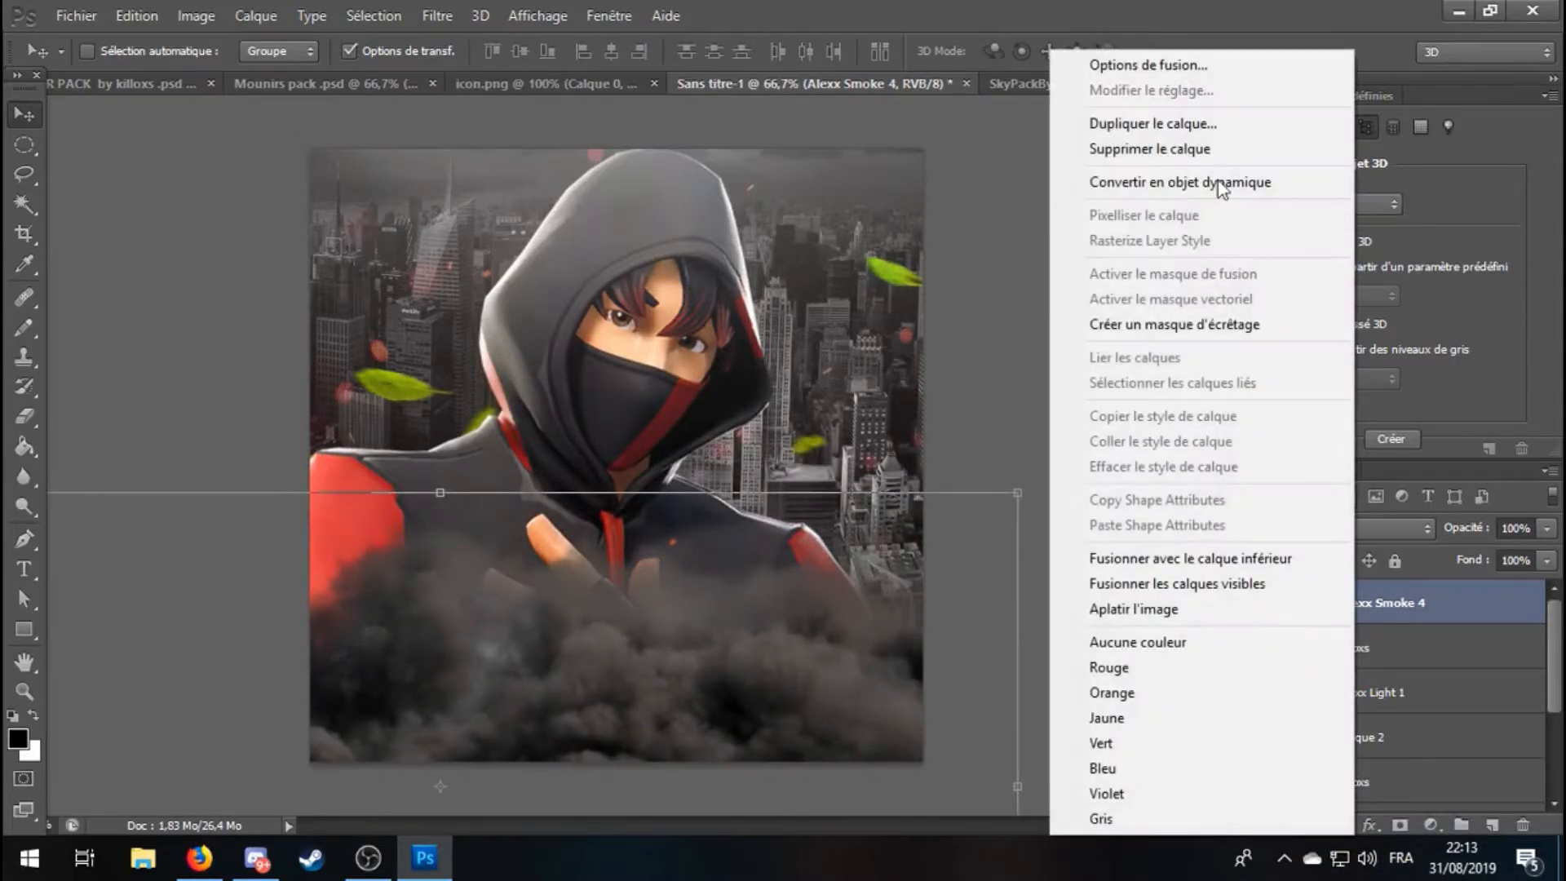
click(1158, 54)
drag(1276, 319, 1215, 326)
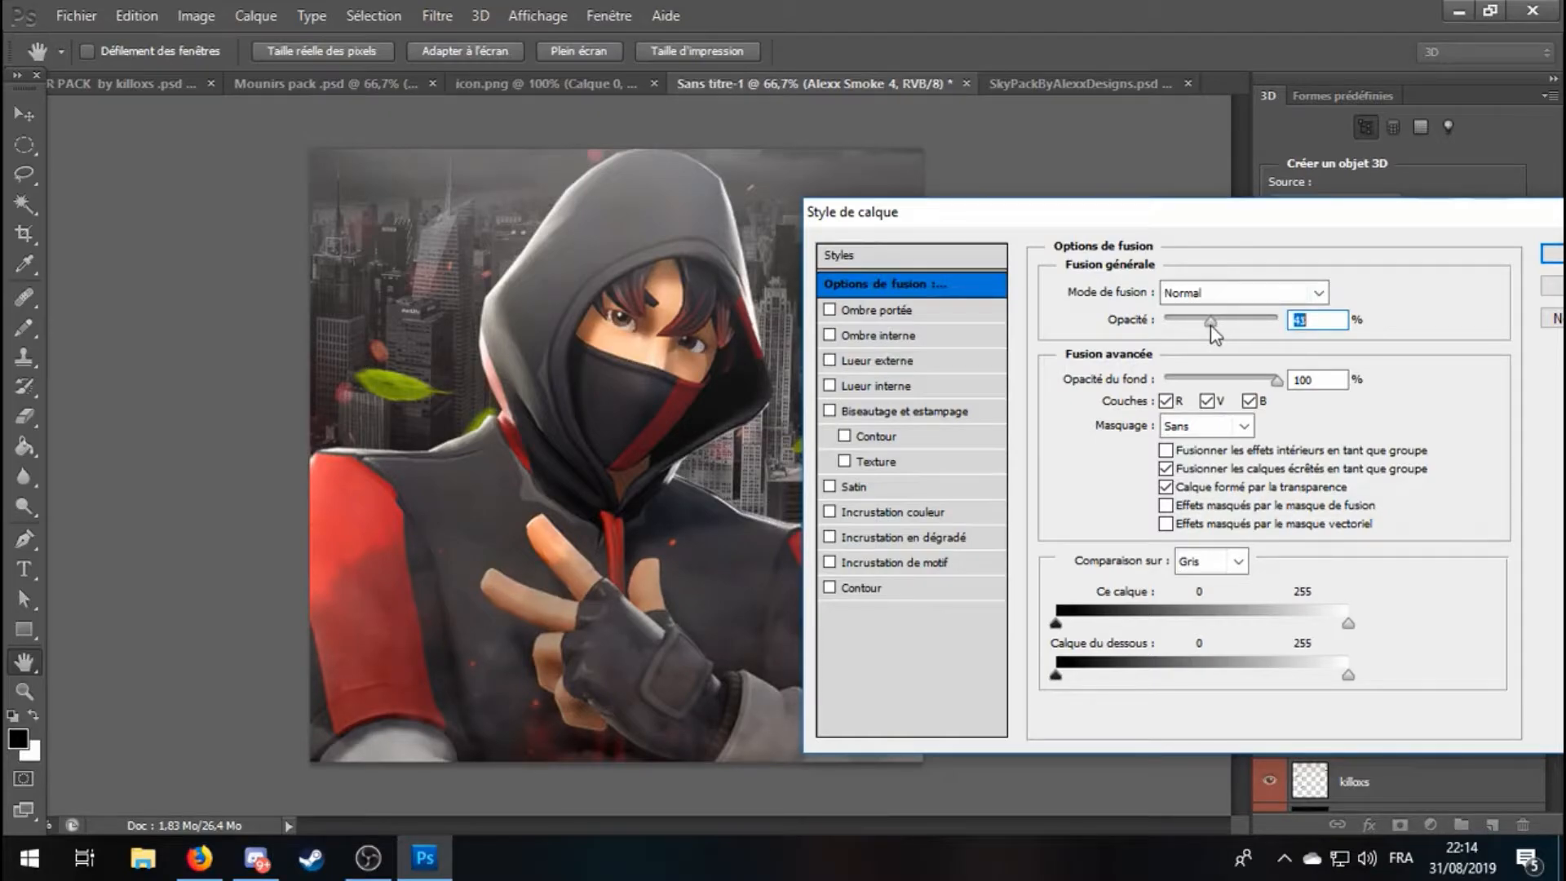
click(1551, 255)
drag(318, 577, 280, 538)
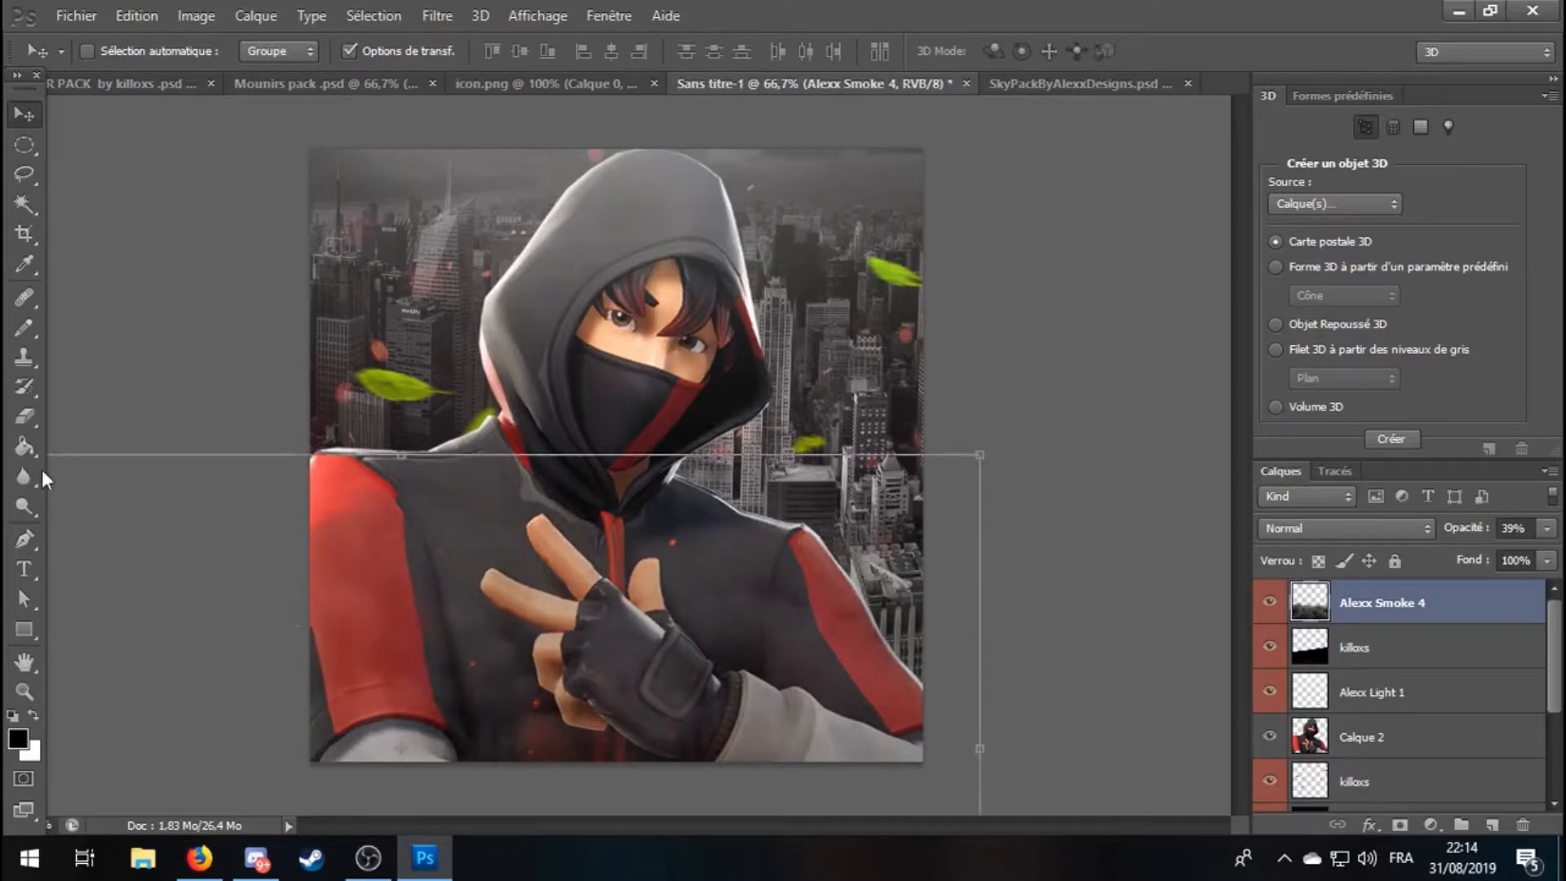
click(25, 207)
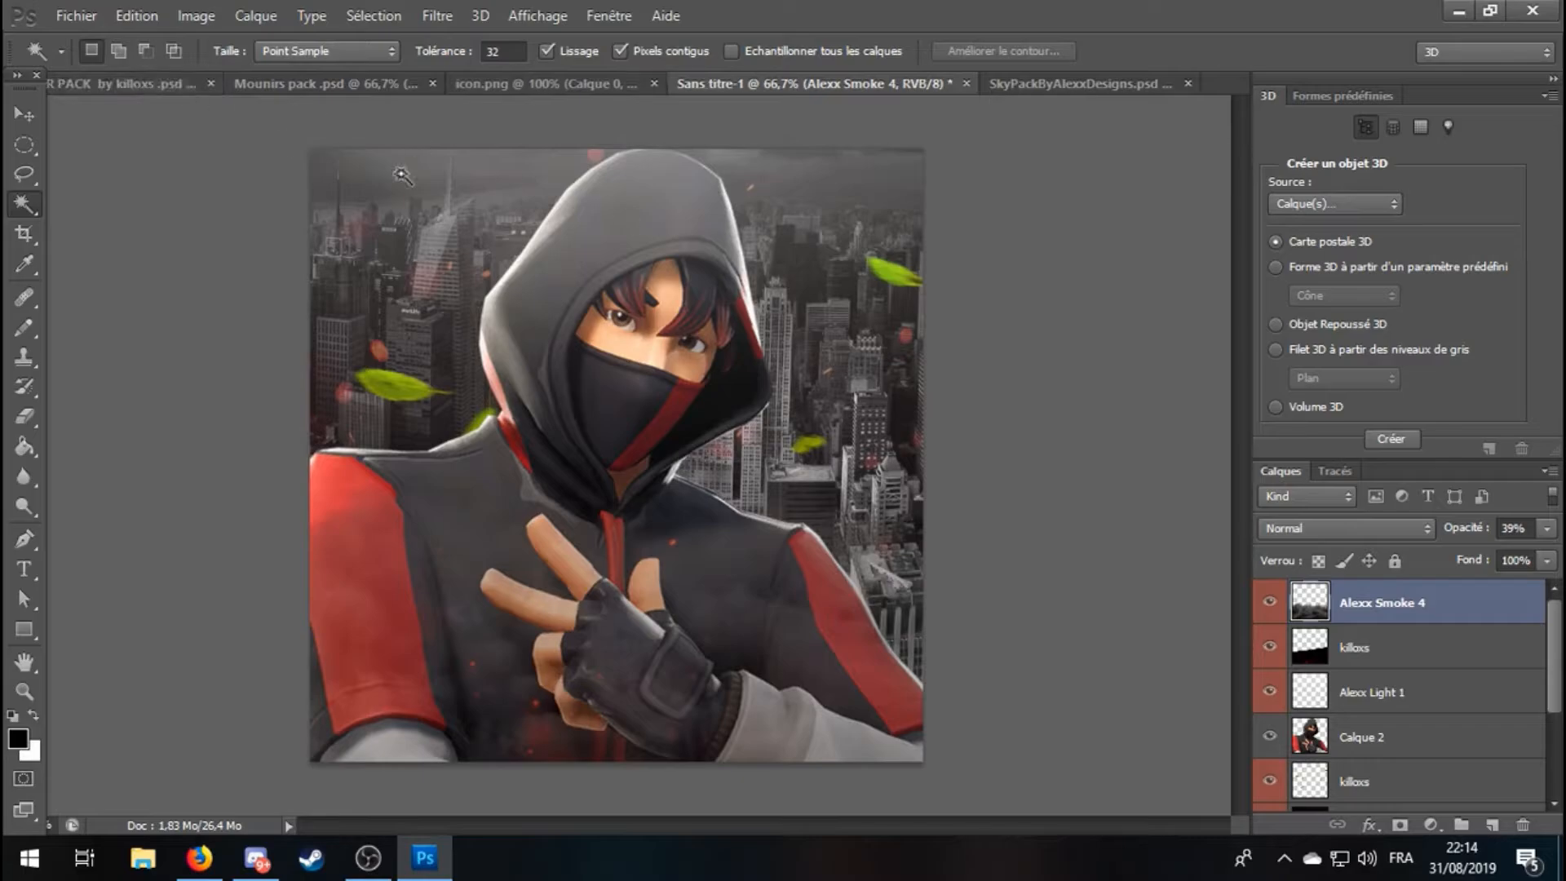
Switch to the killer pack, then hide and collapse its particles group.
click(110, 85)
scroll(1304, 701, down, 3)
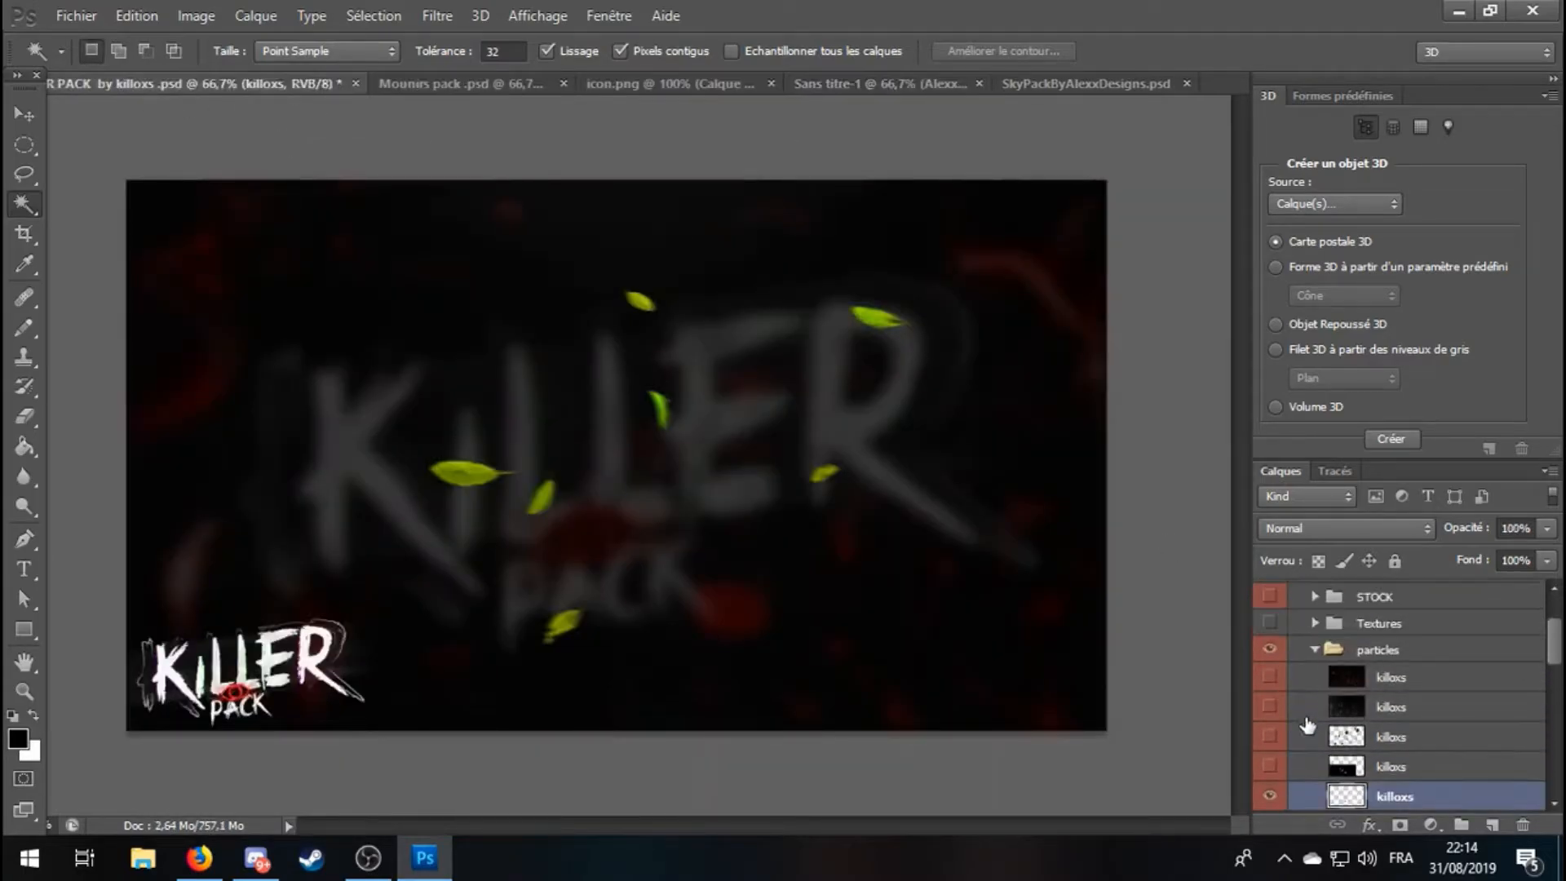
click(1269, 649)
click(1308, 649)
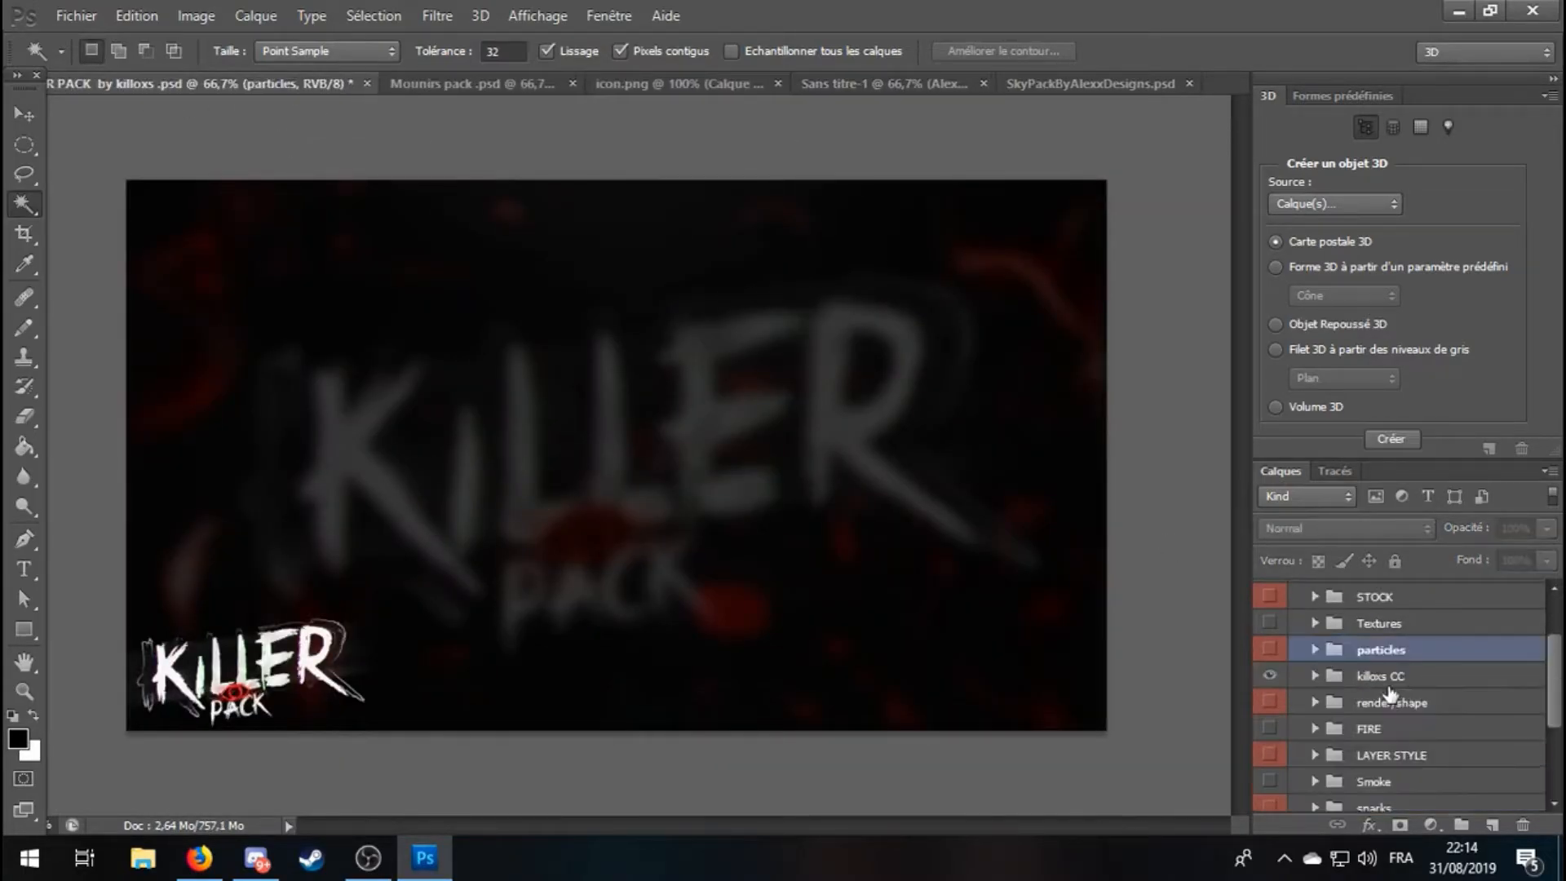
scroll(1406, 717, down, 4)
scroll(1387, 698, down, 1)
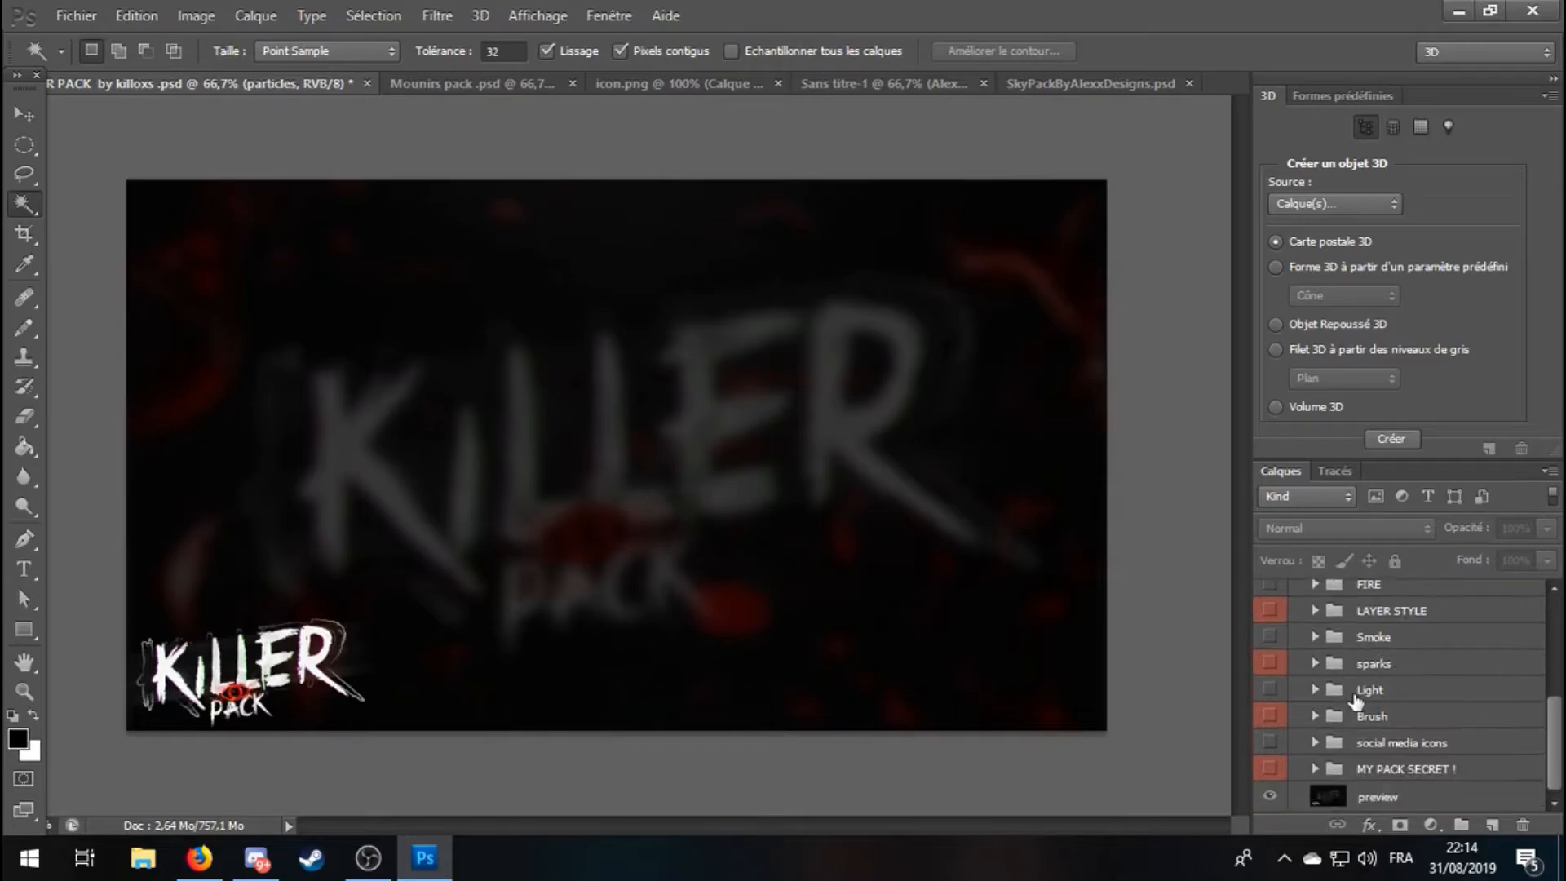
Expand the killer pack's Smoke group and preview its first two layers.
click(1314, 637)
click(1270, 664)
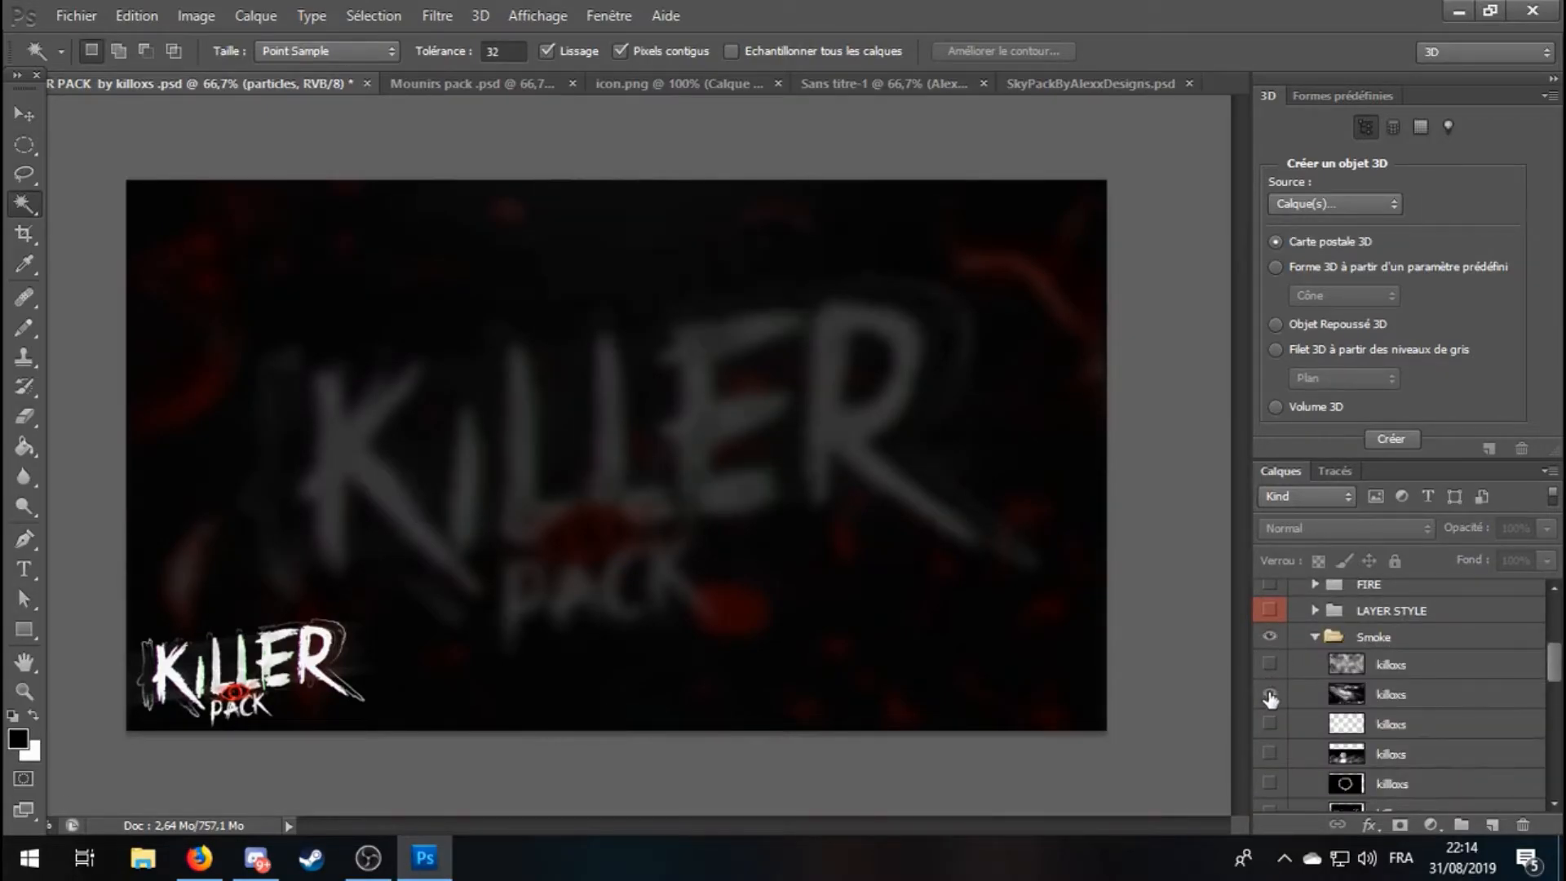
click(1269, 694)
click(1269, 694)
Show the first Smoke layer, copy it over the canvas of Sans titre-1, and place it directly below Calque 2.
click(1269, 663)
click(1370, 664)
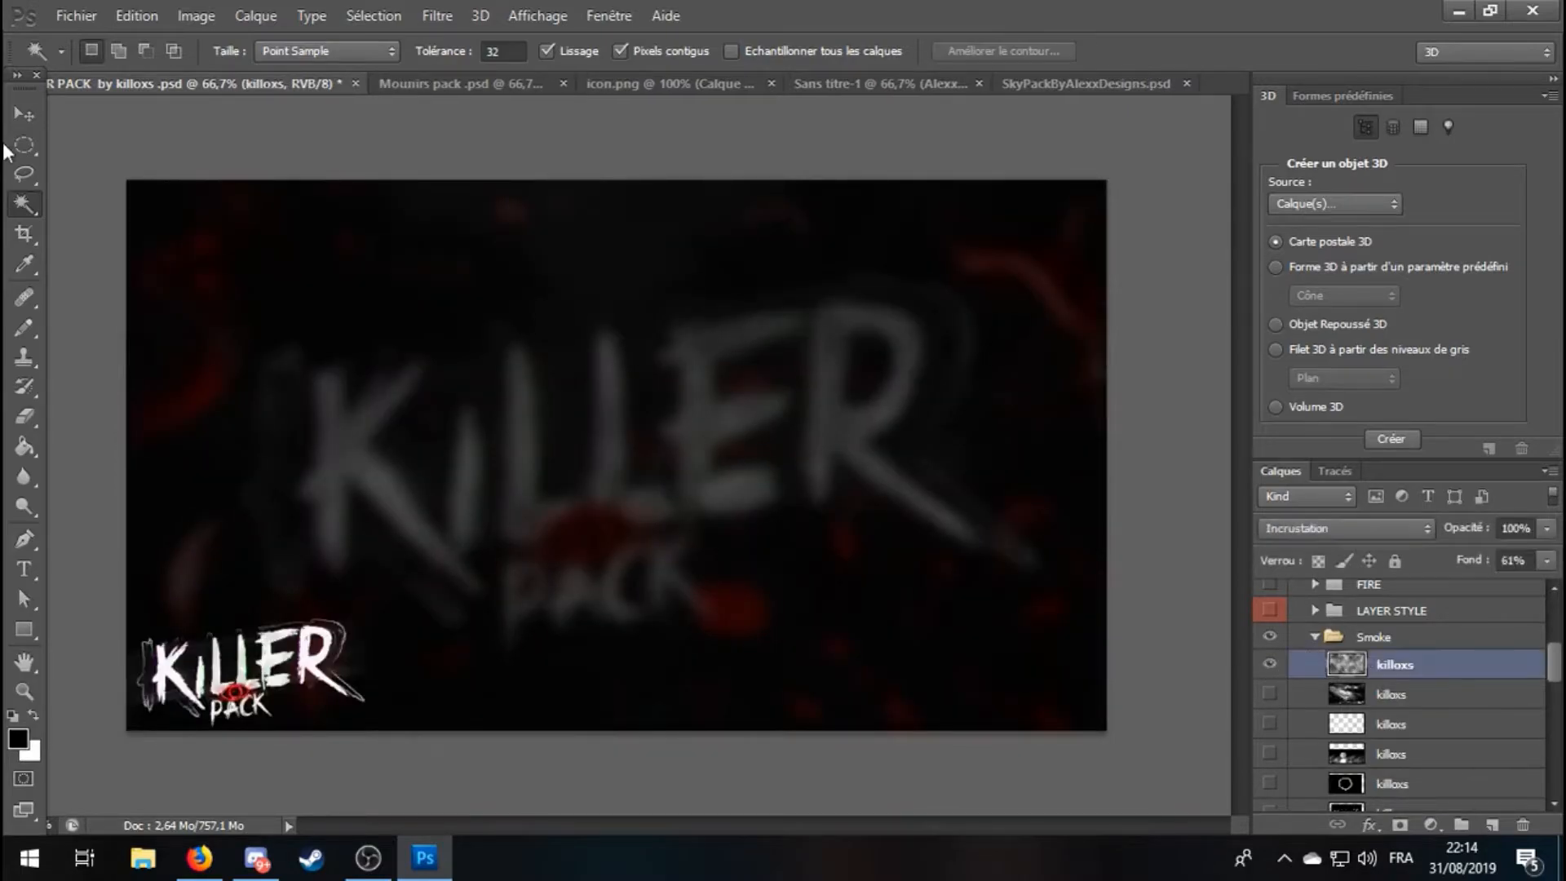
key(v)
drag(487, 456, 408, 444)
drag(492, 401, 493, 371)
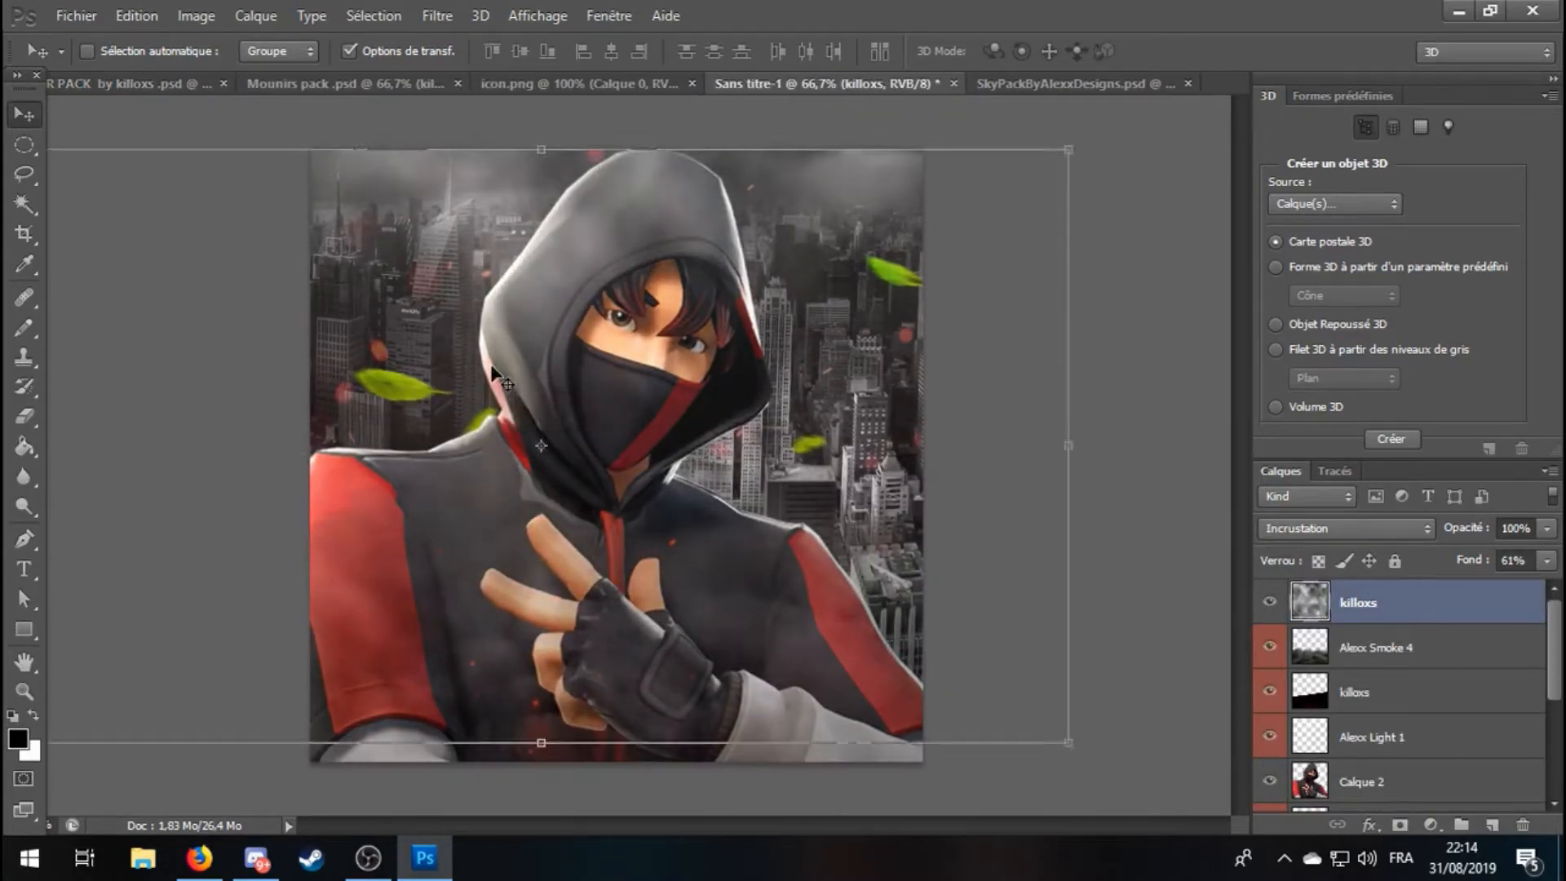
drag(1367, 599, 1365, 791)
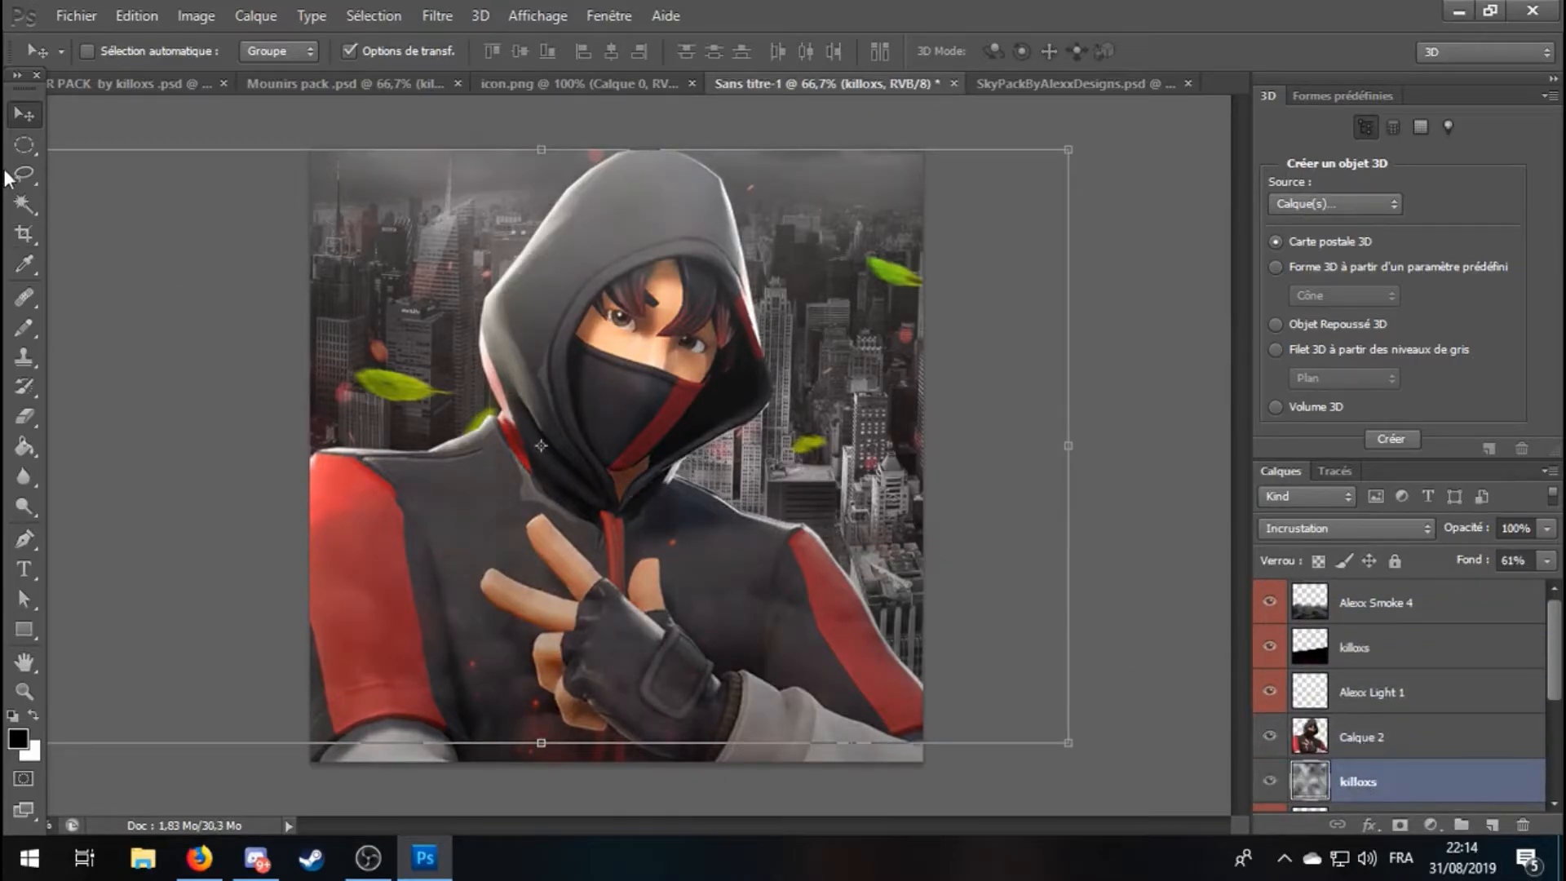
Switch to the SkyPackByAlexxDesigns document, then hide the Alexx Smoke 4 layer and its Smoke group and collapse the group.
click(23, 204)
click(1030, 86)
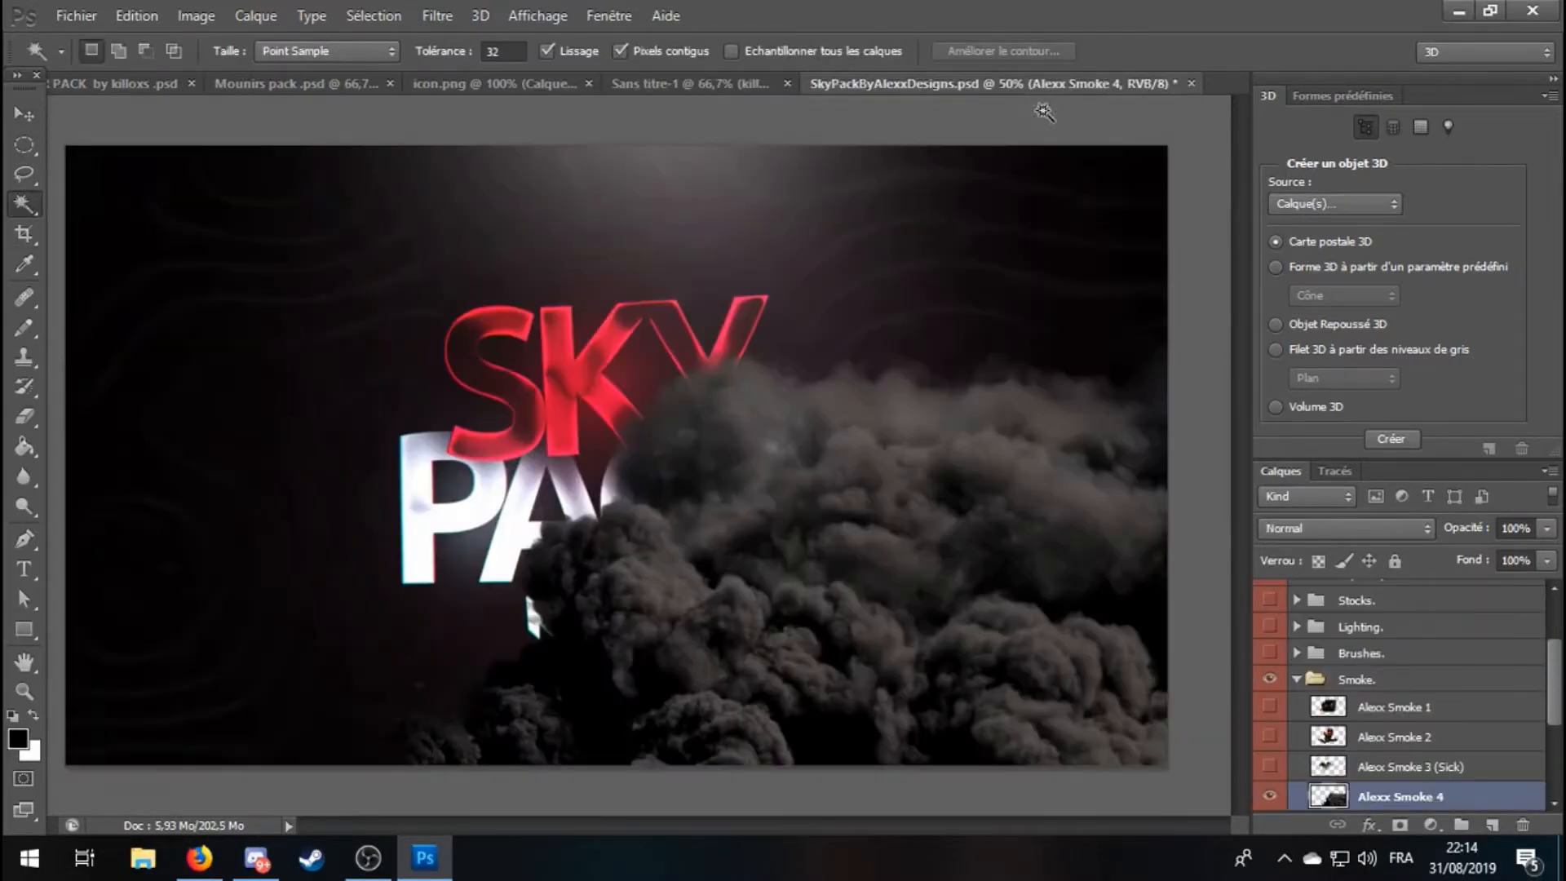
drag(1272, 796, 1266, 671)
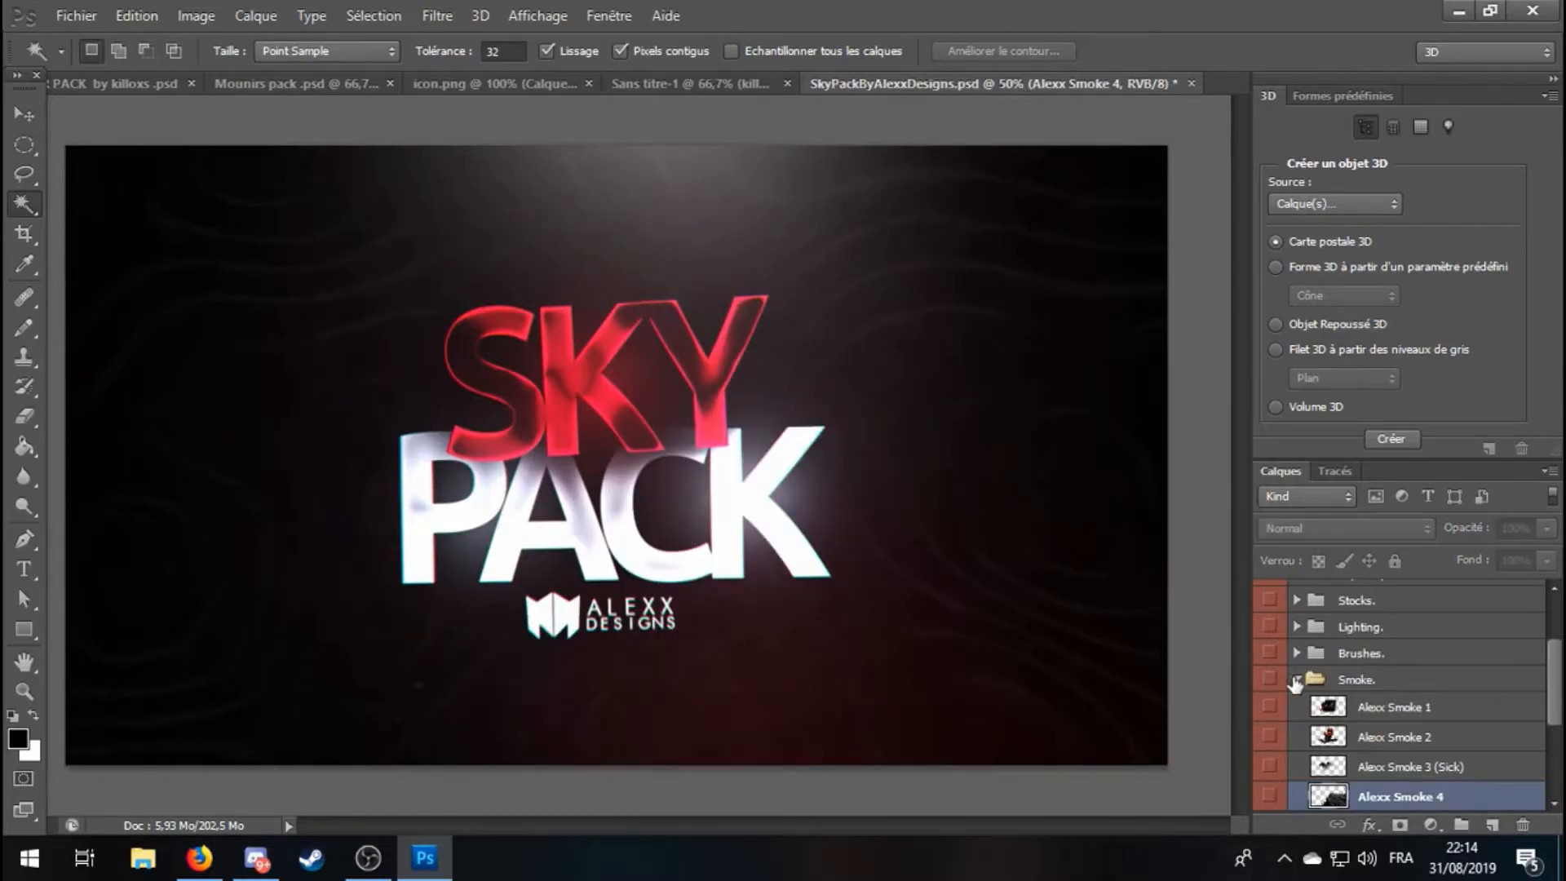
click(1295, 681)
scroll(1395, 706, down, 2)
scroll(1333, 665, up, 2)
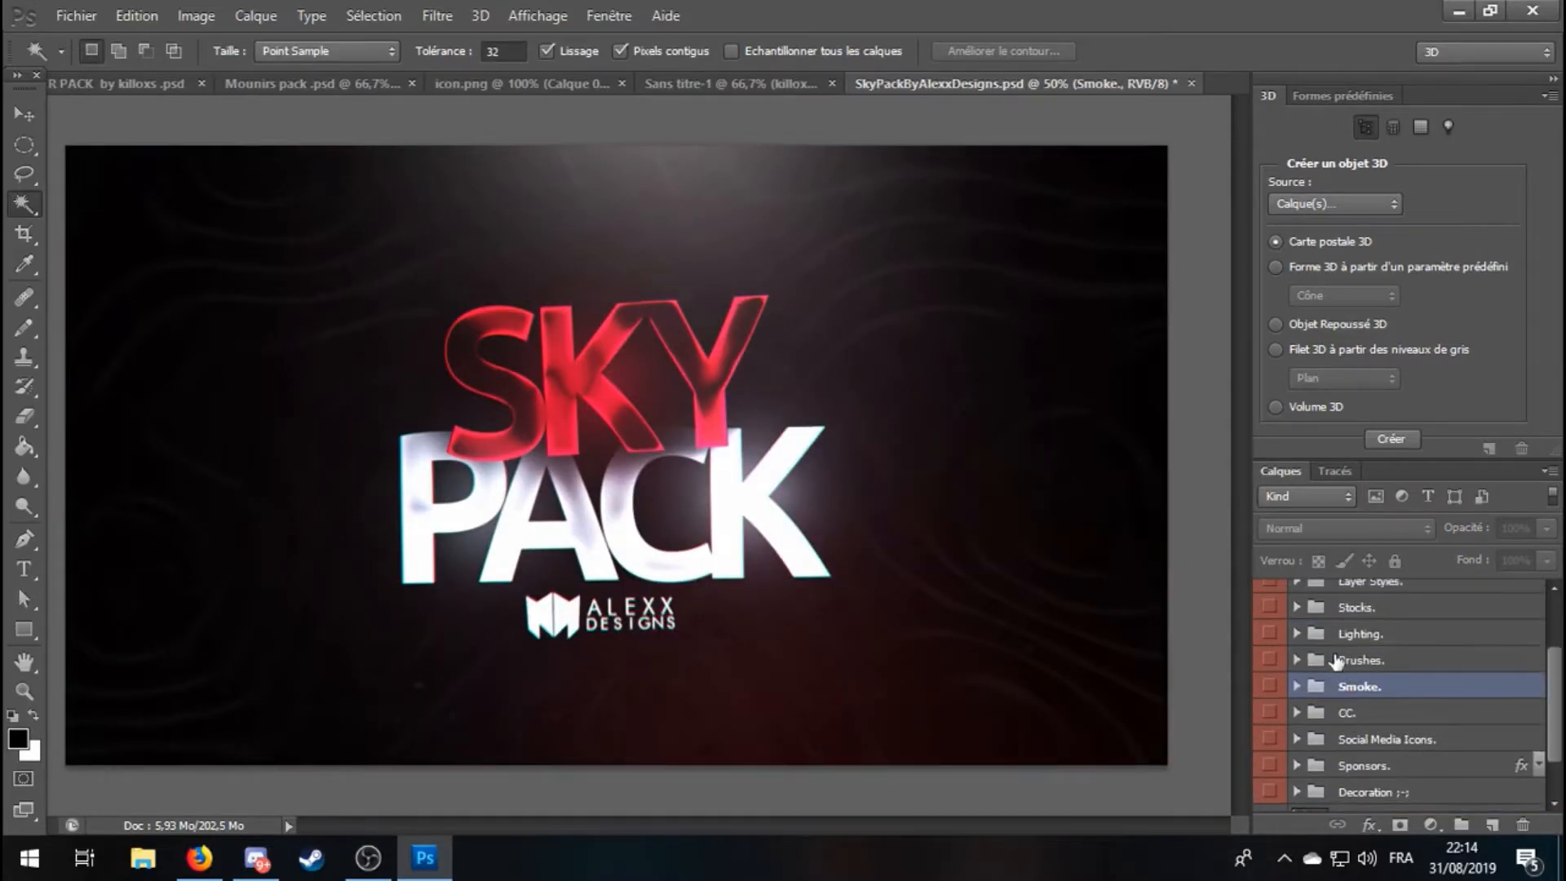
Show the Lighting group's Alexx Light 1 layer, copy it over the canvas of Sans titre-1, and place it directly above the existing Alexx Light 1.
click(1297, 634)
click(1269, 632)
click(1386, 660)
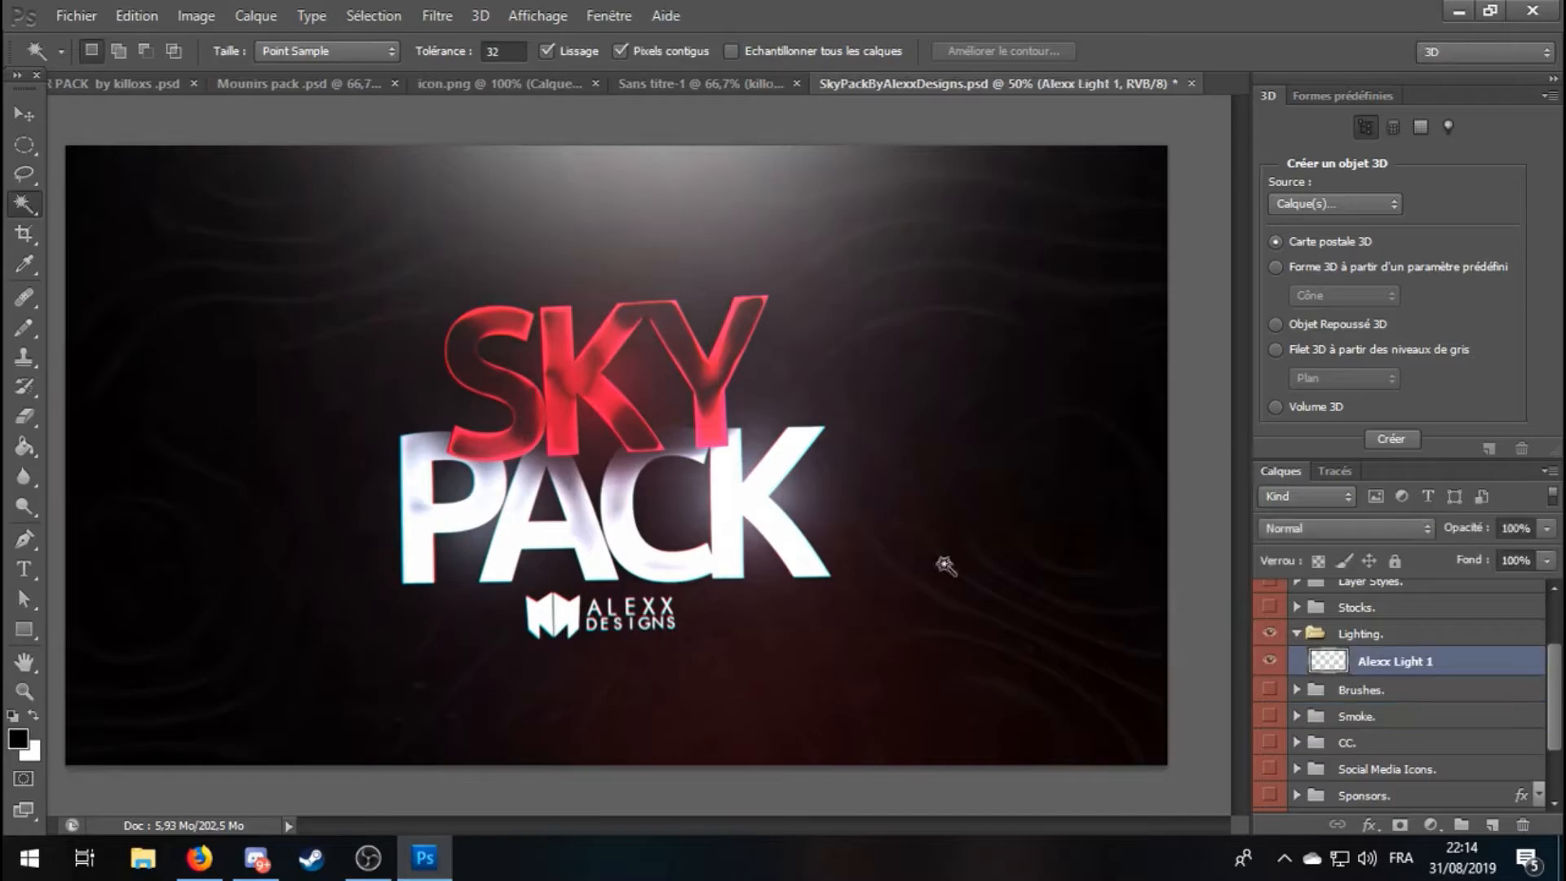
click(24, 114)
drag(717, 367, 581, 471)
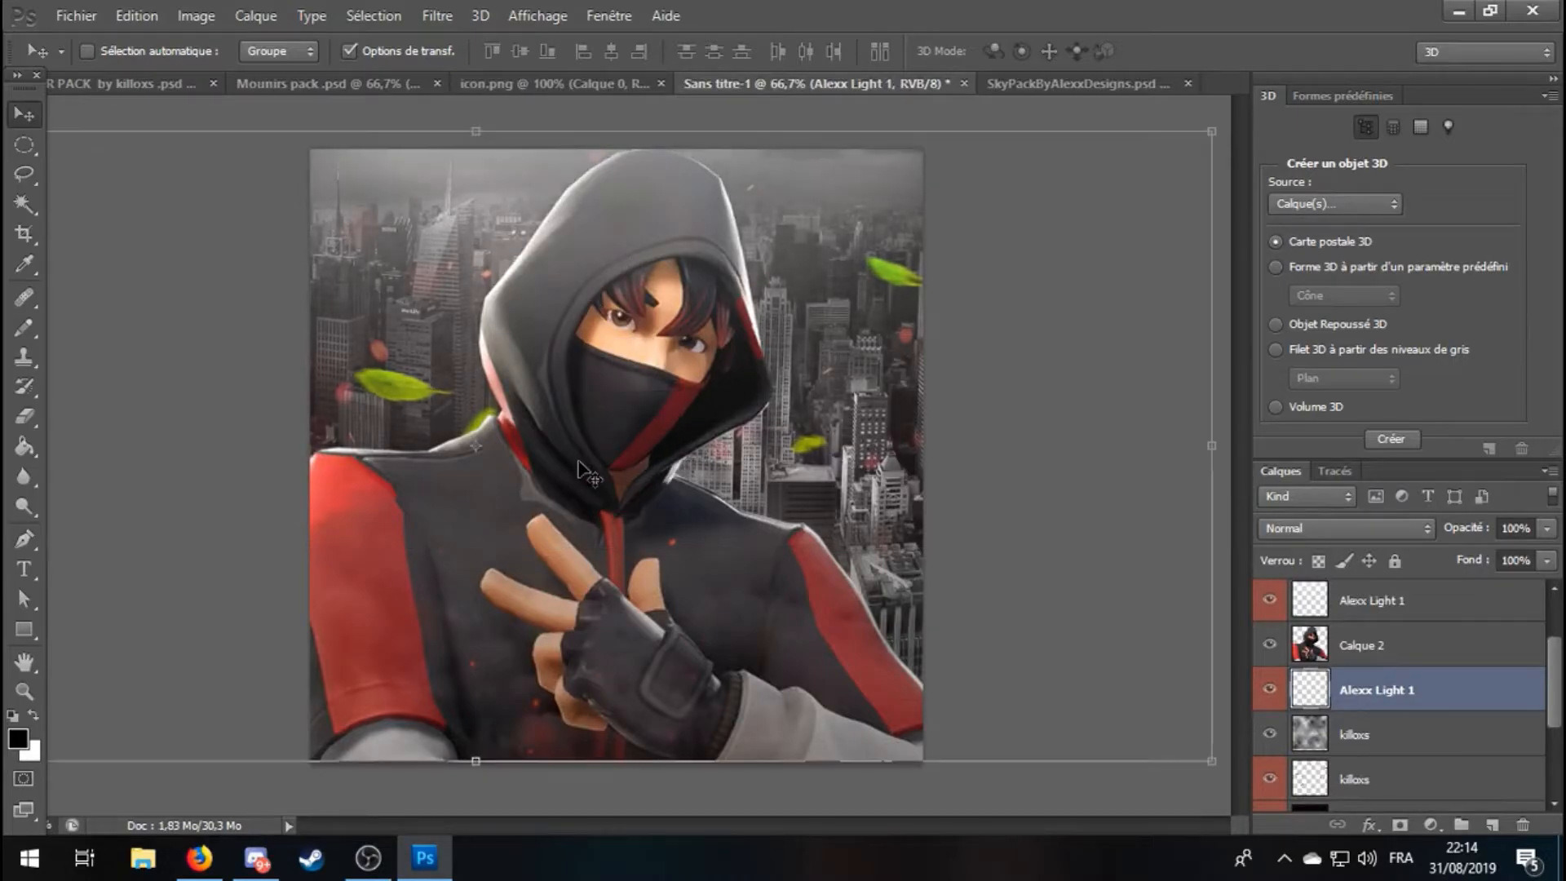
drag(1382, 697, 1406, 600)
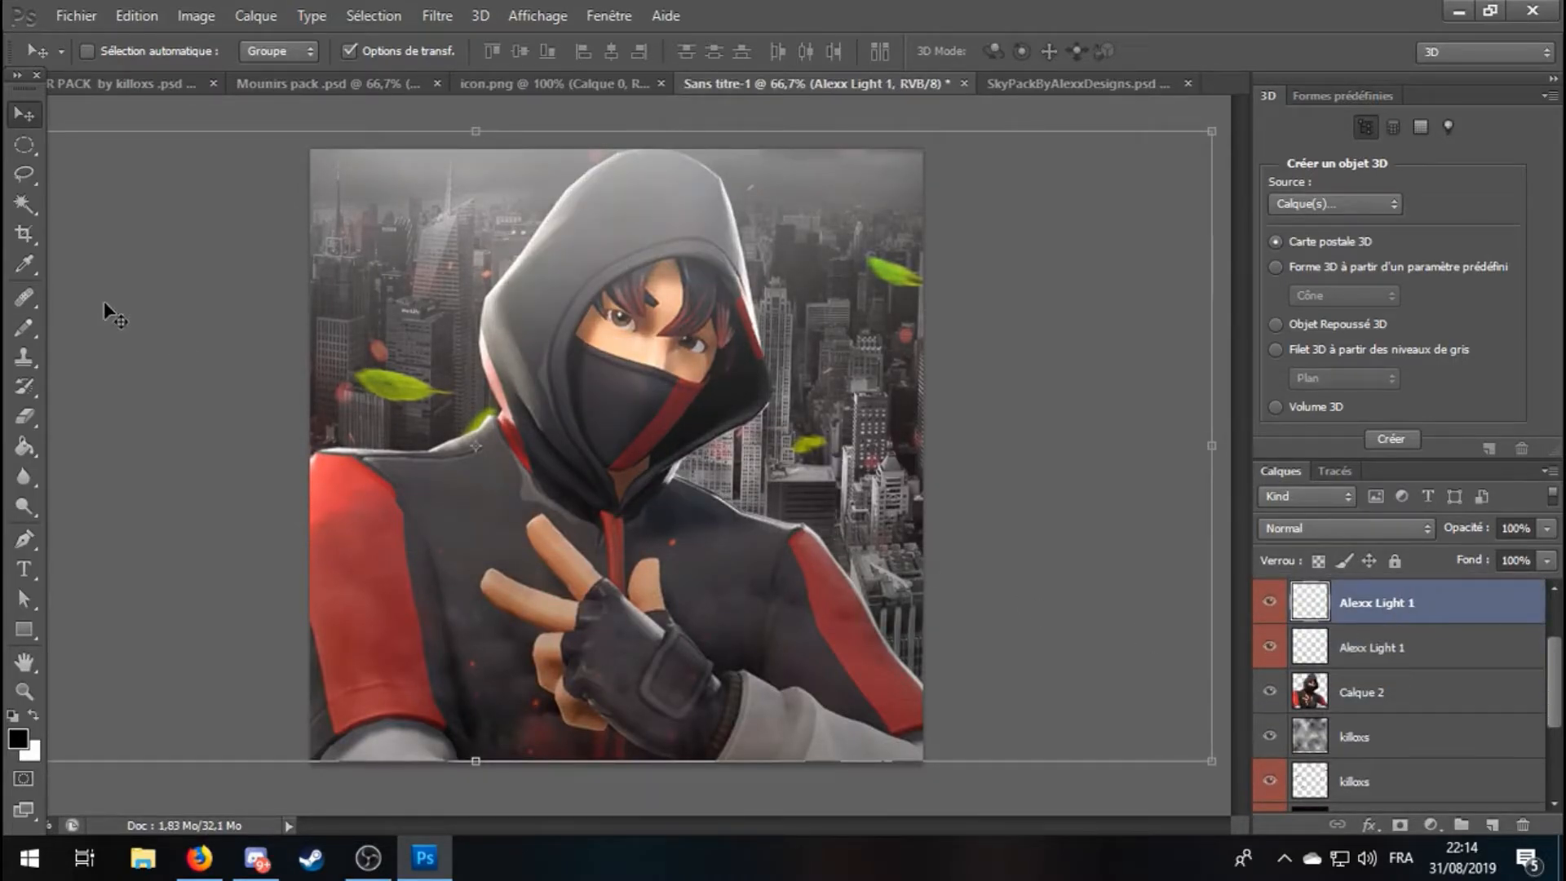
click(15, 205)
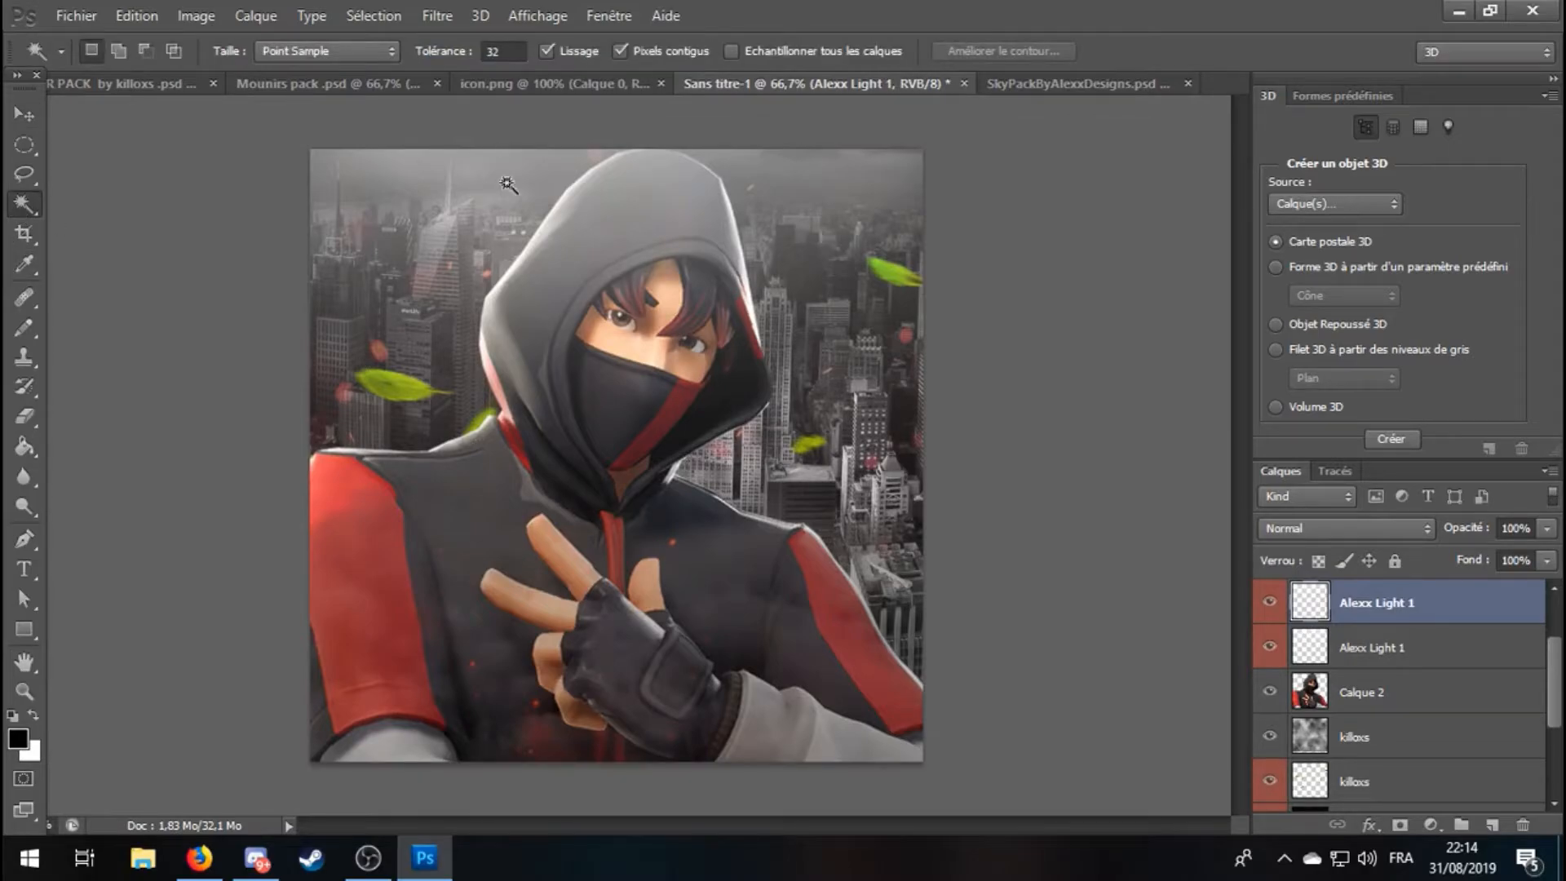
Switch to the killer pack and preview its LAYER STYLE group, then hide and collapse that group.
click(84, 80)
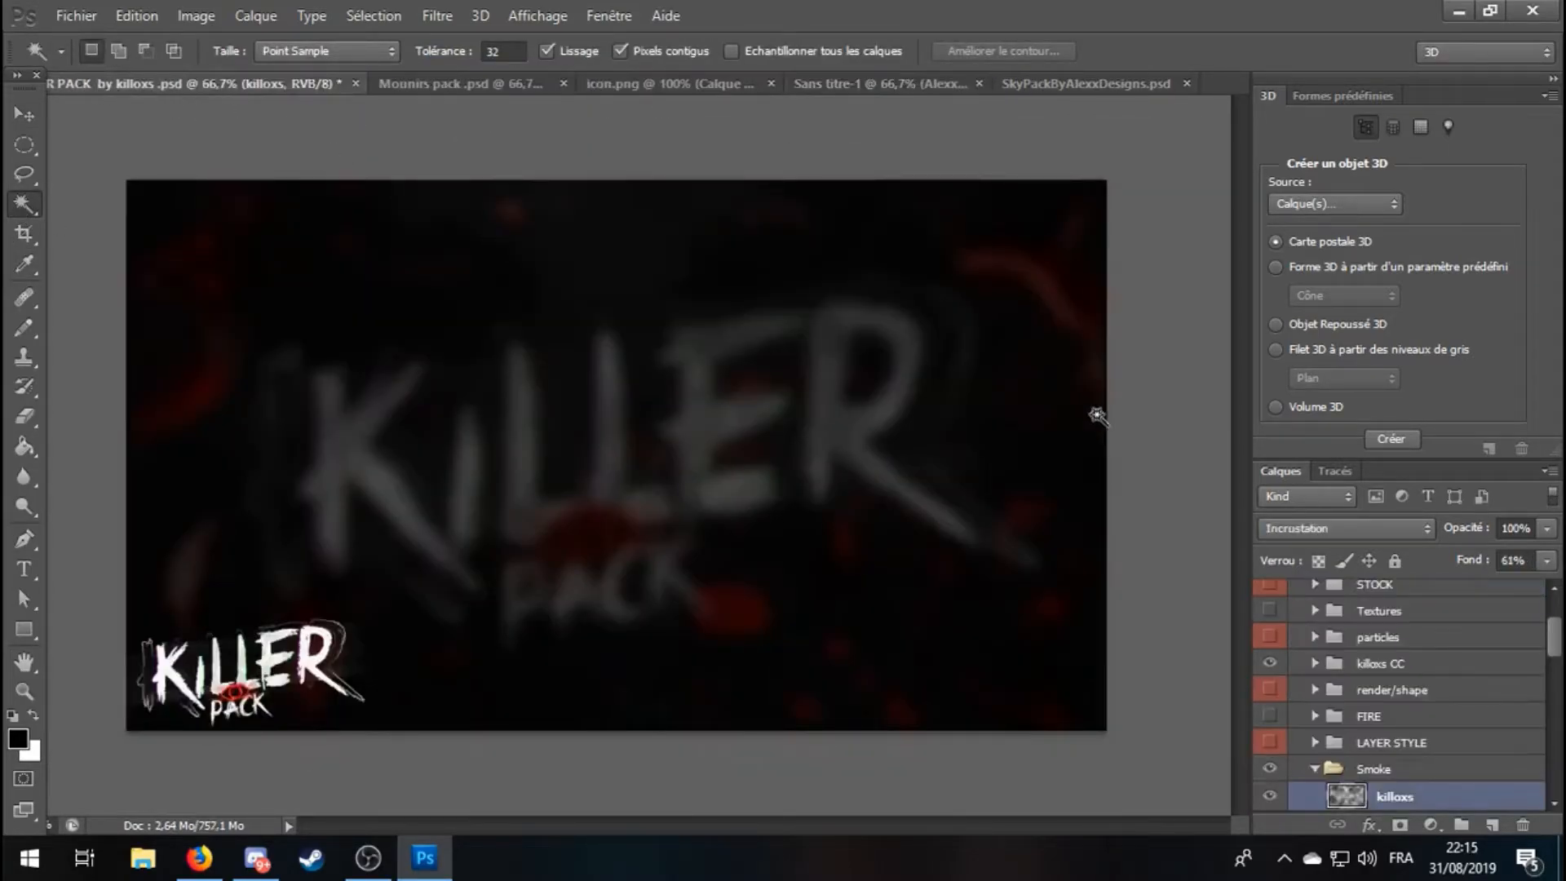
scroll(1327, 734, up, 3)
scroll(1321, 750, down, 3)
click(1315, 742)
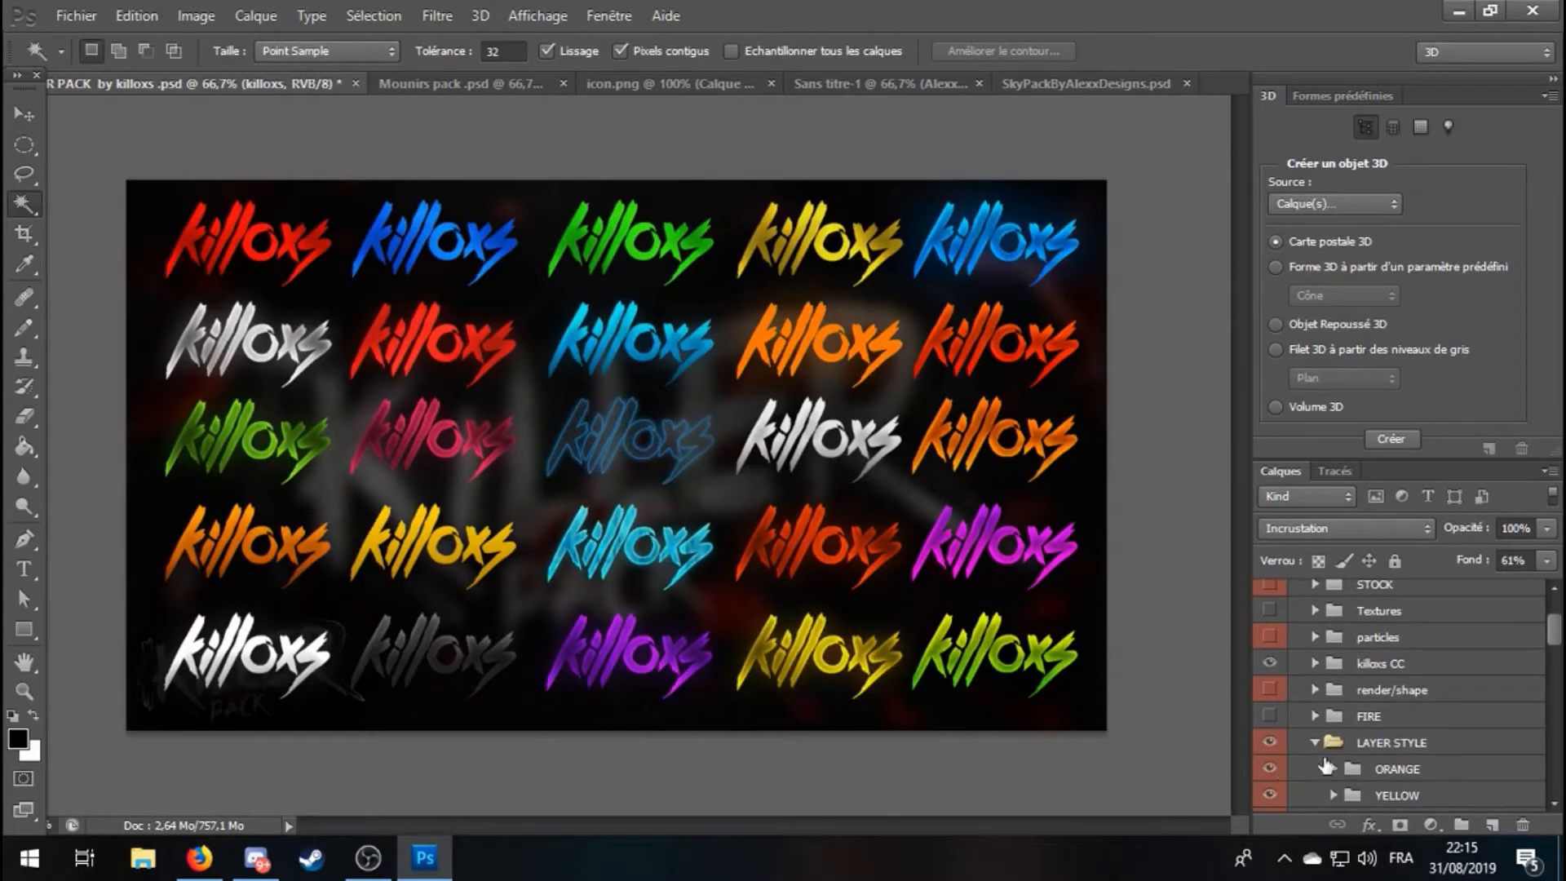
click(1269, 743)
click(1315, 742)
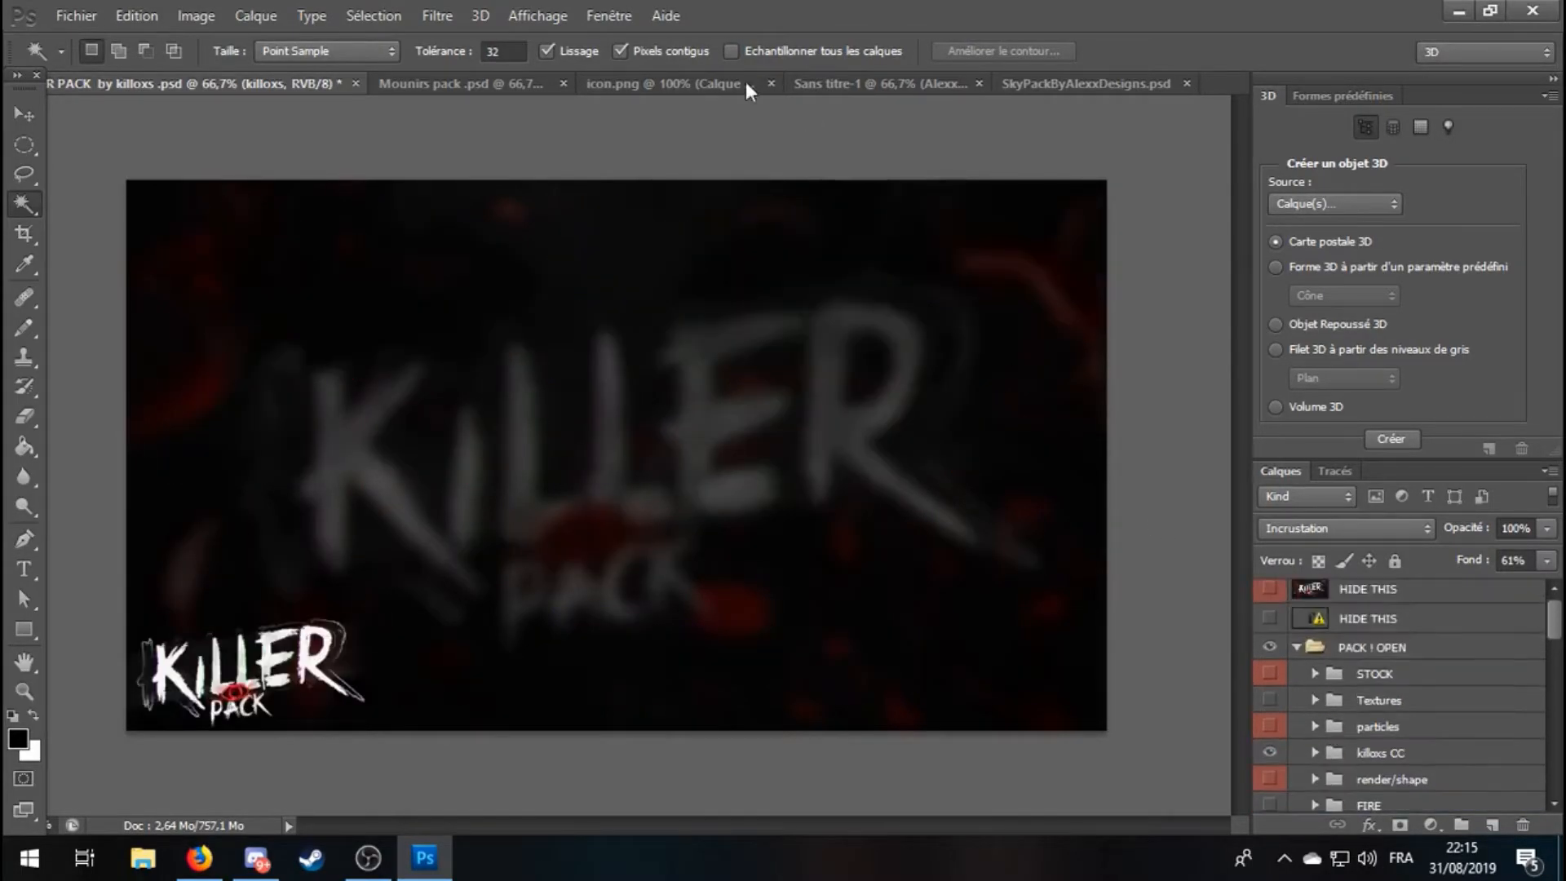
Switch to the Mounirs pack, then hide and collapse its particles group.
click(462, 81)
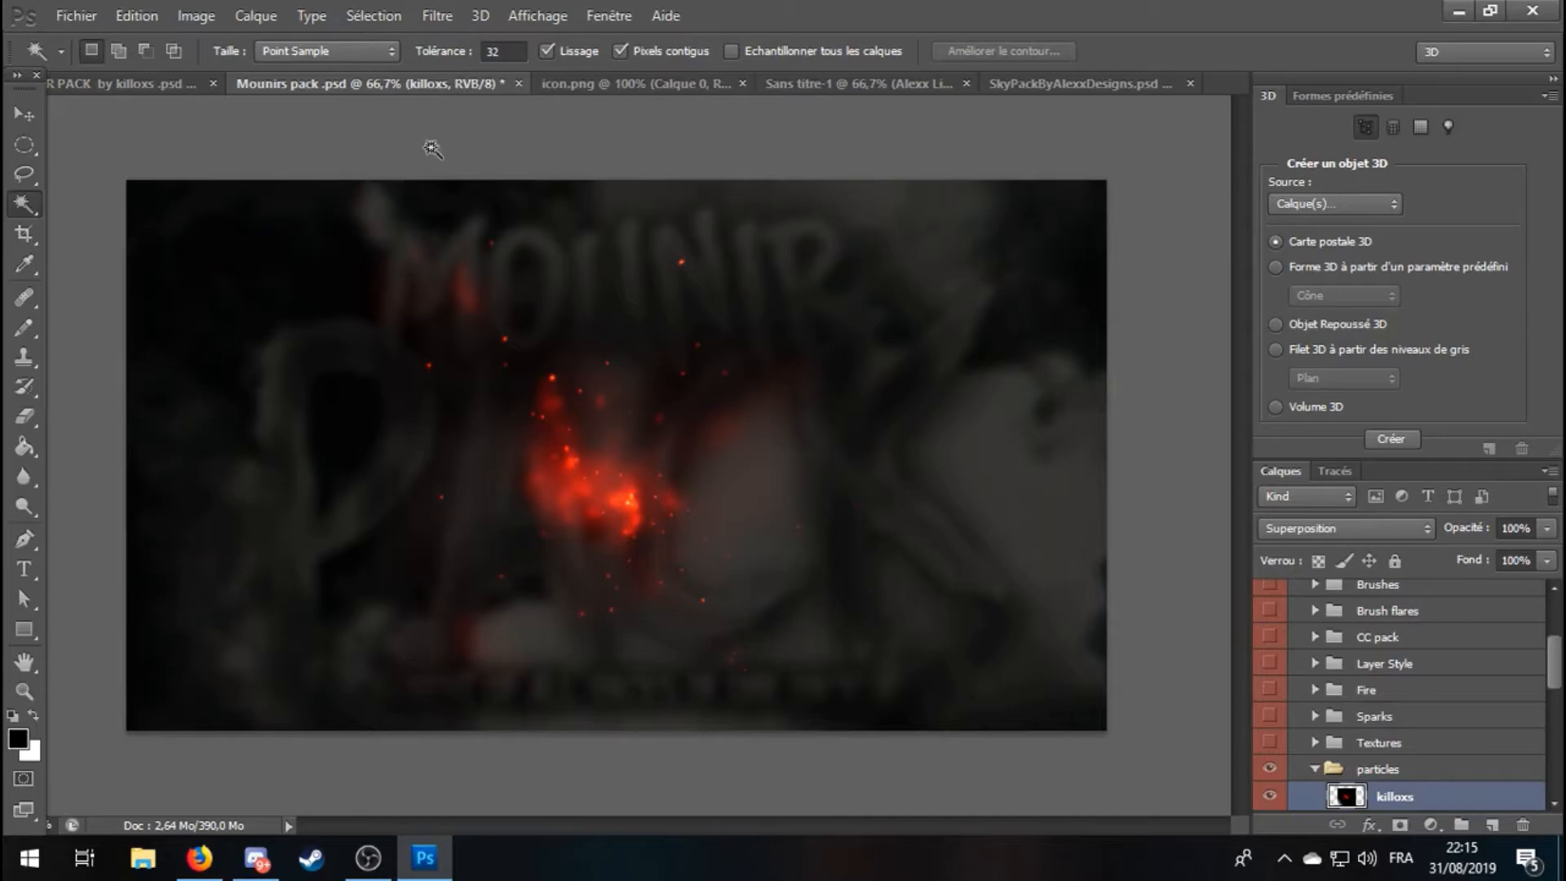
click(1270, 768)
click(1314, 768)
scroll(1372, 742, up, 3)
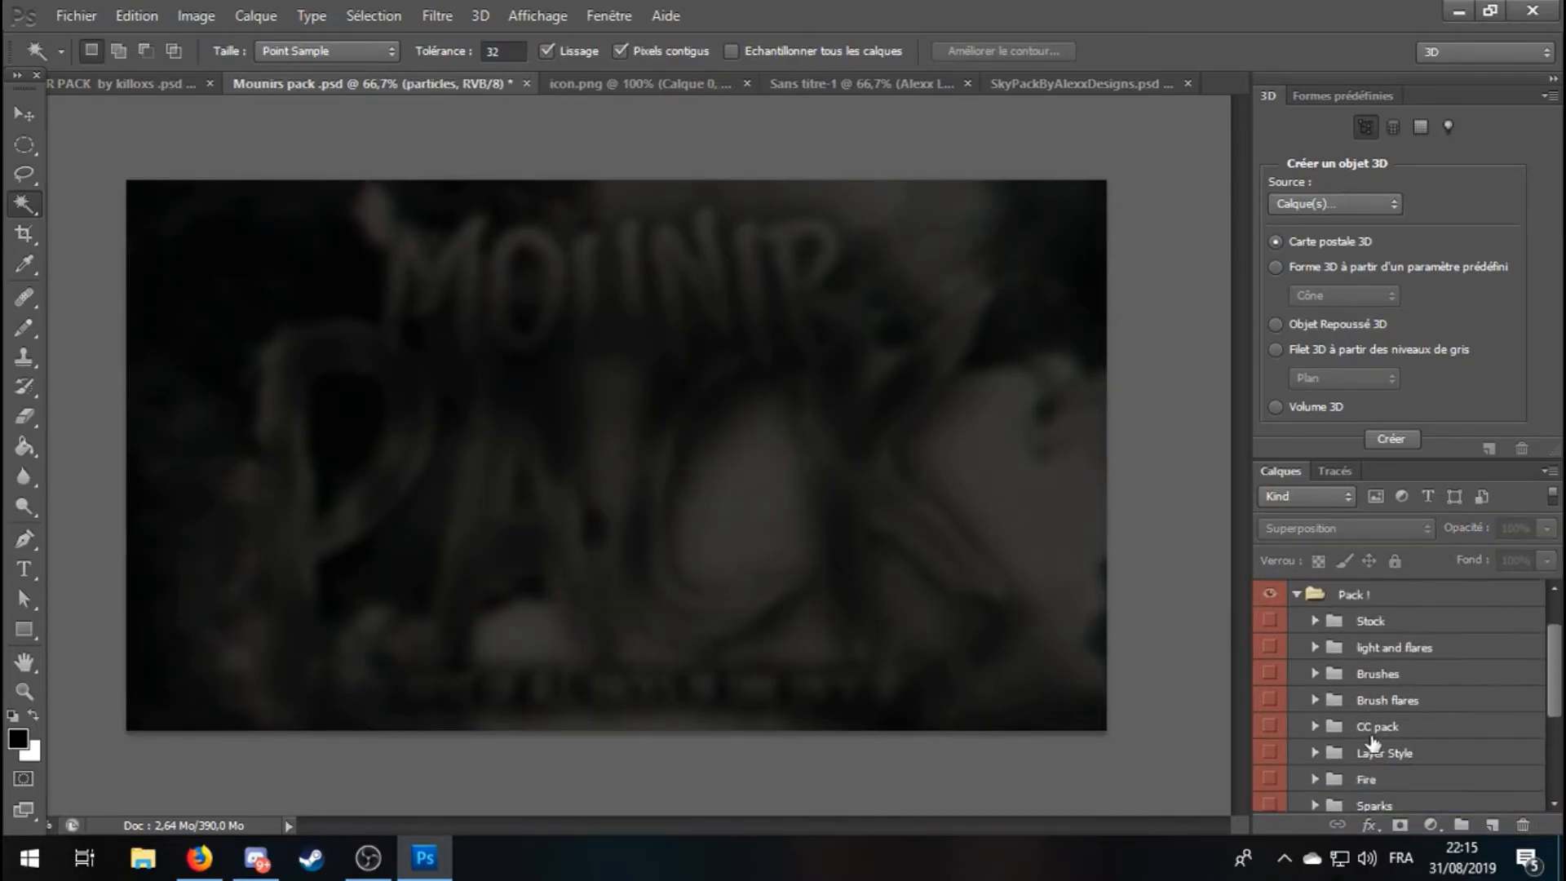
Show the Mounirs pack's Layer Style group and copy its B&W text layer onto the character's chest in Sans titre-1.
click(1313, 753)
scroll(1386, 758, down, 2)
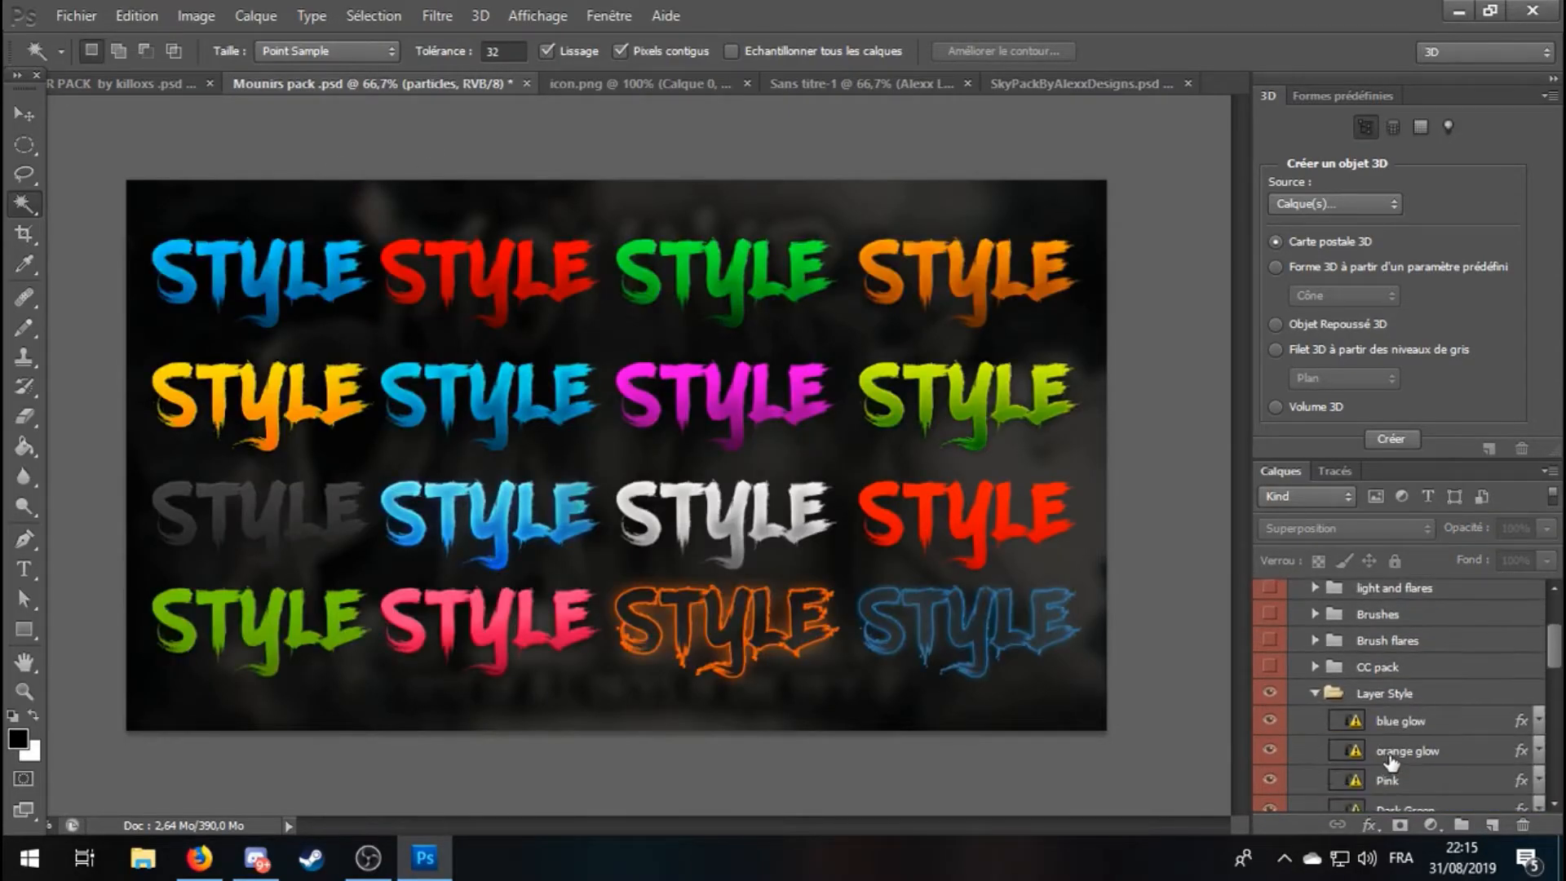
scroll(1415, 759, down, 5)
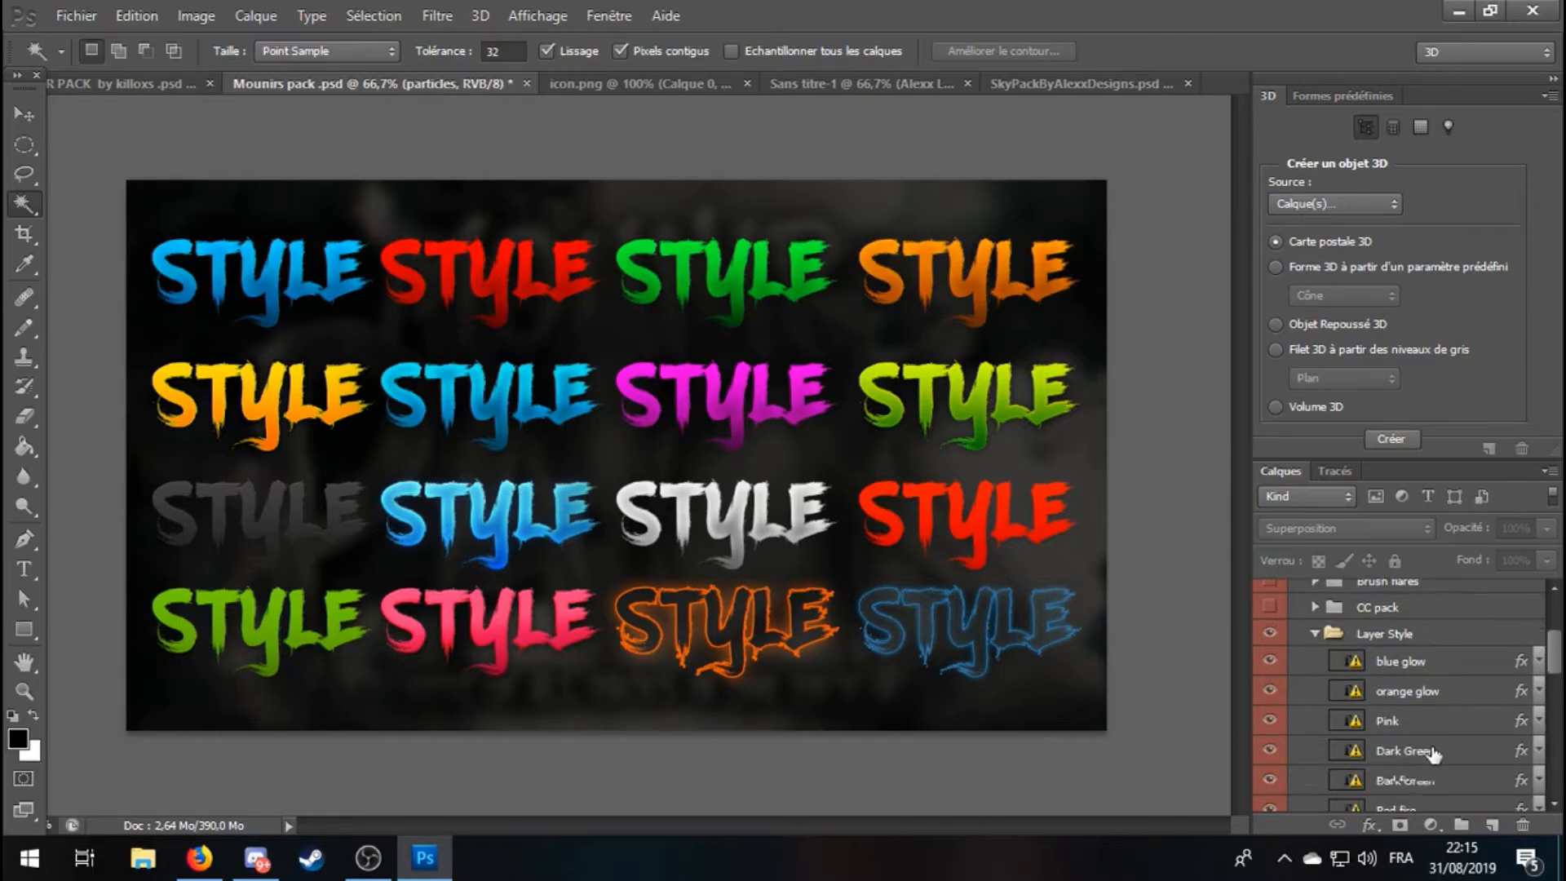
click(1415, 763)
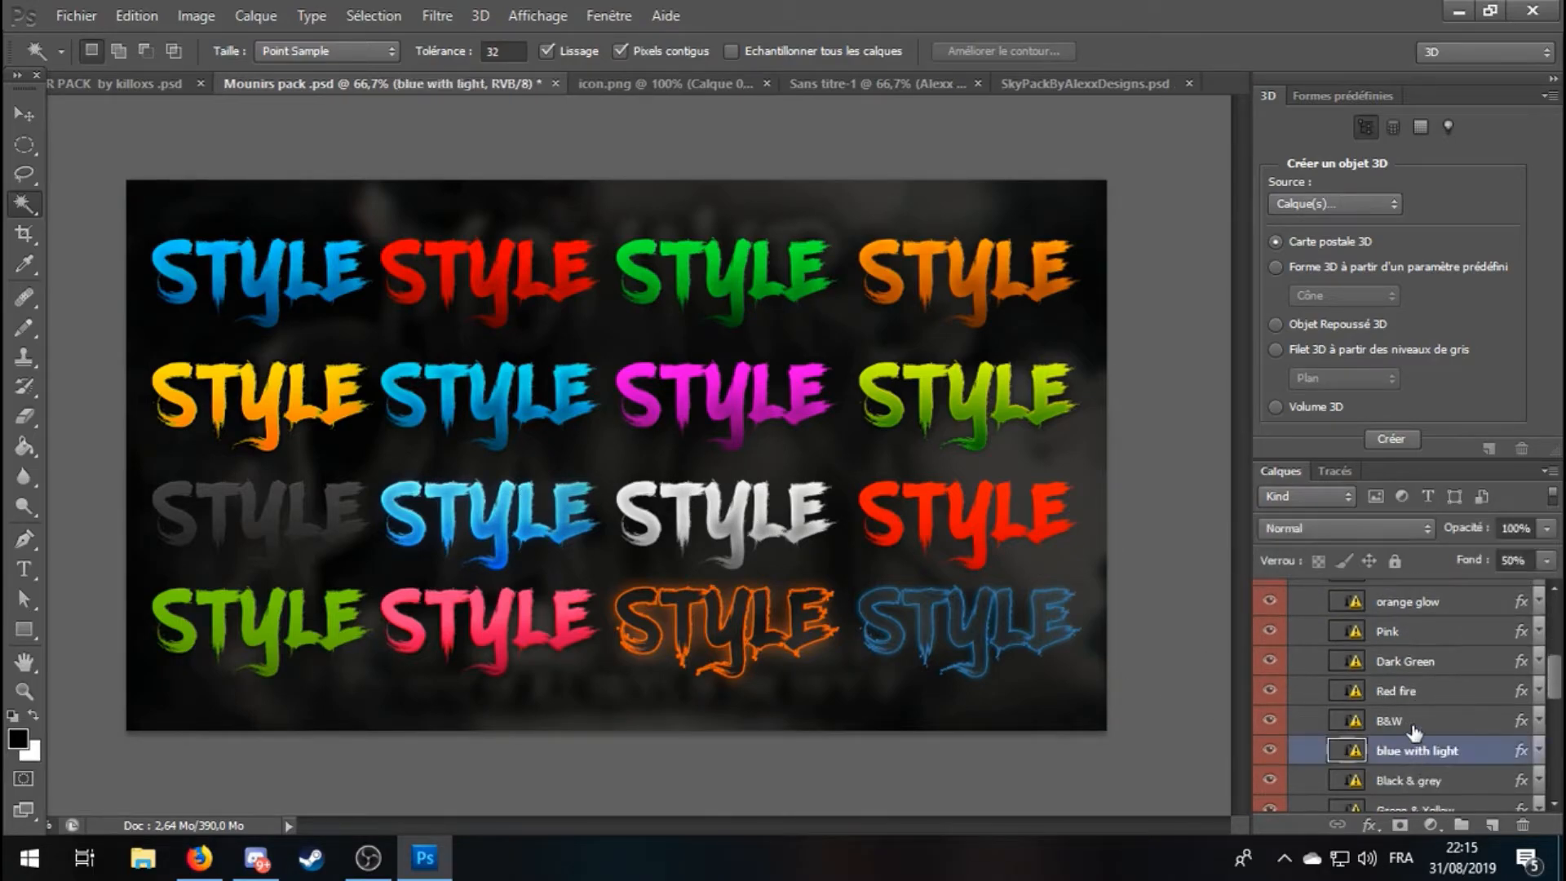
click(1387, 722)
click(28, 120)
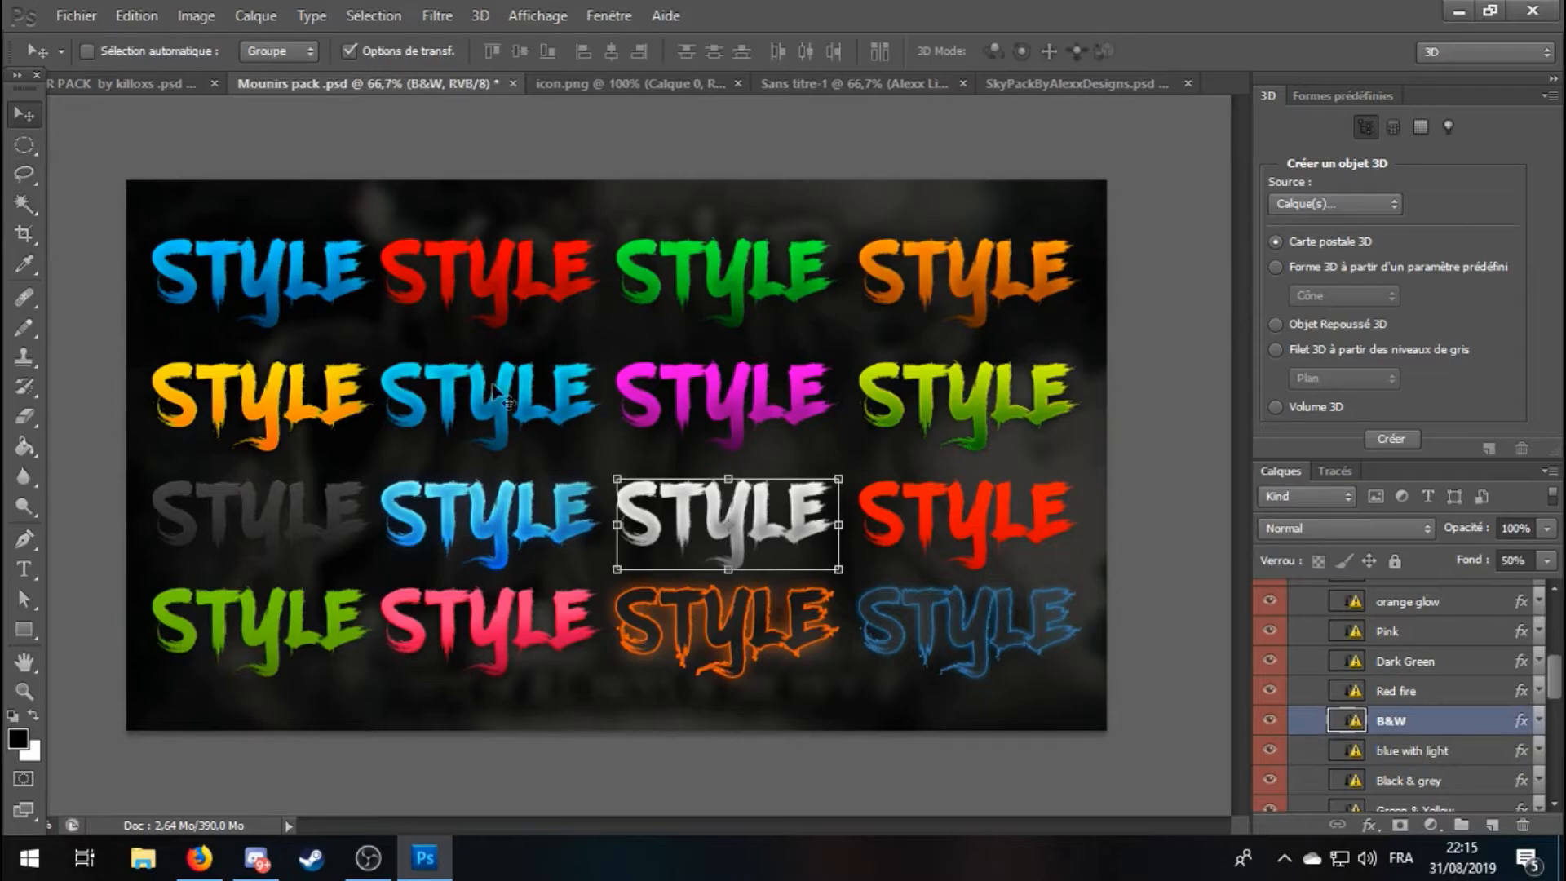
drag(655, 528, 555, 529)
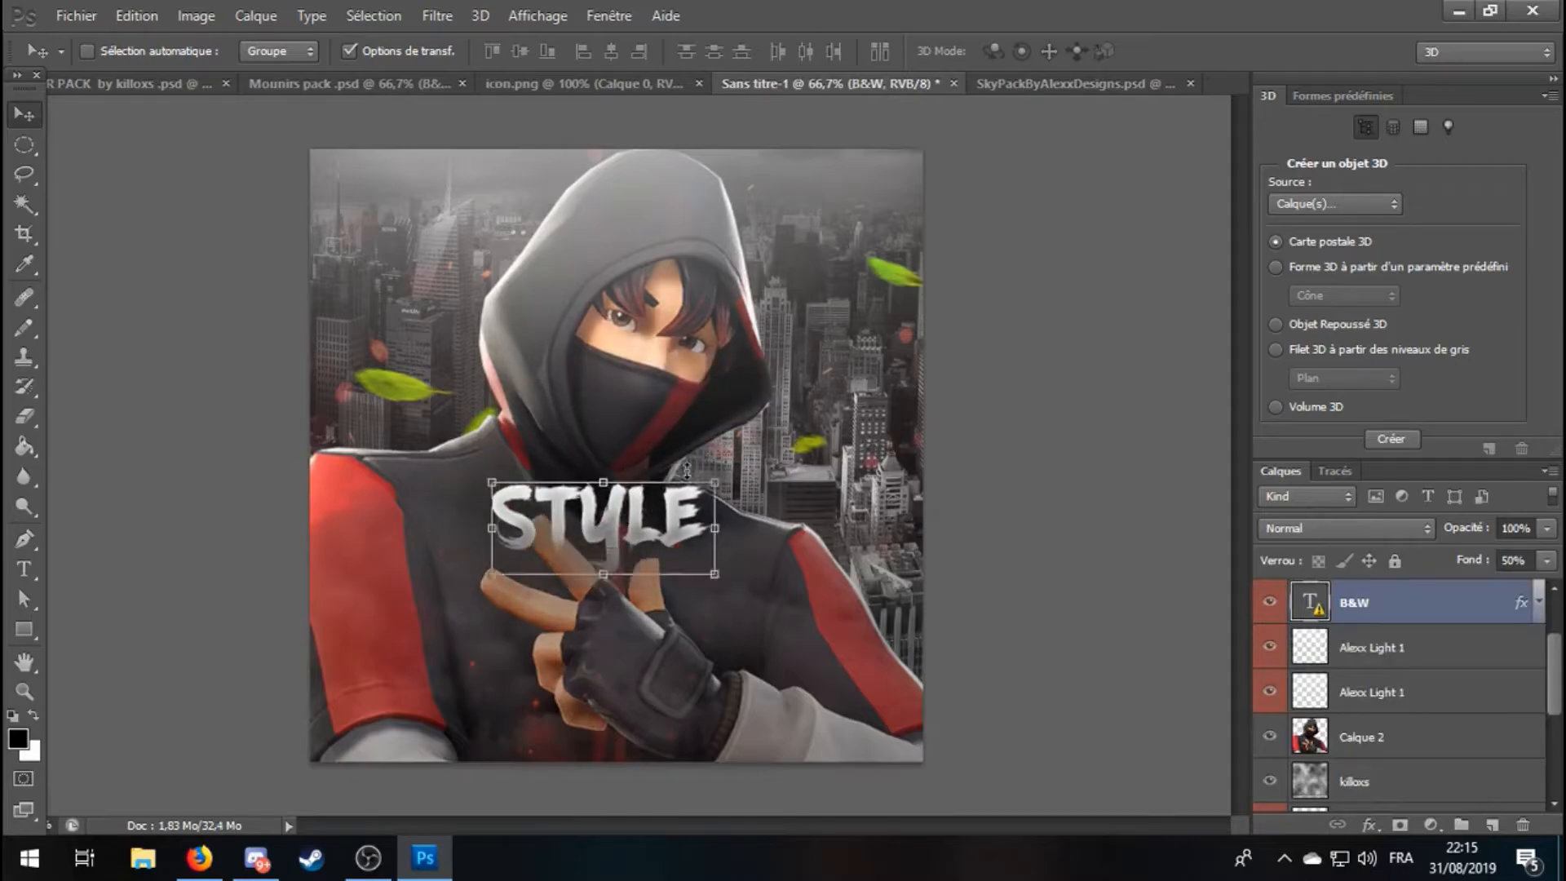
Enlarge the B&W text layer to about 240% and centre it across the character's chest.
click(715, 480)
click(689, 378)
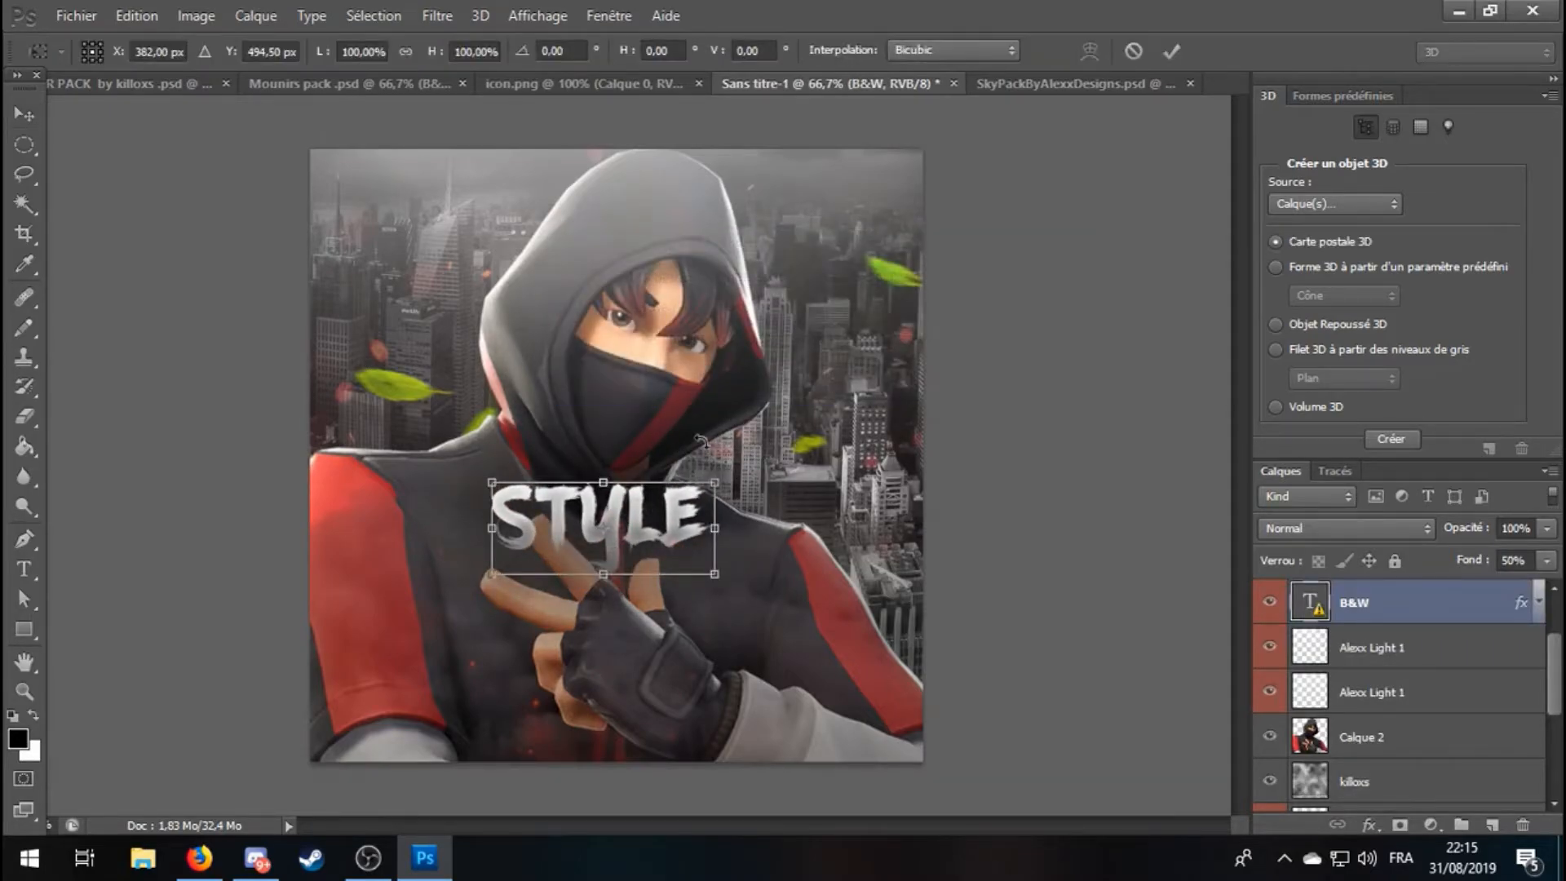
drag(715, 480, 1024, 357)
drag(918, 438, 752, 489)
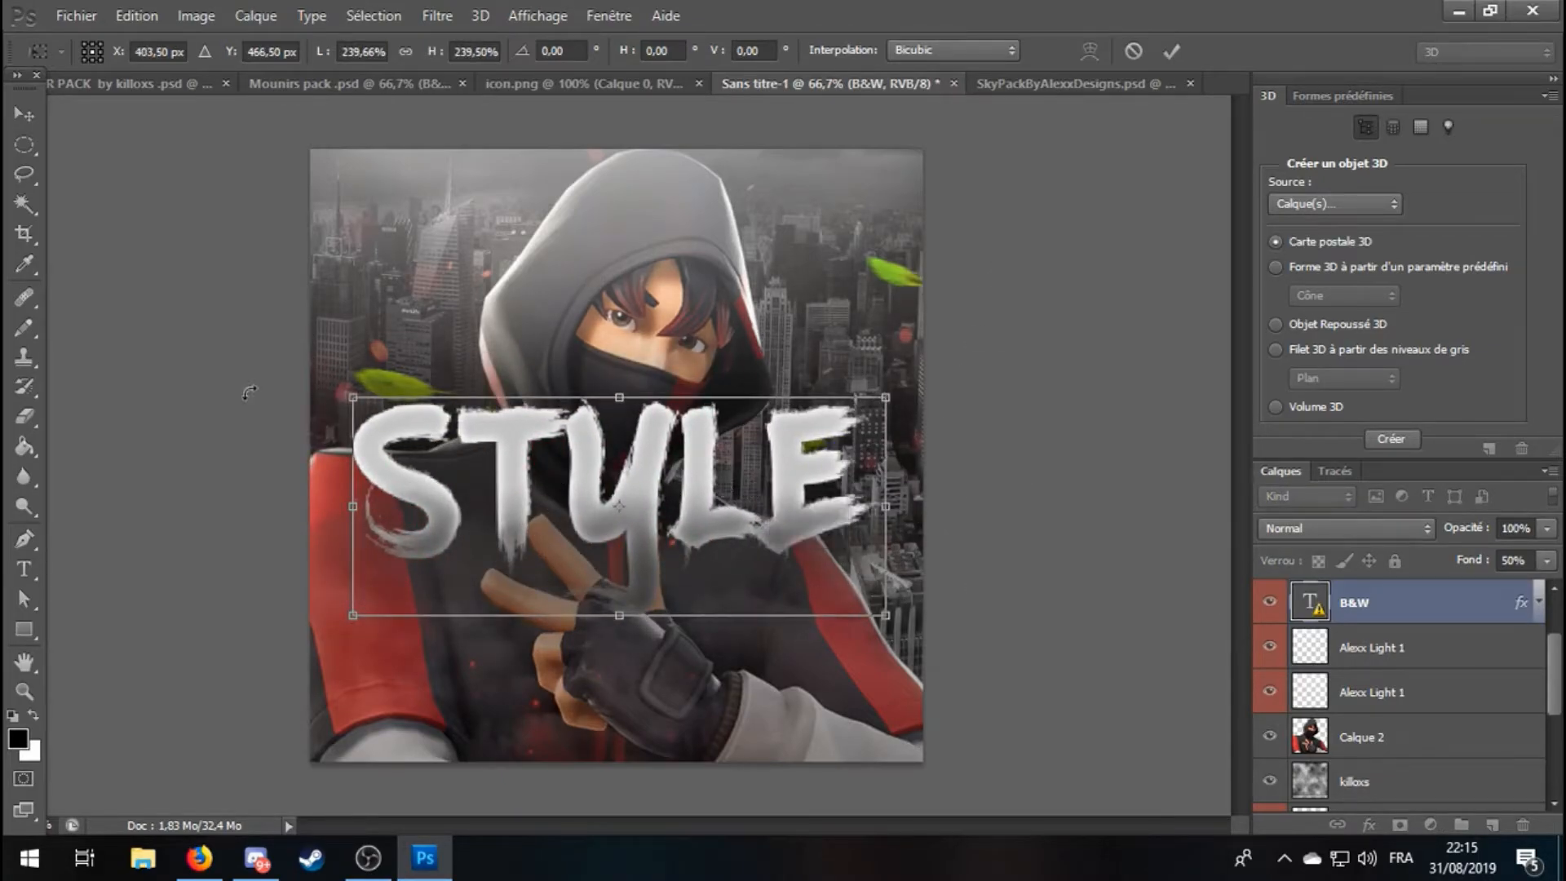
click(24, 204)
click(700, 335)
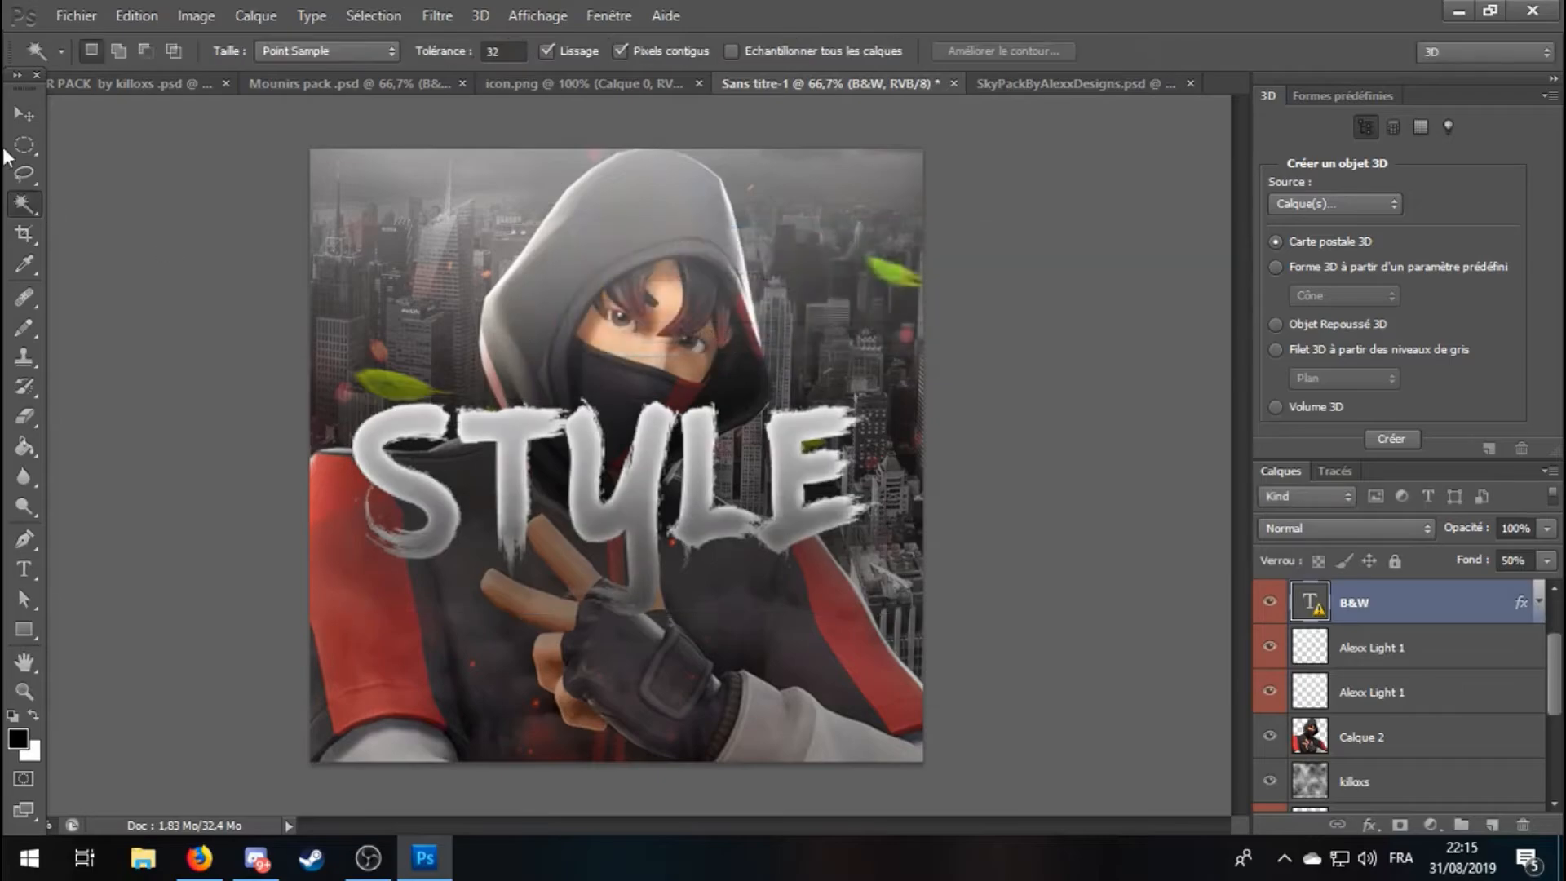
Replace the wording of the B&W text layer with TUTO.
click(25, 114)
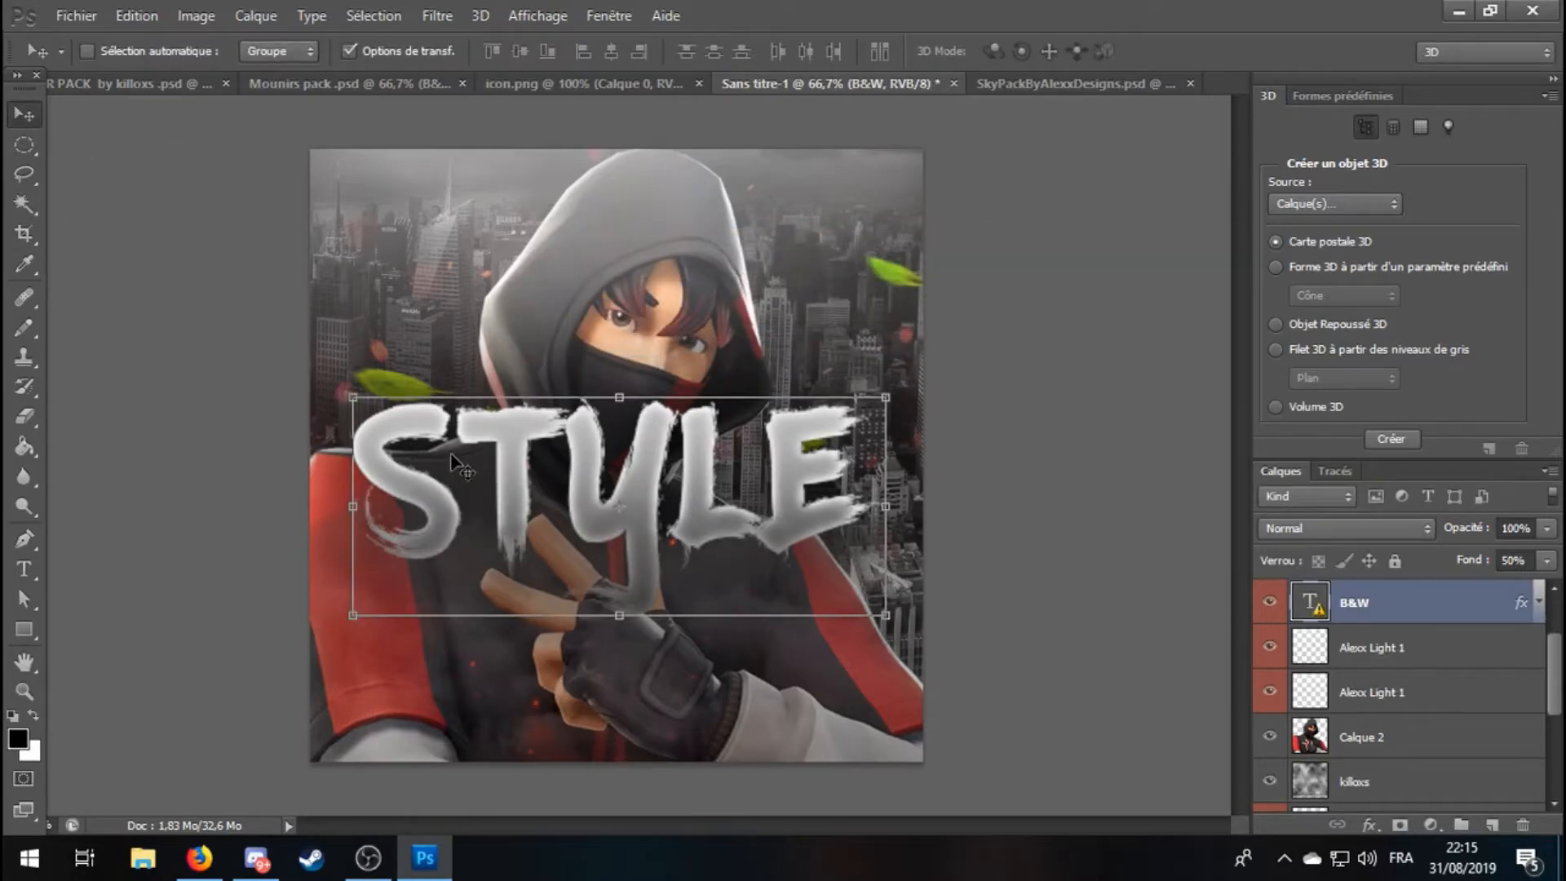
click(25, 569)
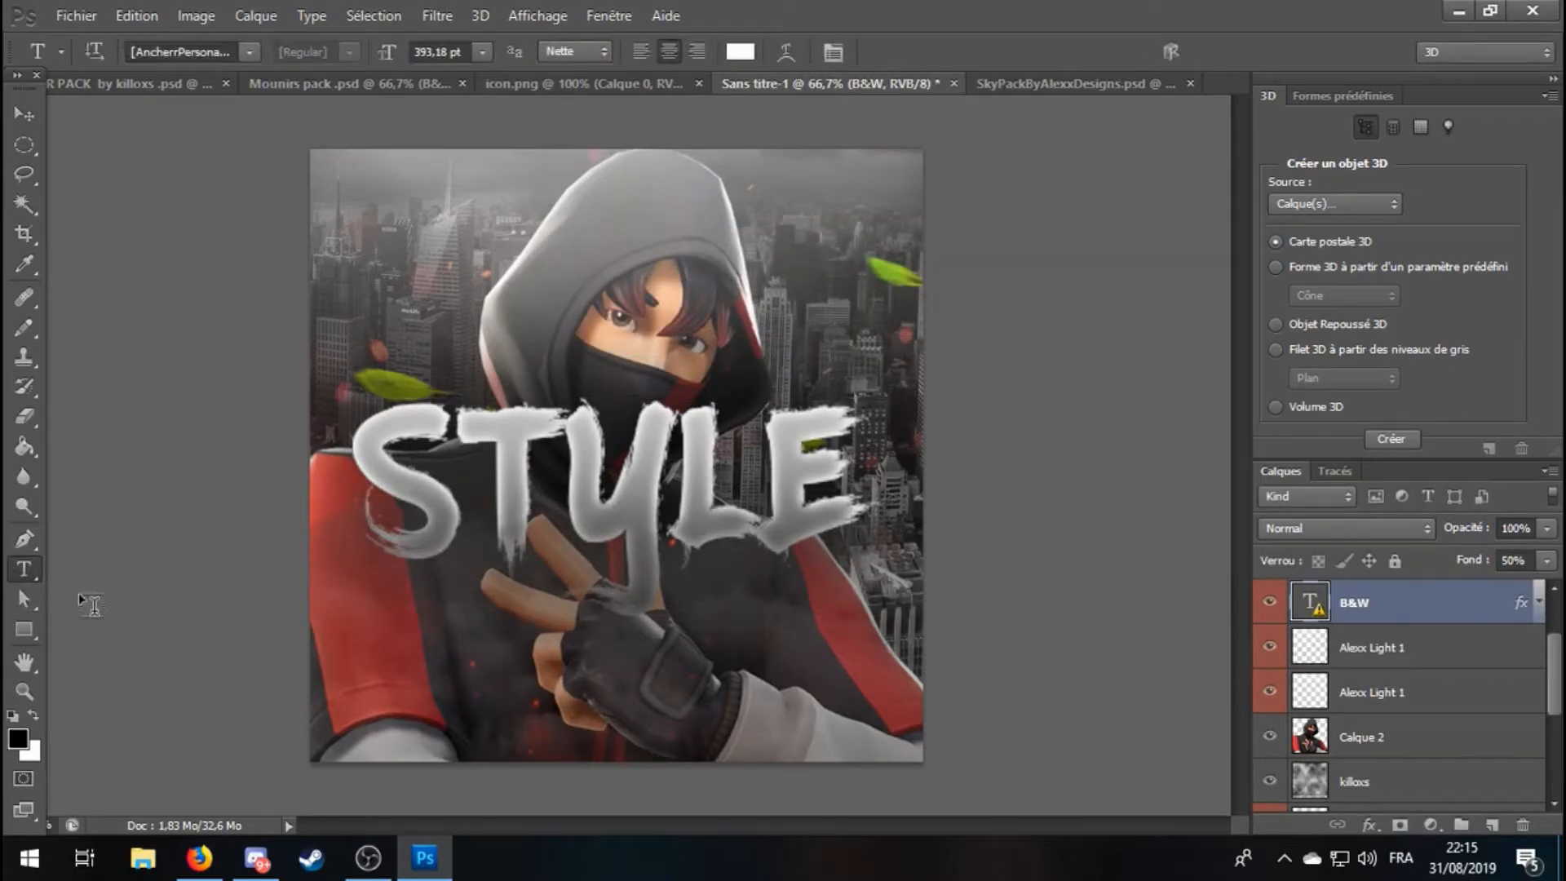
click(847, 512)
key(Return)
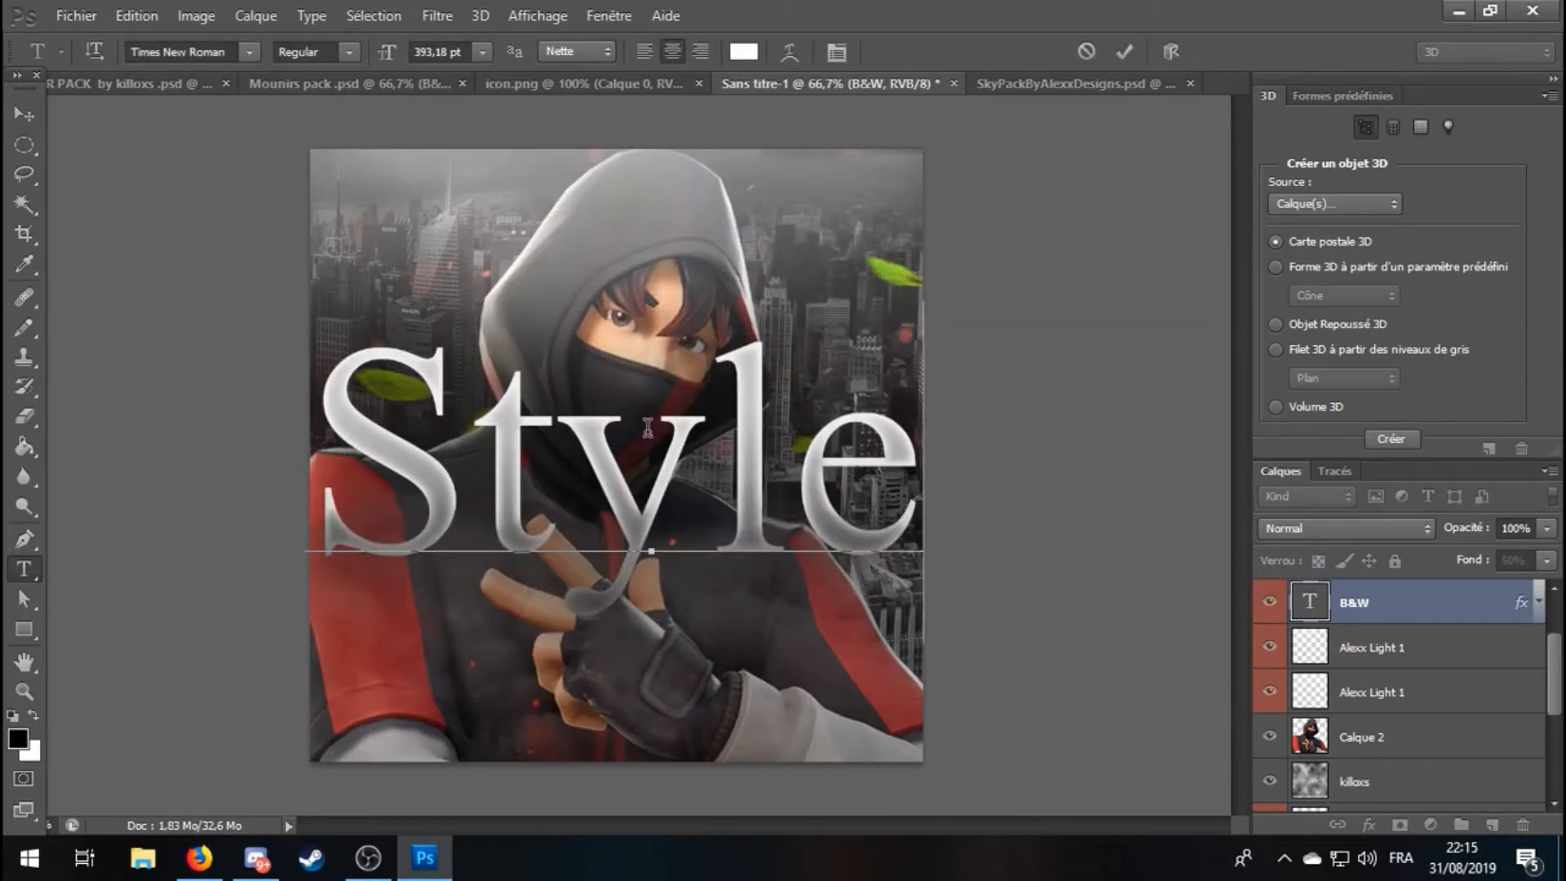
key(BackSpace)
key(BackSpace)
key(BackSpace)
key(BackSpace)
key(BackSpace)
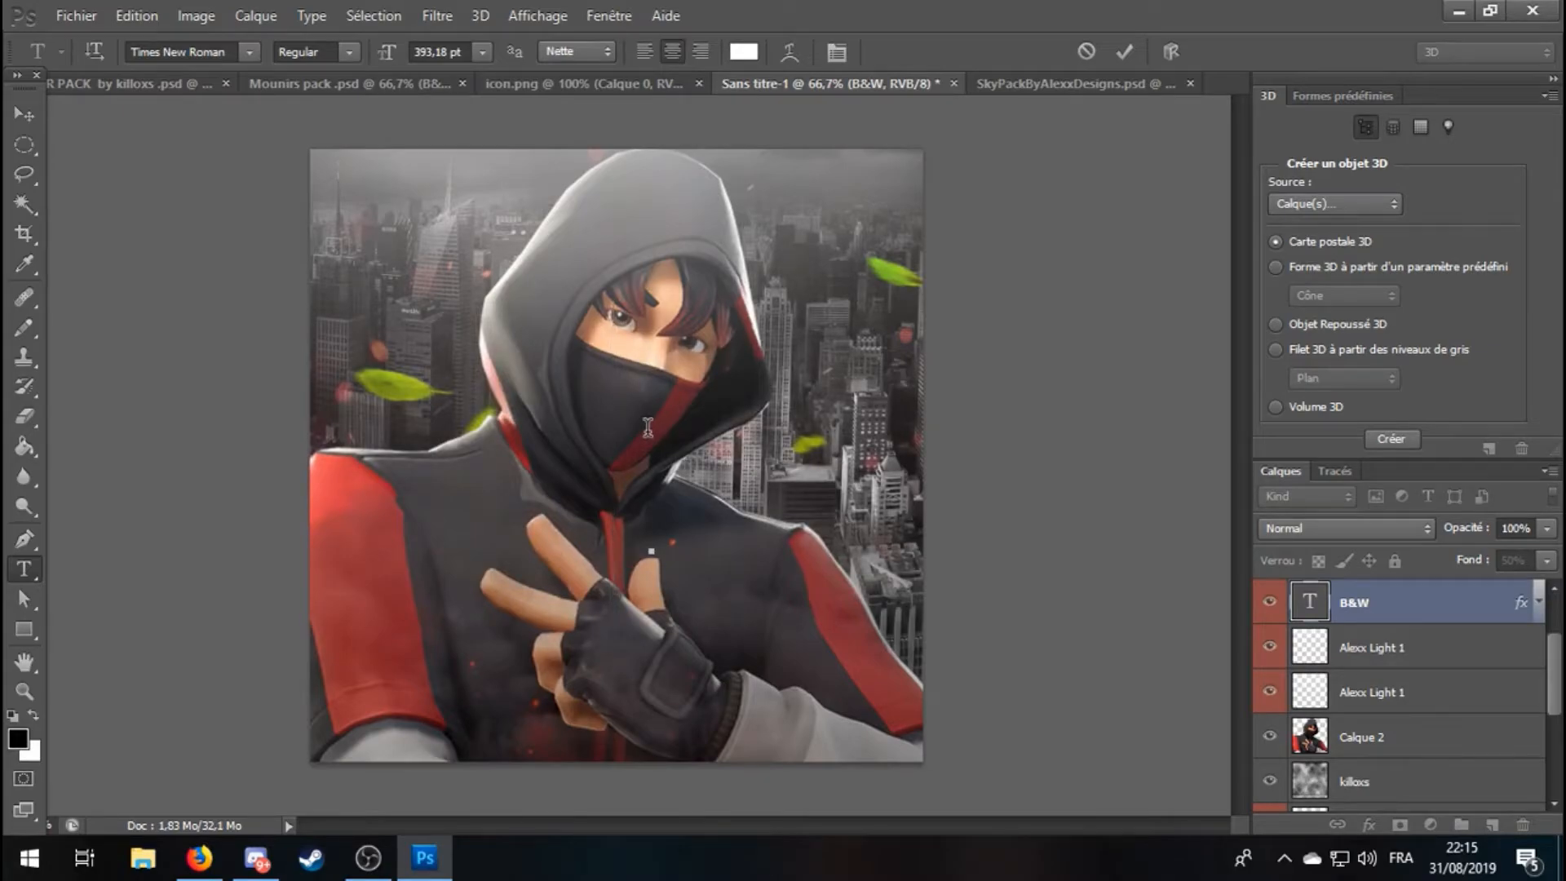
text(N)
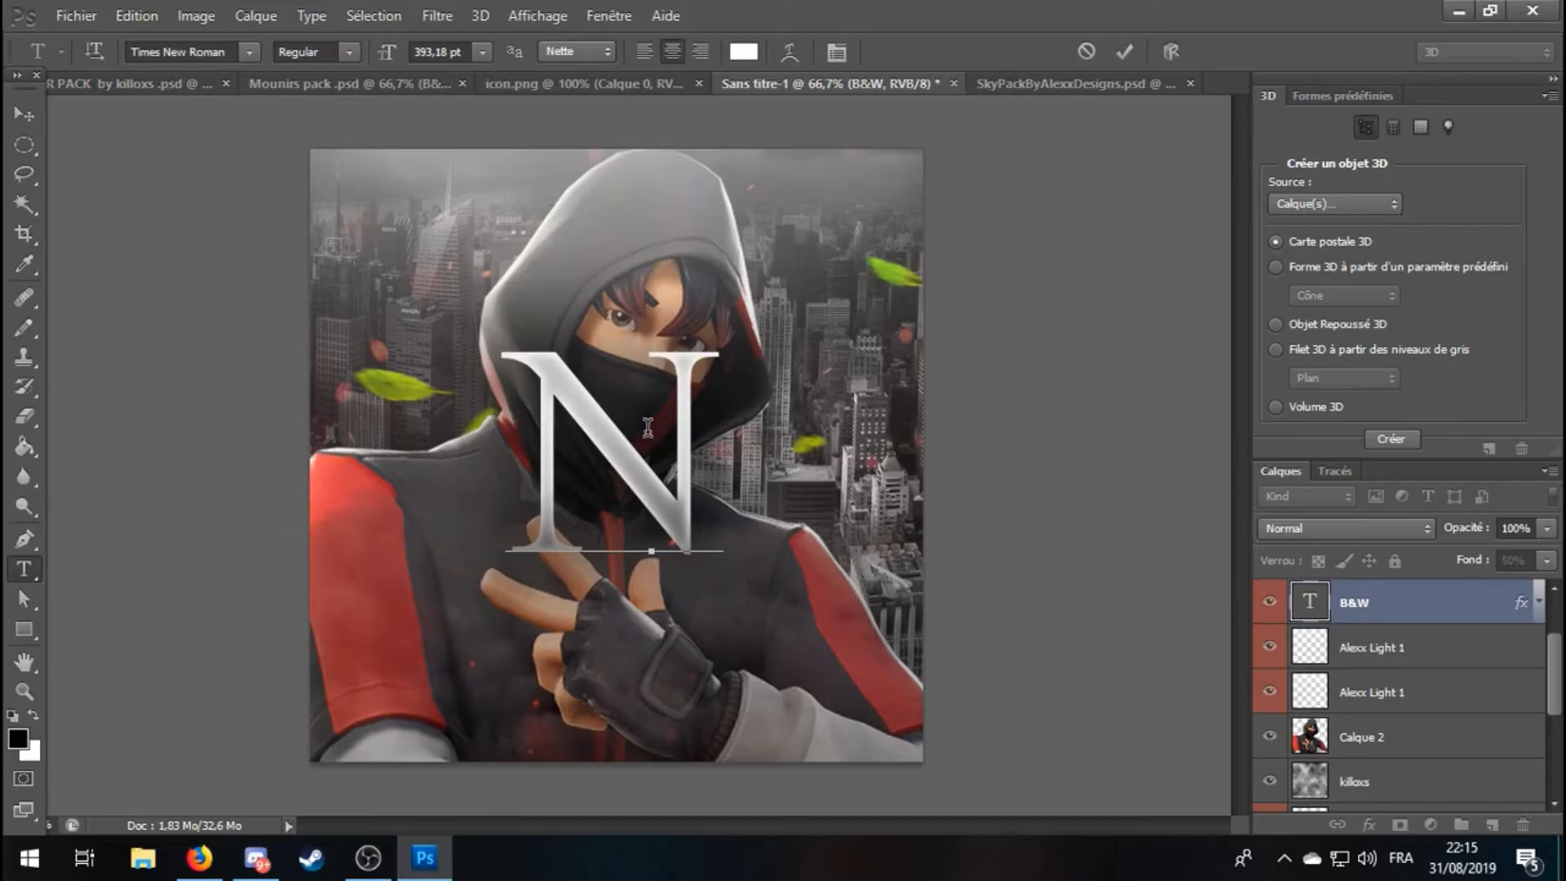
key(BackSpace)
text(TUTO)
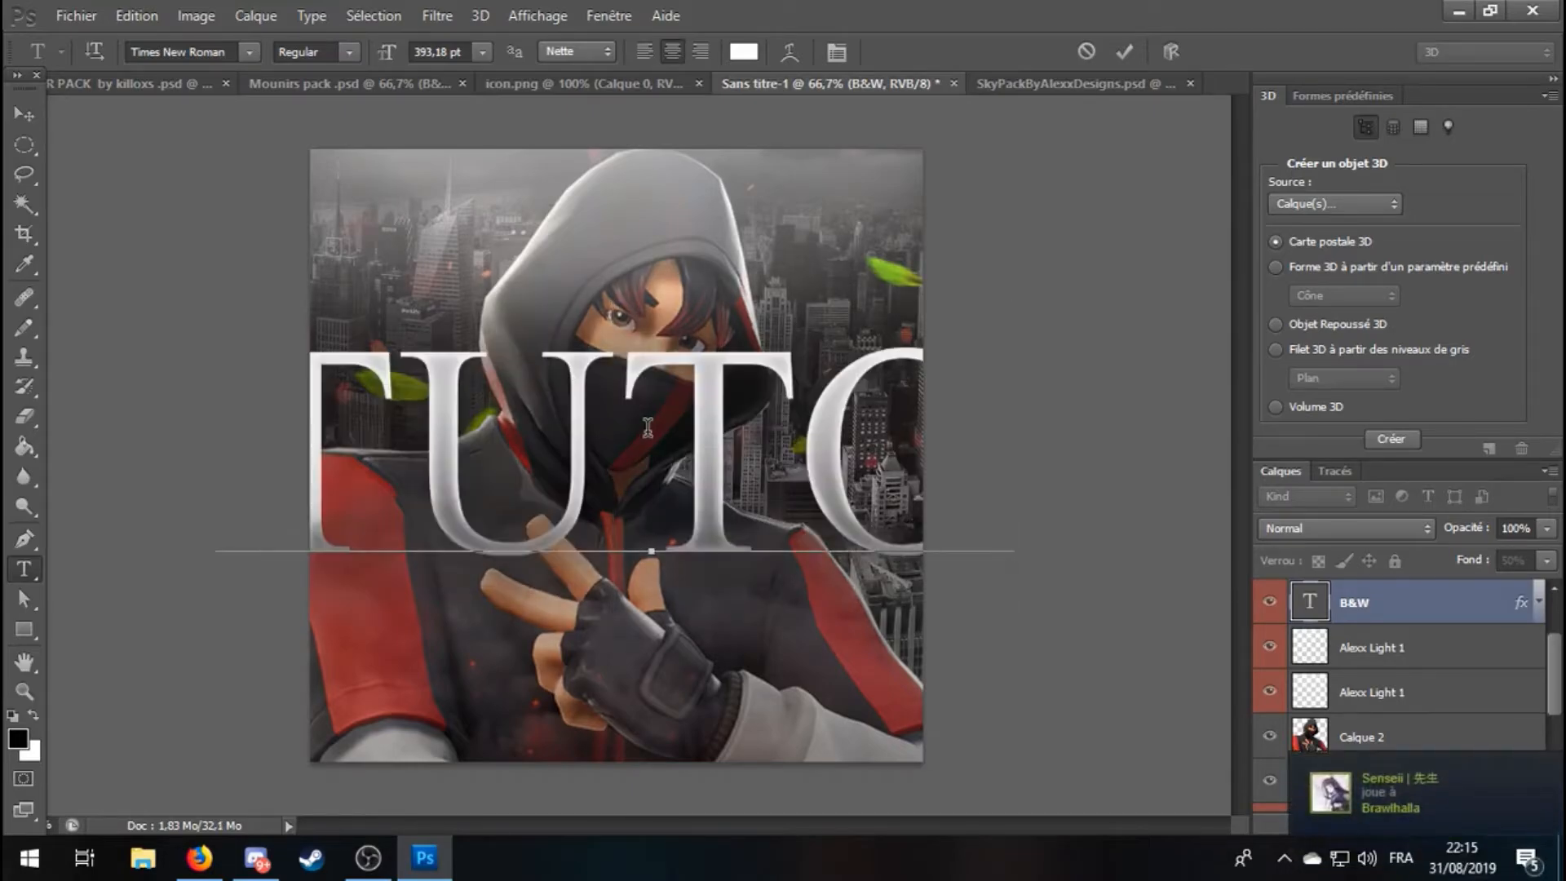
Change the font of the TUTO text to Ancherr Personal Use.
click(24, 113)
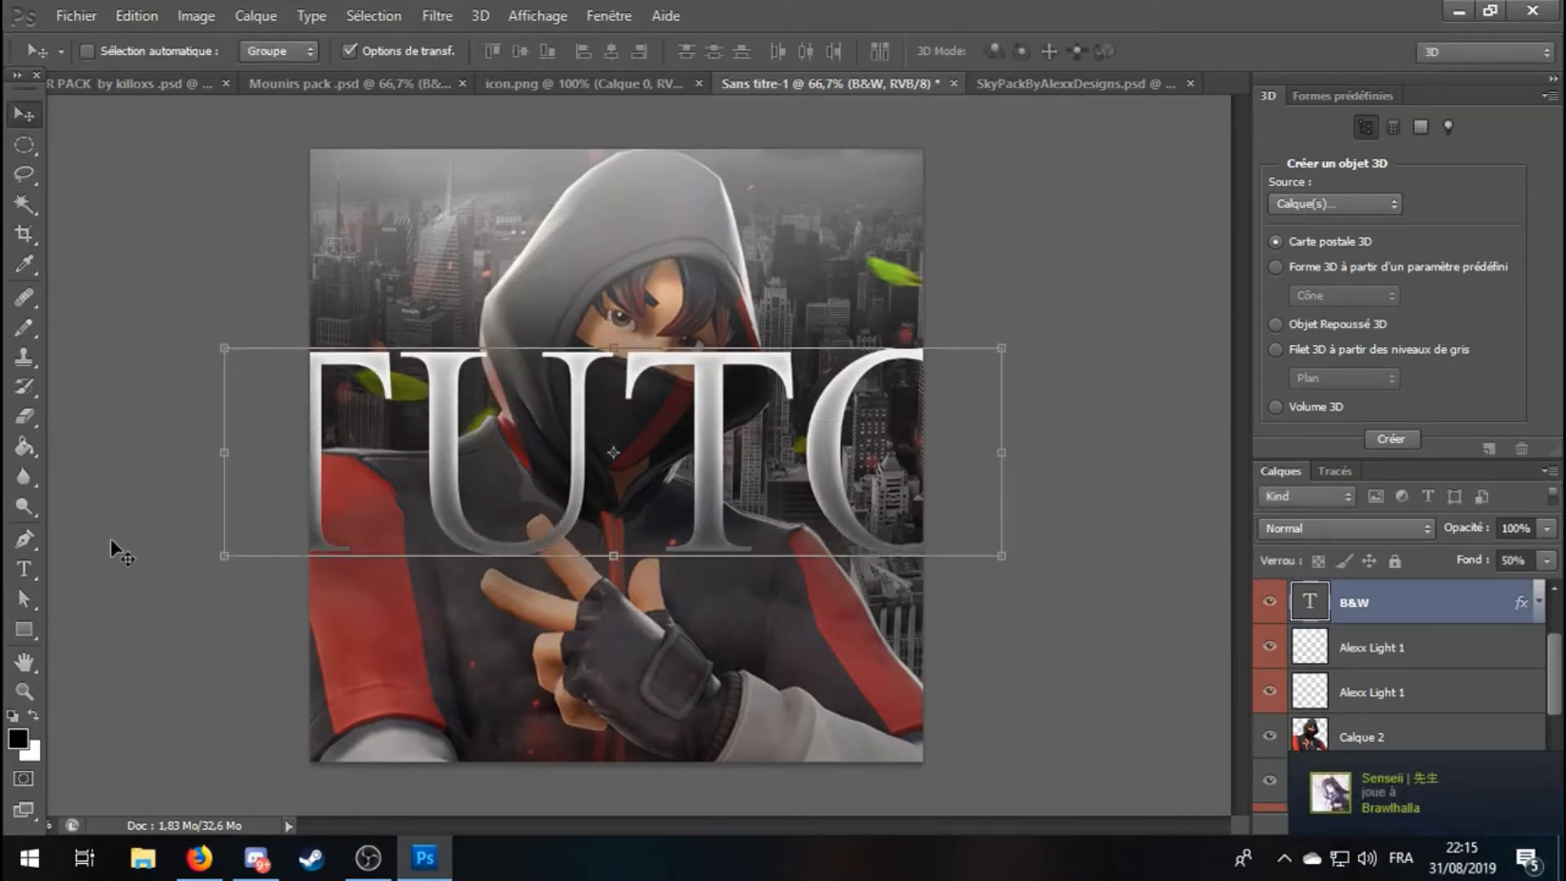
click(24, 568)
click(251, 52)
click(254, 52)
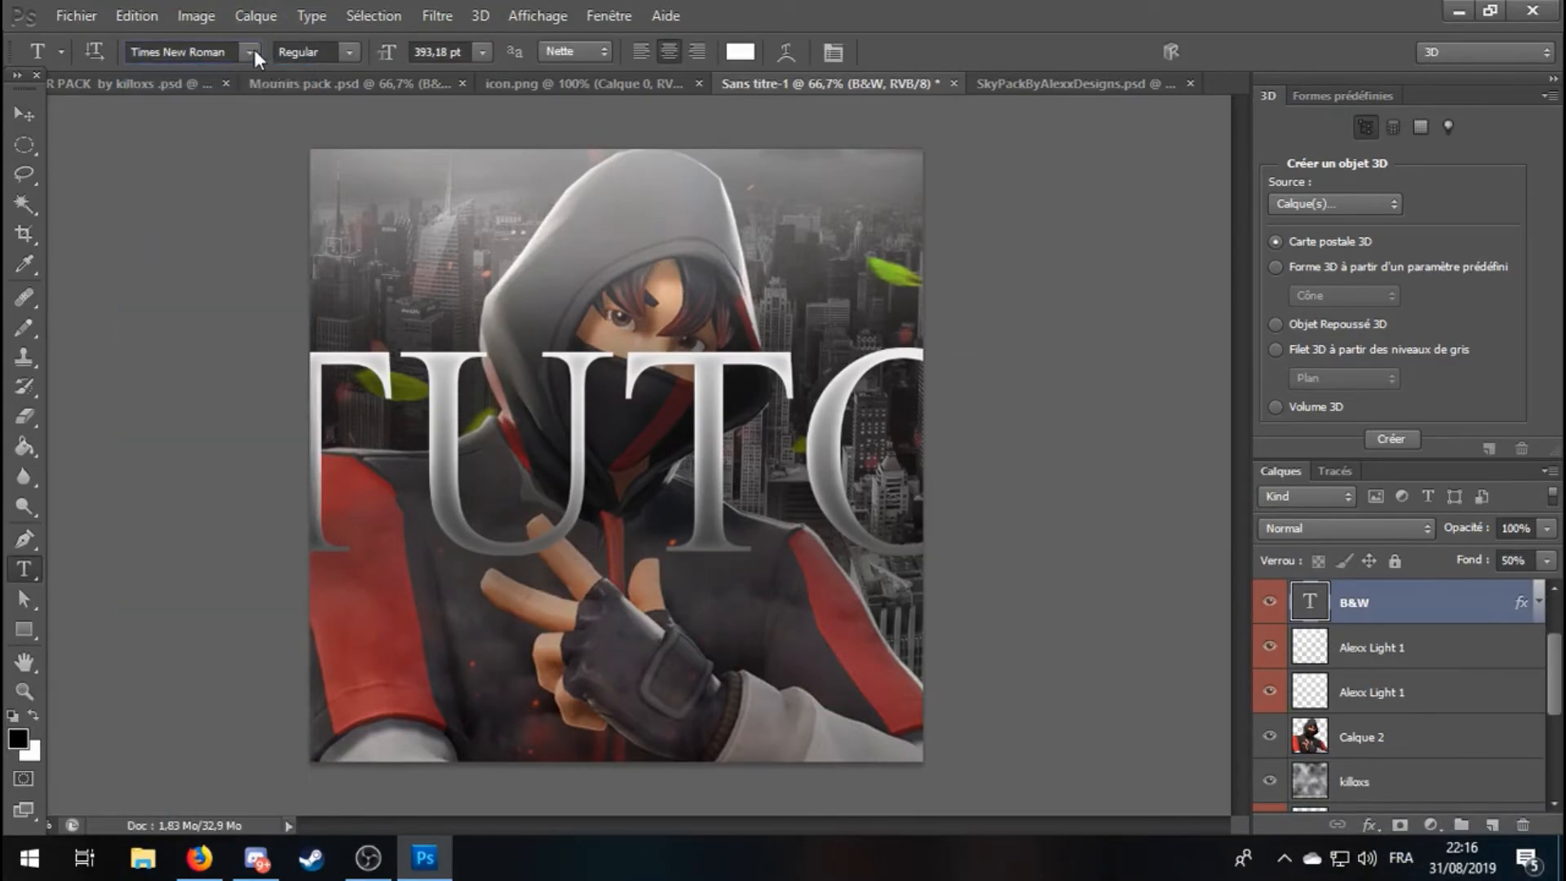
double_click(551, 431)
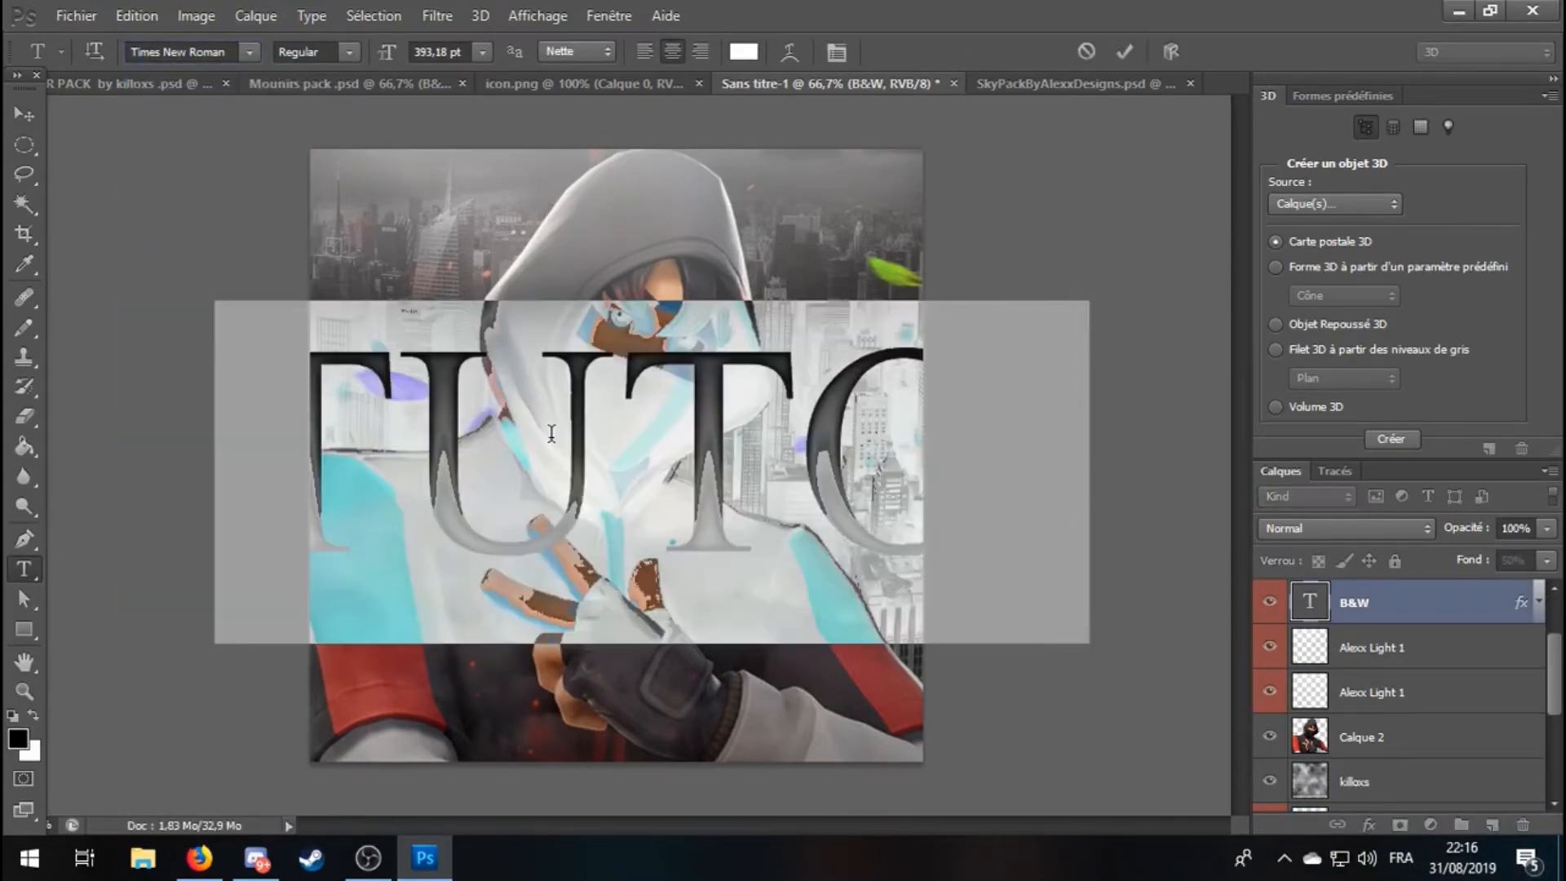
click(248, 53)
scroll(228, 220, up, 10)
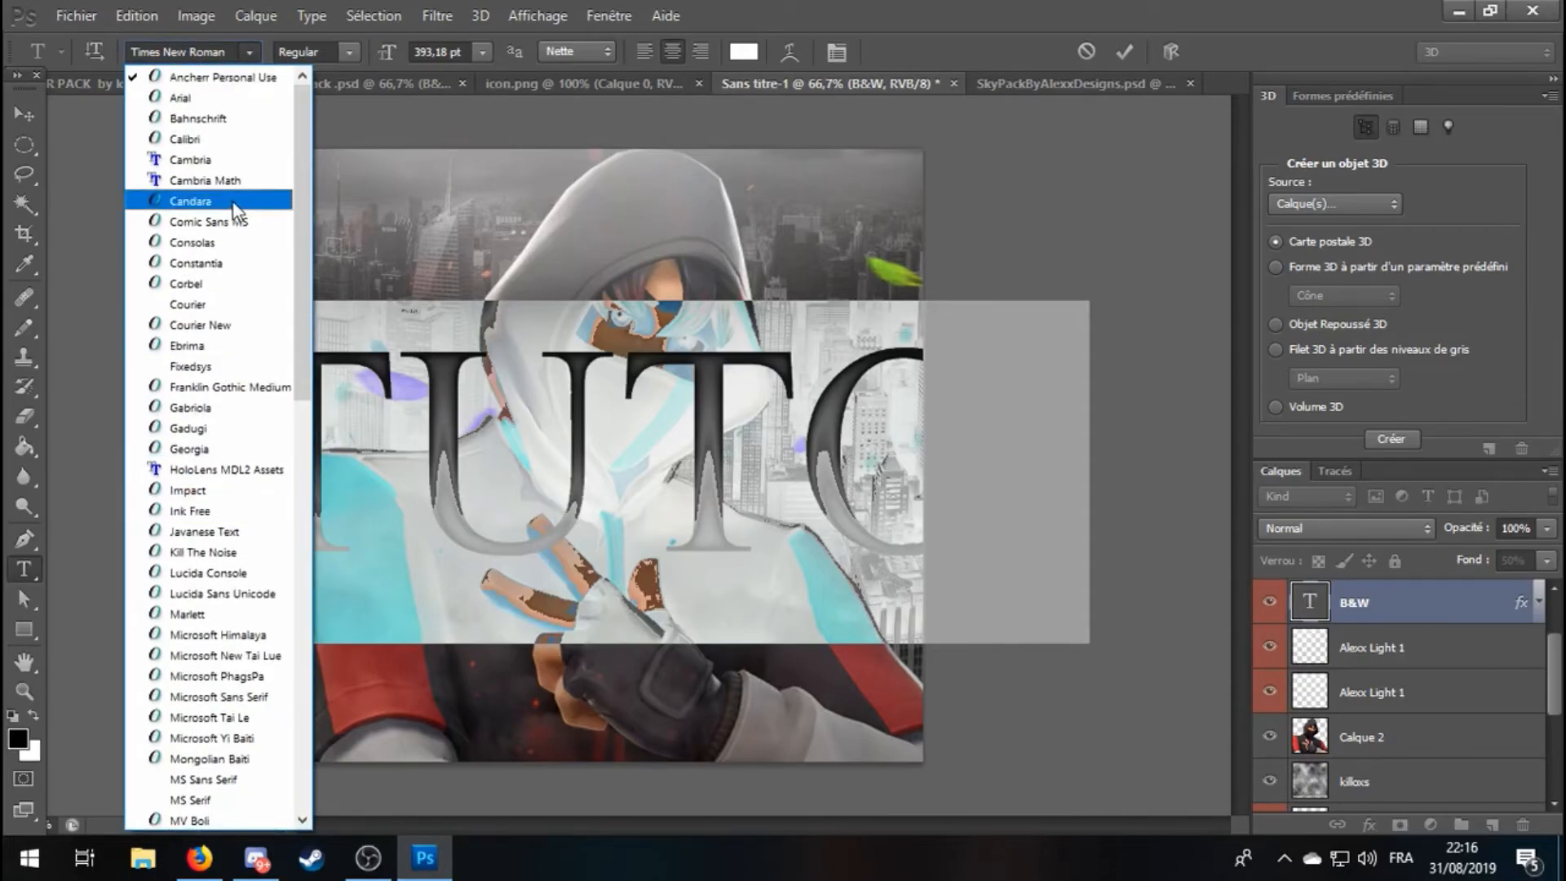
click(199, 75)
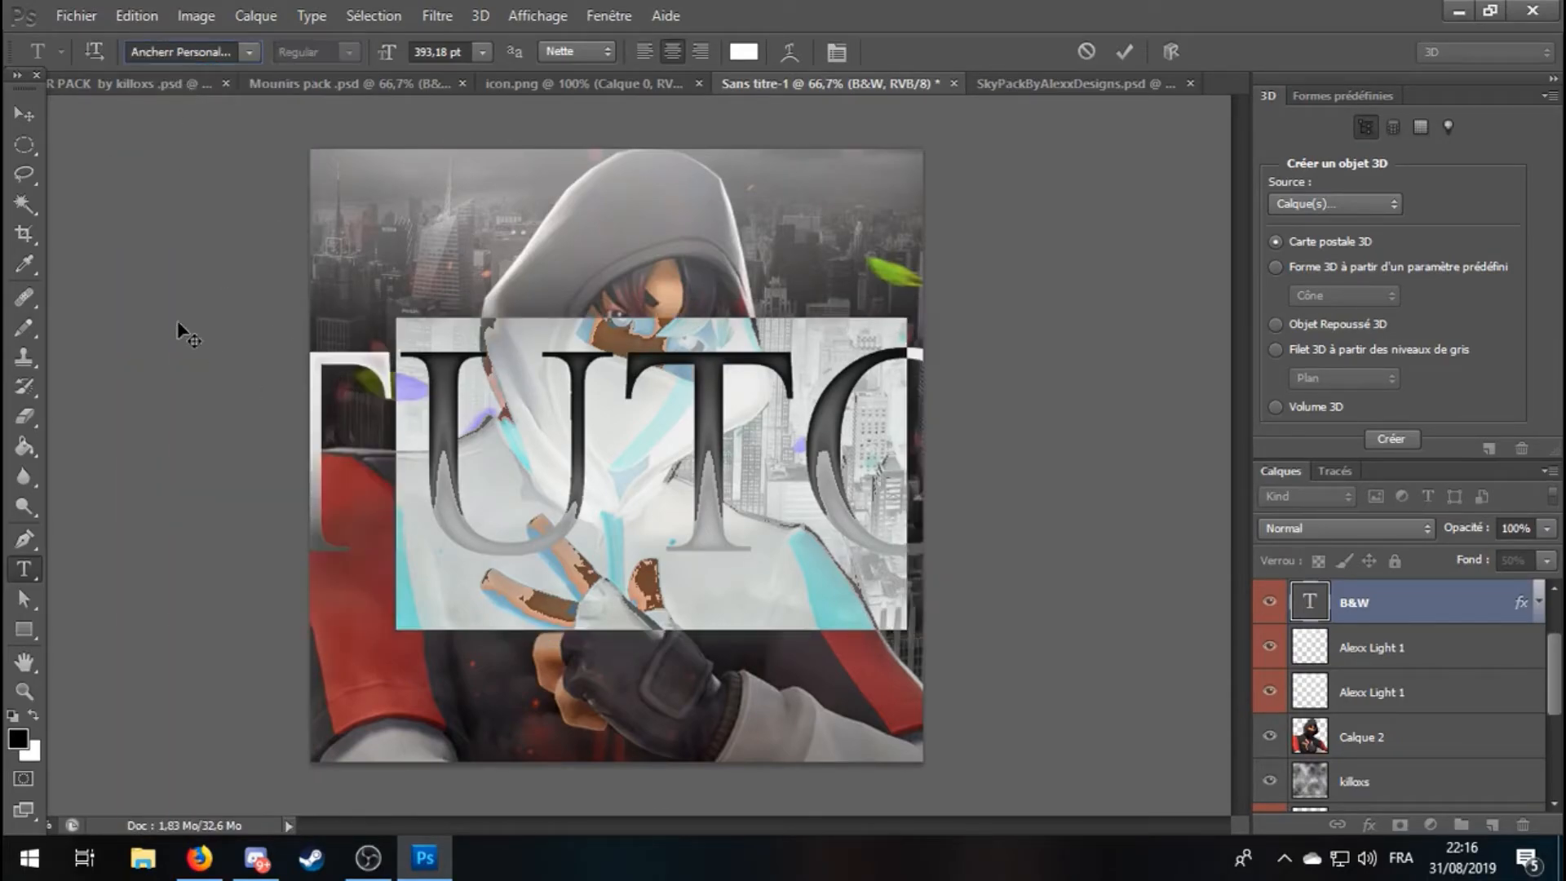
click(20, 201)
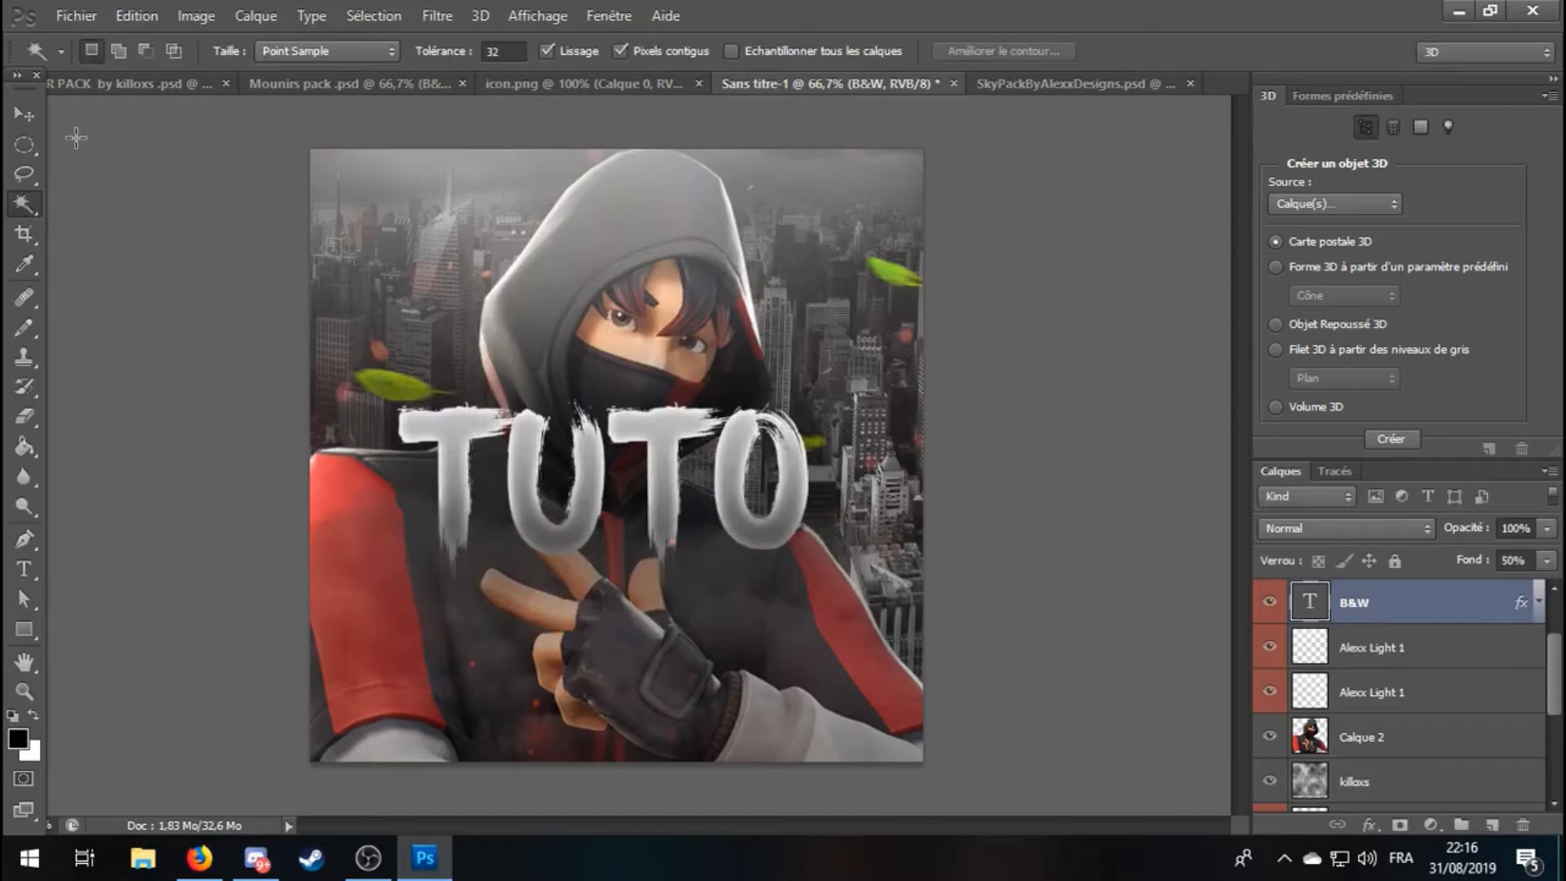
Enlarge the TUTO text to about 121% width and 124% height and centre it across the character's chest.
key(v)
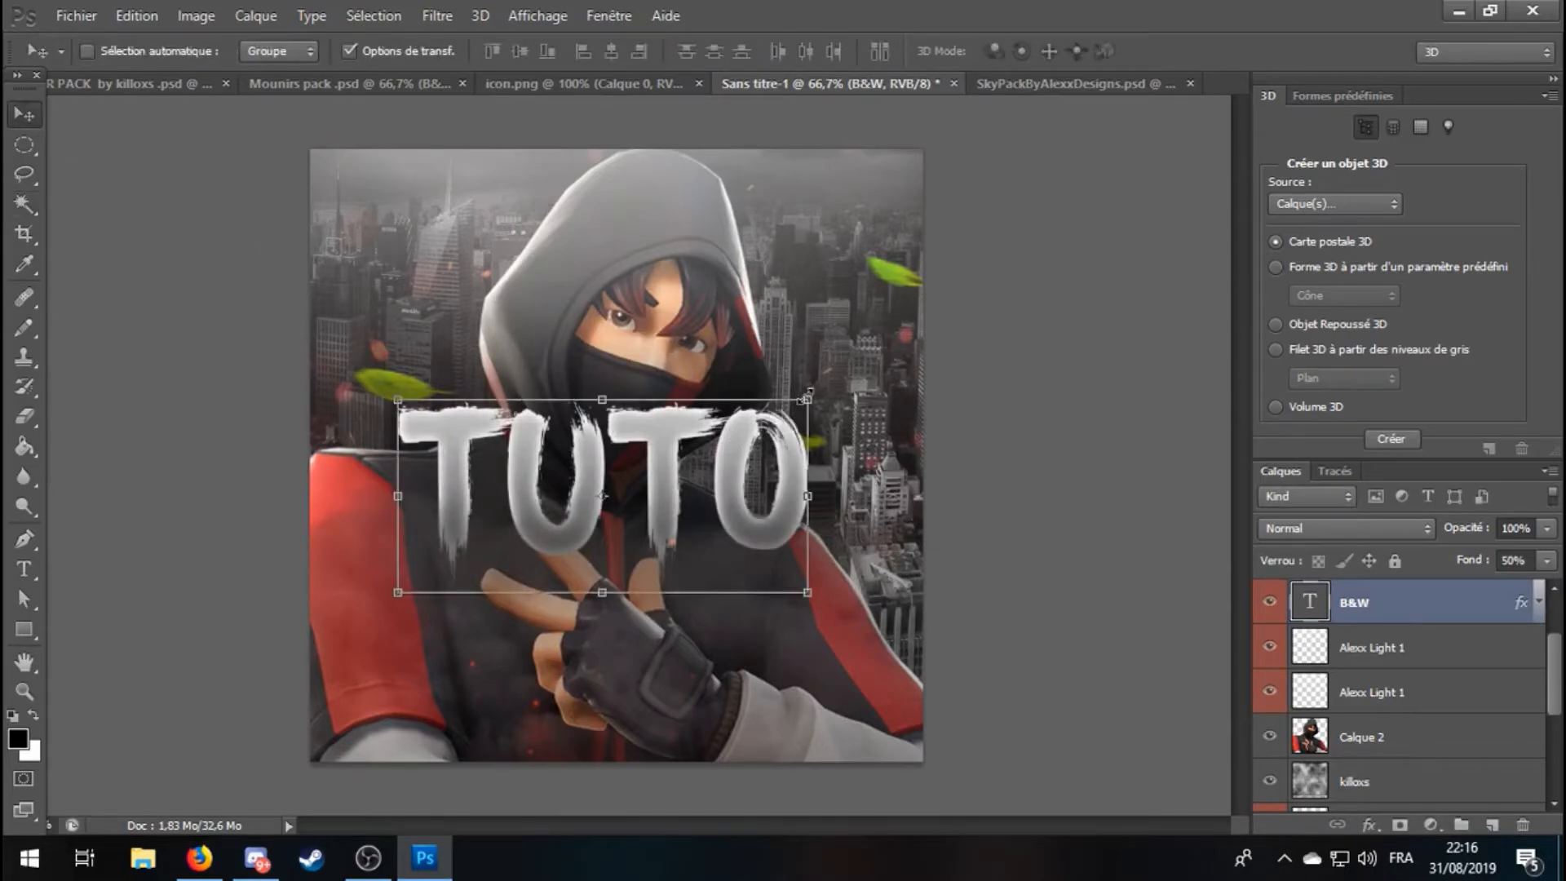
drag(807, 396, 911, 326)
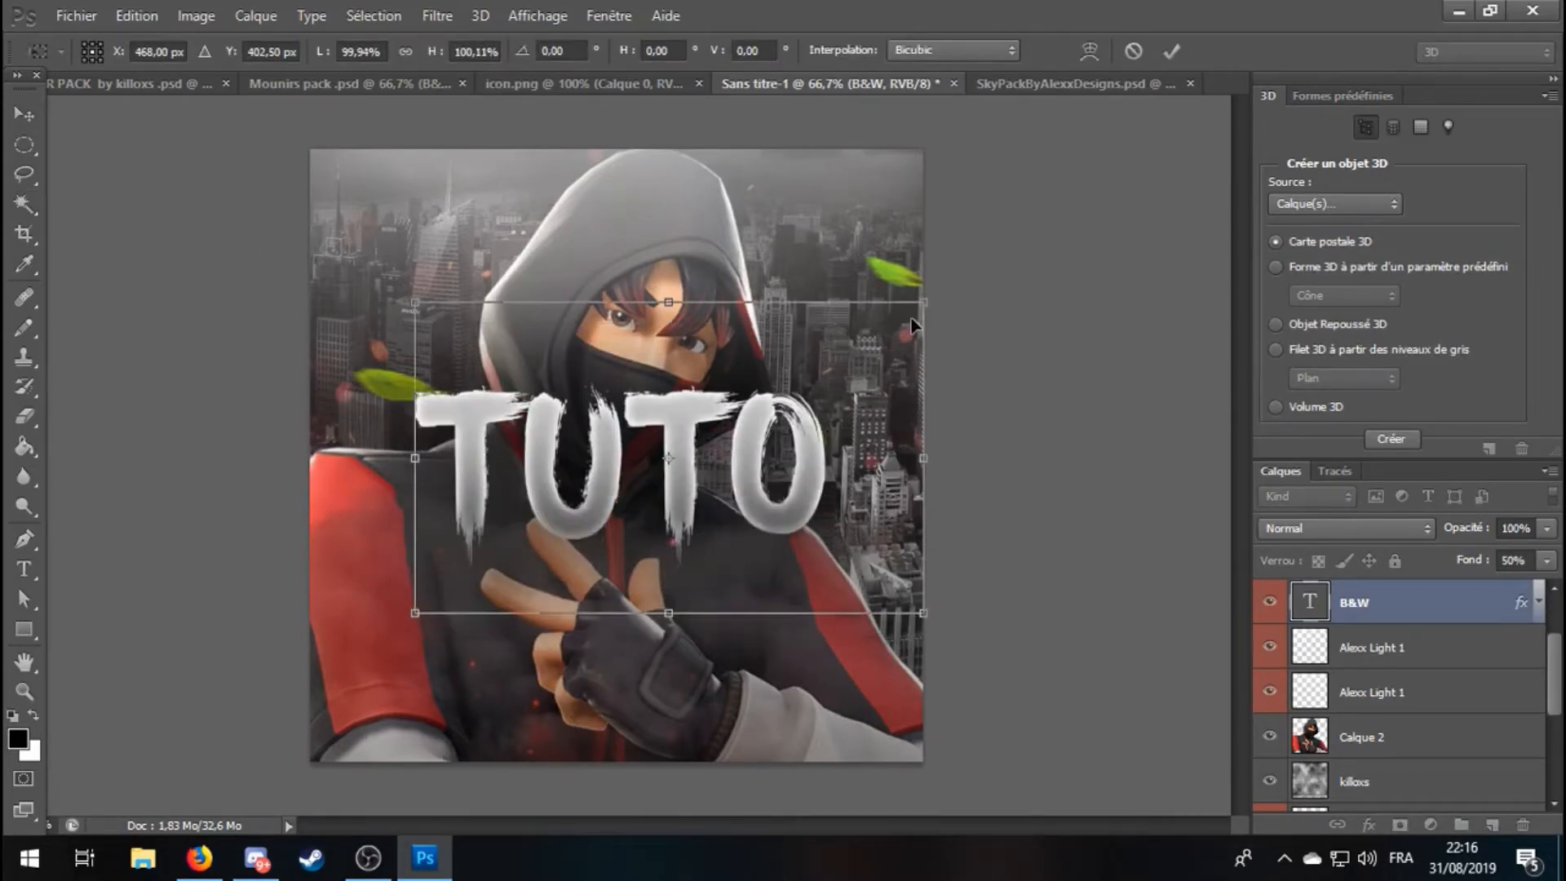
drag(722, 505, 701, 528)
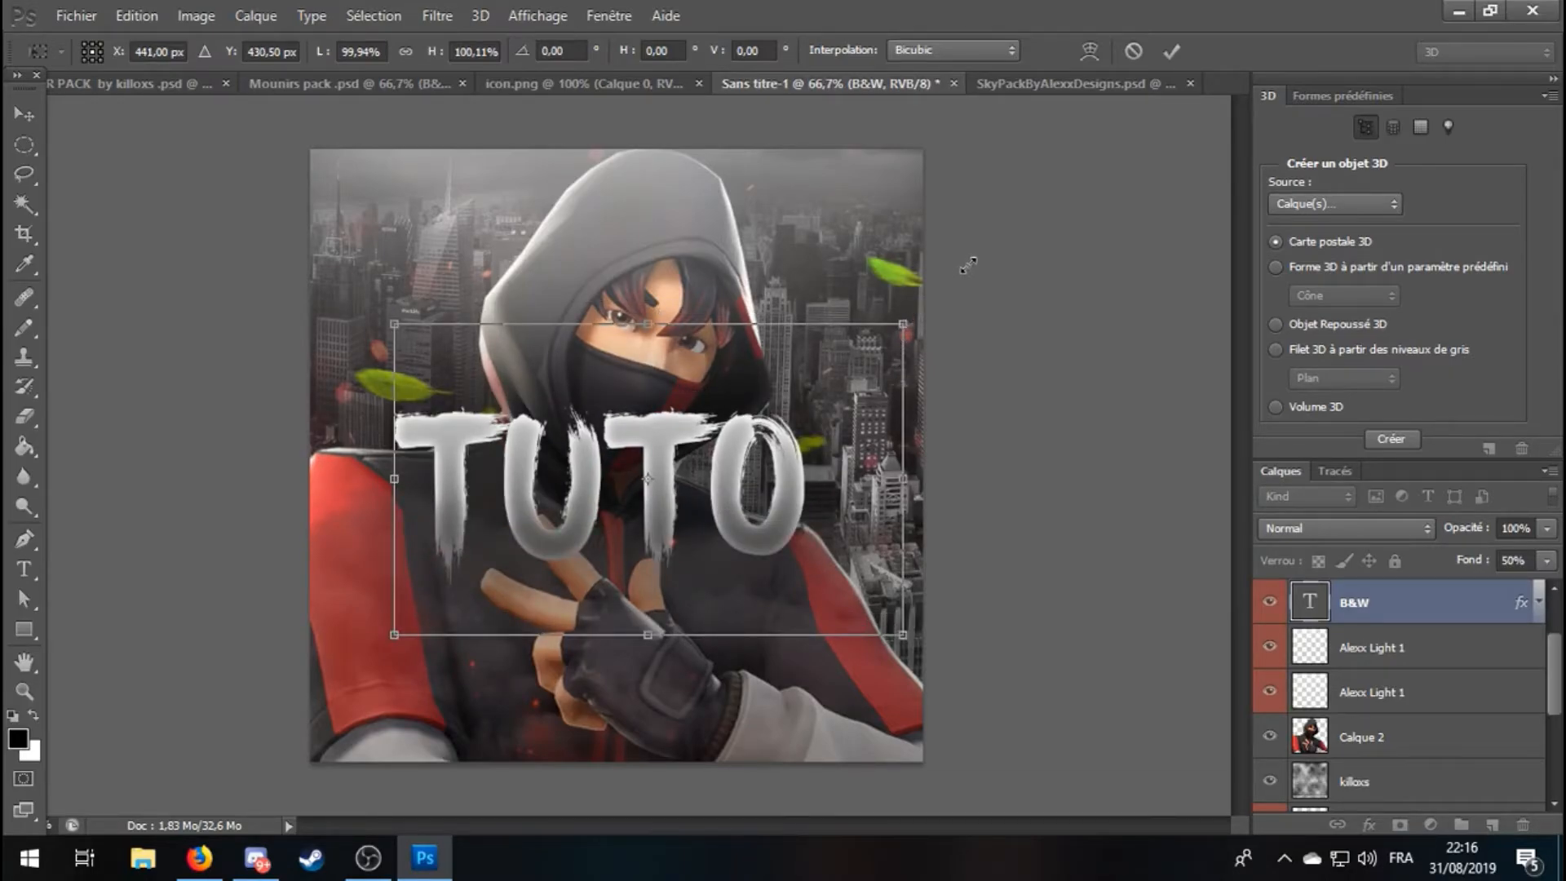
drag(967, 265, 1007, 234)
drag(865, 421, 834, 458)
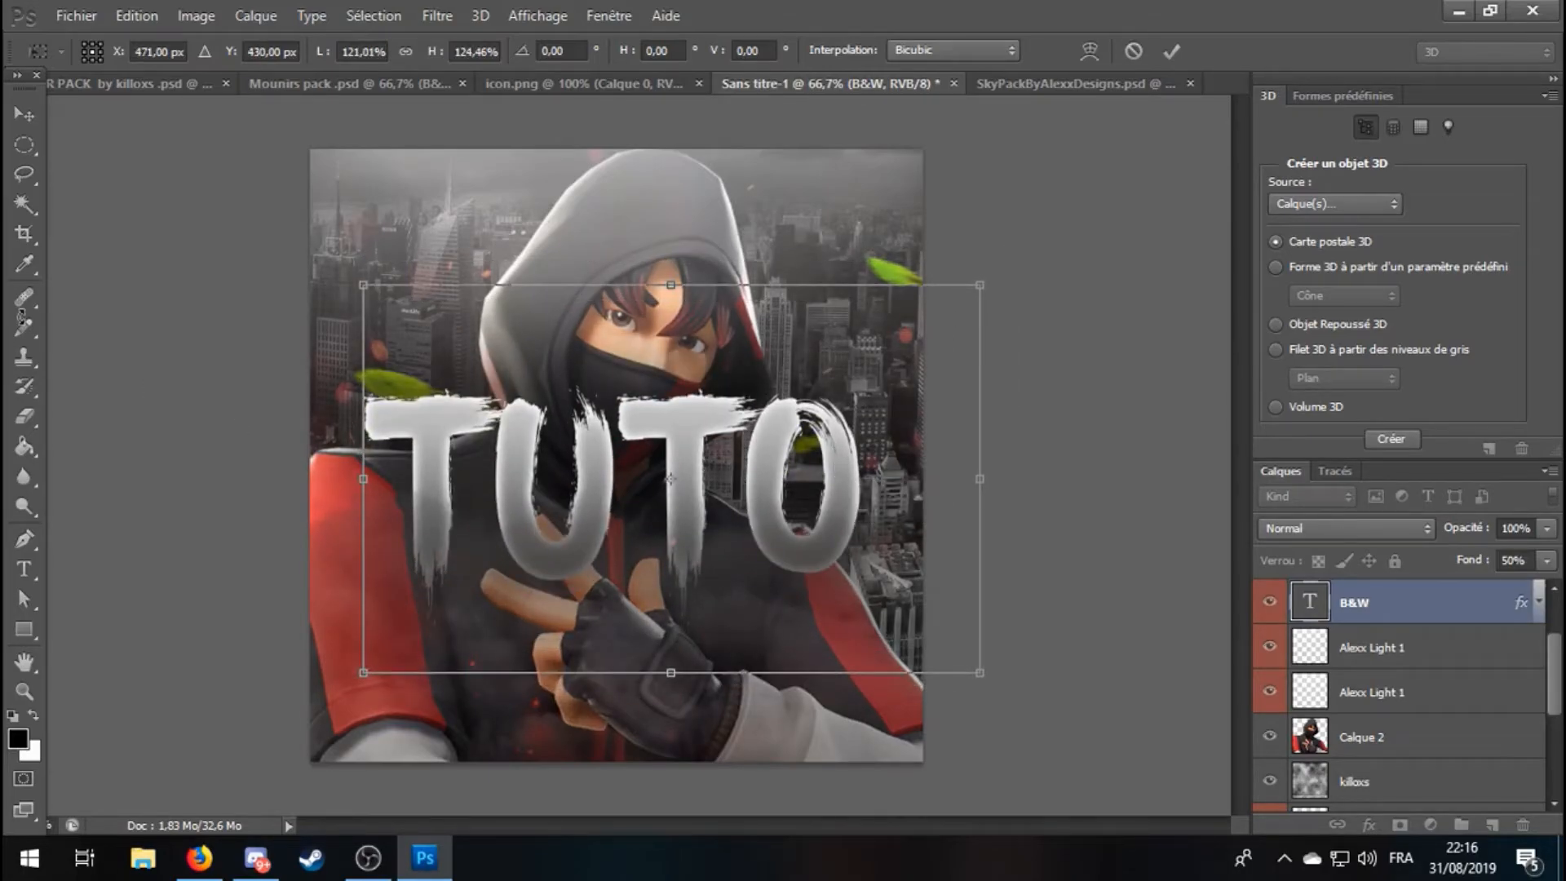
click(23, 228)
click(734, 337)
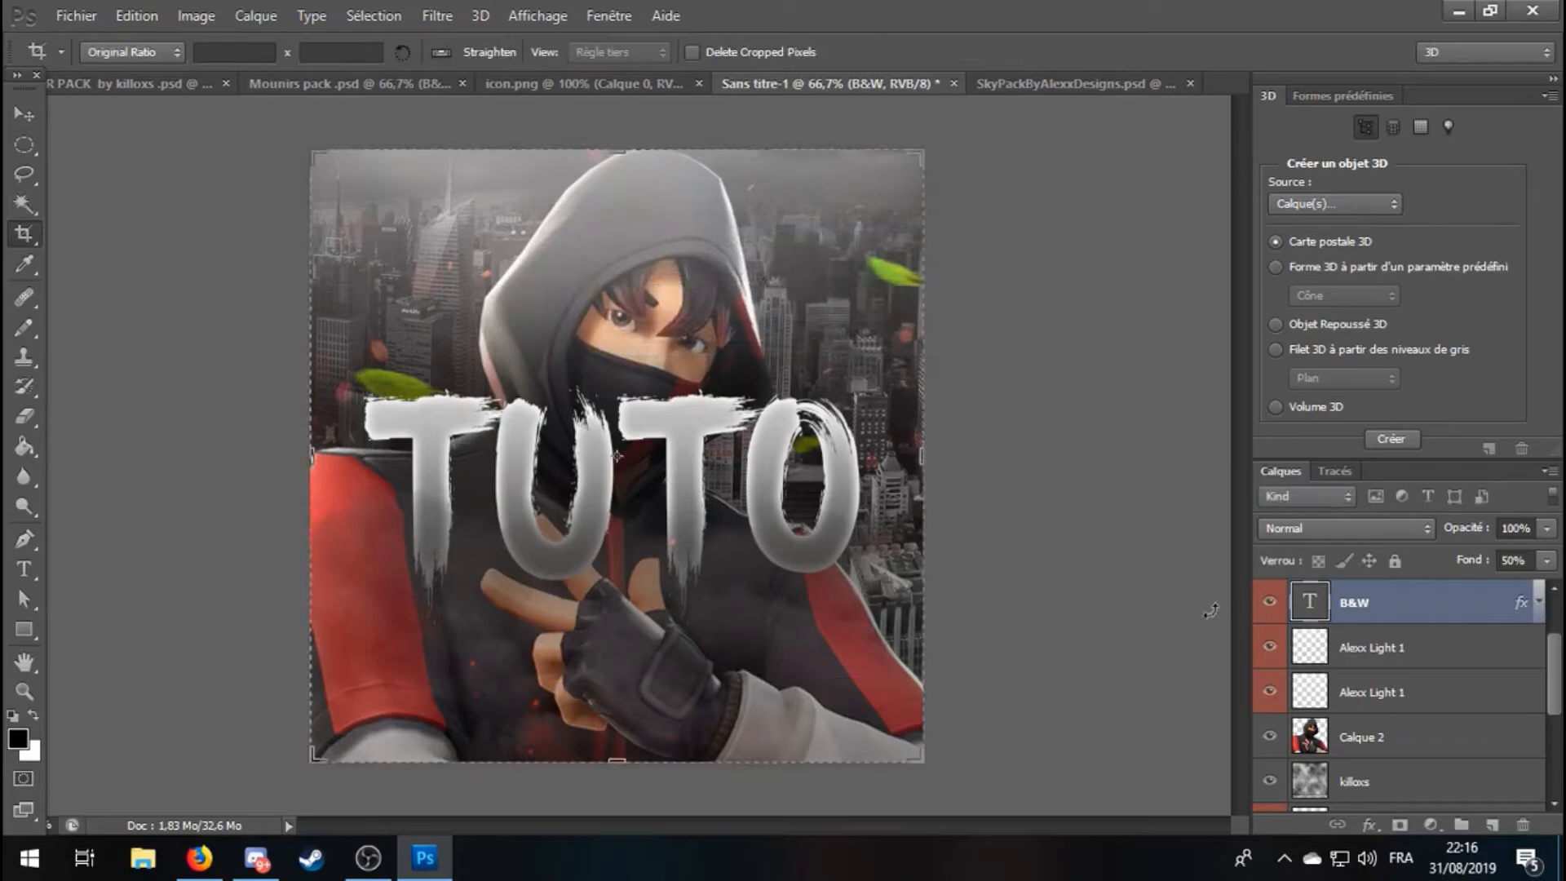
Rasterize the text of the B&W layer.
right_click(1399, 612)
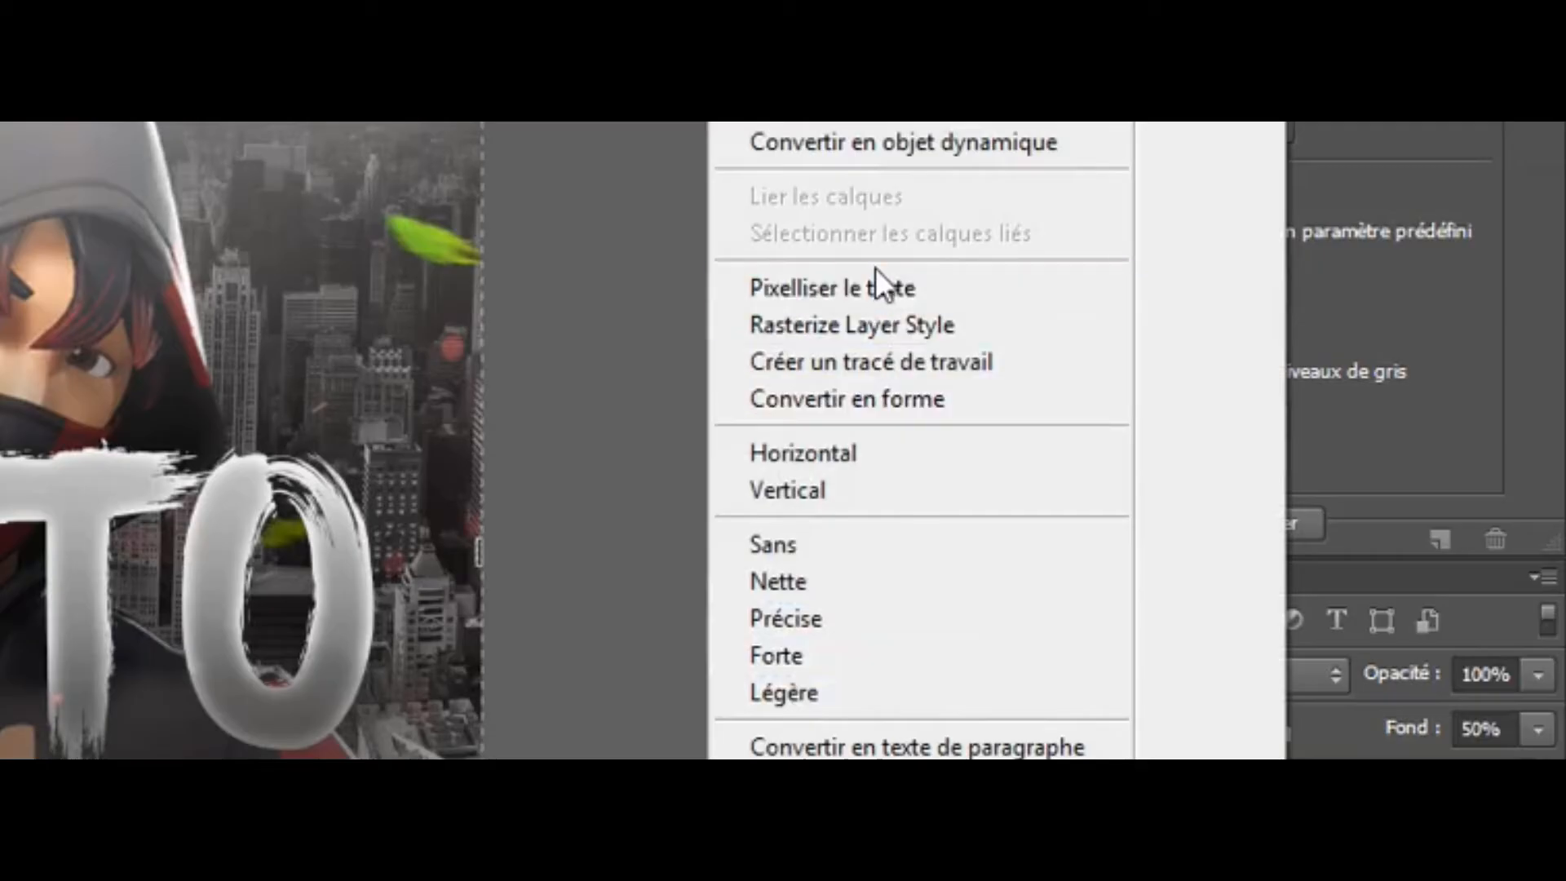
click(1150, 298)
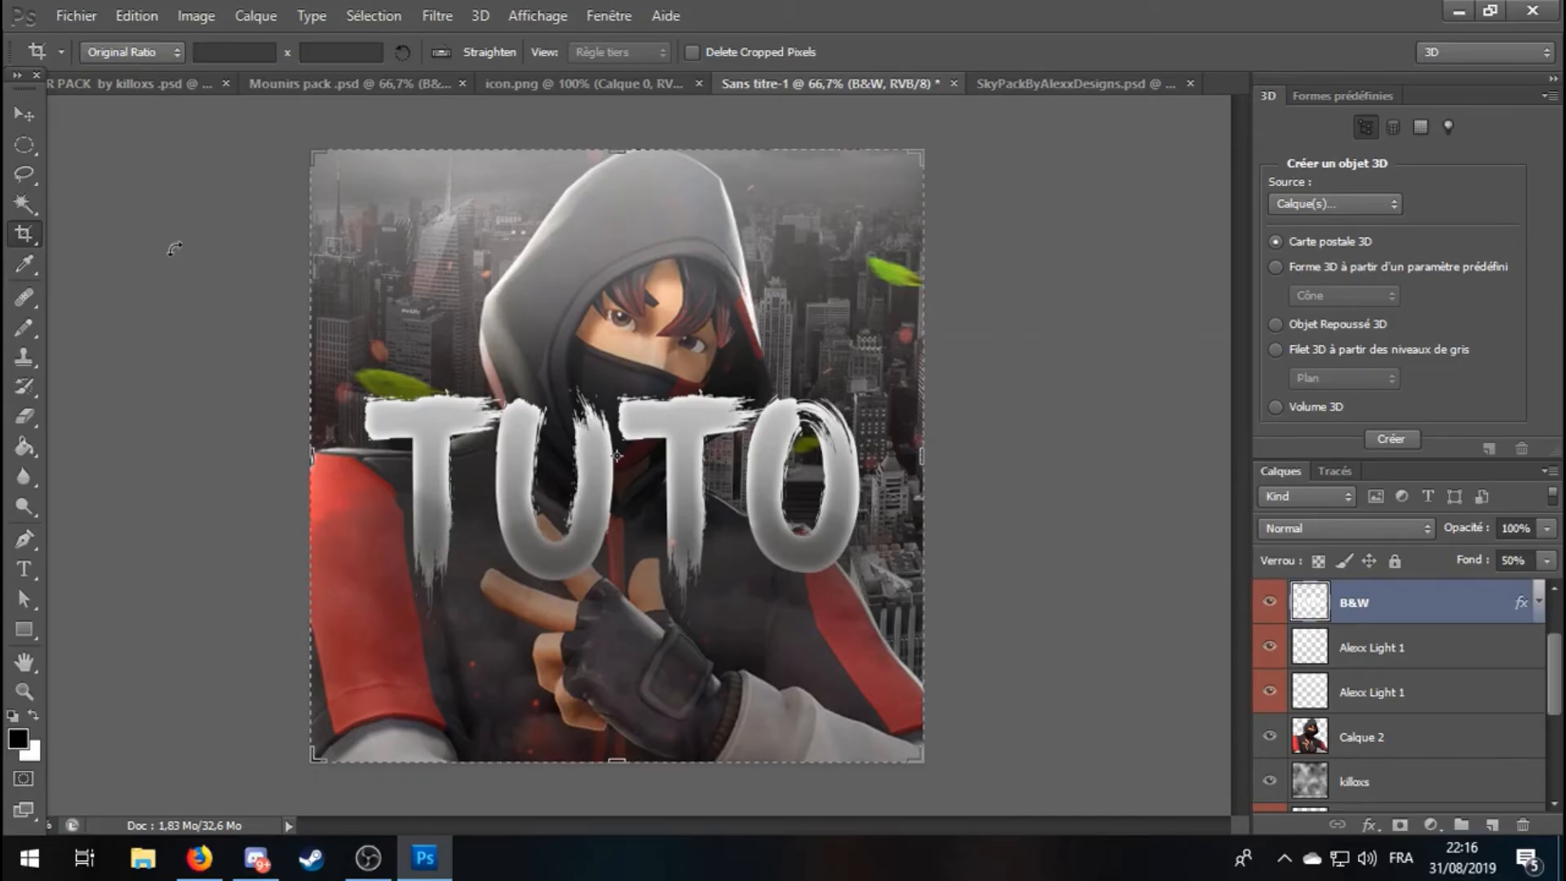
key(w)
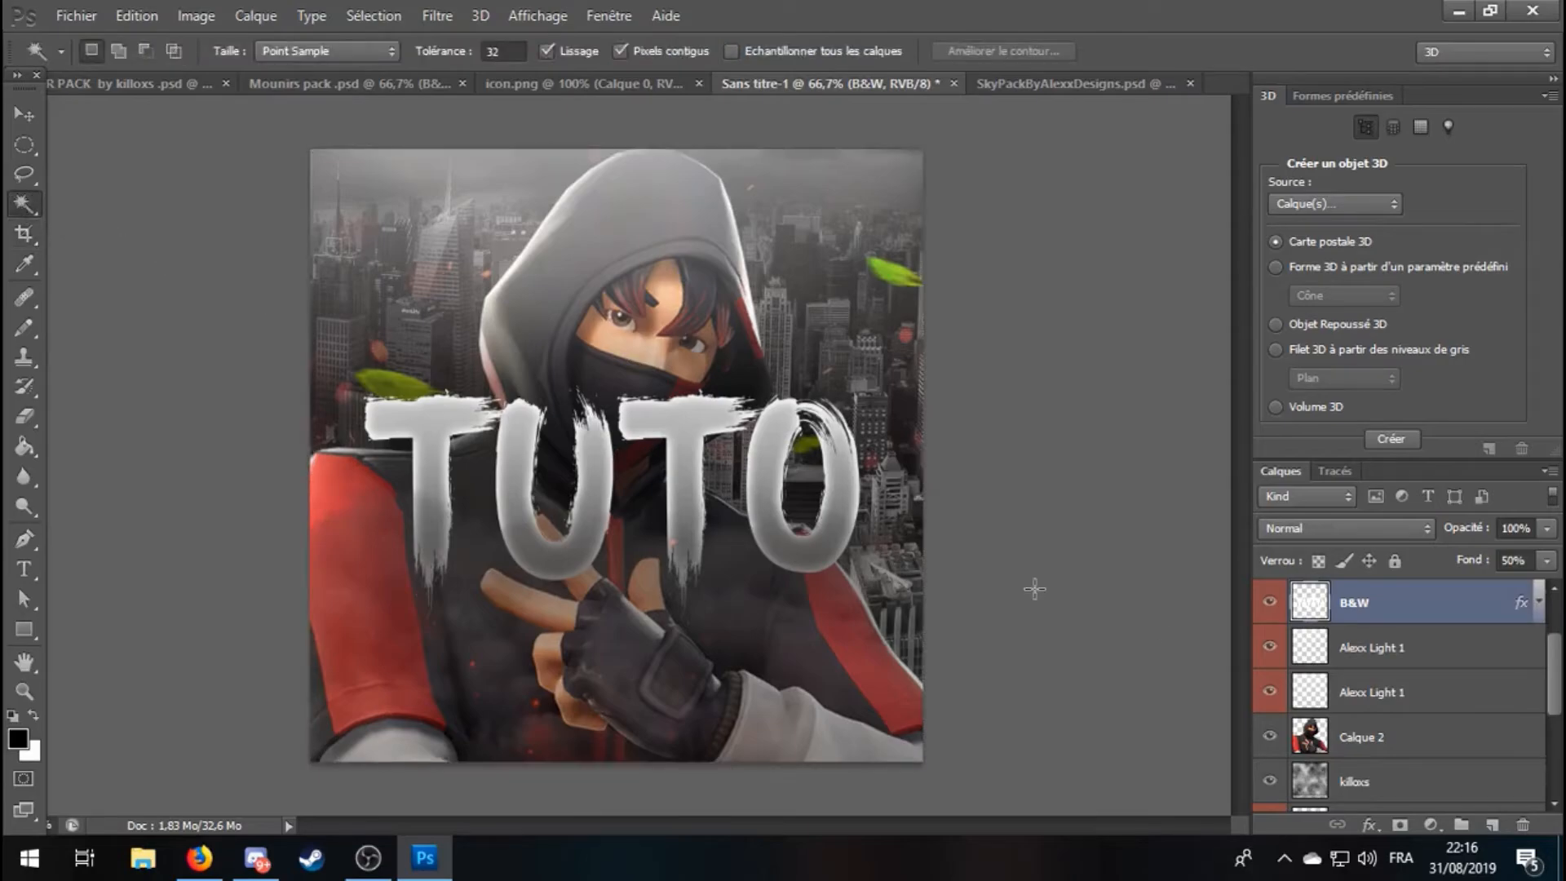
Duplicate the rasterized B&W layer within the Sans titre-1 document.
scroll(1395, 652, up, 2)
right_click(1391, 703)
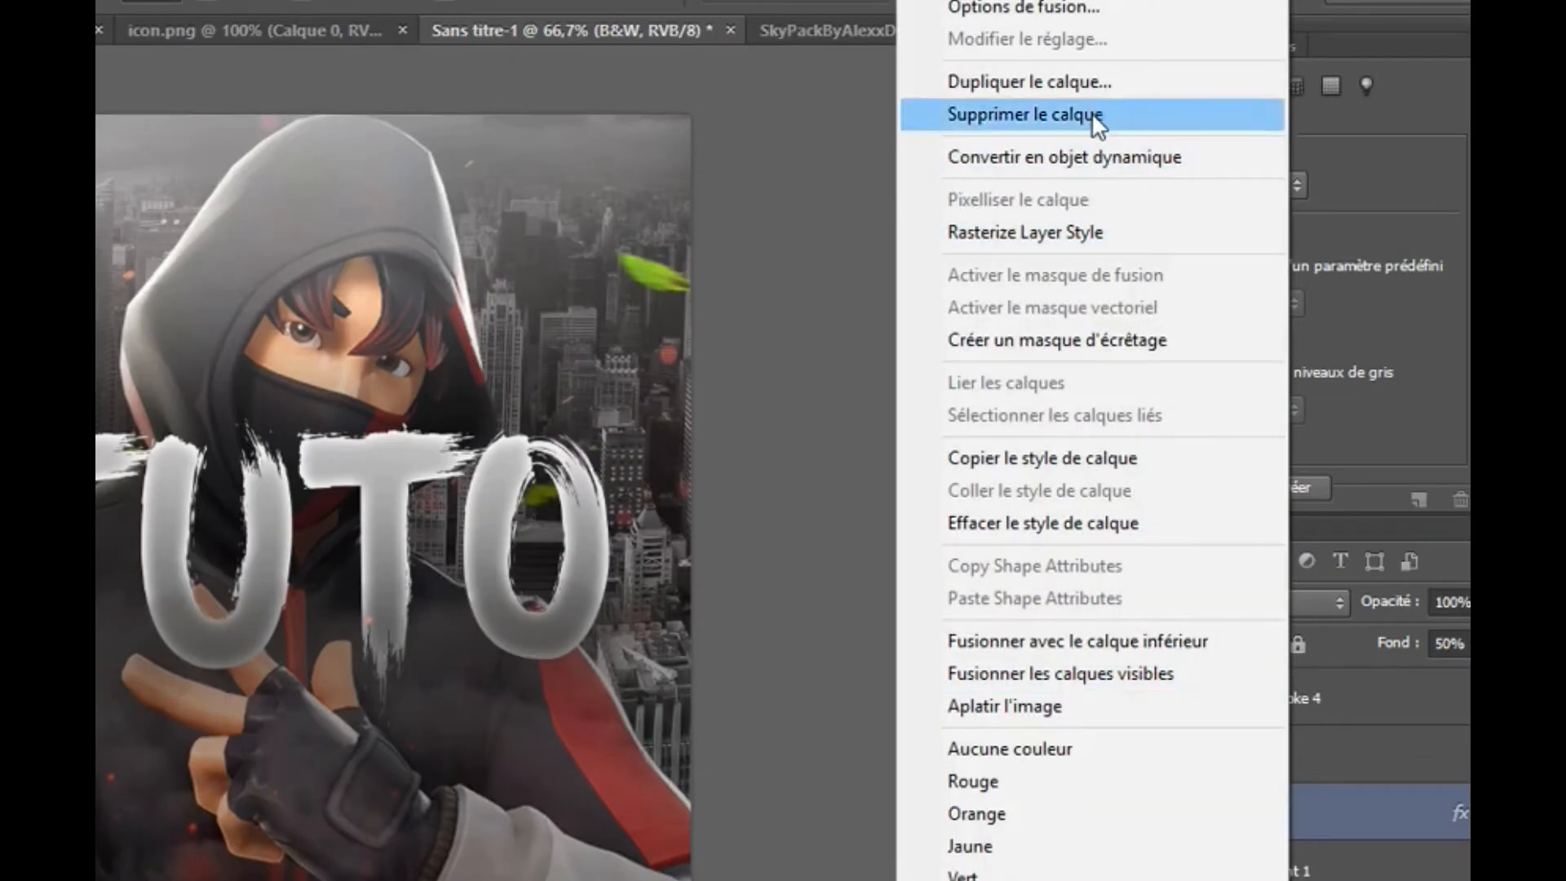
click(1044, 81)
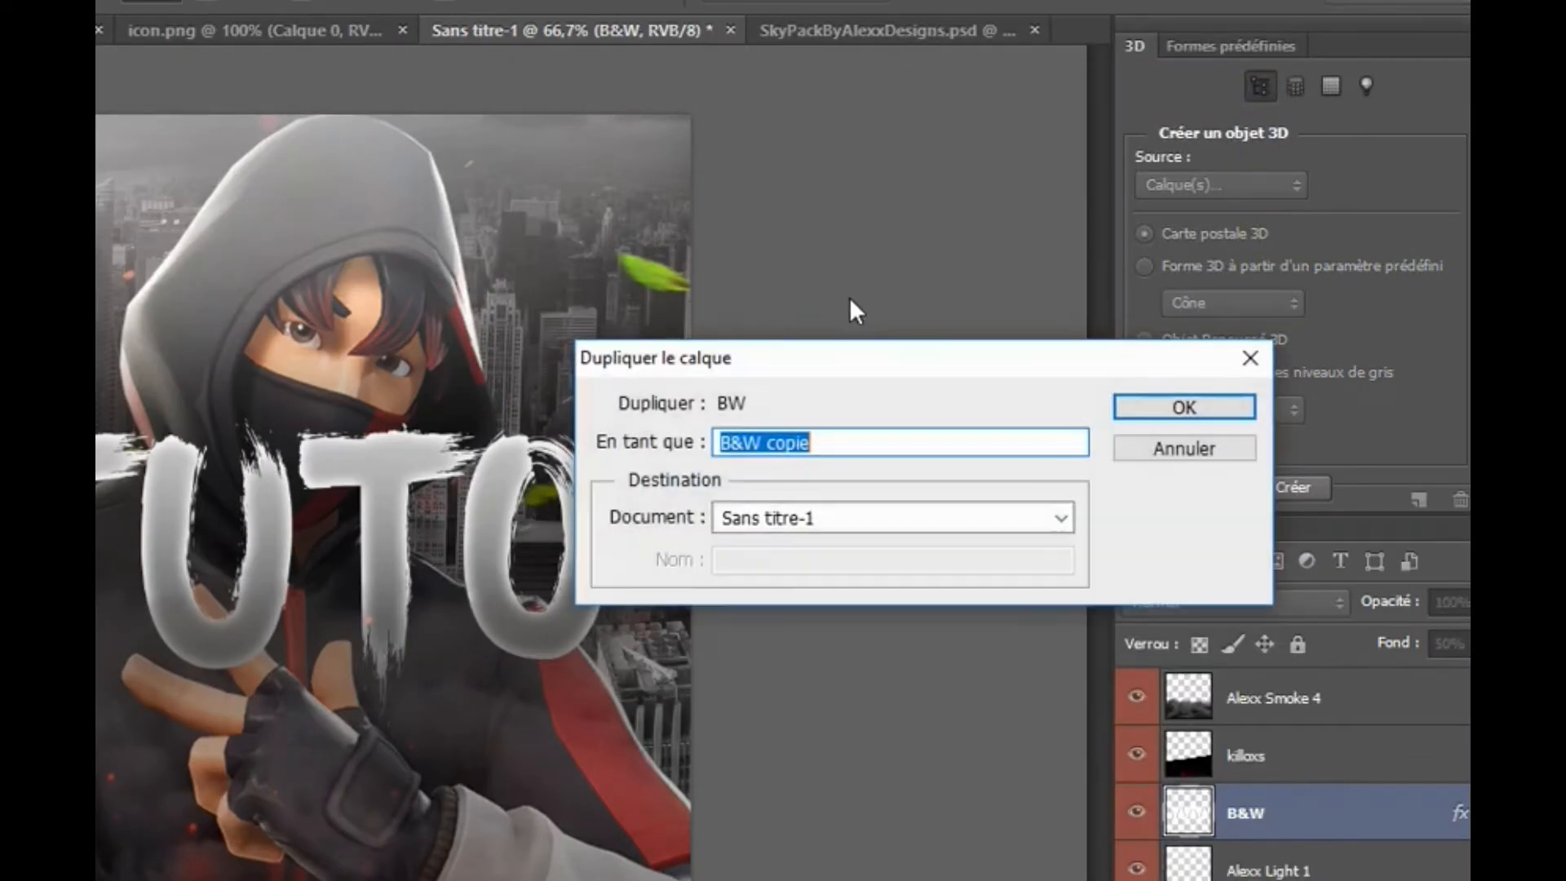
click(1172, 403)
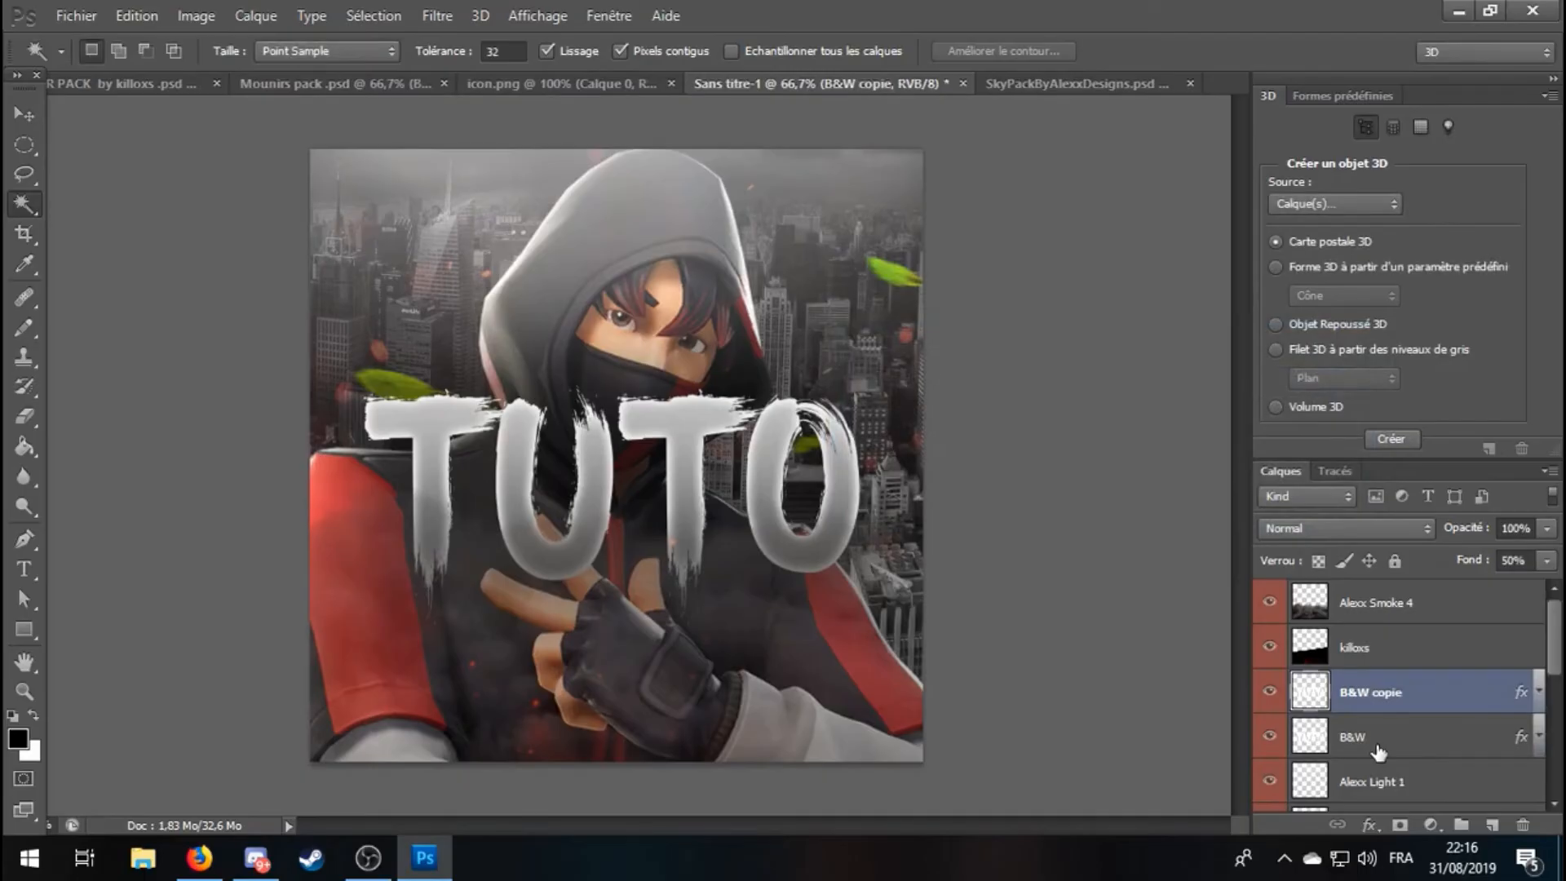
Enlarge the lower B&W layer to about 110% and centre it behind the duplicated TUTO lettering.
click(1378, 746)
click(23, 112)
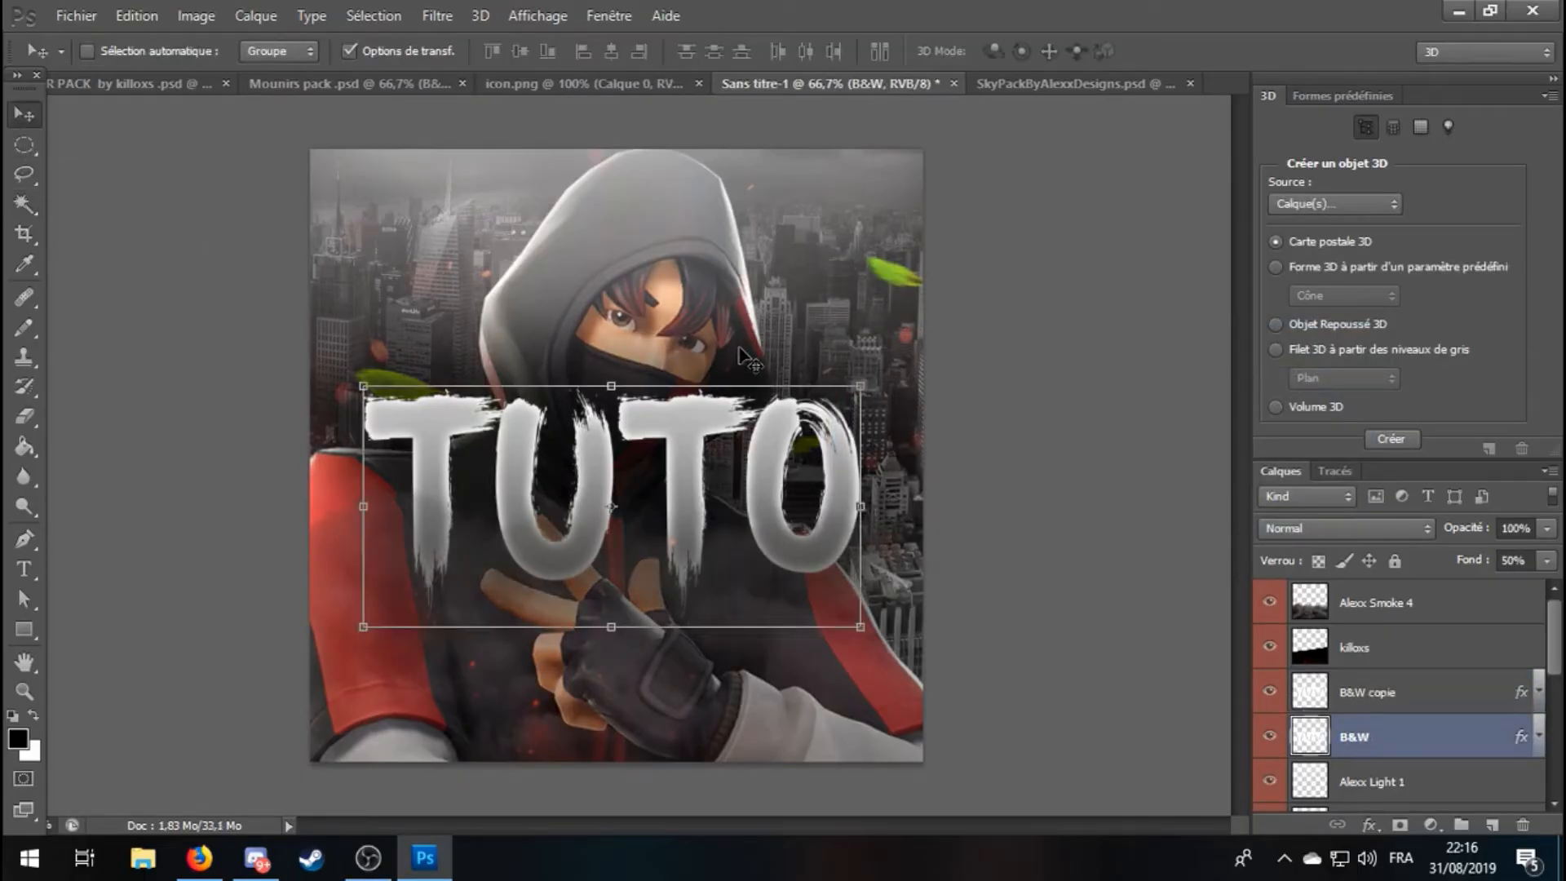
drag(862, 382, 910, 360)
drag(748, 456, 722, 469)
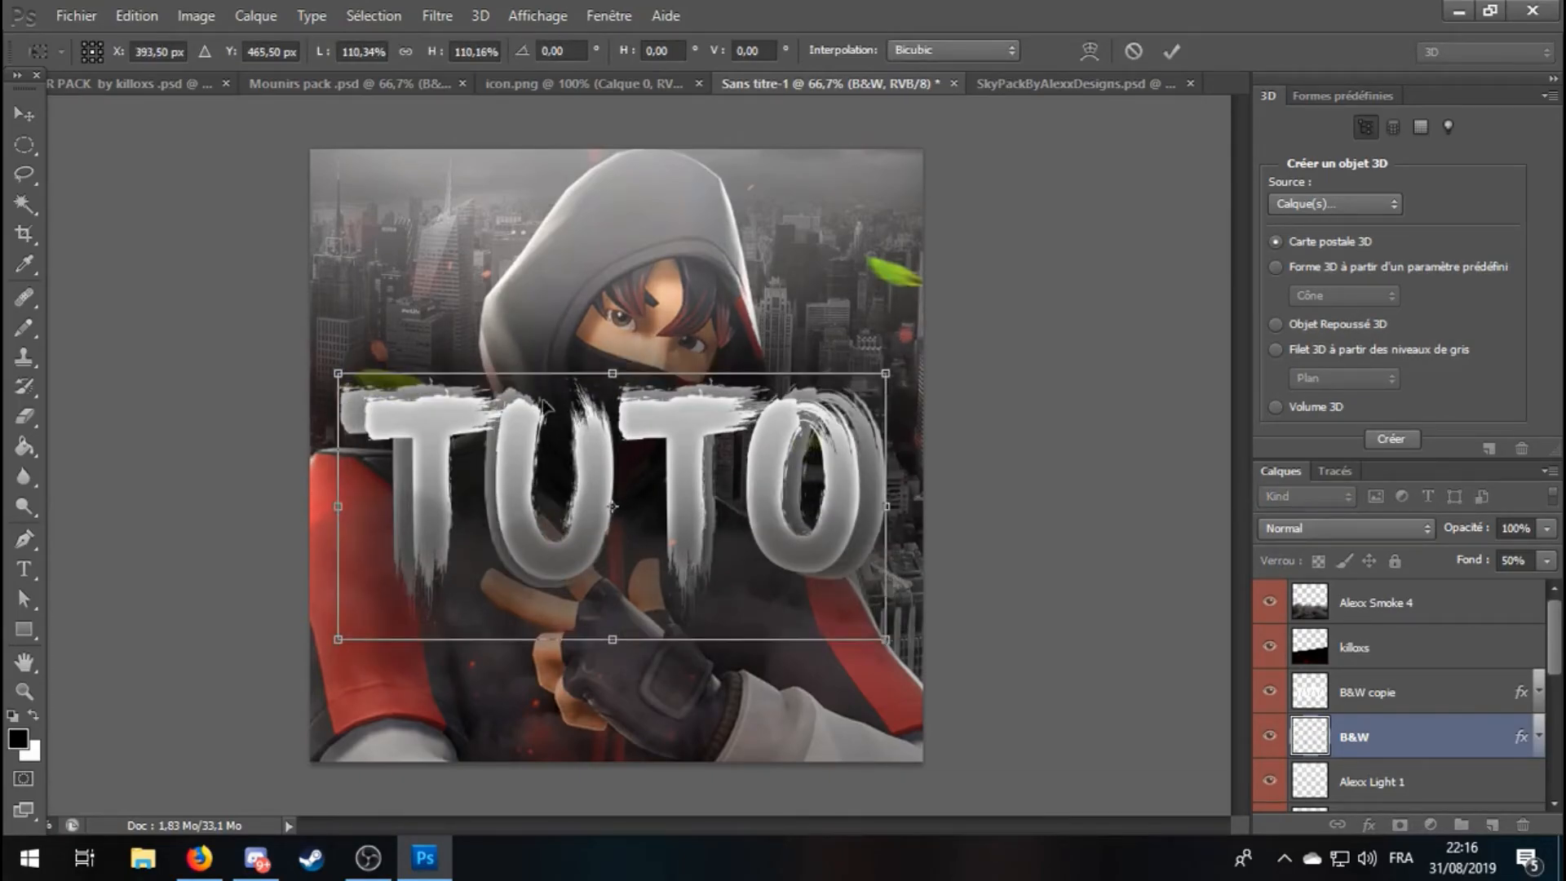
click(24, 203)
click(702, 336)
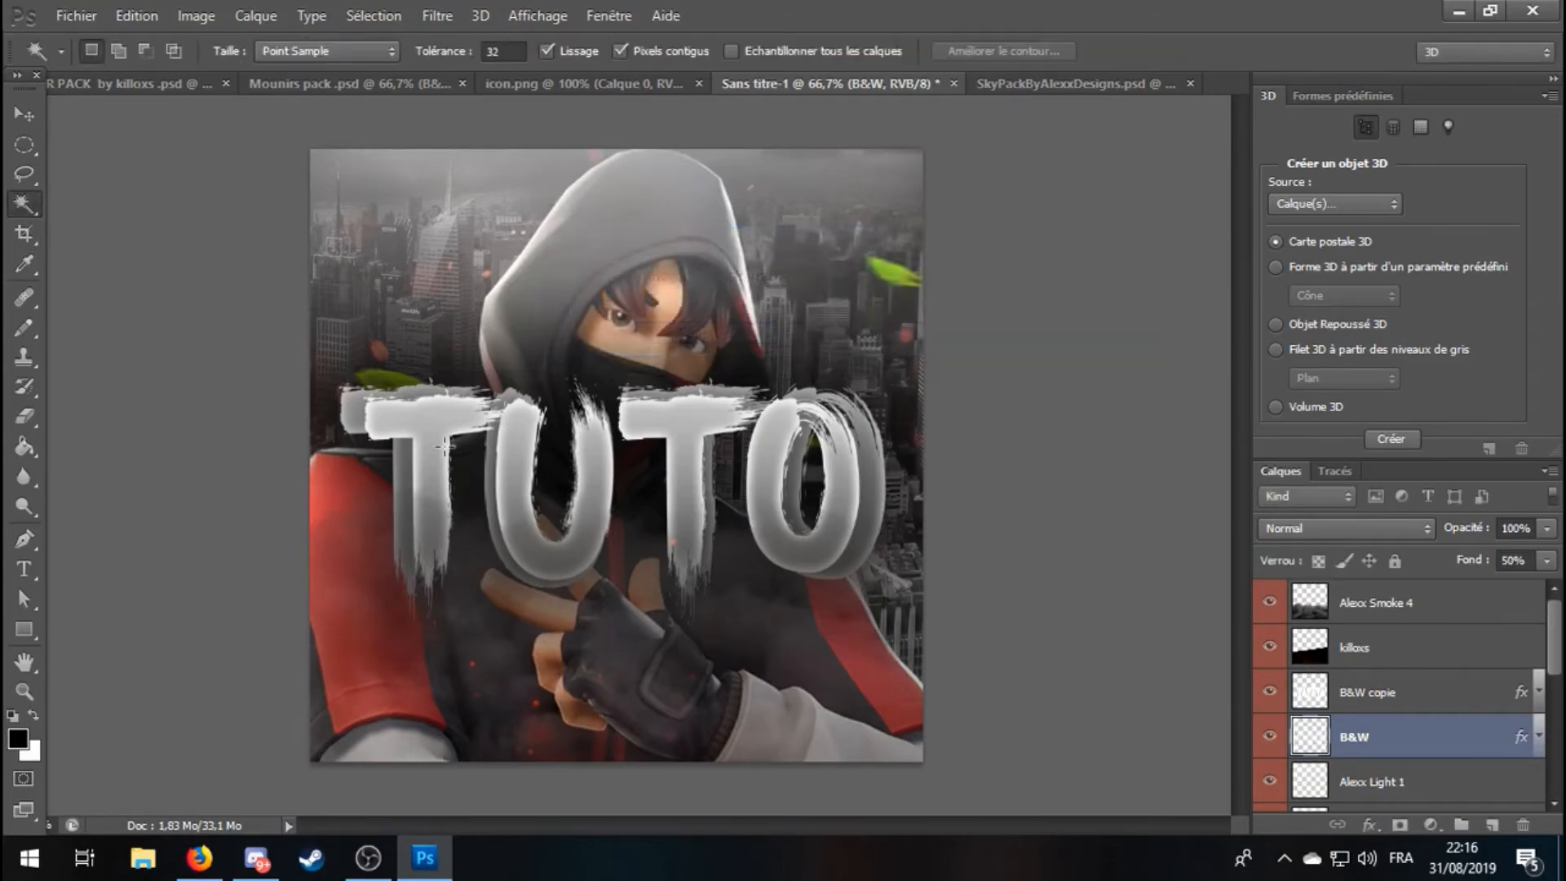
Lower the opacity of the enlarged B&W layer to 30% in its blending options.
right_click(1373, 736)
click(1199, 60)
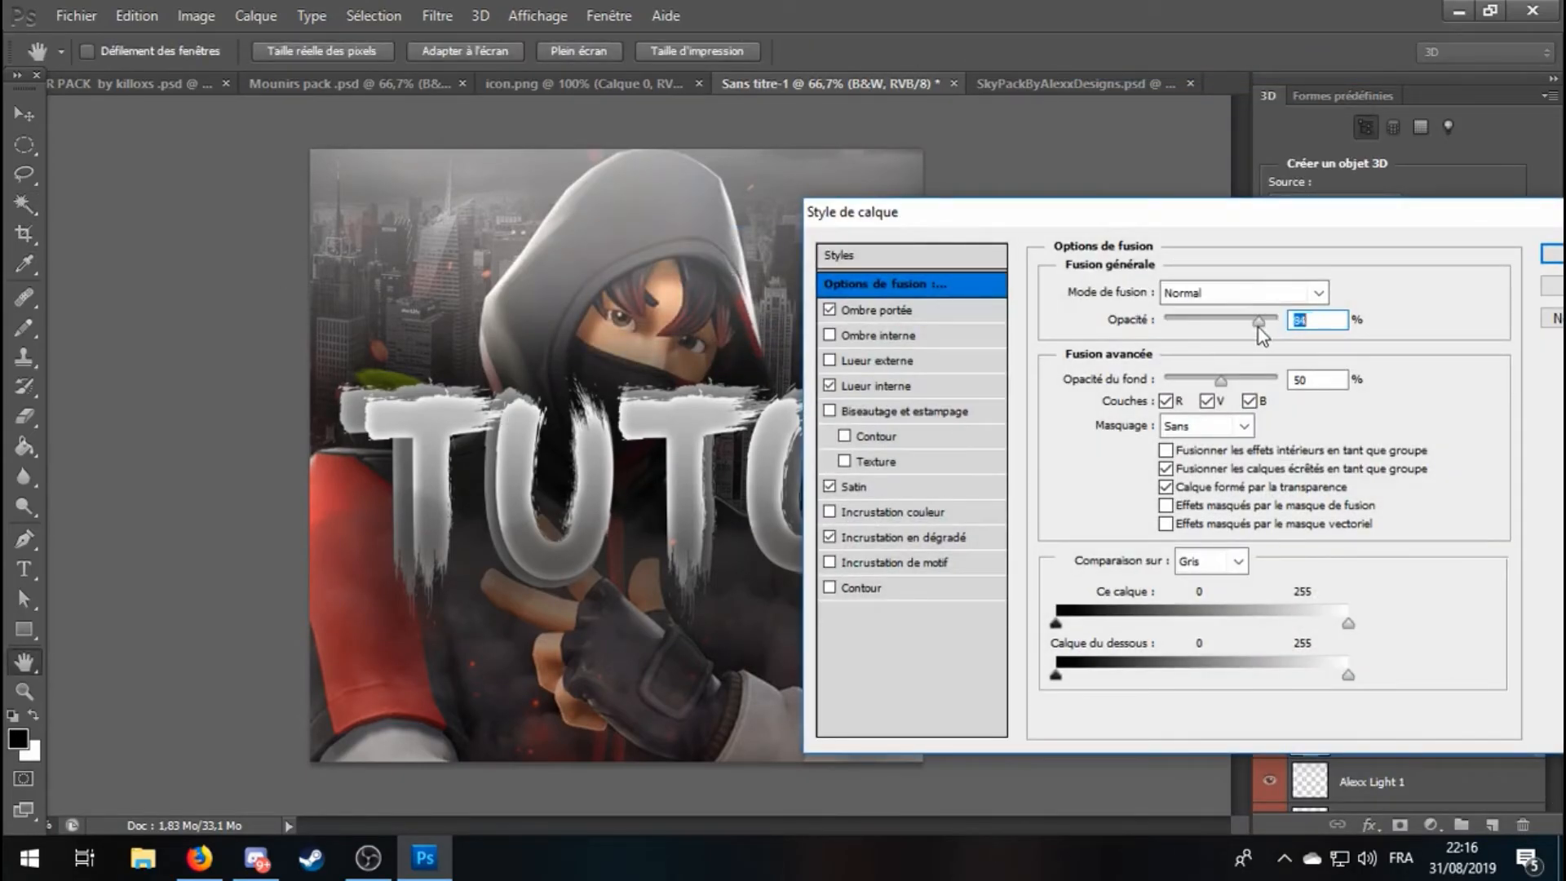
drag(1259, 327, 1203, 327)
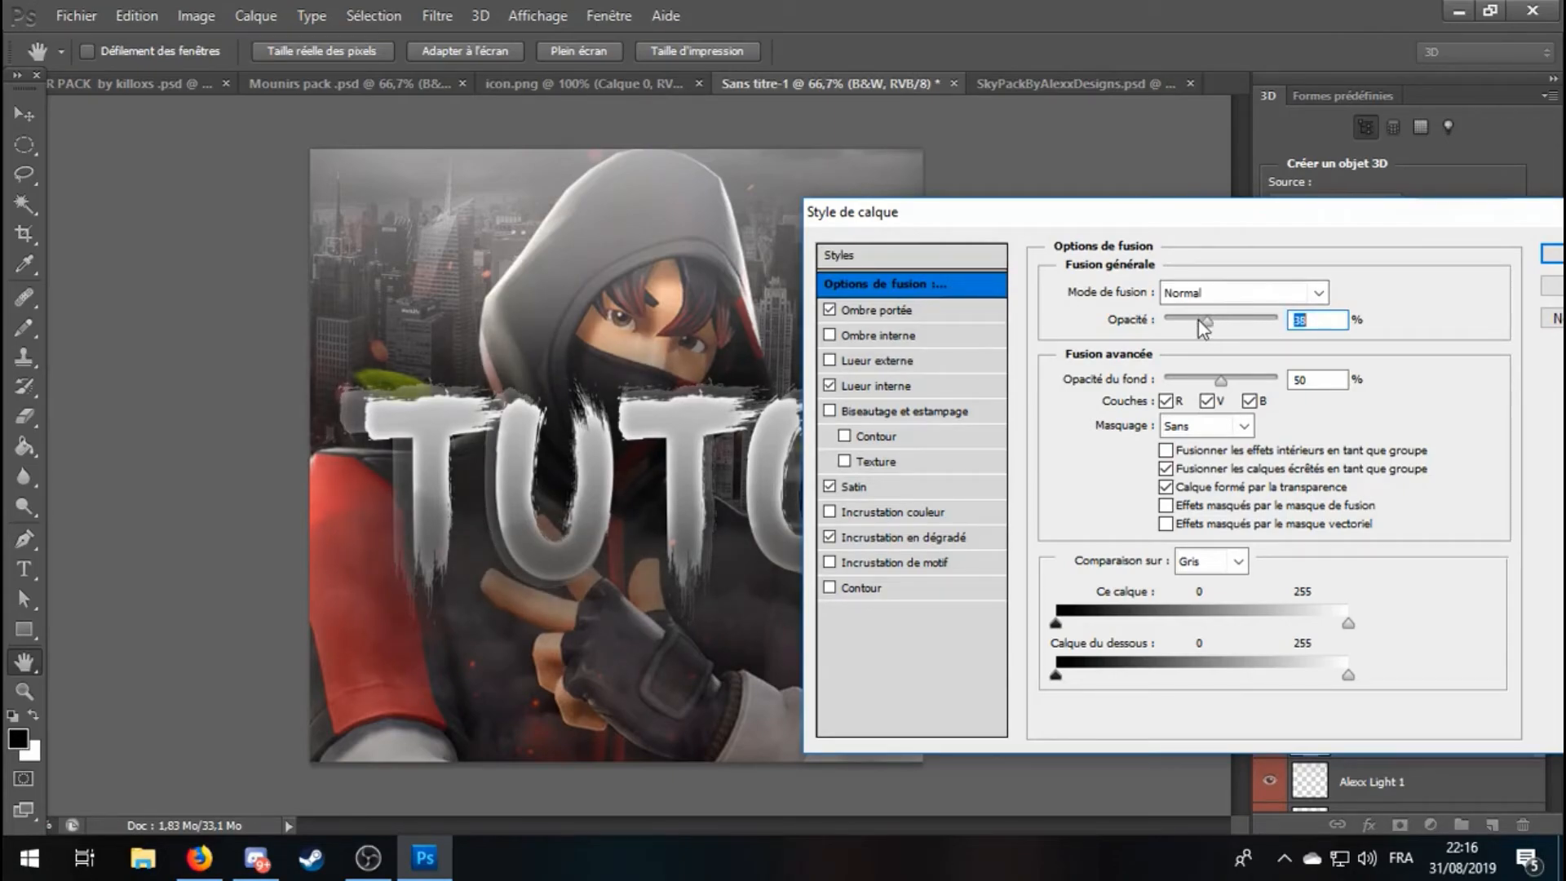
click(1552, 254)
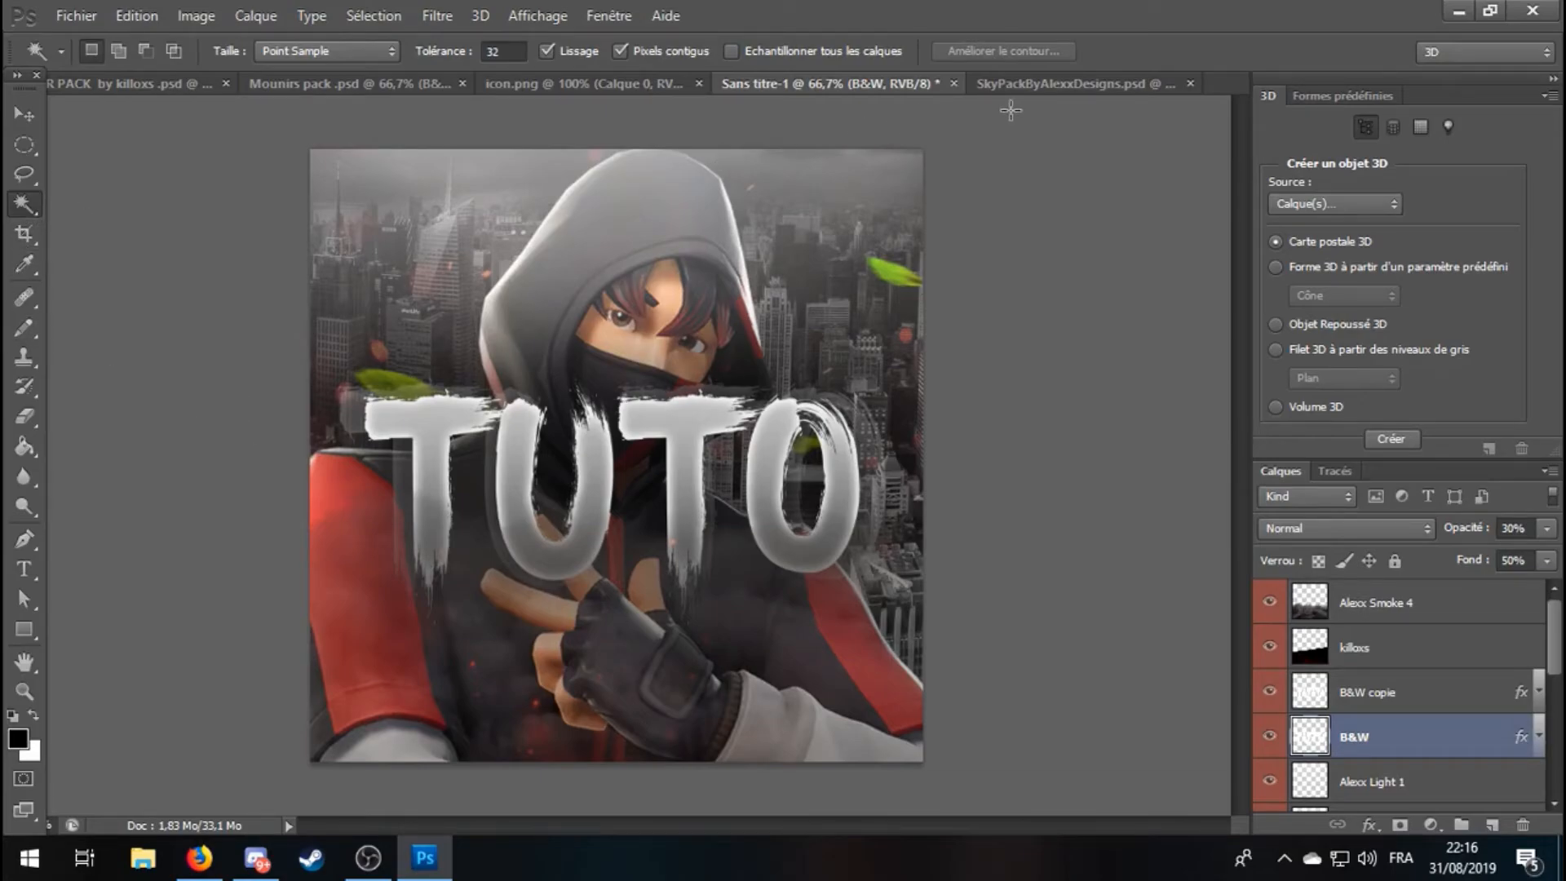
In the Mounirs pack document, hide and collapse the Layer Style group, then expand and show the overlay group.
click(1078, 84)
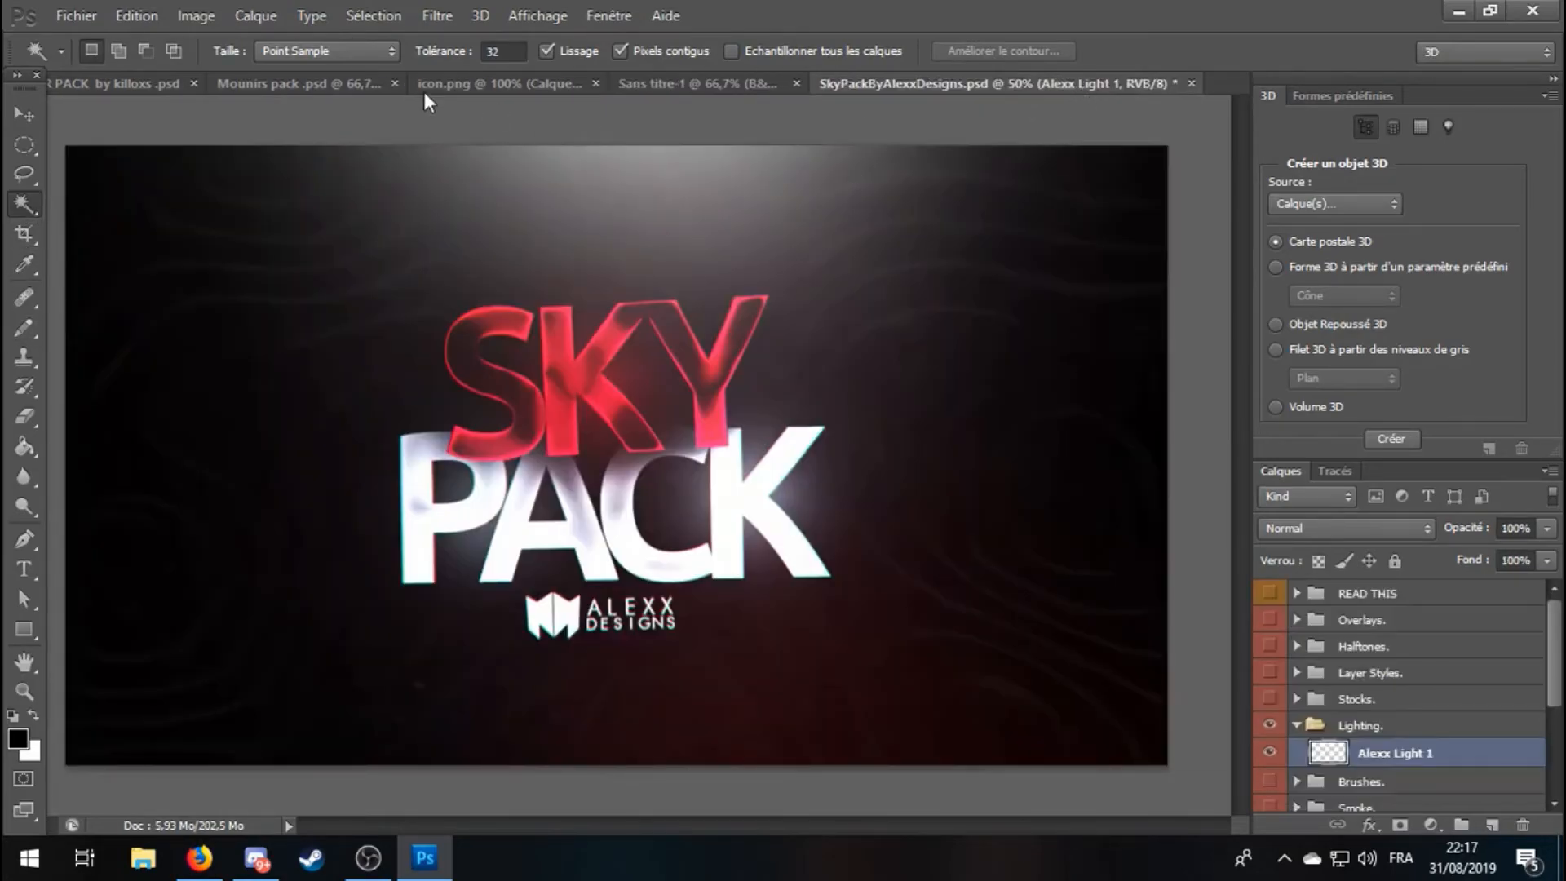
click(302, 85)
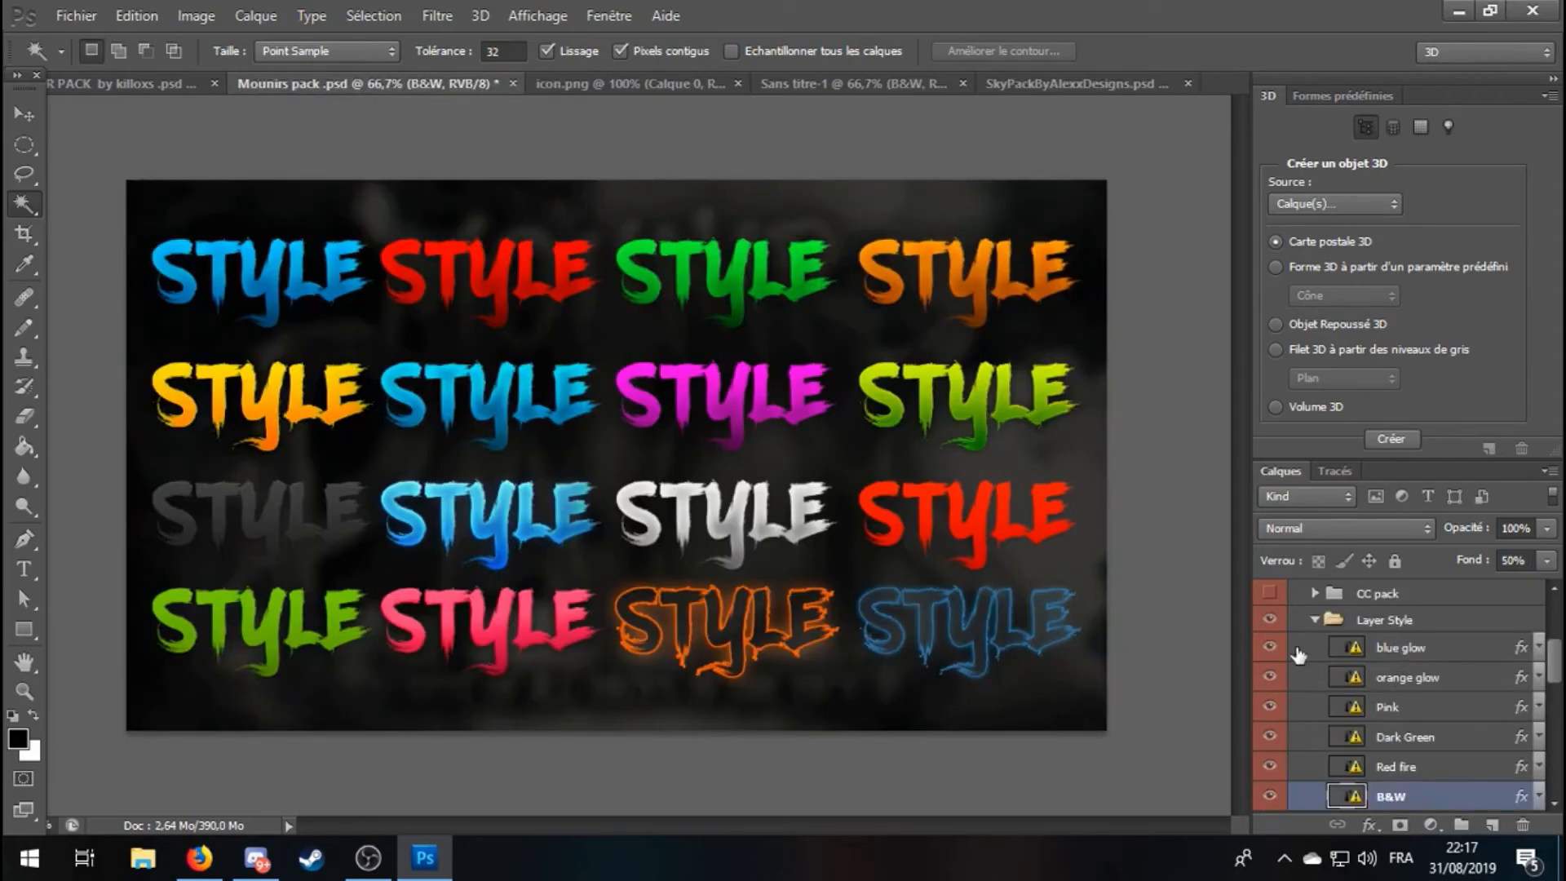
click(1273, 623)
click(1314, 619)
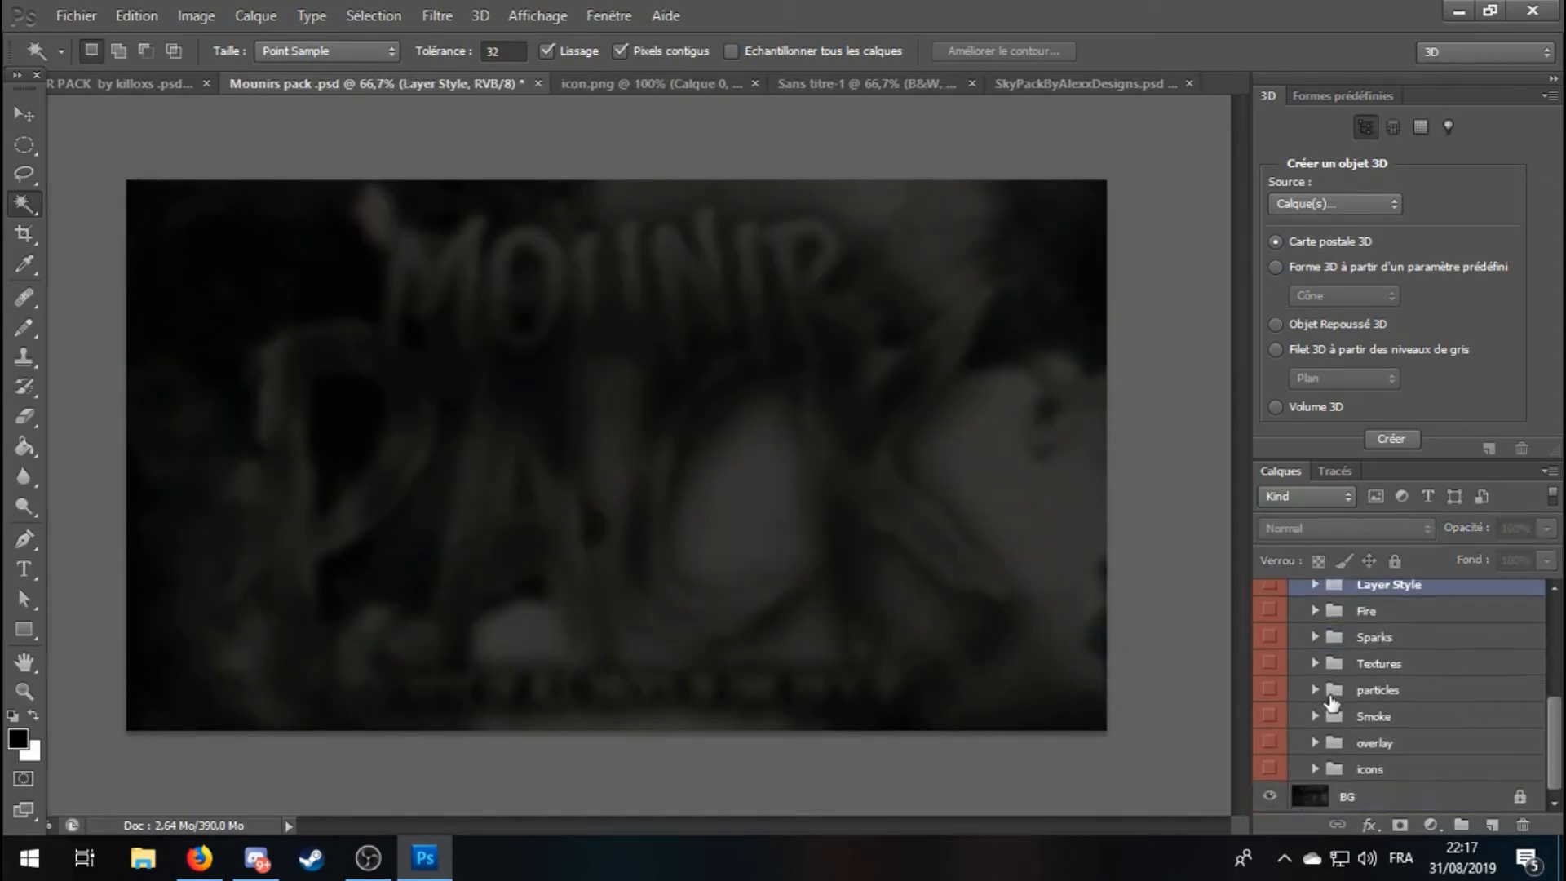
click(1314, 742)
click(1270, 770)
click(1270, 781)
scroll(1270, 781, down, 1)
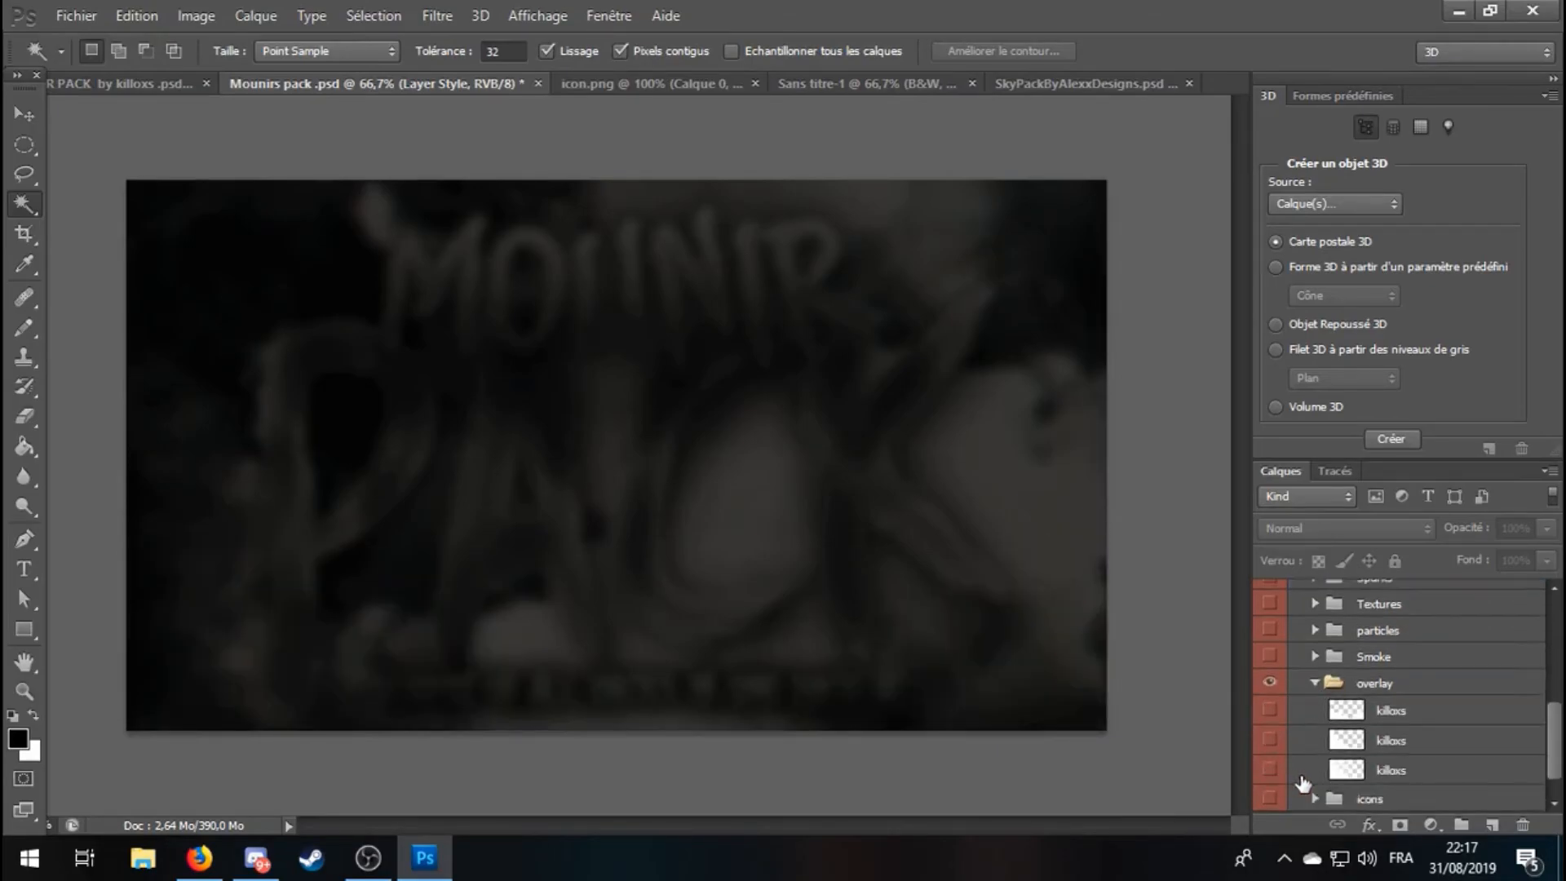
Preview the pack's overlays and copy the lowest killoxs overlay layer into the Sans titre-1 document.
click(1268, 740)
click(1268, 740)
click(1269, 770)
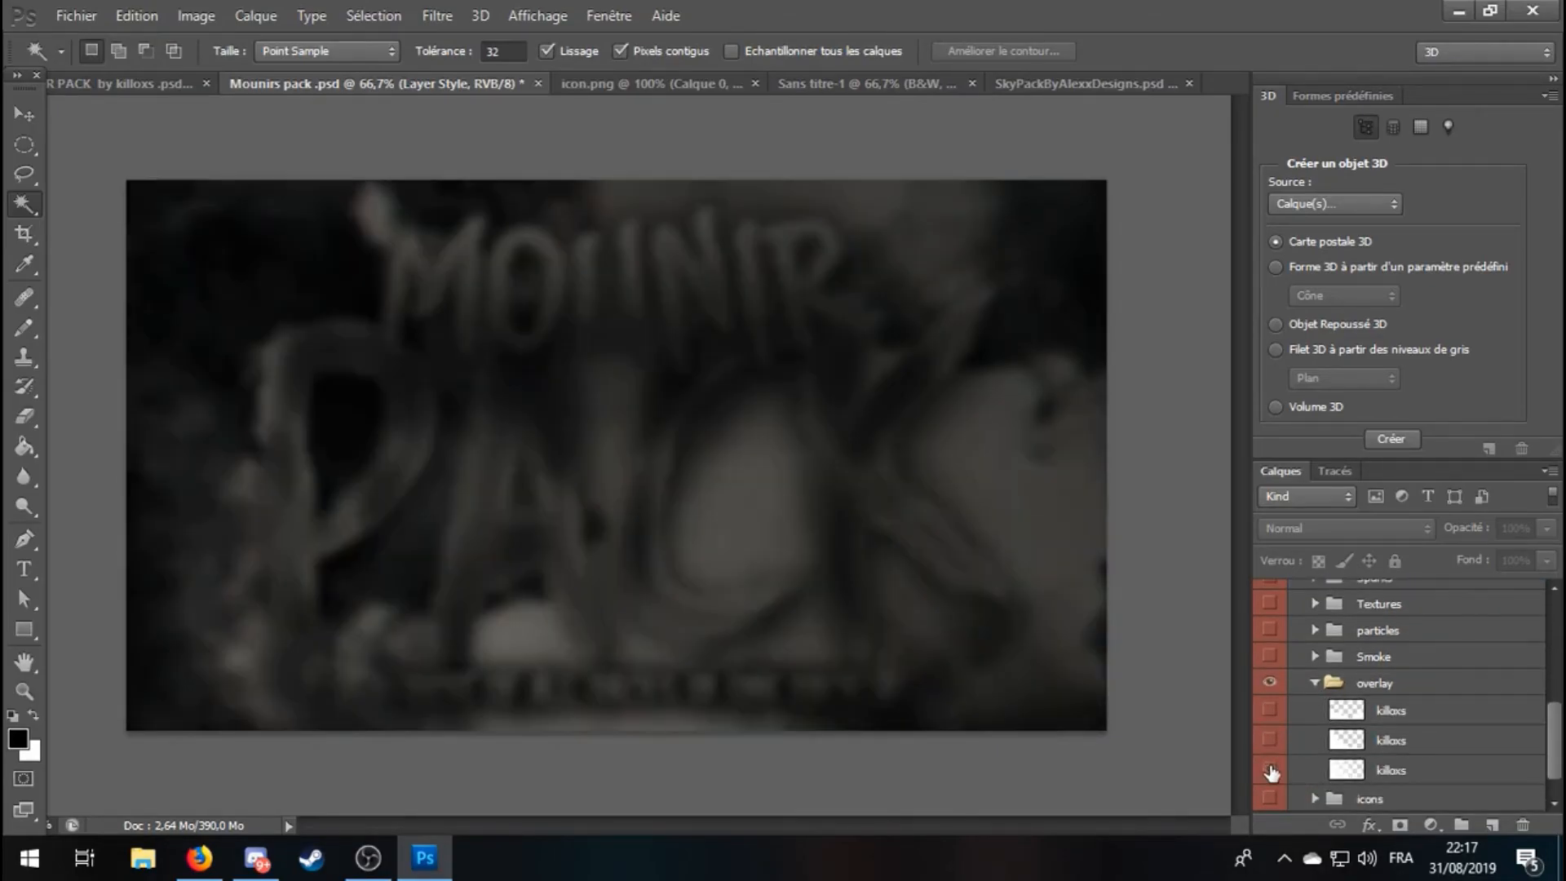
click(1391, 769)
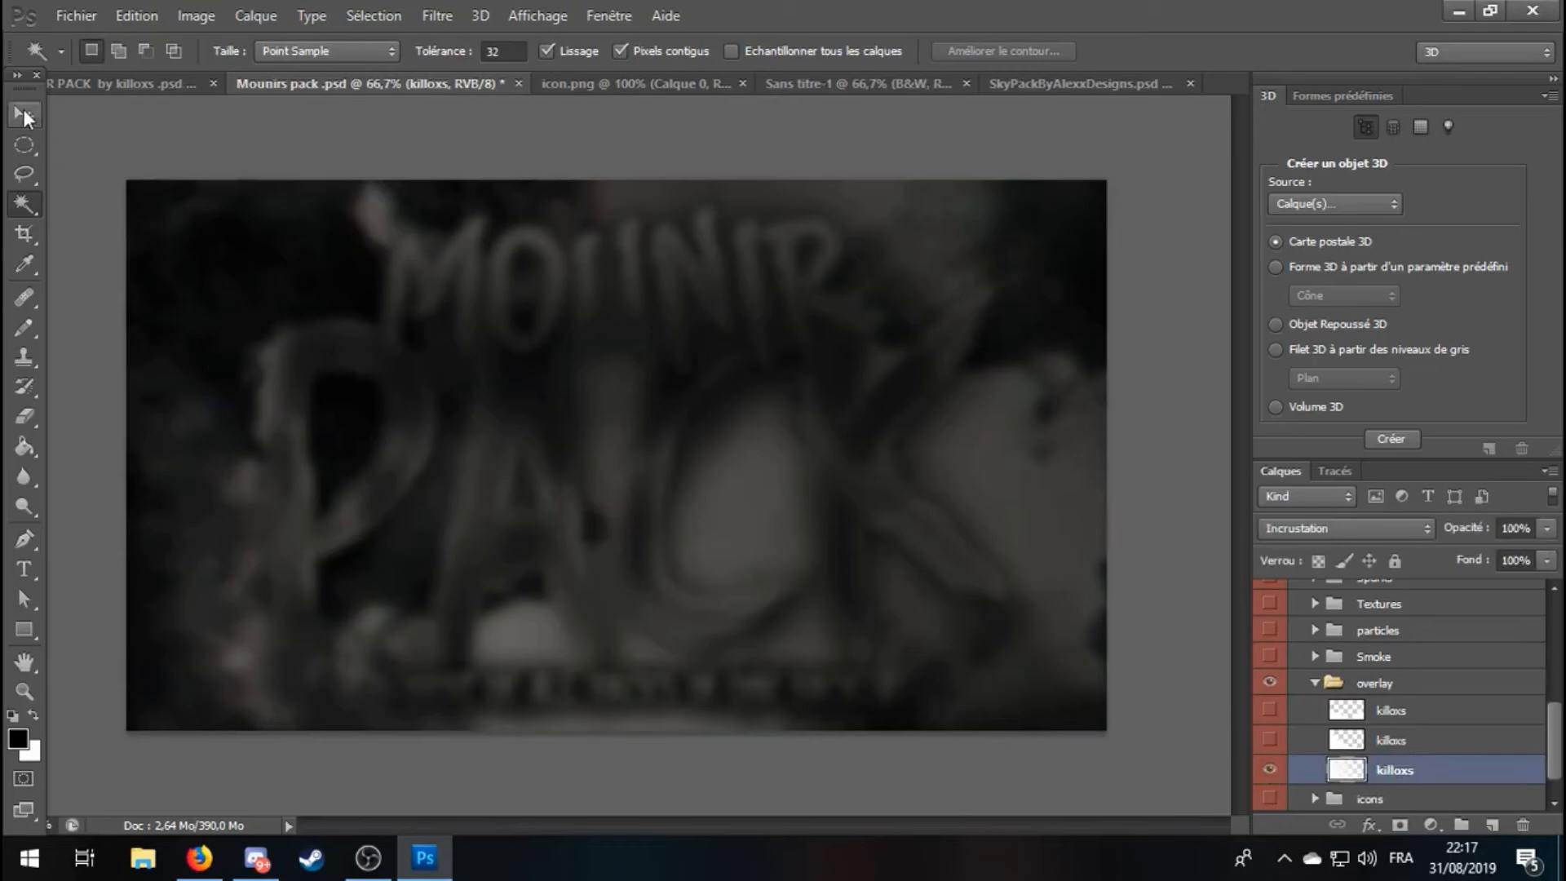
click(26, 117)
drag(617, 455, 363, 335)
drag(431, 367, 557, 466)
Position the killoxs overlay over the picture and stretch its height to about 111% to span the full canvas height.
click(24, 113)
click(700, 335)
drag(702, 367, 539, 372)
drag(542, 701, 539, 763)
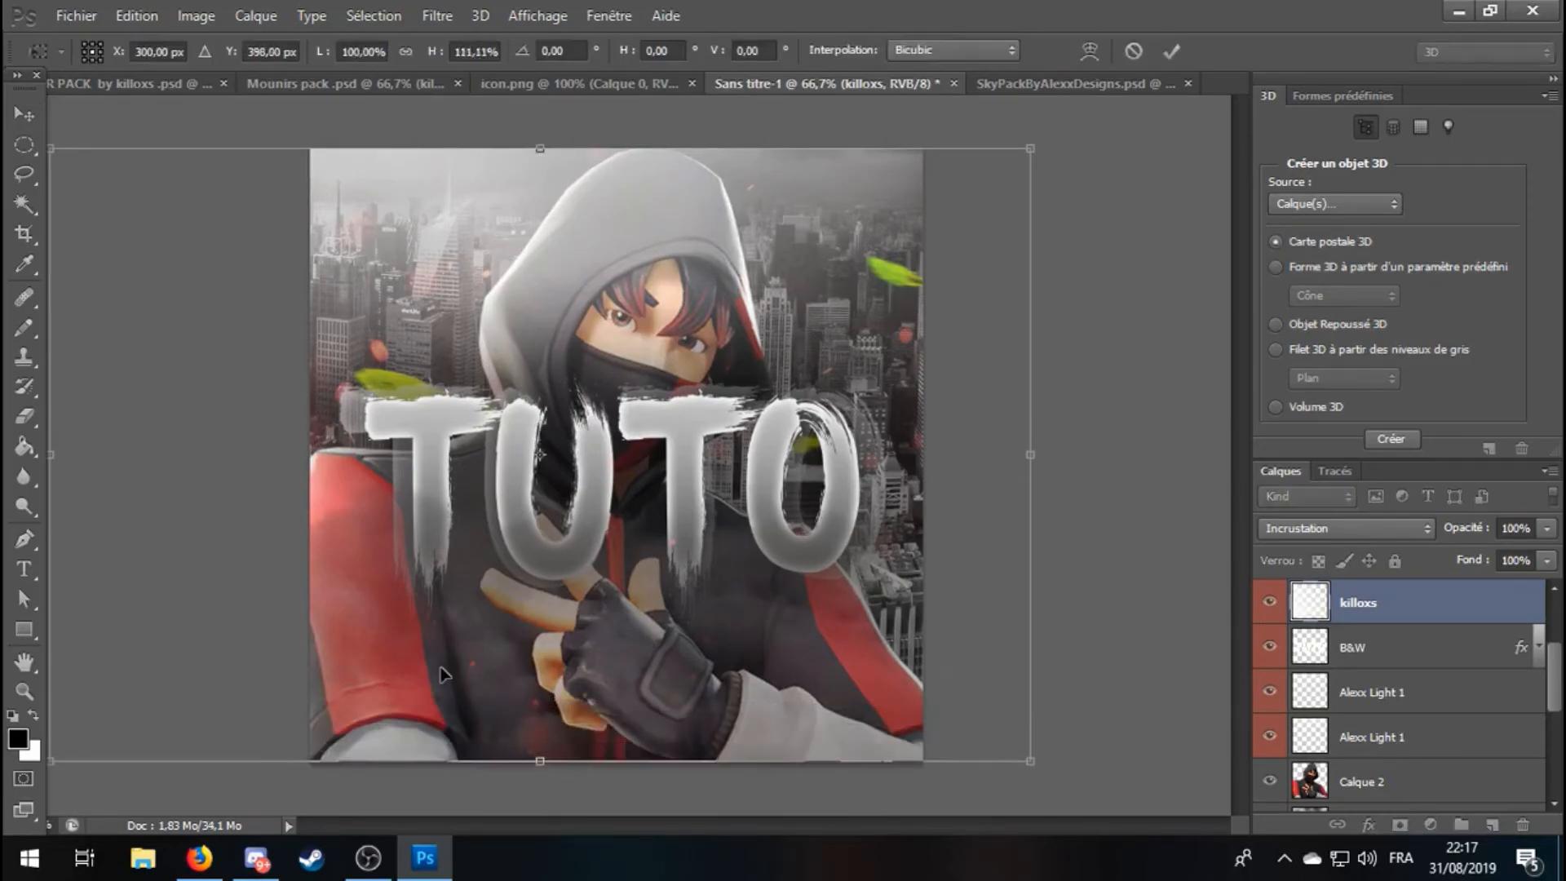
click(25, 208)
click(699, 338)
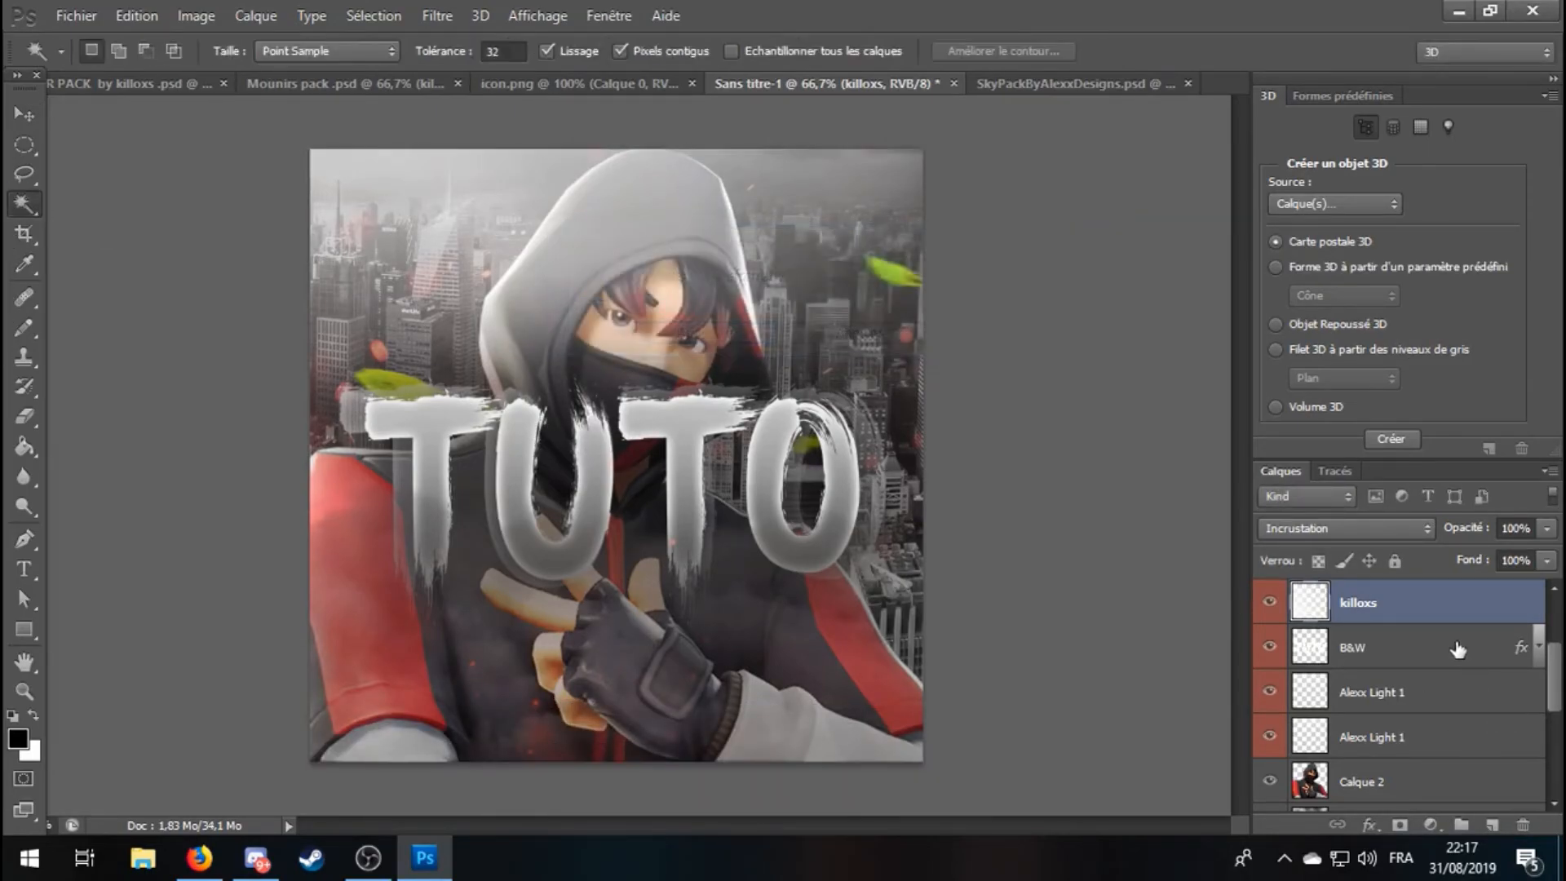
Reduce the opacity of the killoxs overlay layer to 71% in its blending options.
mouse_move(1406, 613)
mouse_down()
mouse_move(1388, 795)
mouse_move(1357, 738)
mouse_move(1372, 736)
mouse_move(1376, 608)
mouse_up()
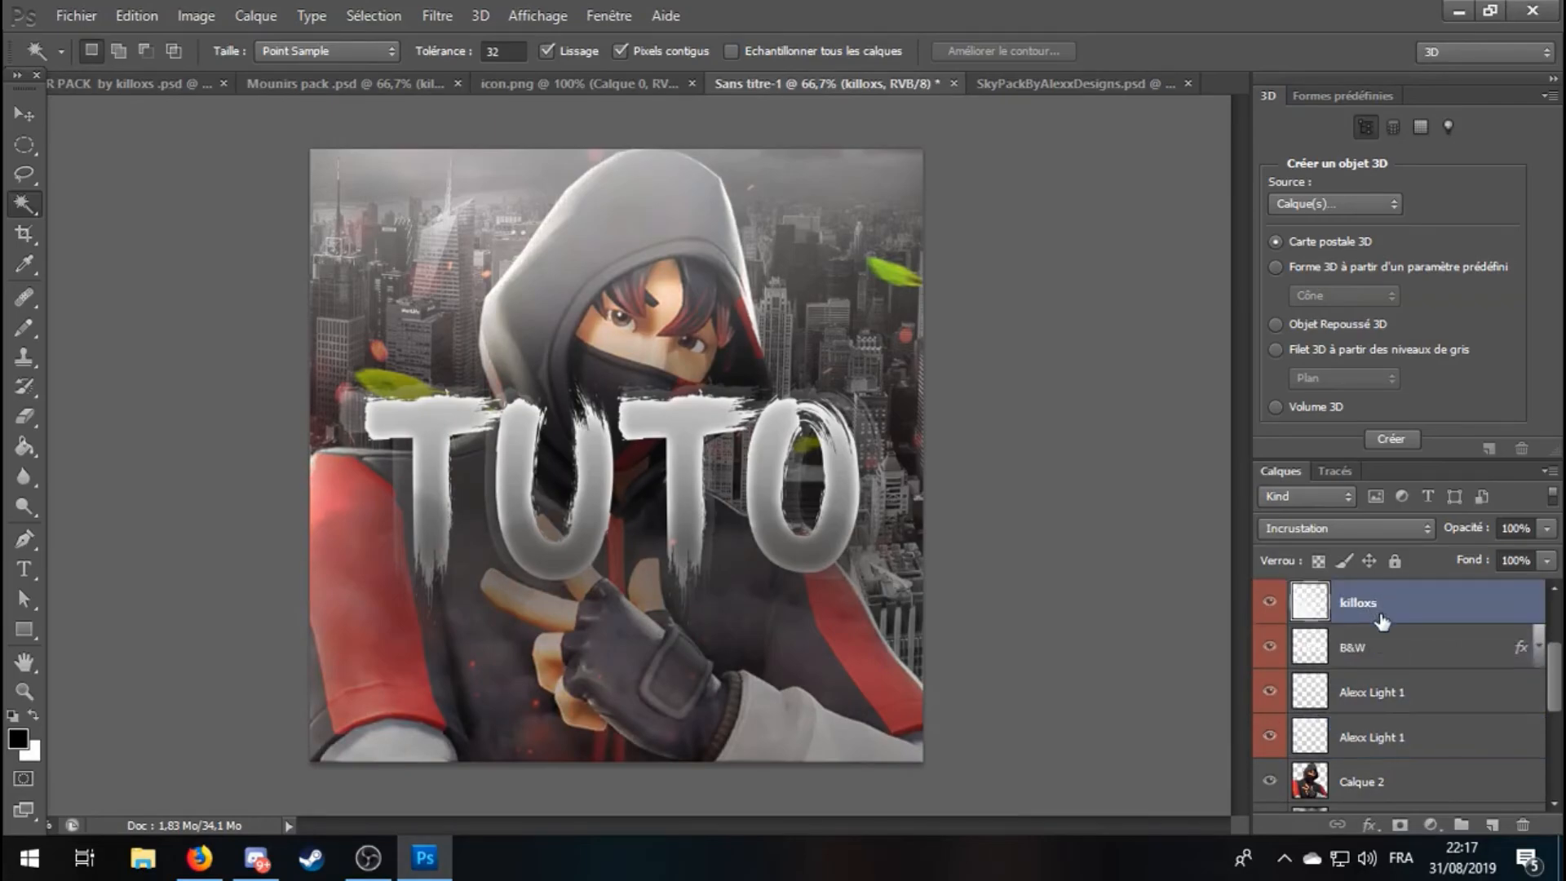
right_click(1386, 620)
click(1172, 67)
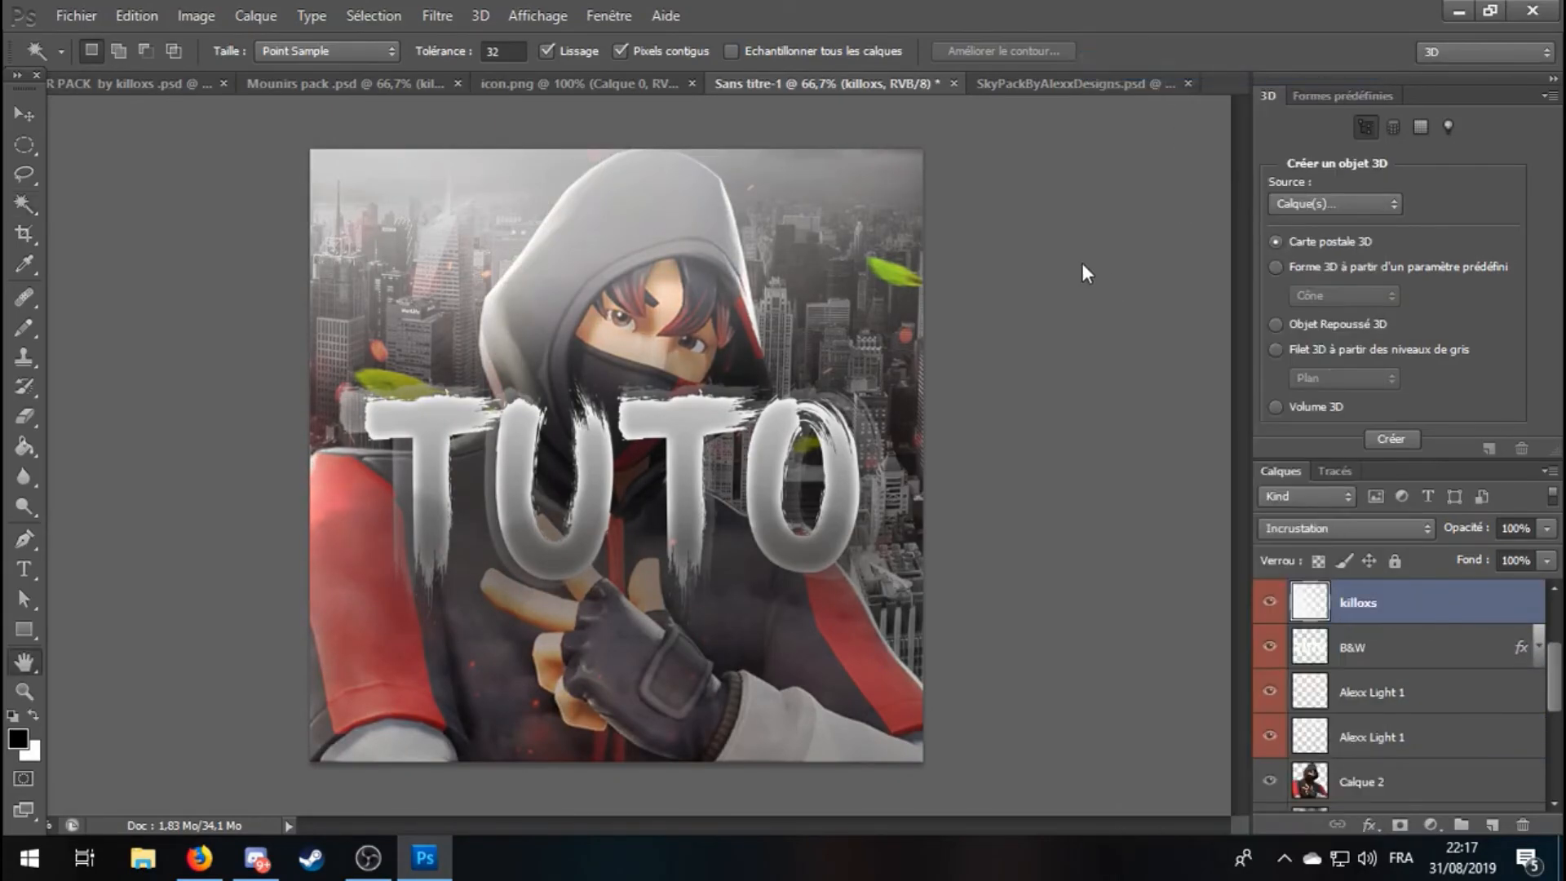
drag(1274, 326, 1253, 334)
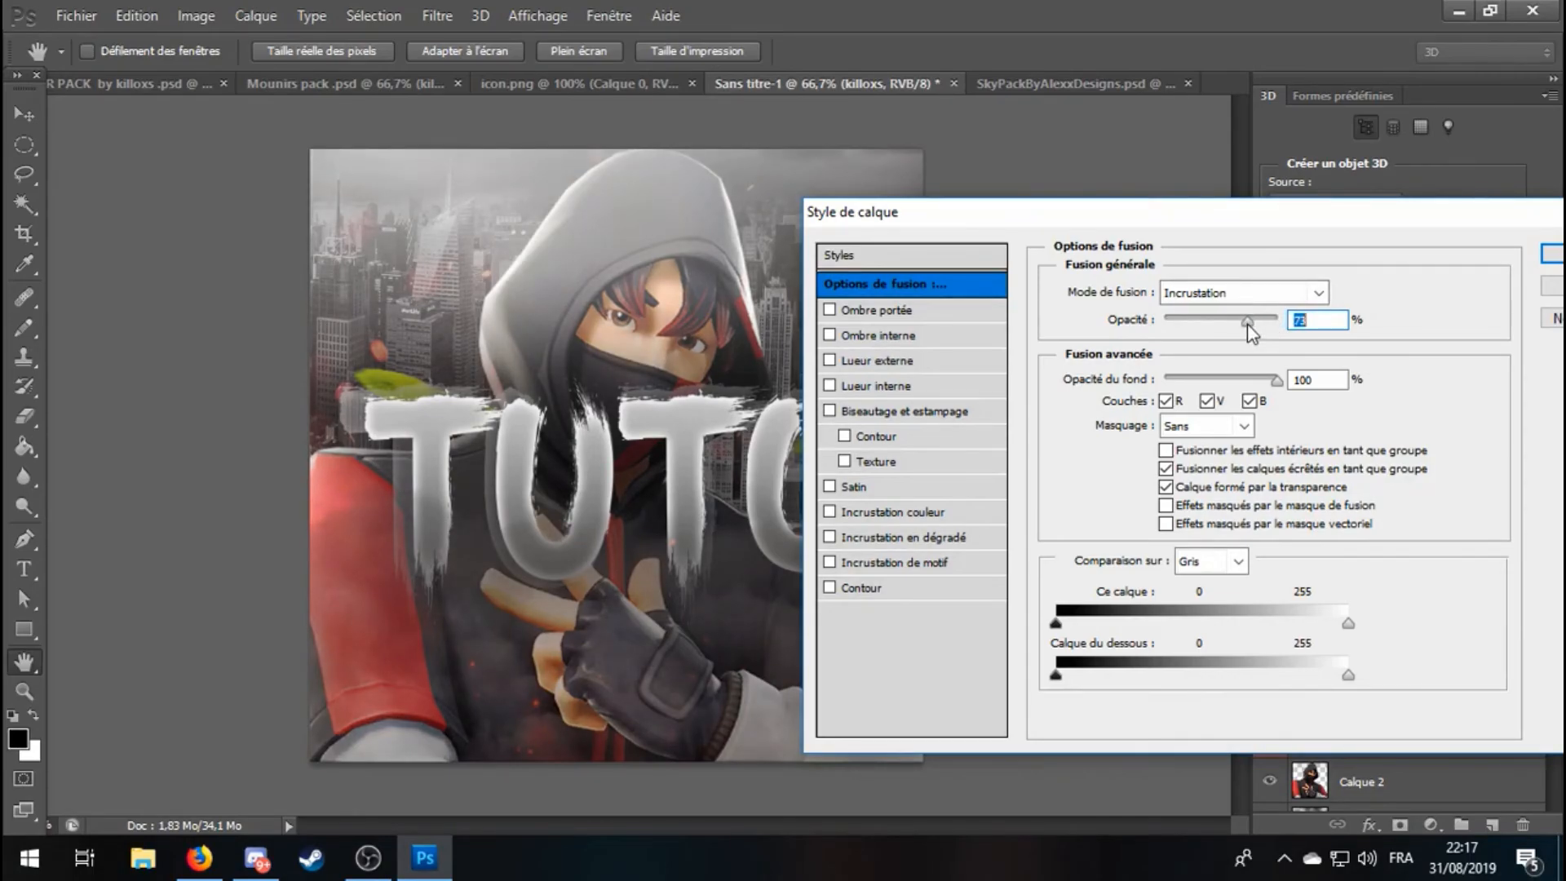
key(Return)
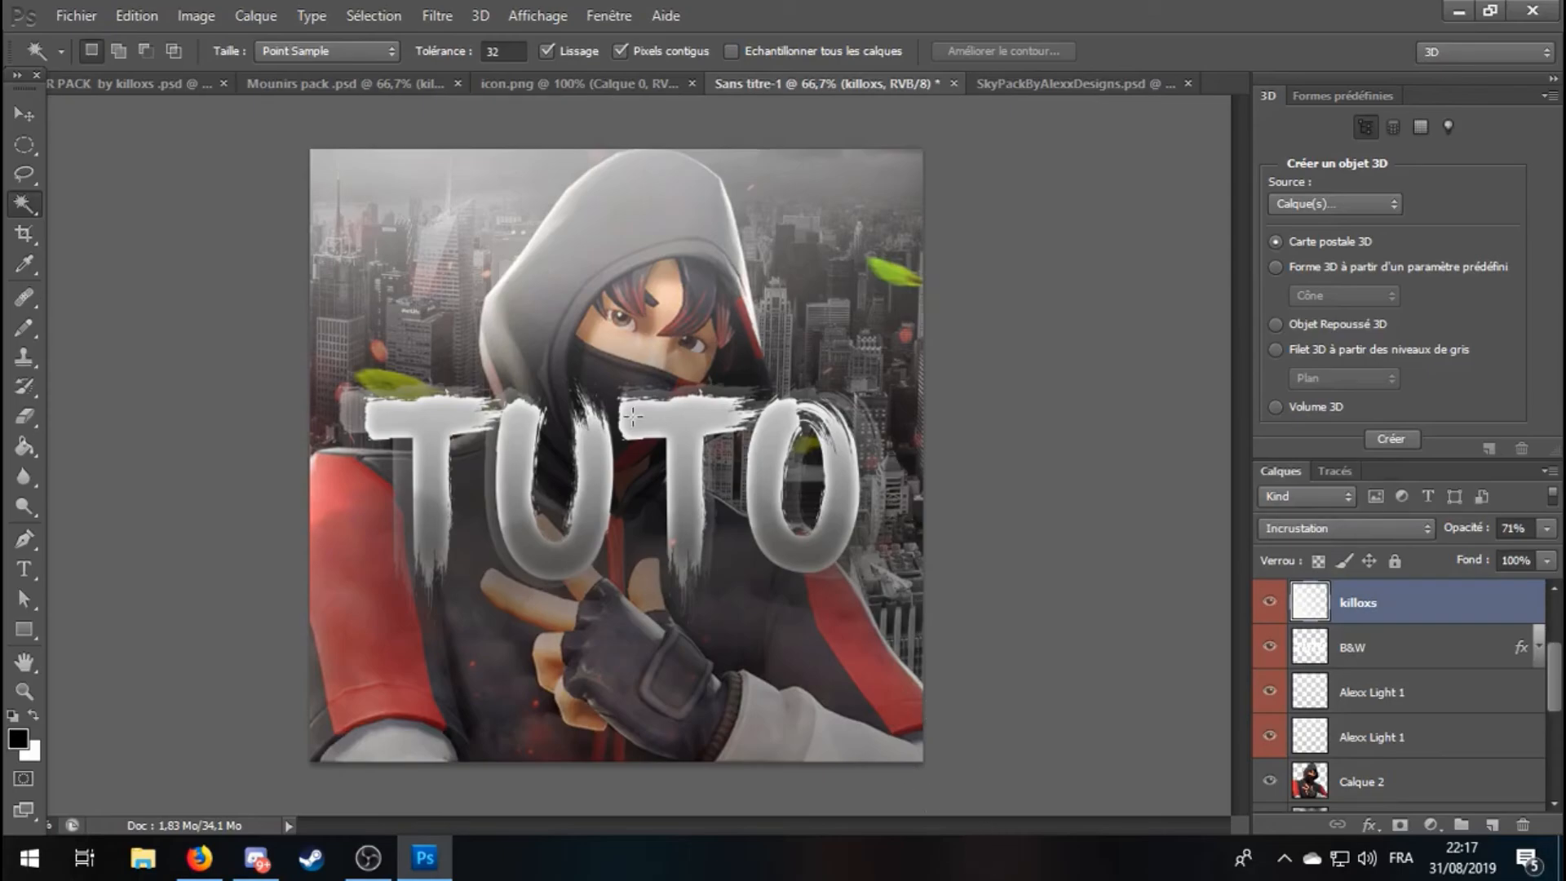
click(18, 122)
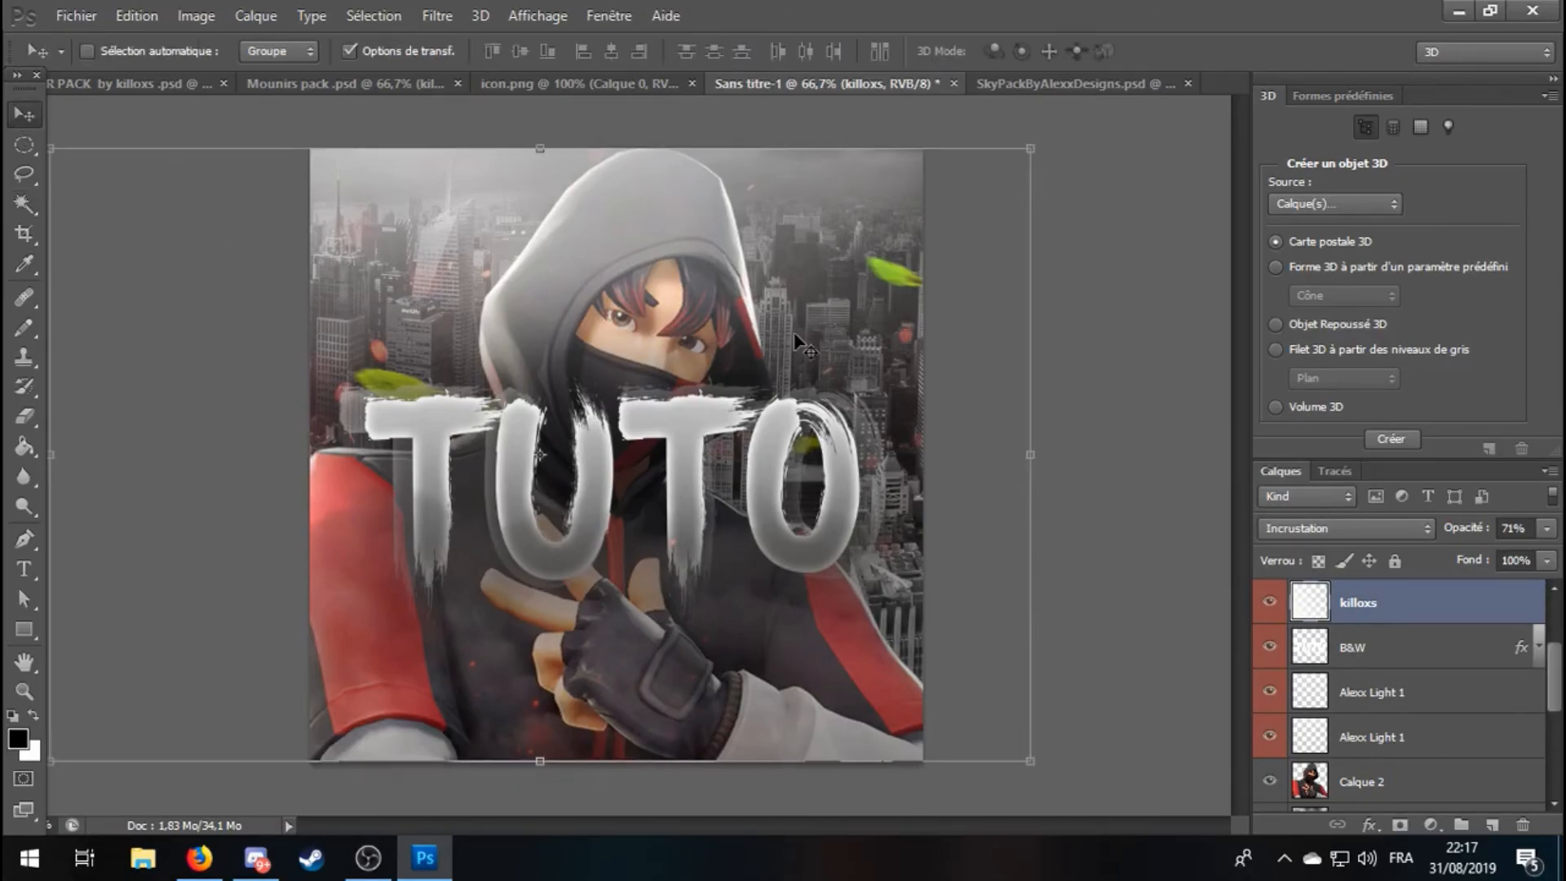